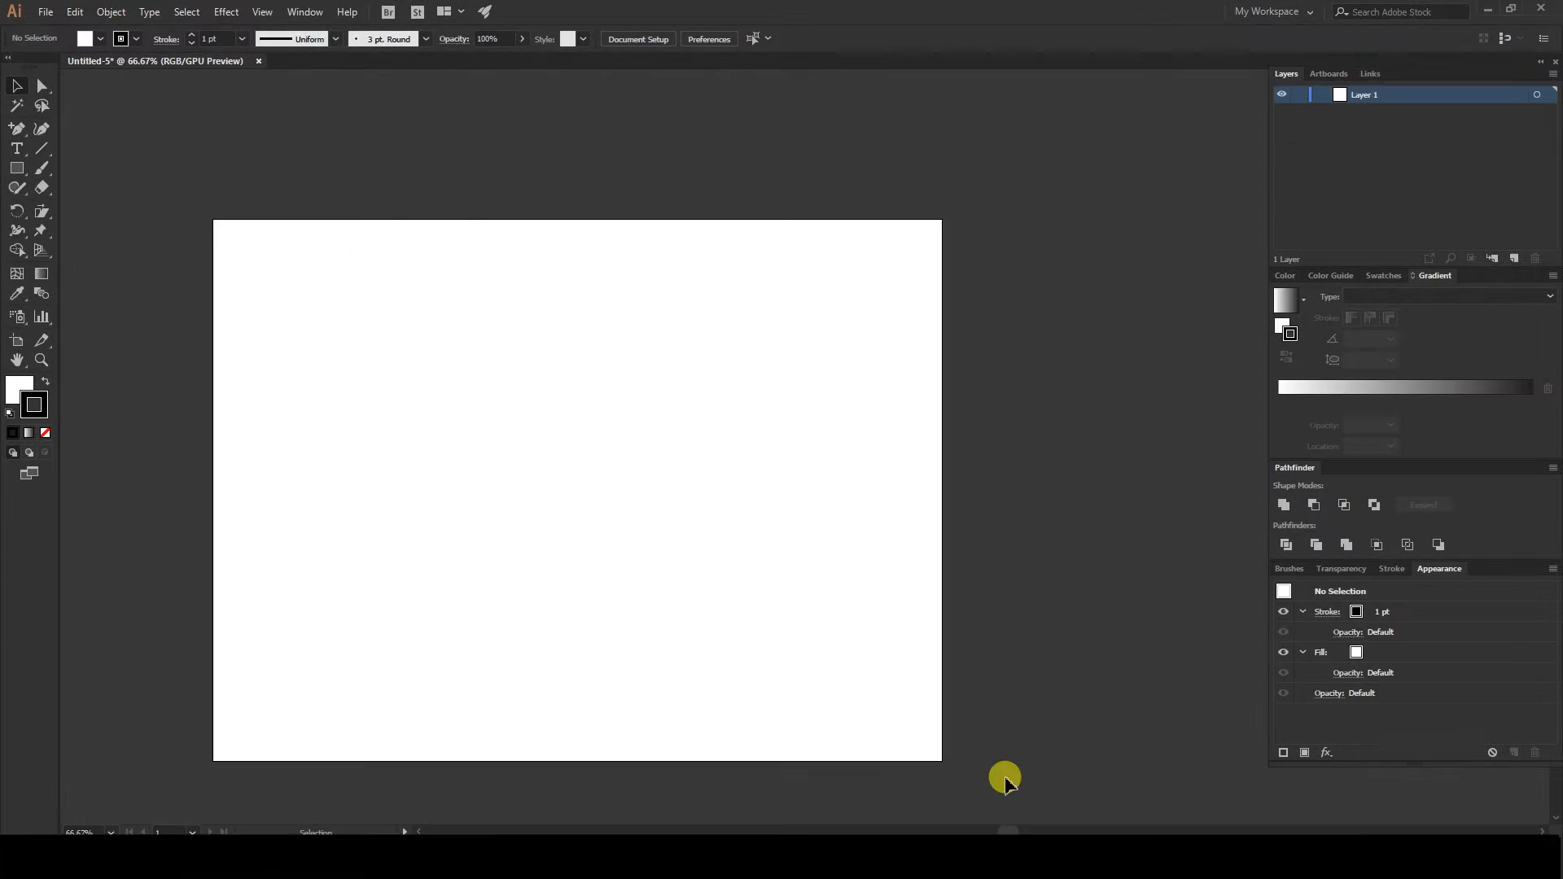
- Draw a straight horizontal line about 1344 px long along the artboard's top edge and set its stroke to 6 pt
{"action": "left_click", "coordinate": [41, 150]}
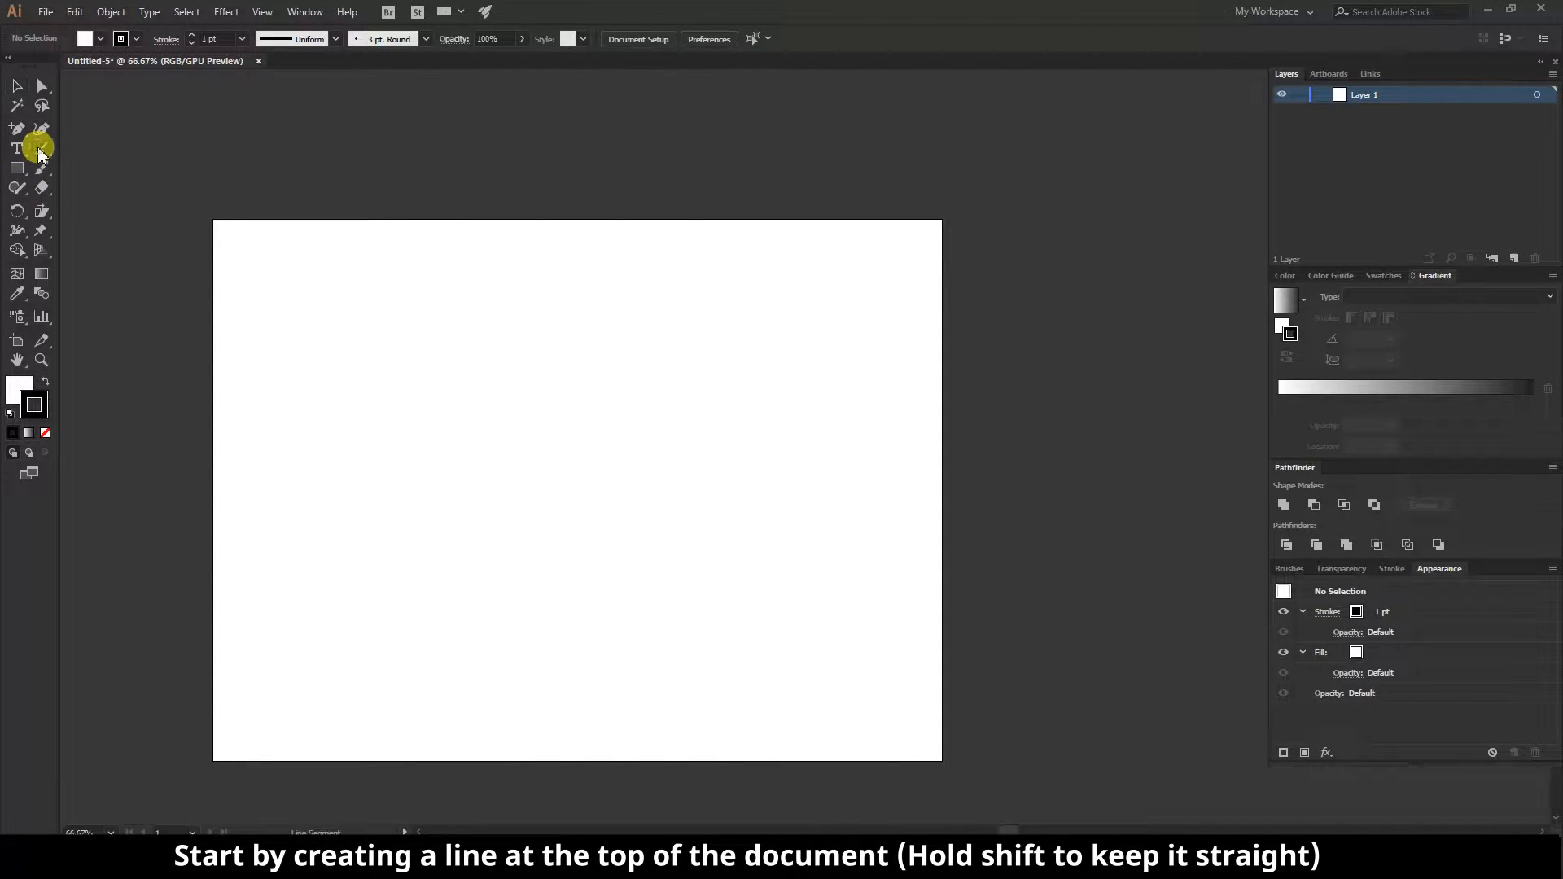
{"action": "mouse_move", "coordinate": [215, 221]}
{"action": "left_mouse_down"}
{"action": "mouse_move", "coordinate": [714, 257]}
{"action": "mouse_move", "coordinate": [943, 243]}
{"action": "left_mouse_up"}
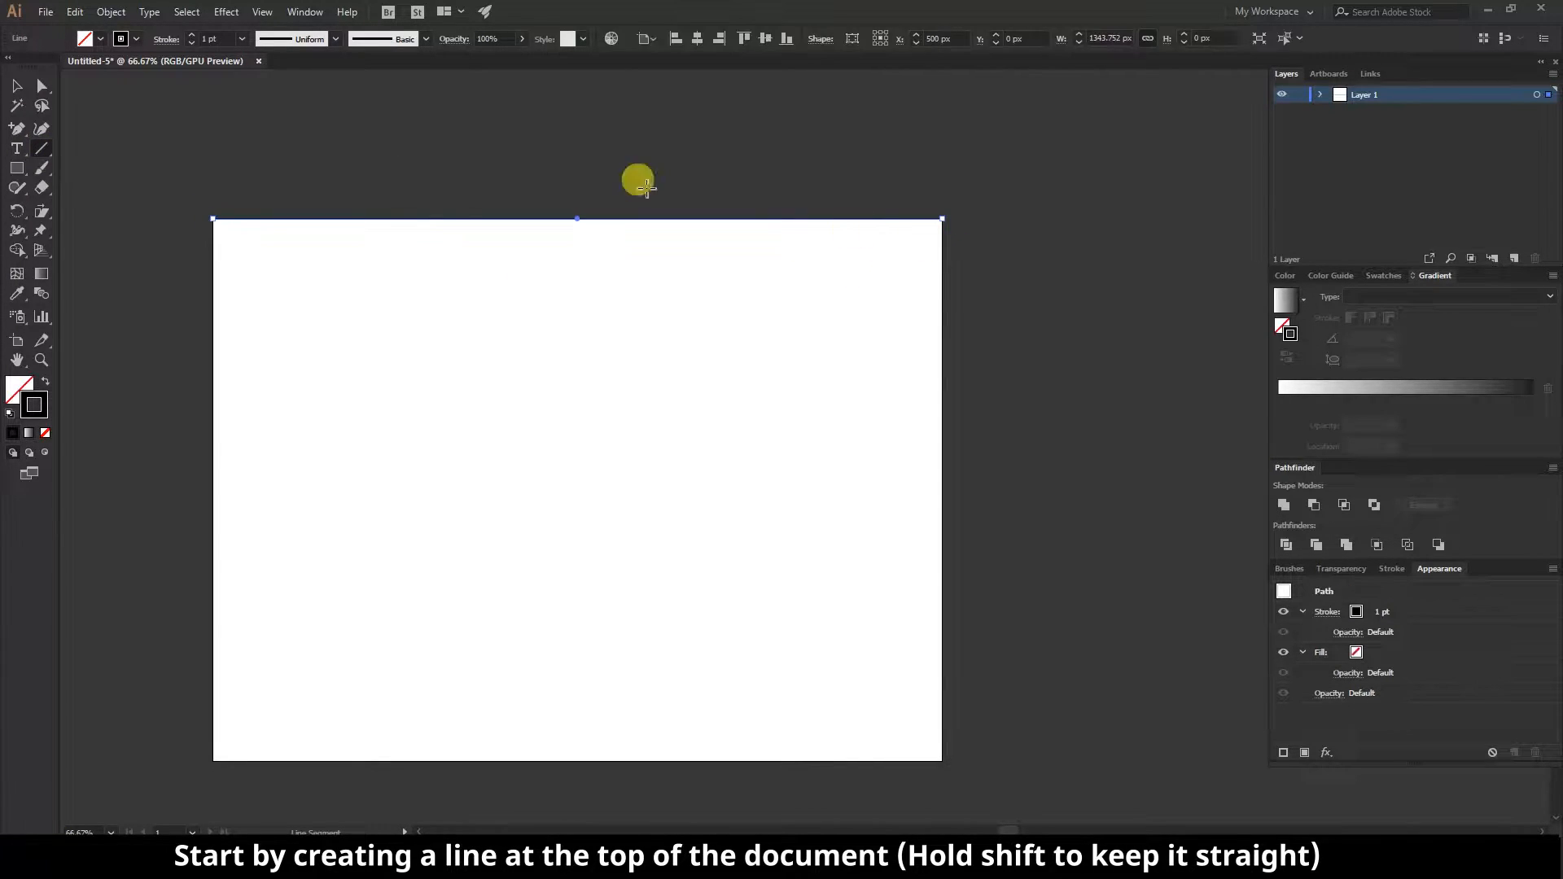
{"action": "left_click", "coordinate": [242, 39]}
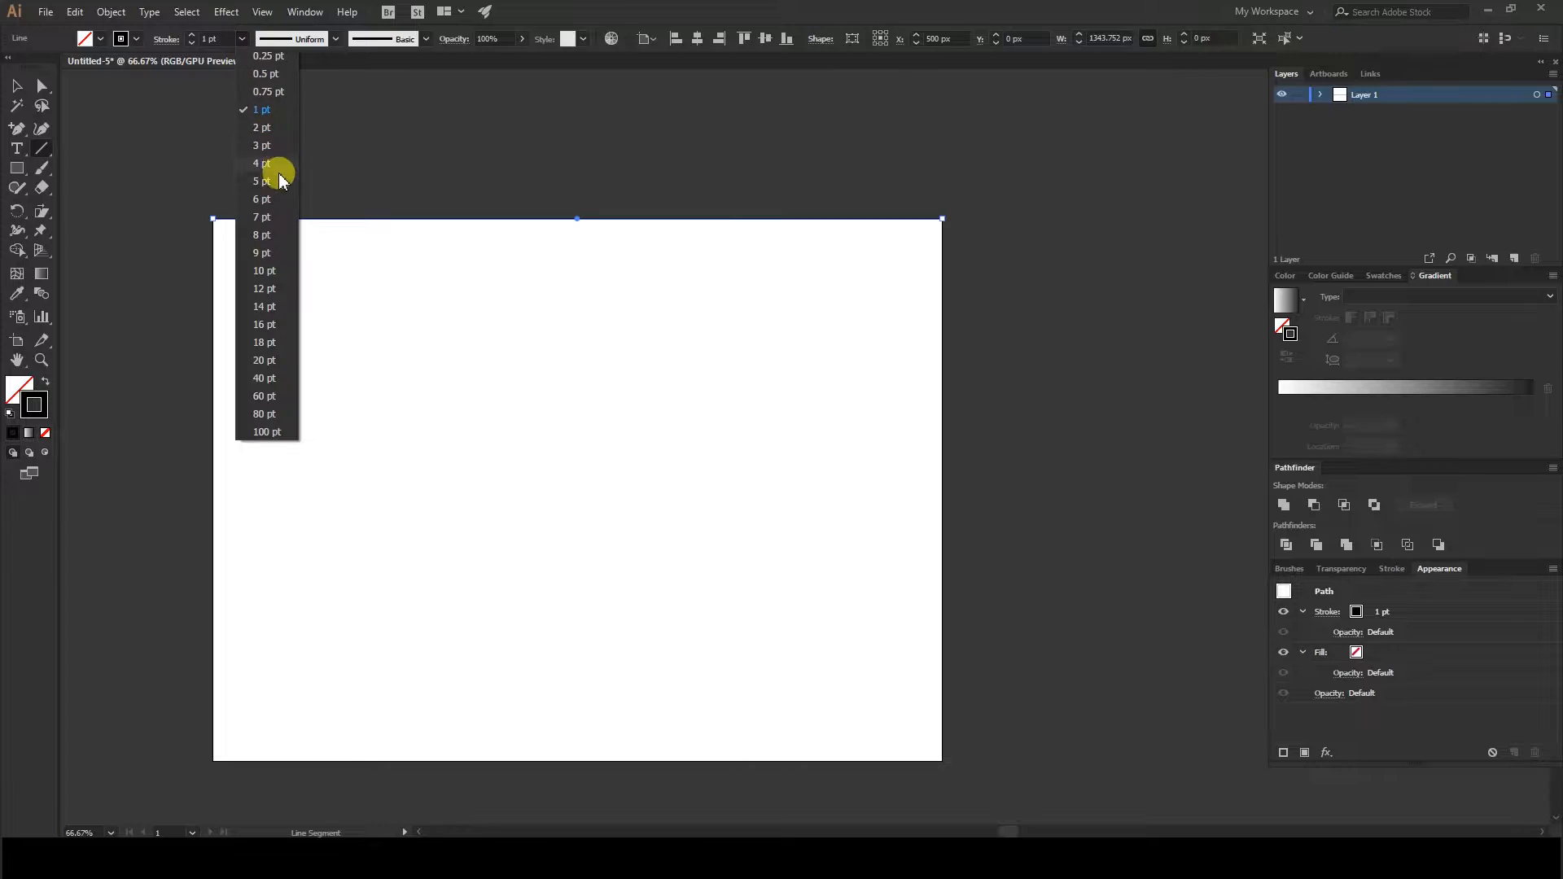
{"action": "left_click", "coordinate": [274, 197]}
- Copy the line a short distance downward and repeat the copy until evenly spaced lines fill the artboard
{"action": "left_click", "coordinate": [18, 85]}
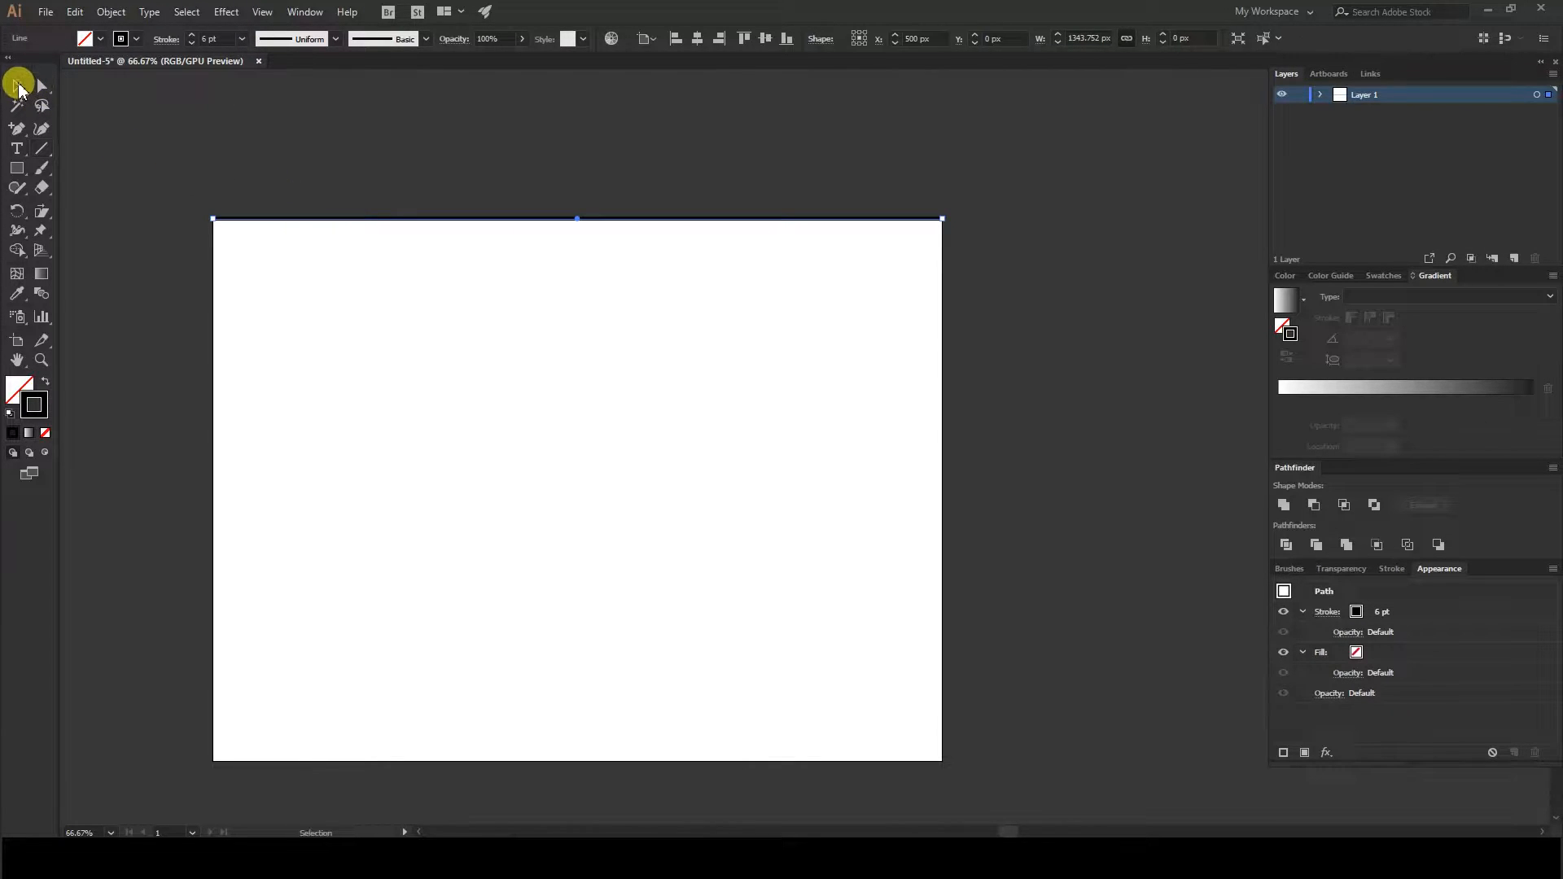
{"action": "left_click_drag", "start_coordinate": [448, 219], "coordinate": [448, 242]}
{"action": "key", "text": "ctrl+d"}
{"action": "key", "text": "ctrl+d"}
{"action": "key", "text": "ctrl+d"}
{"action": "key", "text": "ctrl+d"}
{"action": "key", "text": "ctrl+d"}
{"action": "key", "text": "ctrl+d"}
{"action": "key", "text": "ctrl+d"}
{"action": "key", "text": "ctrl+d"}
{"action": "key", "text": "ctrl+d"}
{"action": "key", "text": "ctrl+d"}
{"action": "key", "text": "ctrl+d"}
{"action": "key", "text": "ctrl+d"}
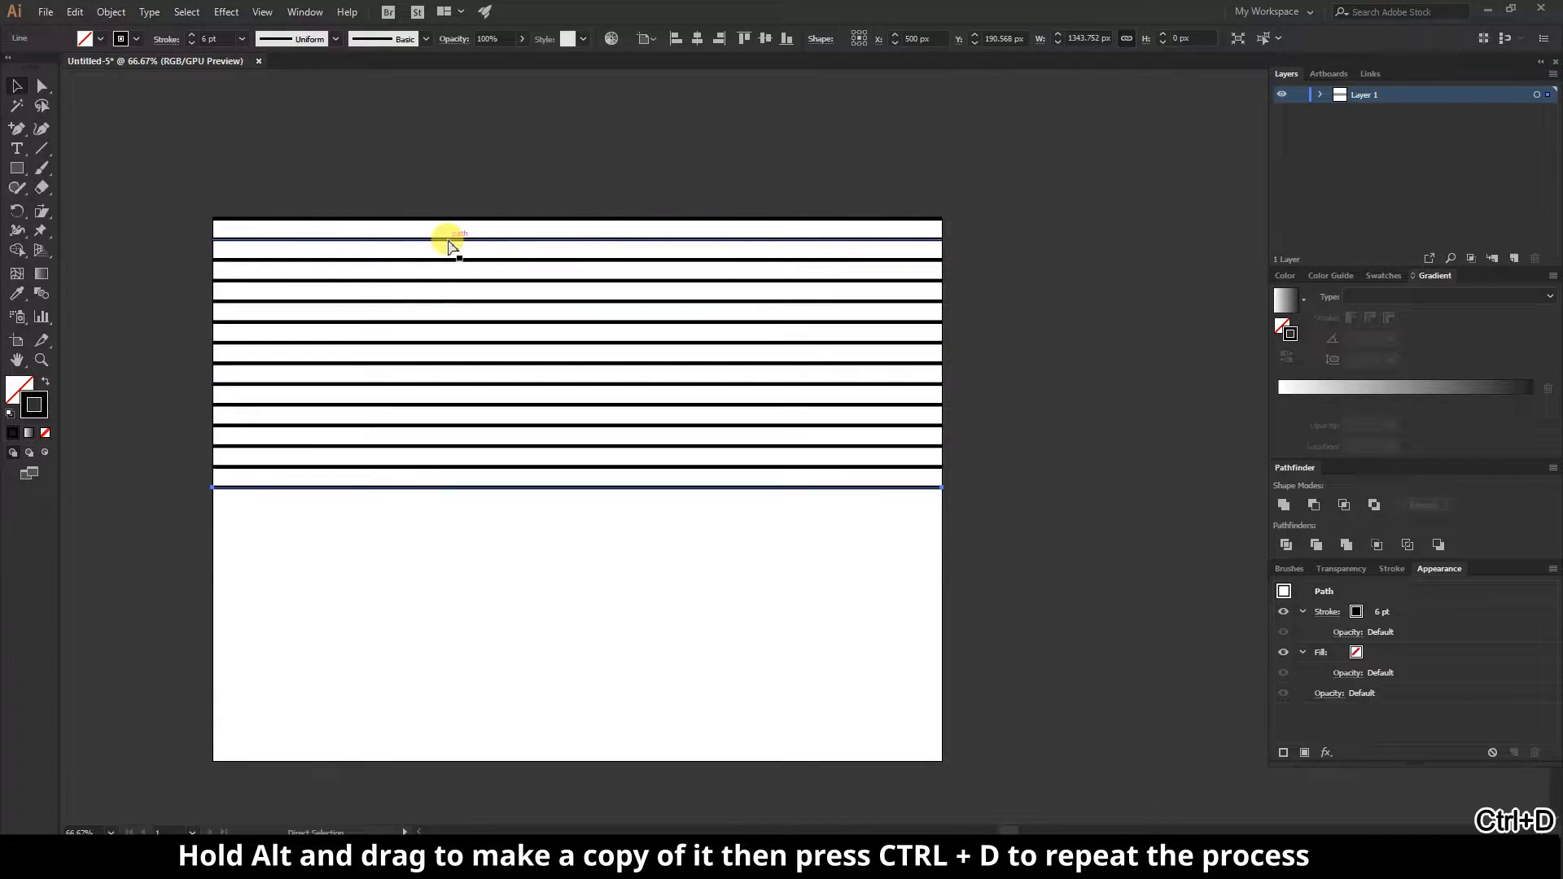
{"action": "key", "text": "ctrl+d"}
{"action": "key", "text": "ctrl+d"}
{"action": "key", "text": "ctrl+d"}
{"action": "key", "text": "ctrl+d"}
{"action": "key", "text": "ctrl+d"}
{"action": "key", "text": "ctrl+d"}
{"action": "key", "text": "ctrl+d"}
{"action": "key", "text": "ctrl+d"}
{"action": "key", "text": "ctrl+d"}
{"action": "key", "text": "ctrl+d"}
{"action": "key", "text": "ctrl+d"}
{"action": "key", "text": "ctrl+d"}
{"action": "key", "text": "ctrl+d"}
{"action": "left_click", "coordinate": [20, 90]}
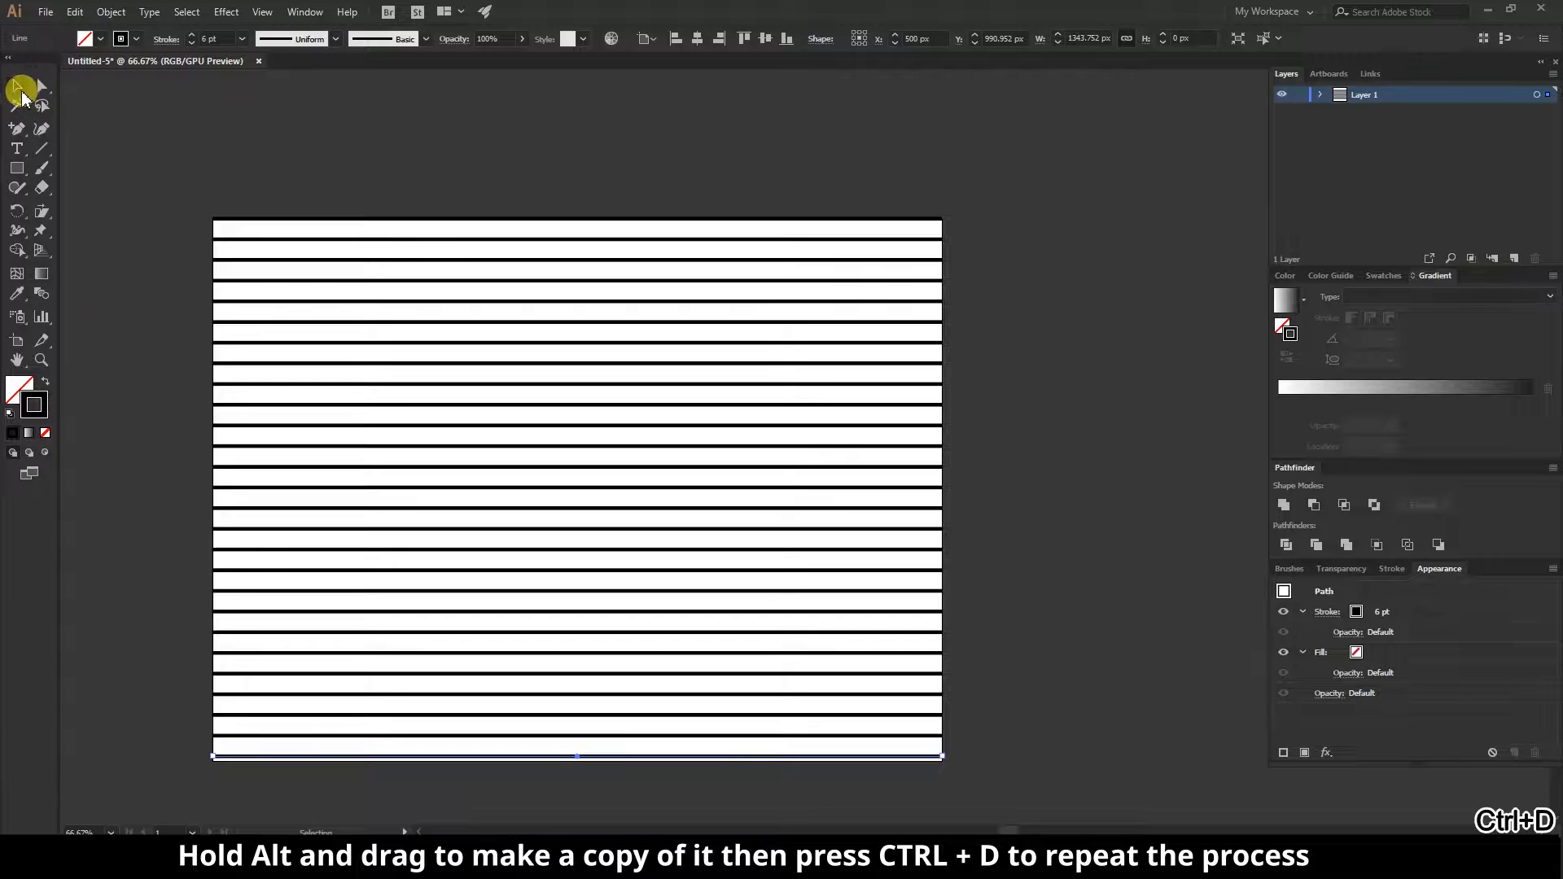
- Add a new layer above the lines and hide Layer 1
{"action": "left_click_drag", "start_coordinate": [209, 139], "coordinate": [274, 89]}
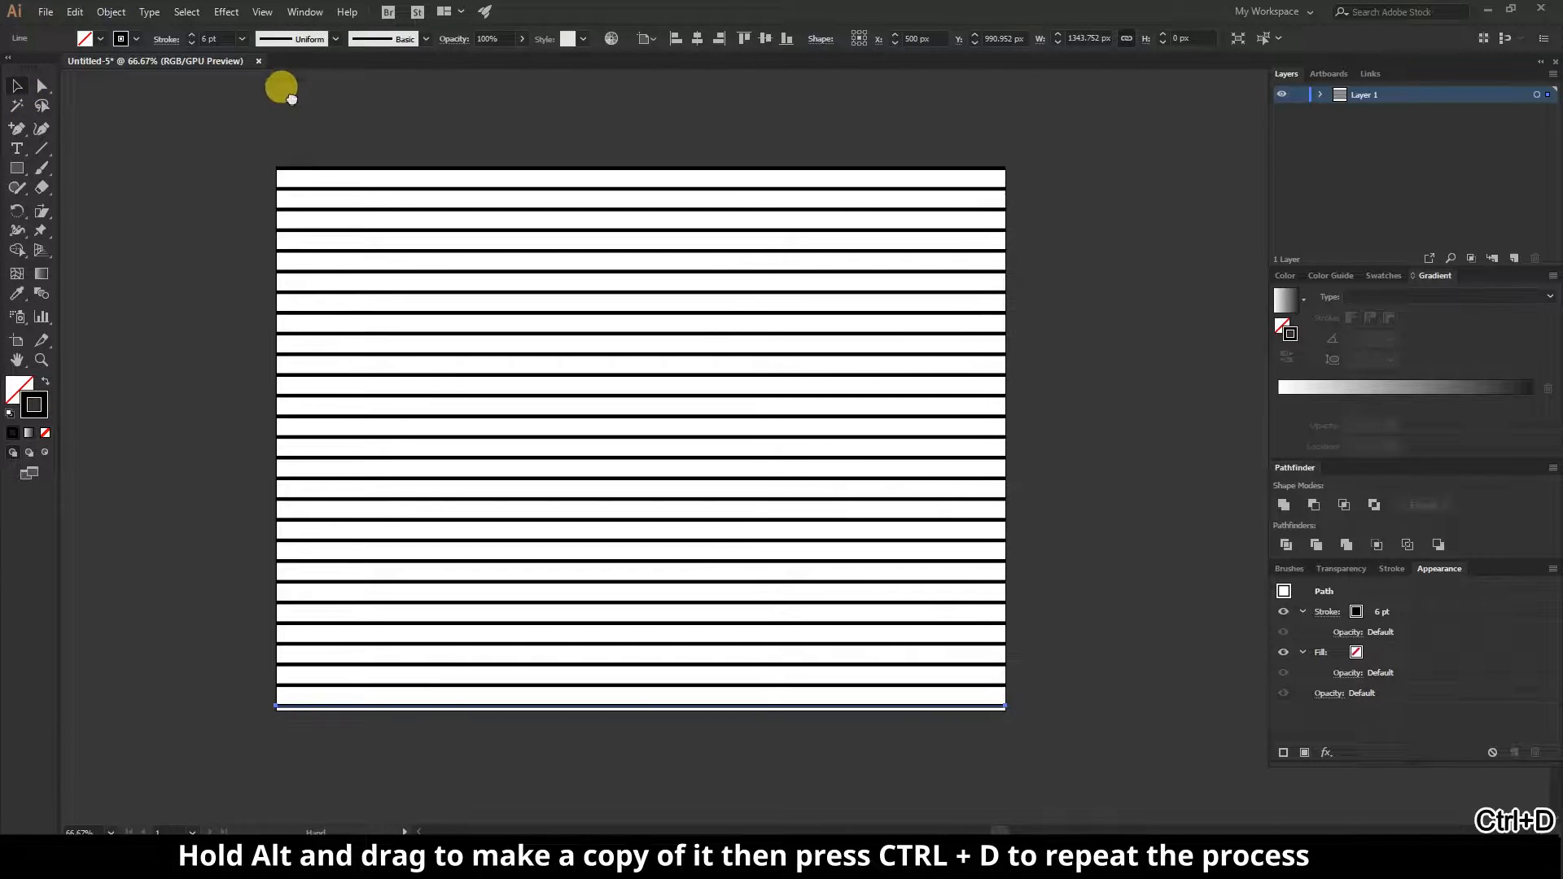
{"action": "left_click", "coordinate": [1508, 260]}
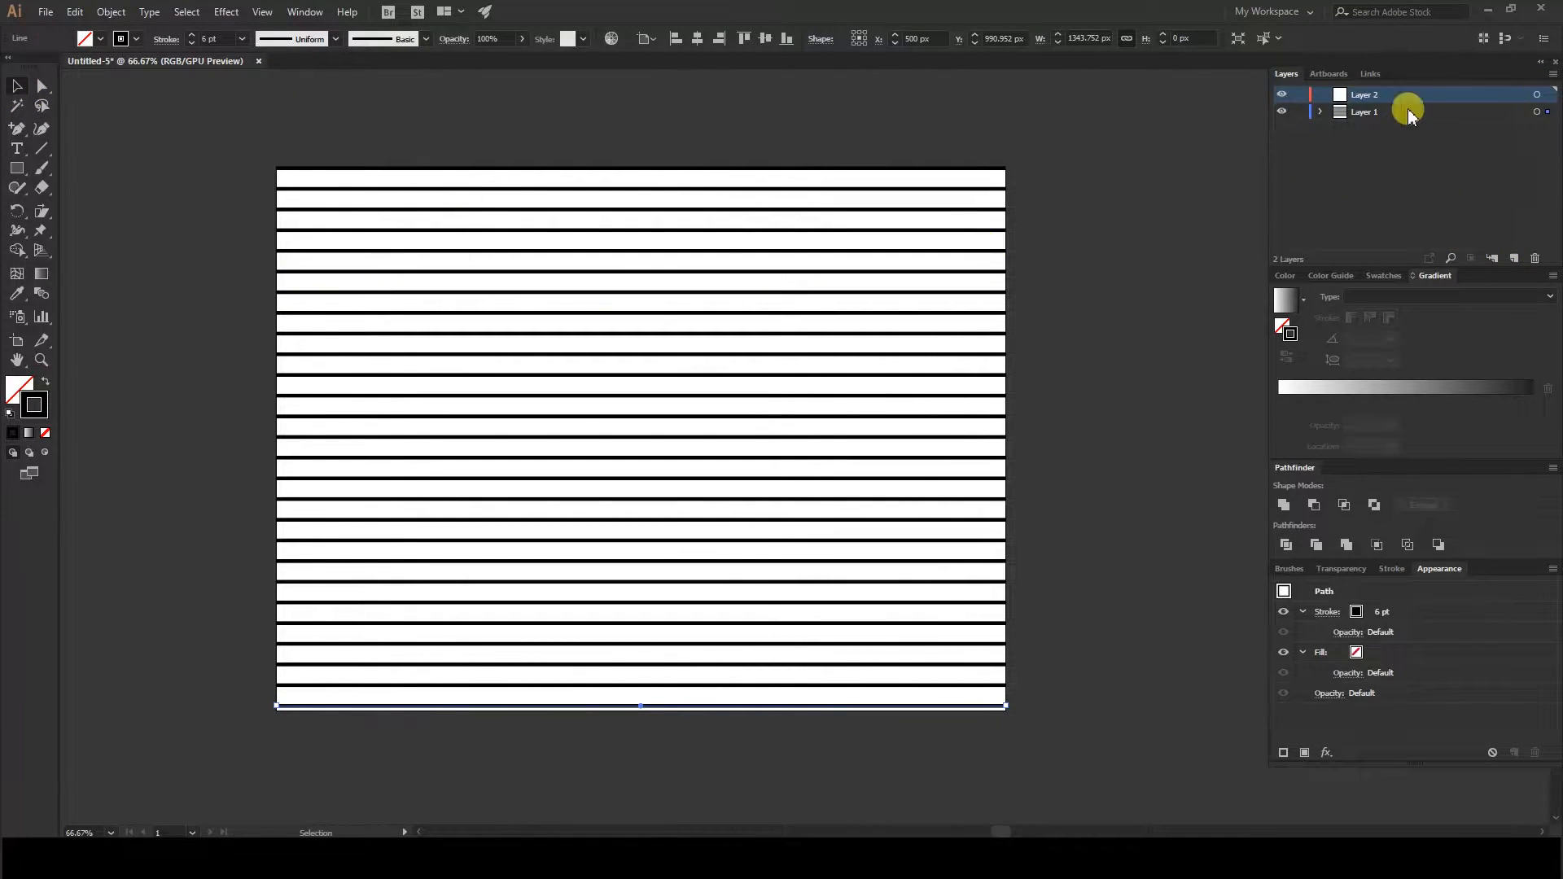
{"action": "left_click", "coordinate": [1281, 111]}
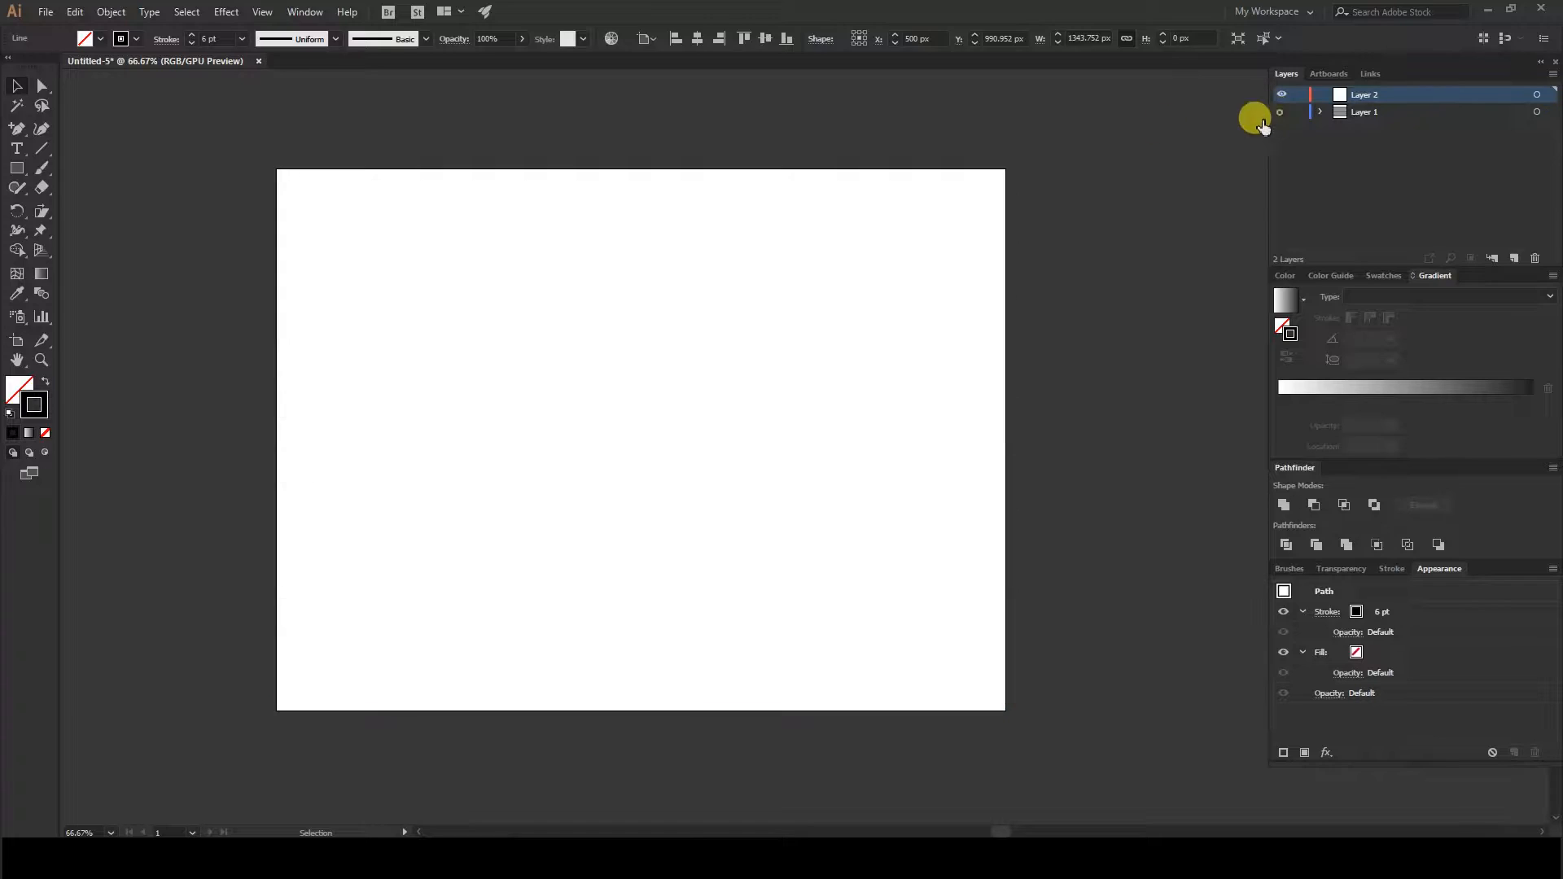
- Add the point text "T" near the middle of the artboard on Layer 2
{"action": "left_click", "coordinate": [16, 148]}
{"action": "left_click", "coordinate": [633, 393]}
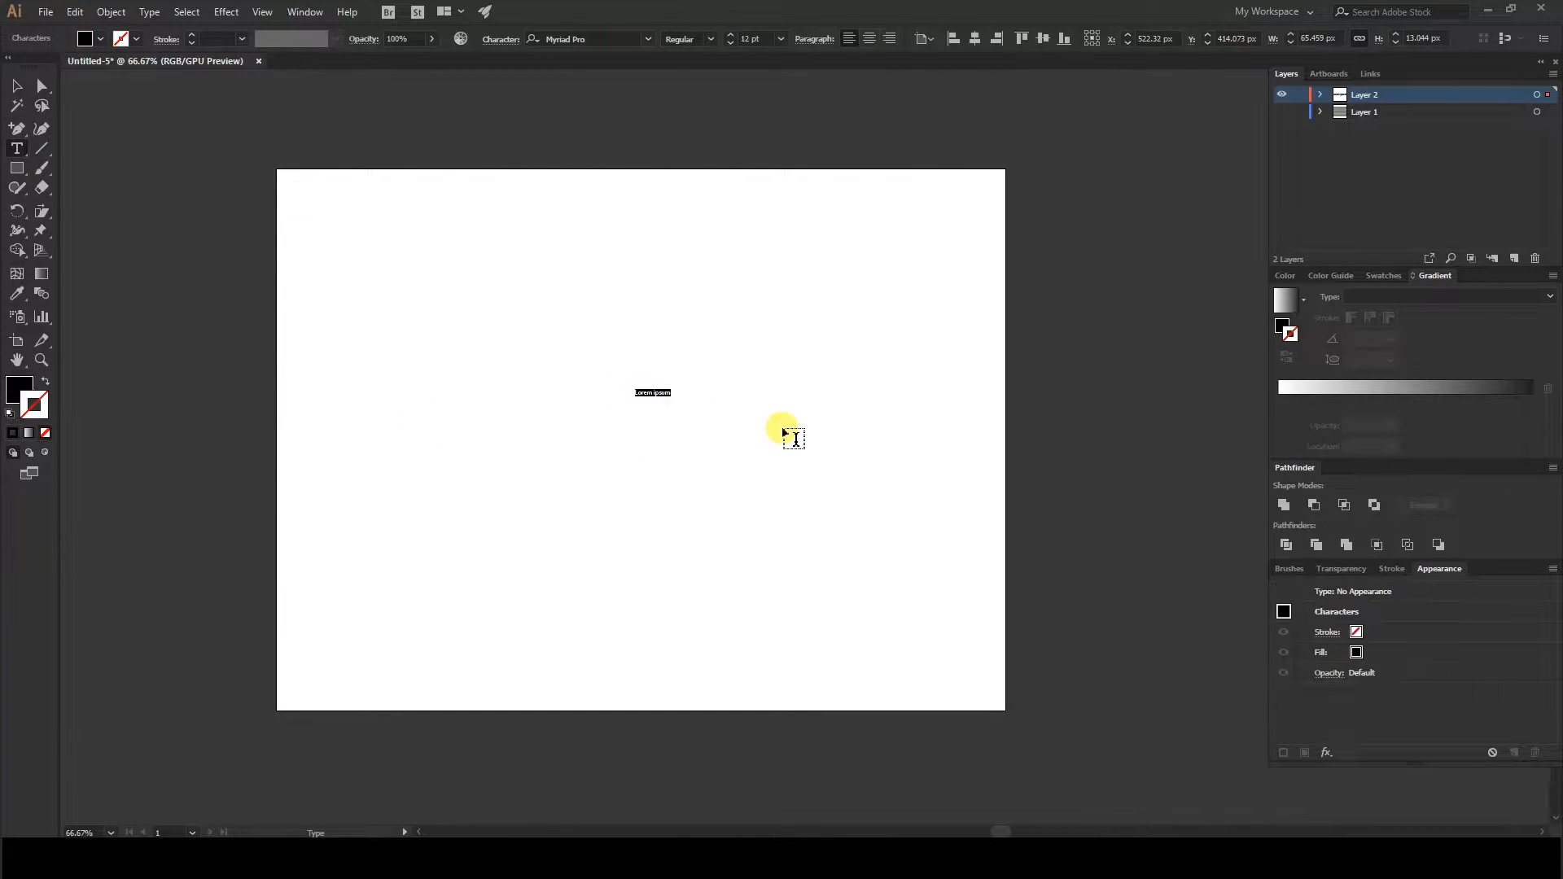
{"action": "type", "text": "T"}
- Scale the letter T up proportionally to about 843 pt and position it around the middle of the artboard
{"action": "left_click", "coordinate": [17, 86]}
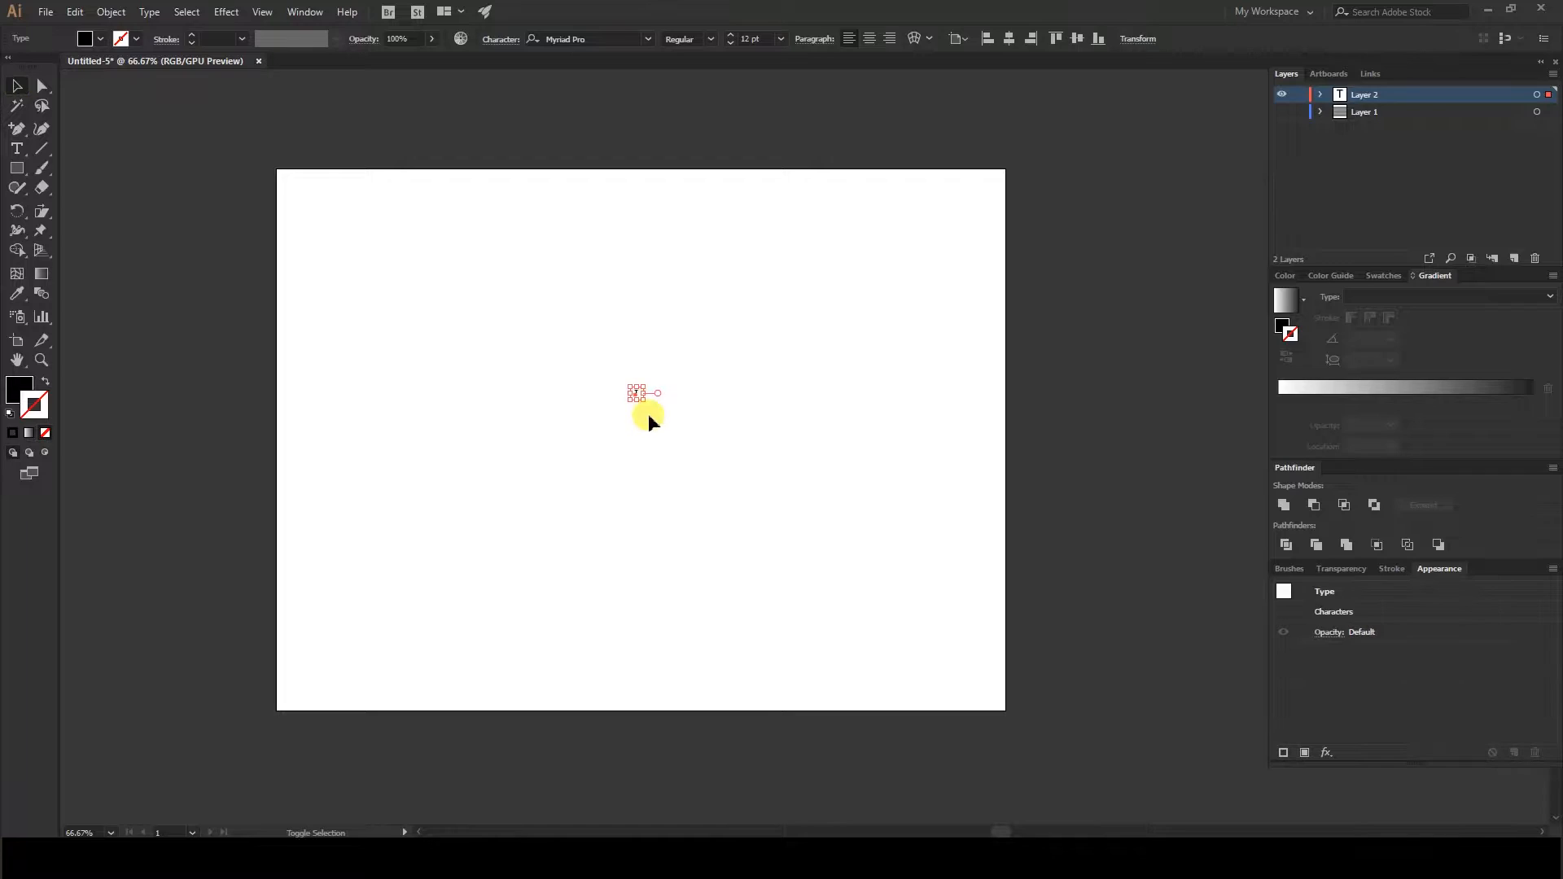
{"action": "left_click_drag", "start_coordinate": [643, 400], "coordinate": [649, 457]}
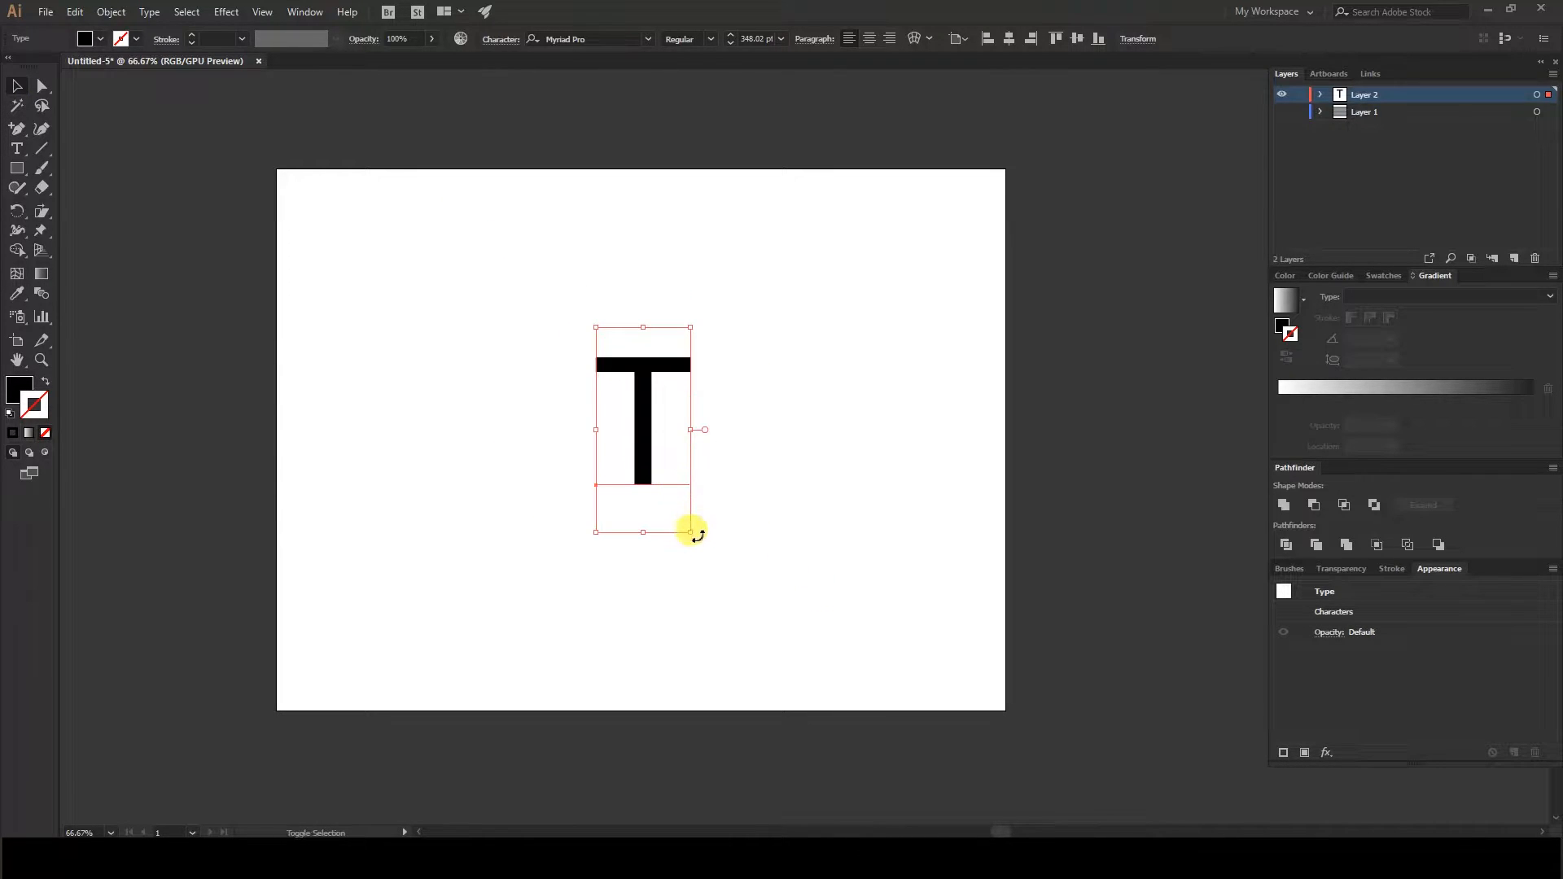
{"action": "left_click_drag", "start_coordinate": [690, 532], "coordinate": [761, 655]}
{"action": "left_click_drag", "start_coordinate": [649, 513], "coordinate": [659, 545]}
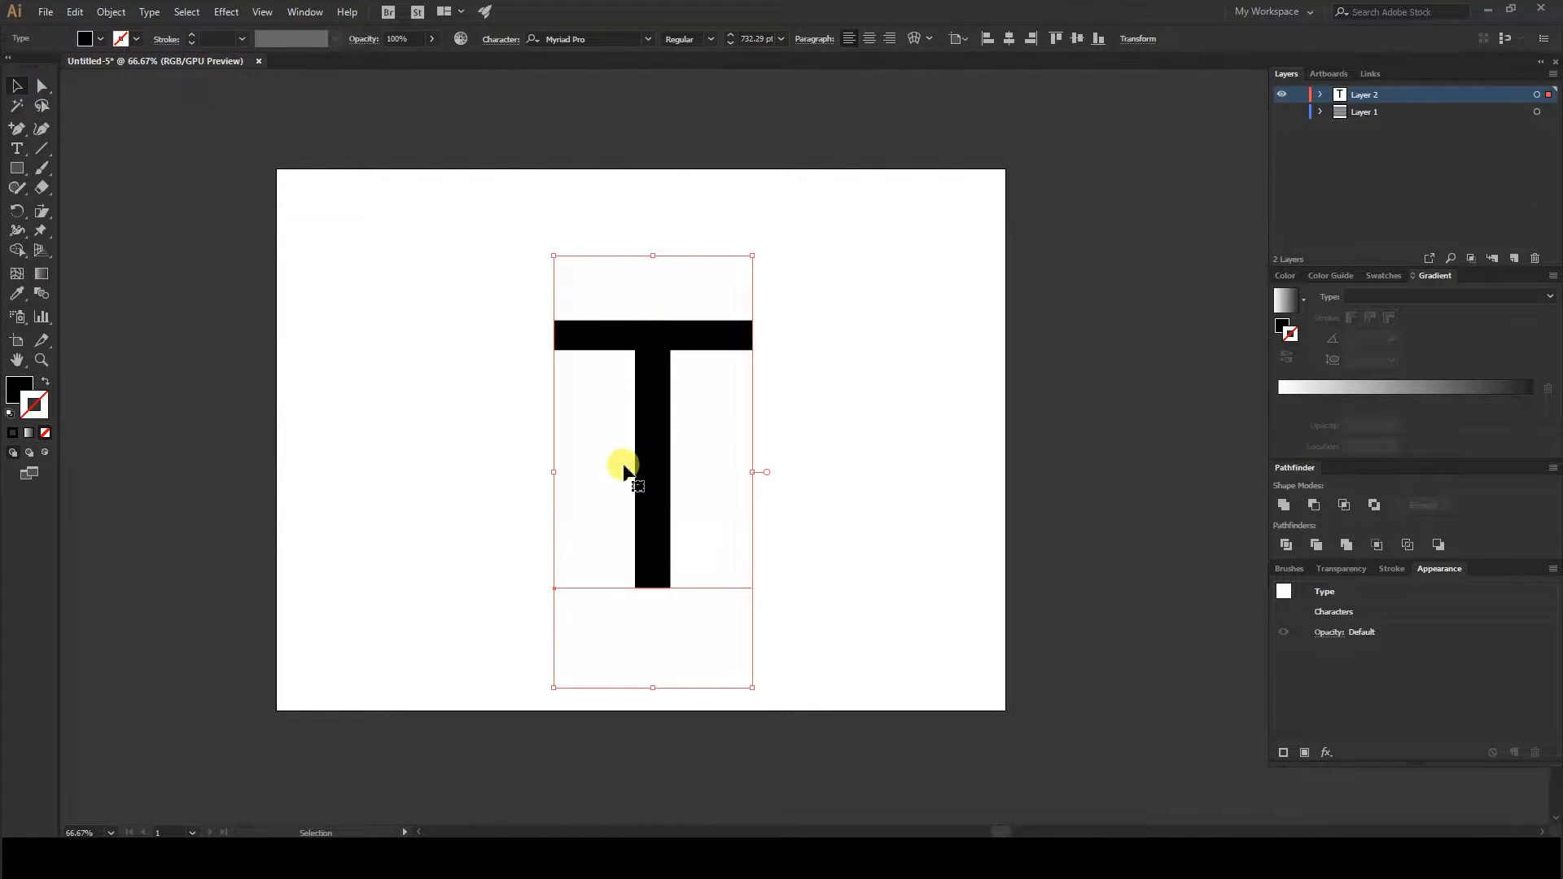
{"action": "left_click_drag", "start_coordinate": [761, 422], "coordinate": [646, 410]}
{"action": "left_click_drag", "start_coordinate": [537, 426], "coordinate": [533, 395]}
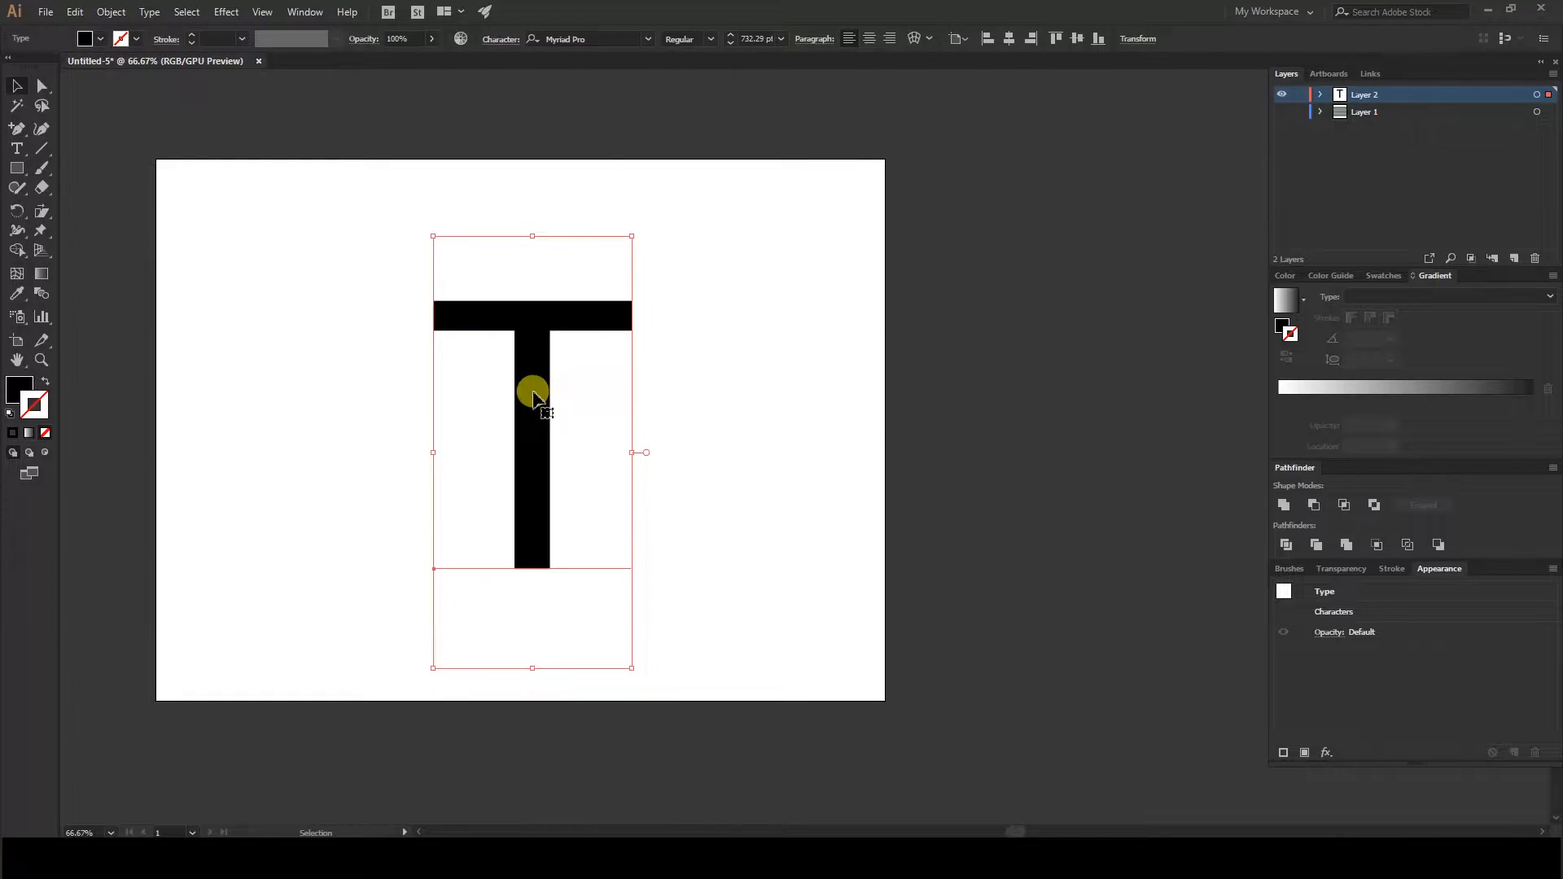
{"action": "left_click_drag", "start_coordinate": [631, 669], "coordinate": [646, 701]}
{"action": "left_click_drag", "start_coordinate": [553, 480], "coordinate": [544, 469]}
- Expand the letter T into shapes with Object and Fill included
{"action": "left_click", "coordinate": [74, 11]}
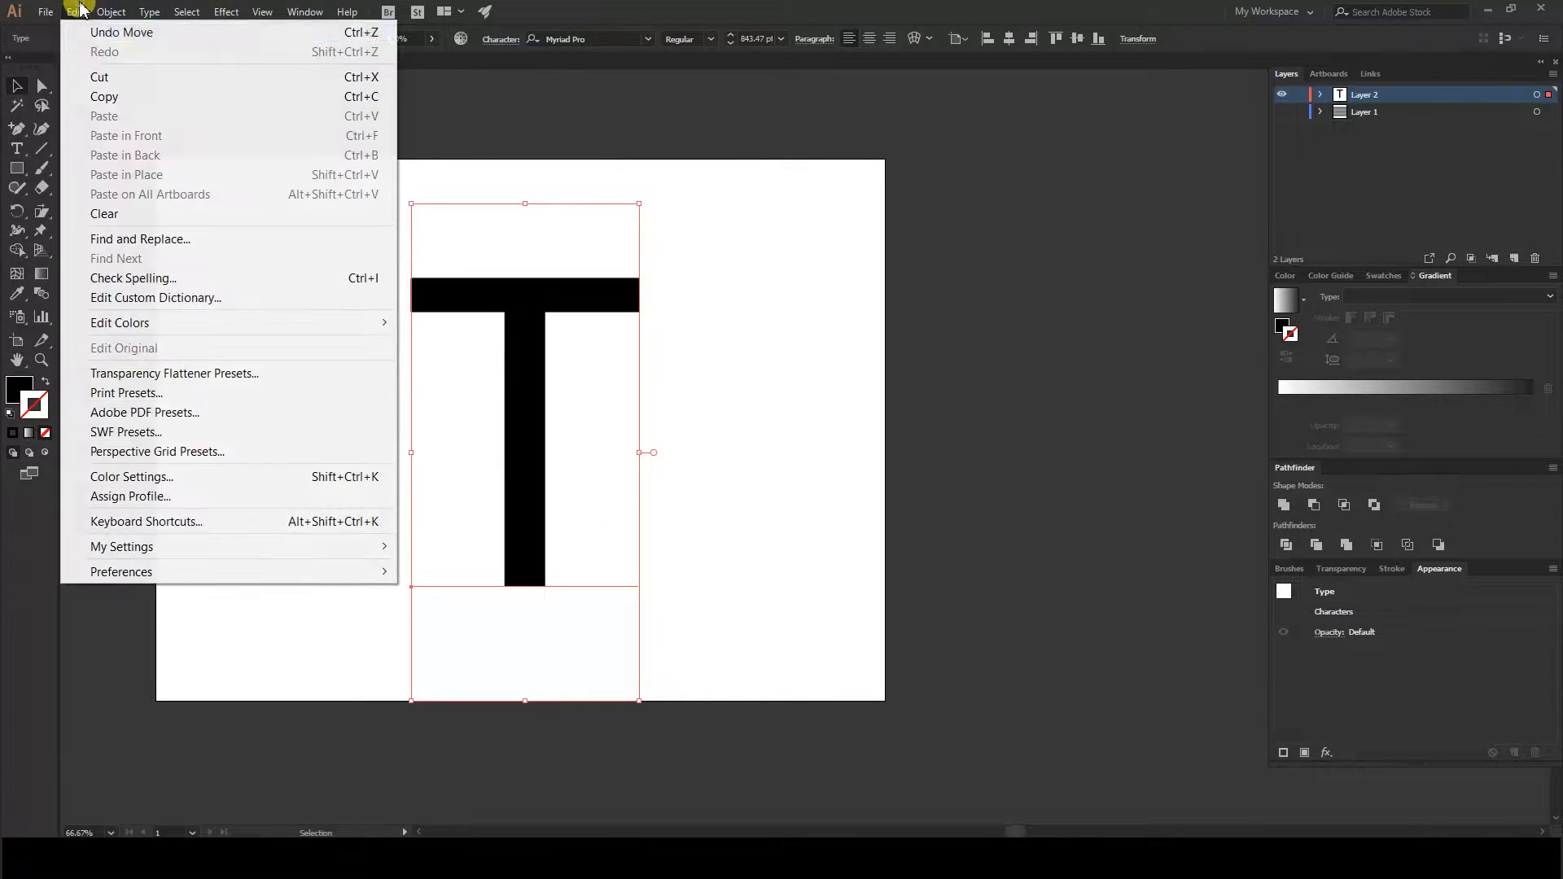
{"action": "mouse_move", "coordinate": [111, 11]}
{"action": "left_click", "coordinate": [154, 209]}
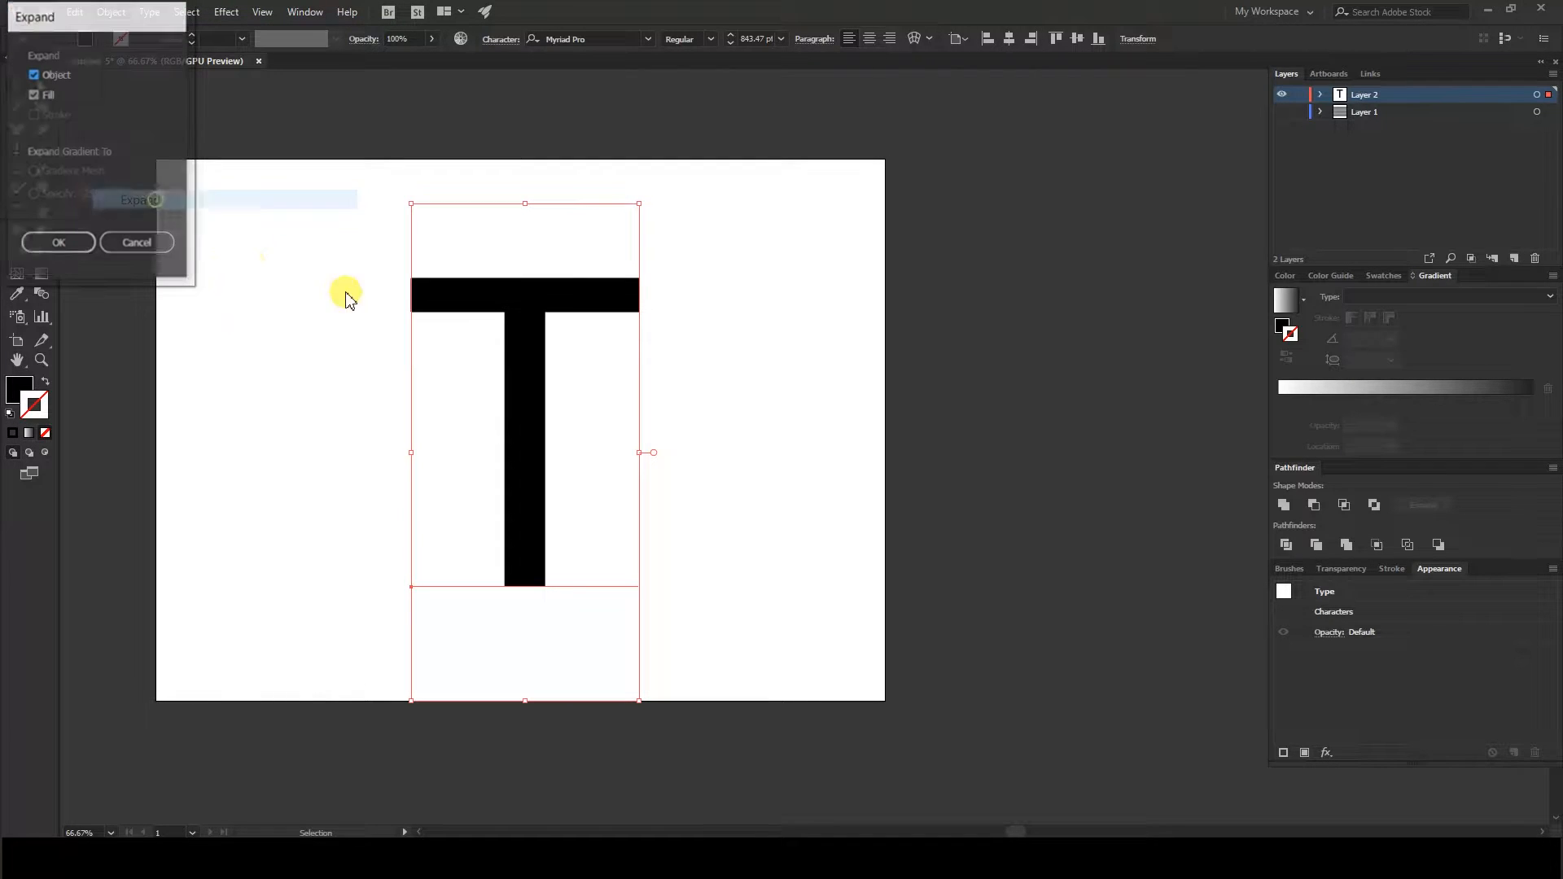
{"action": "left_click", "coordinate": [60, 247]}
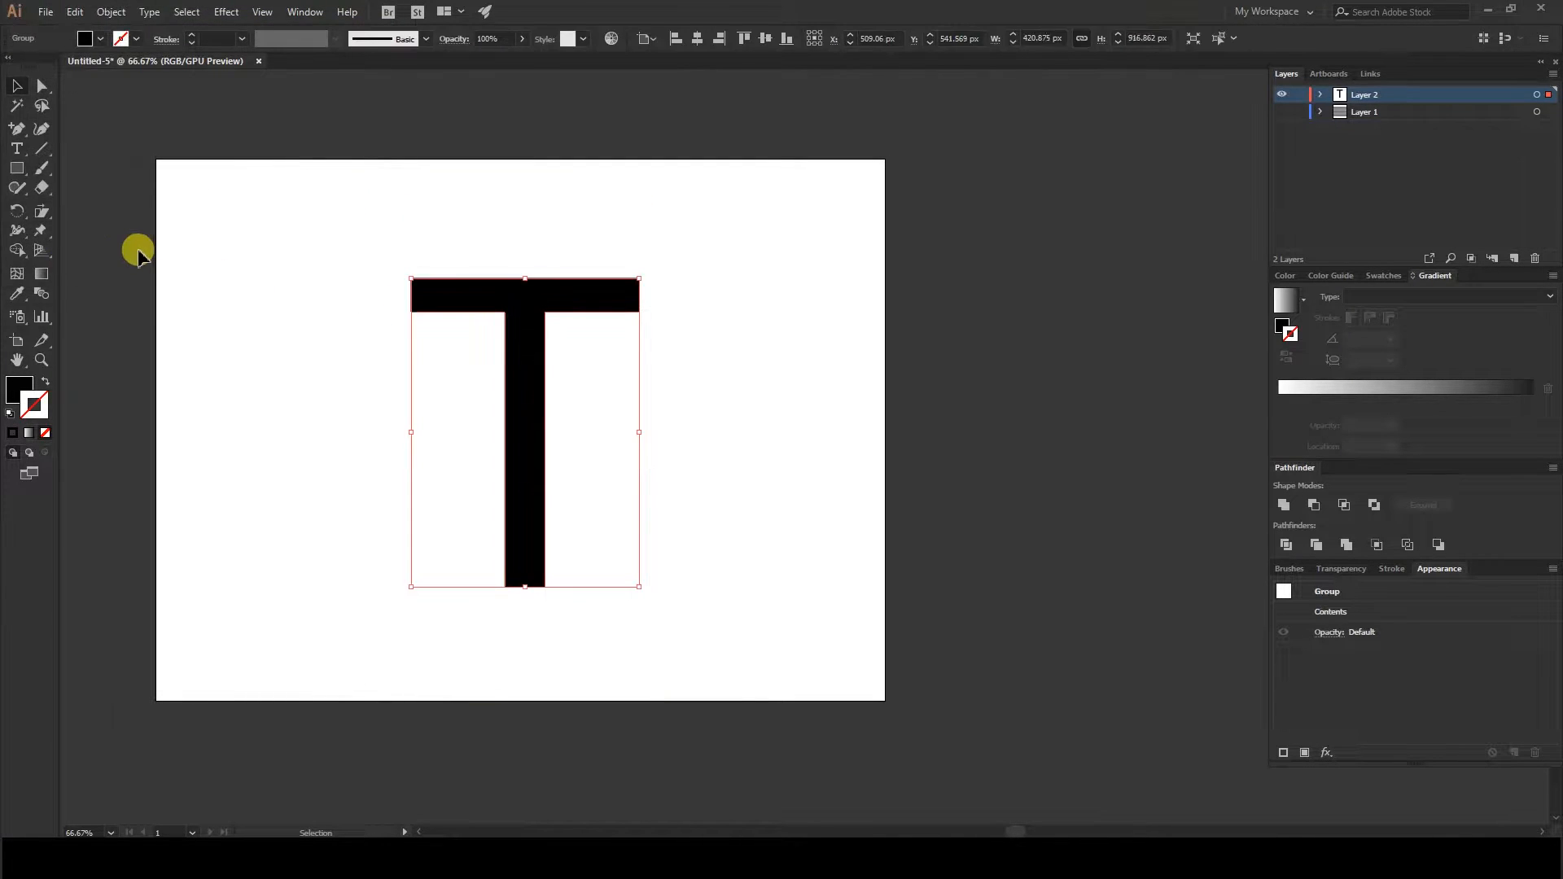
- Swap the T's fill and stroke to leave only an outline, and set the stroke weight to 14 pt
{"action": "left_click", "coordinate": [44, 381]}
{"action": "left_click", "coordinate": [240, 44]}
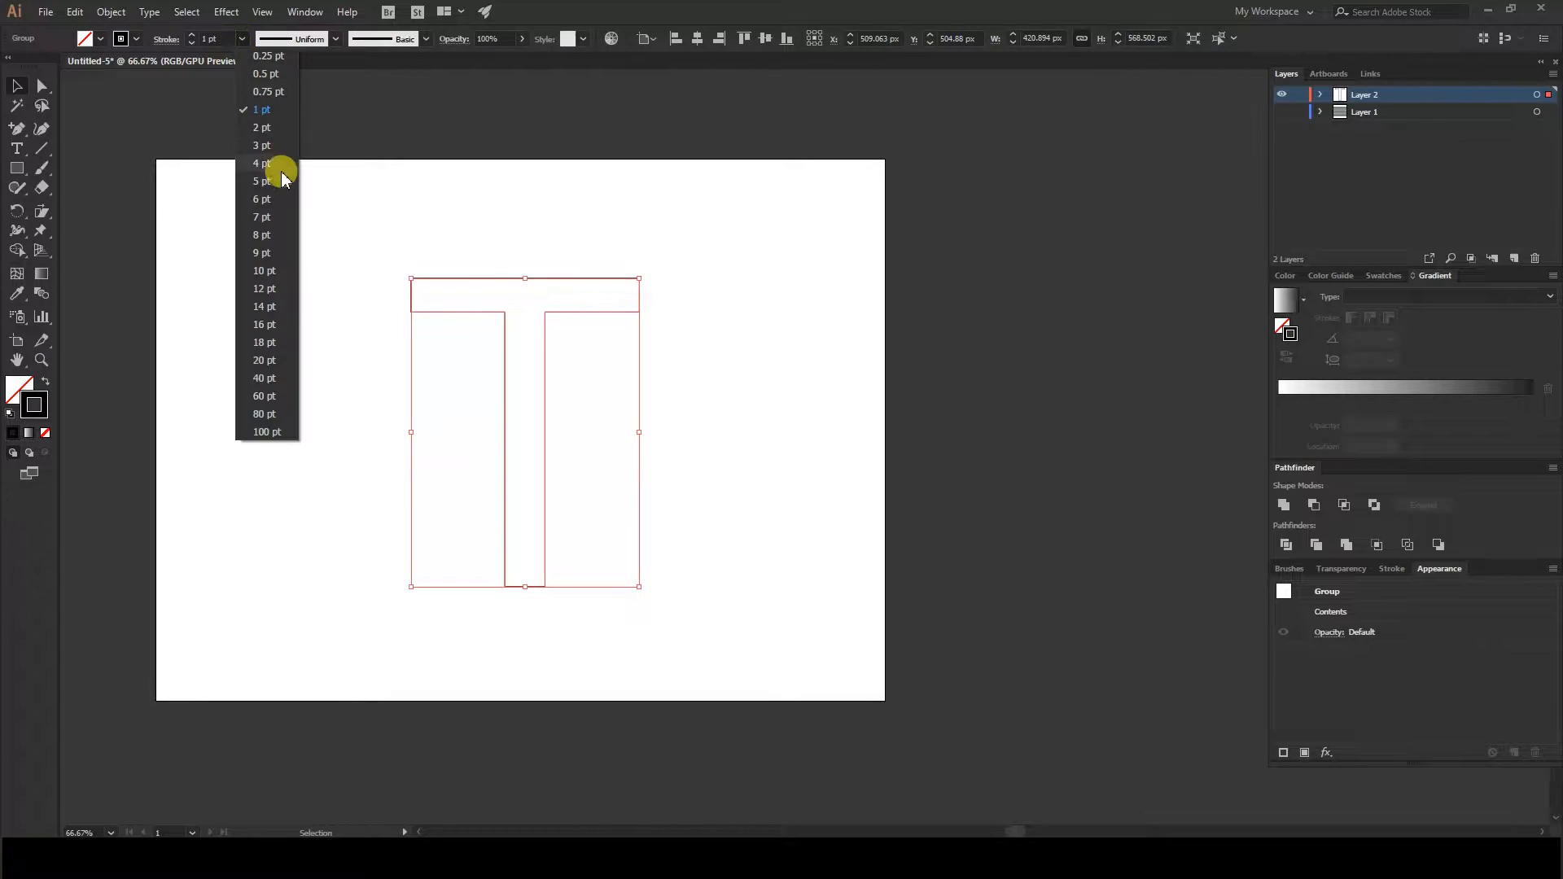
{"action": "left_click", "coordinate": [279, 201]}
{"action": "scroll", "coordinate": [386, 207], "scroll_direction": "up", "scroll_amount": 1}
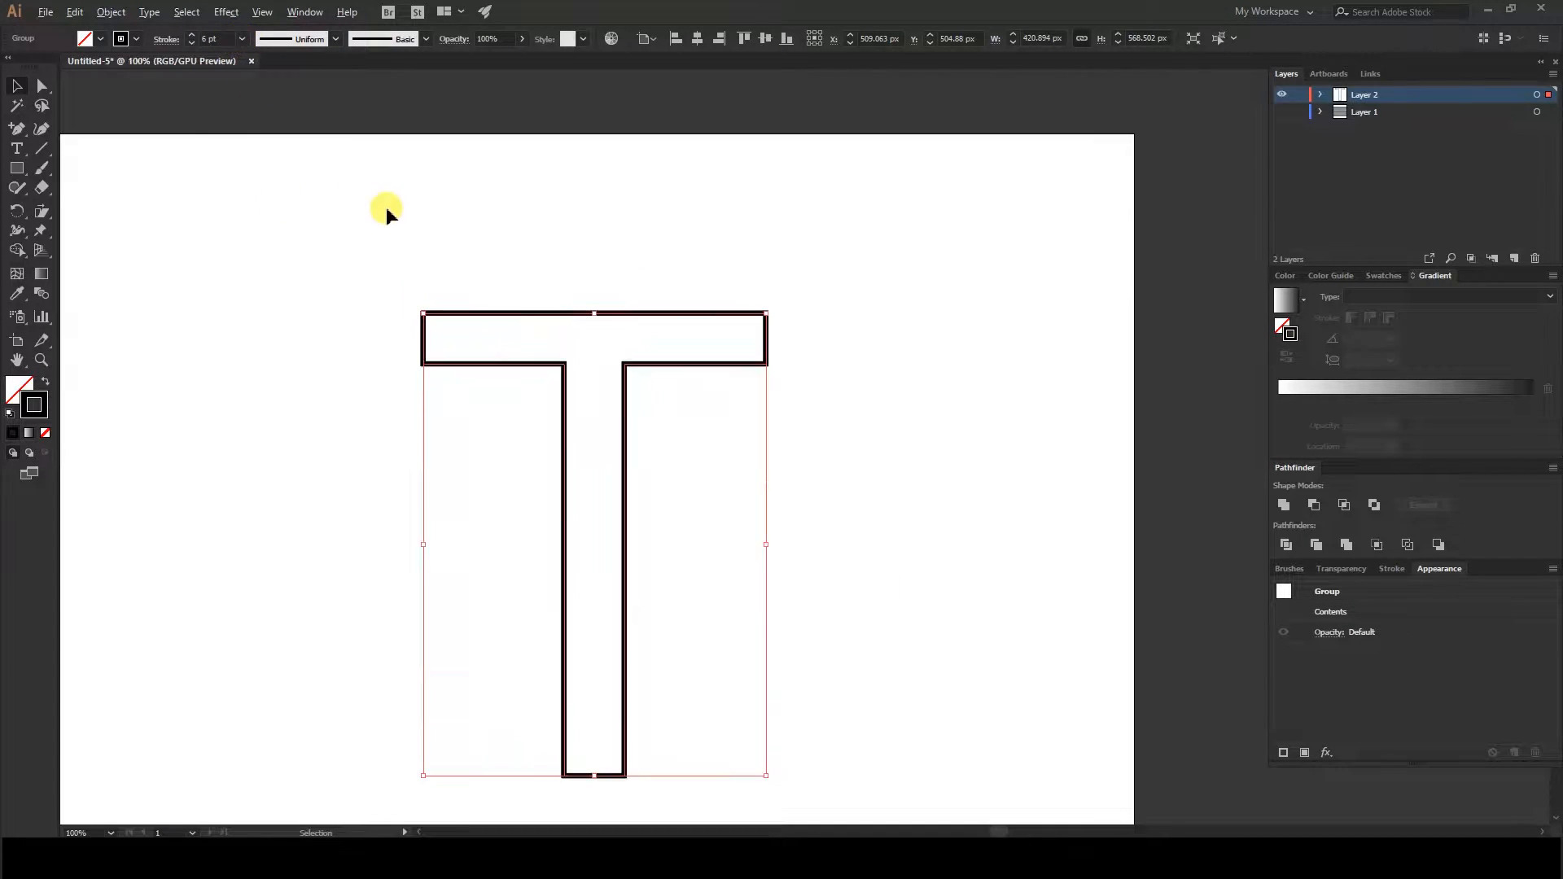
{"action": "left_click", "coordinate": [242, 39]}
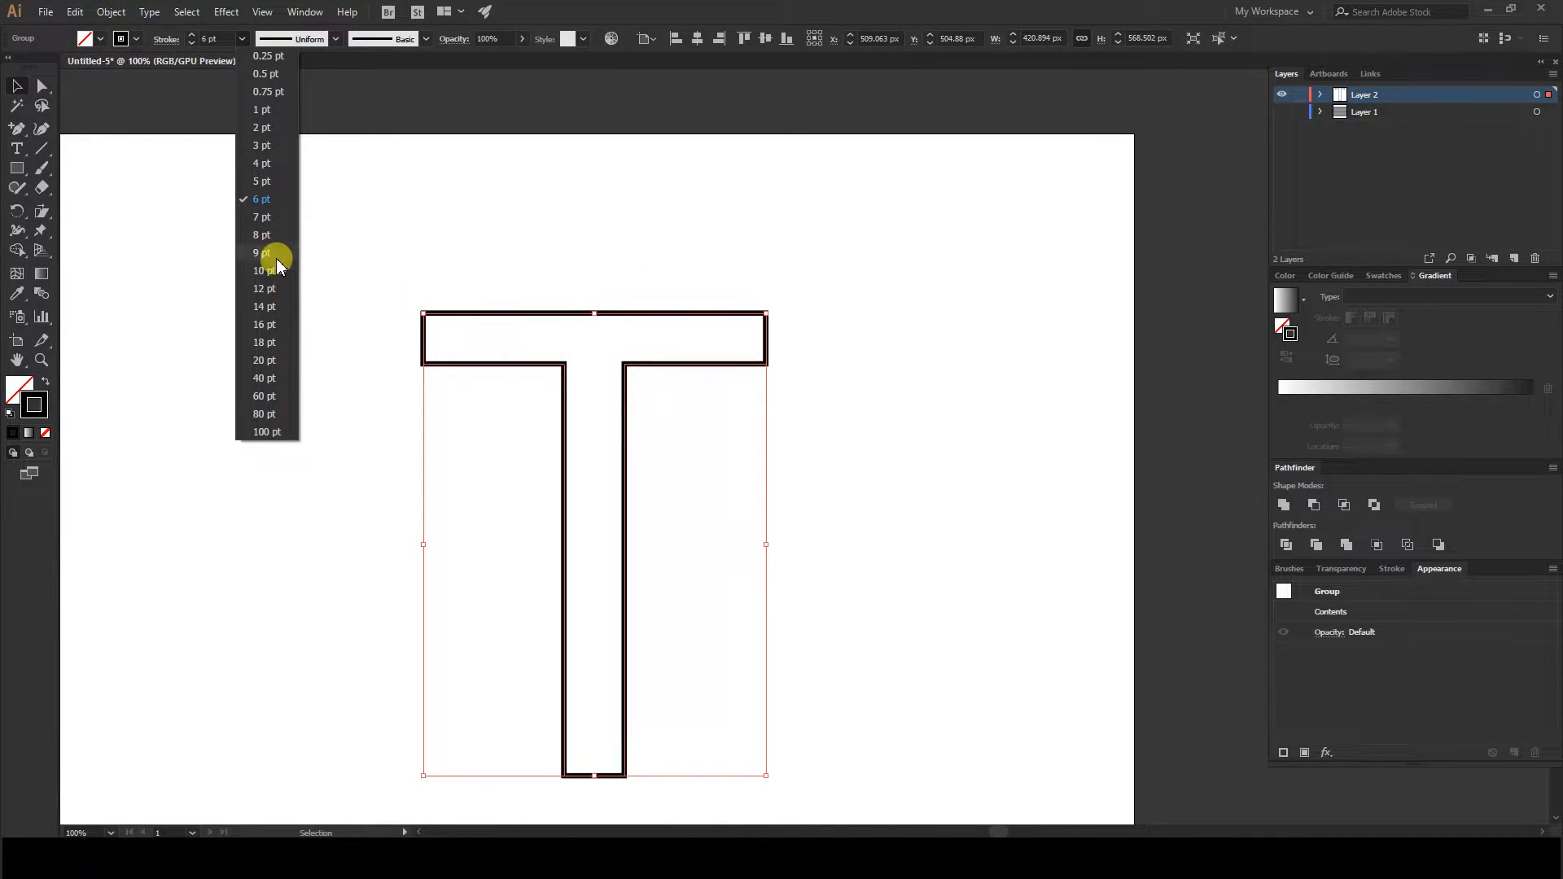
{"action": "left_click", "coordinate": [276, 266]}
{"action": "scroll", "coordinate": [273, 230], "scroll_direction": "down", "scroll_amount": 1}
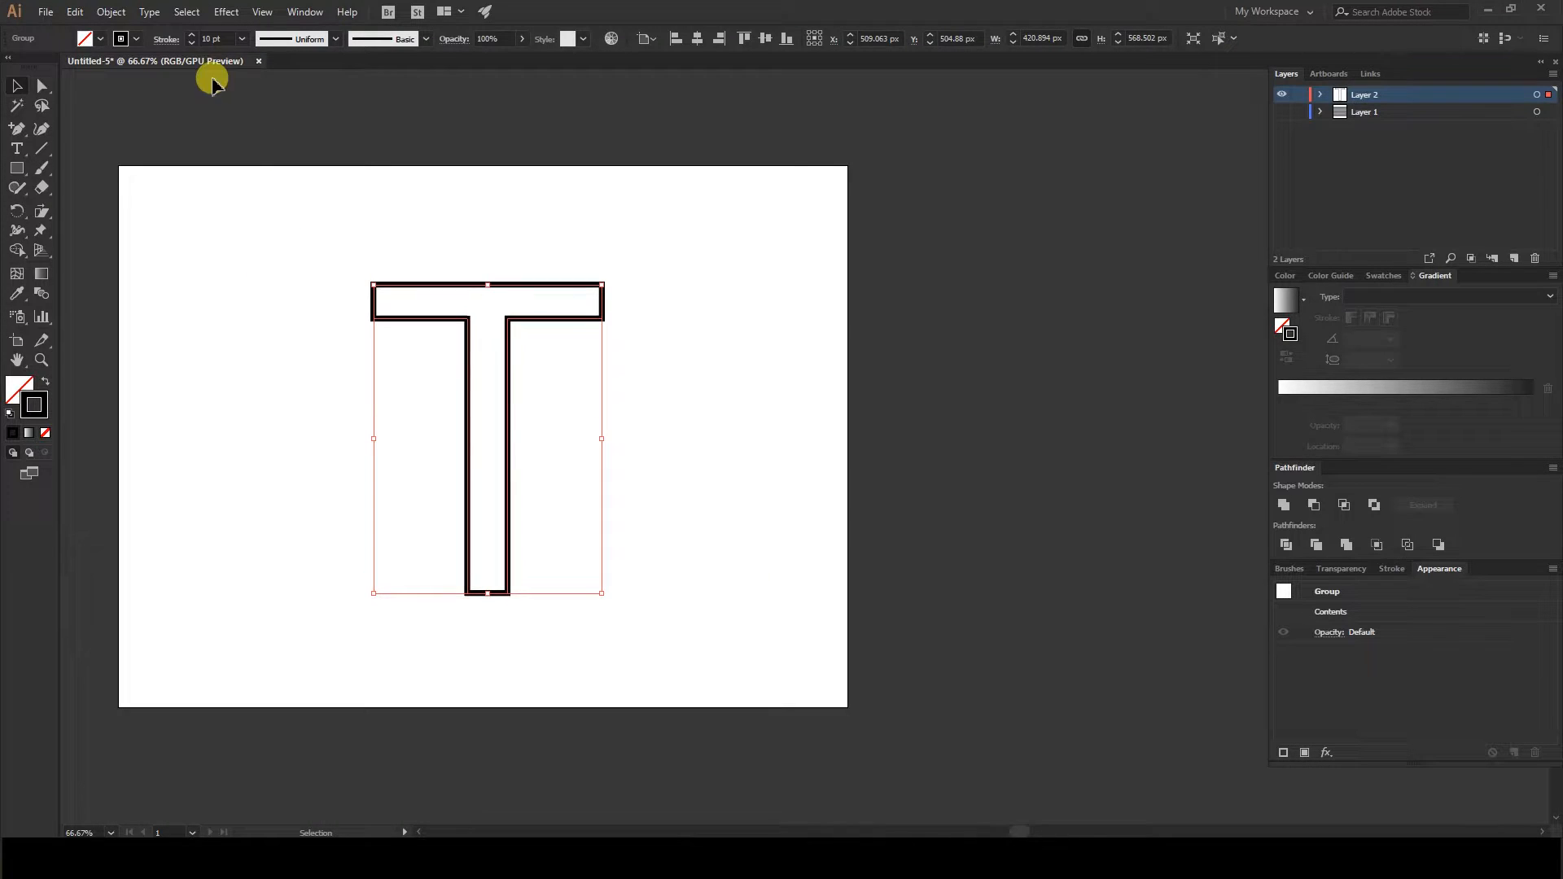
{"action": "left_click", "coordinate": [242, 39]}
{"action": "left_click", "coordinate": [281, 304]}
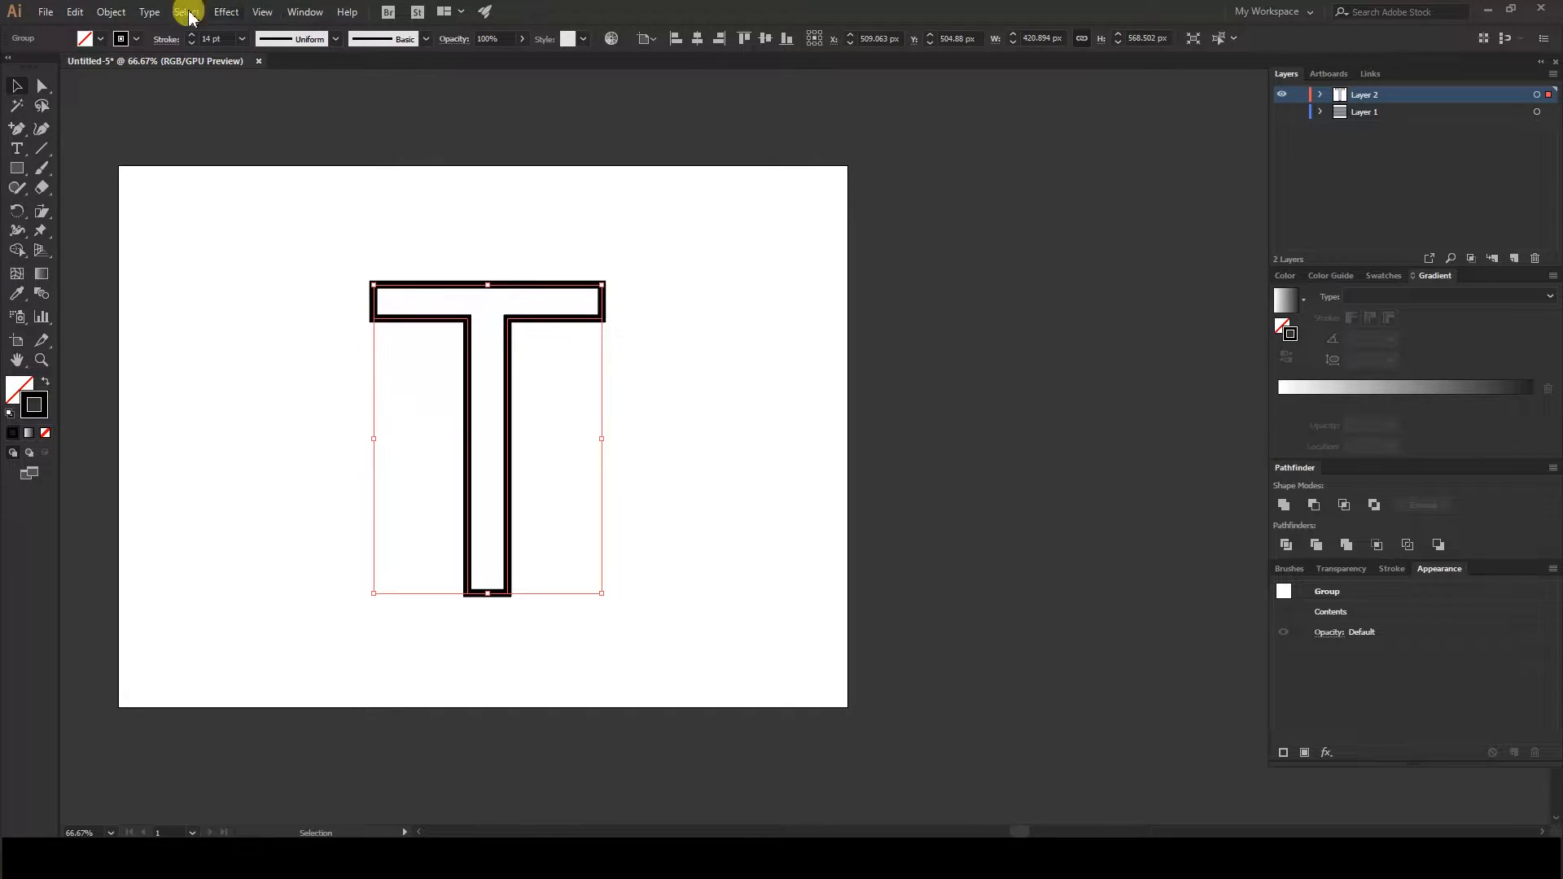
- Convert the T's stroke into a filled shape with Outline Stroke
{"action": "left_click", "coordinate": [74, 11]}
{"action": "mouse_move", "coordinate": [111, 11]}
{"action": "mouse_move", "coordinate": [172, 413]}
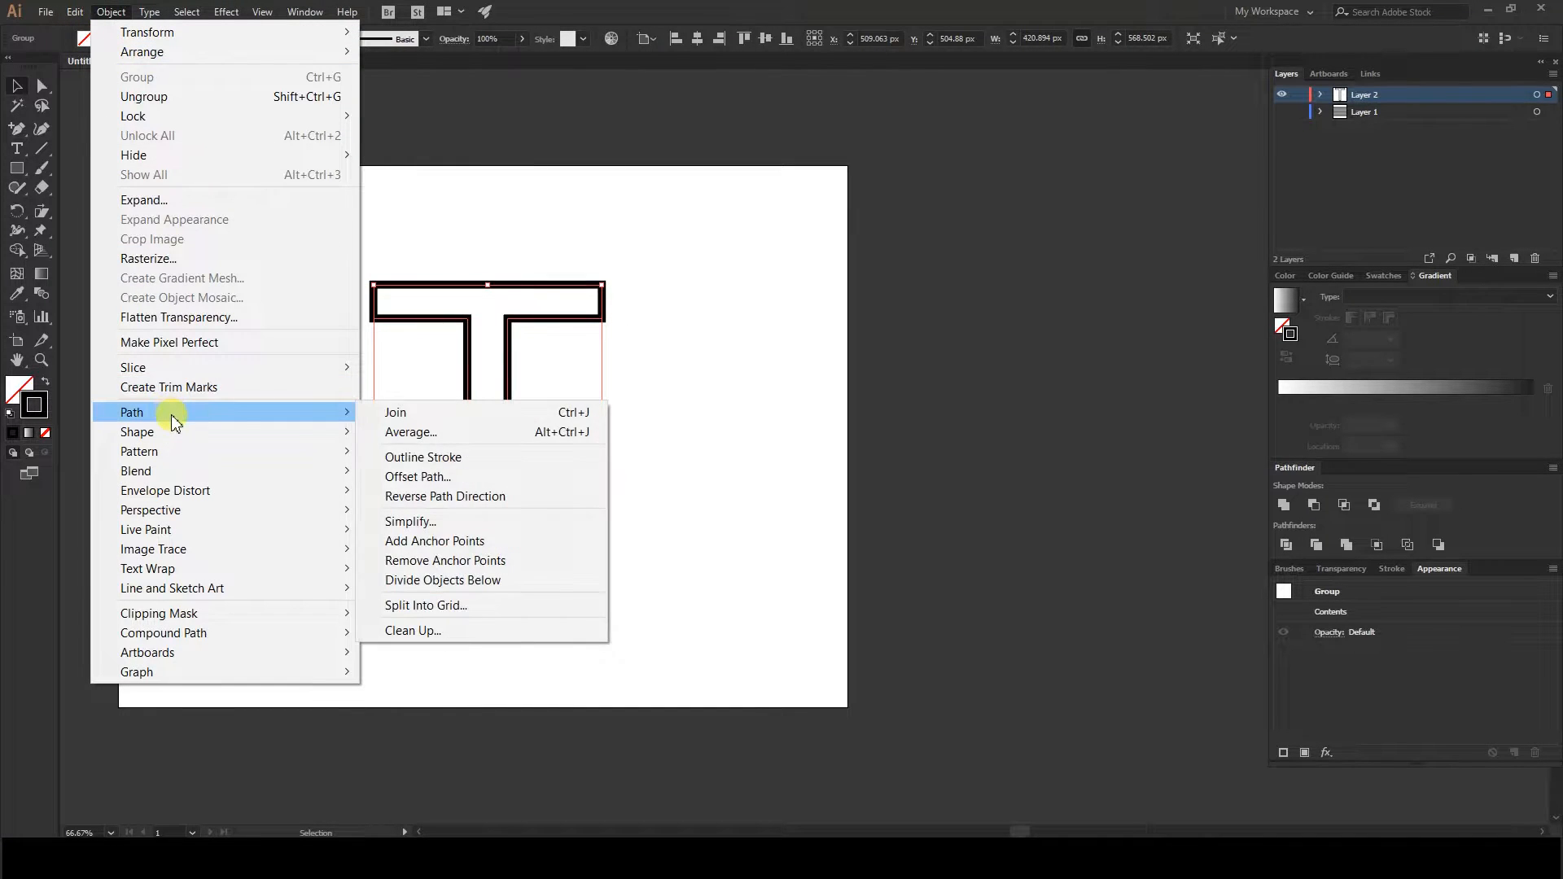
{"action": "left_click", "coordinate": [479, 463]}
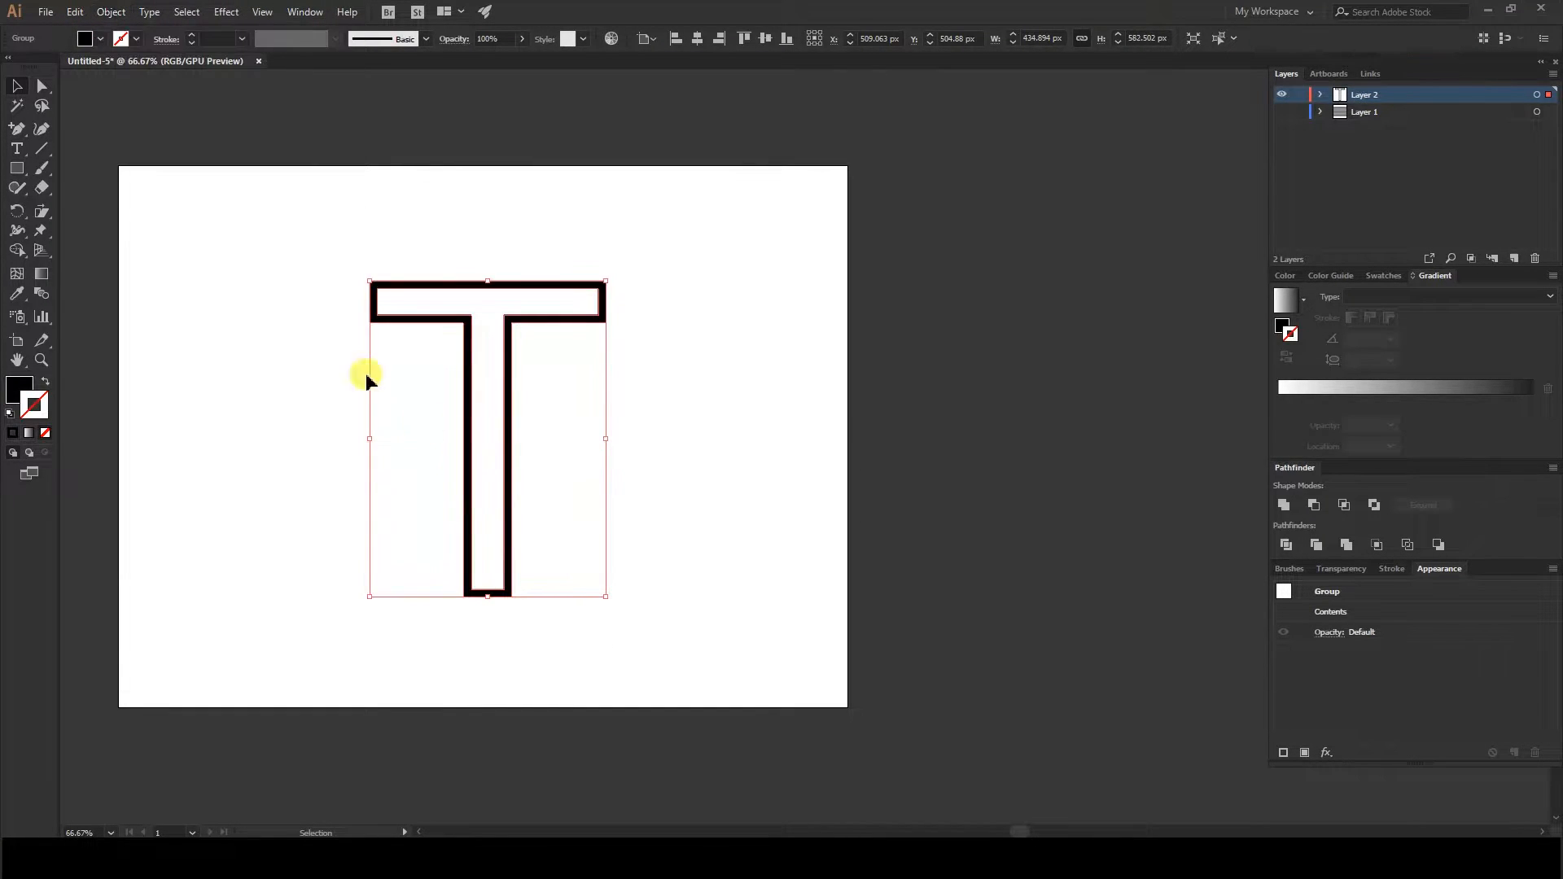
- Turn the outlined letter T into guides
{"action": "left_click", "coordinate": [271, 10]}
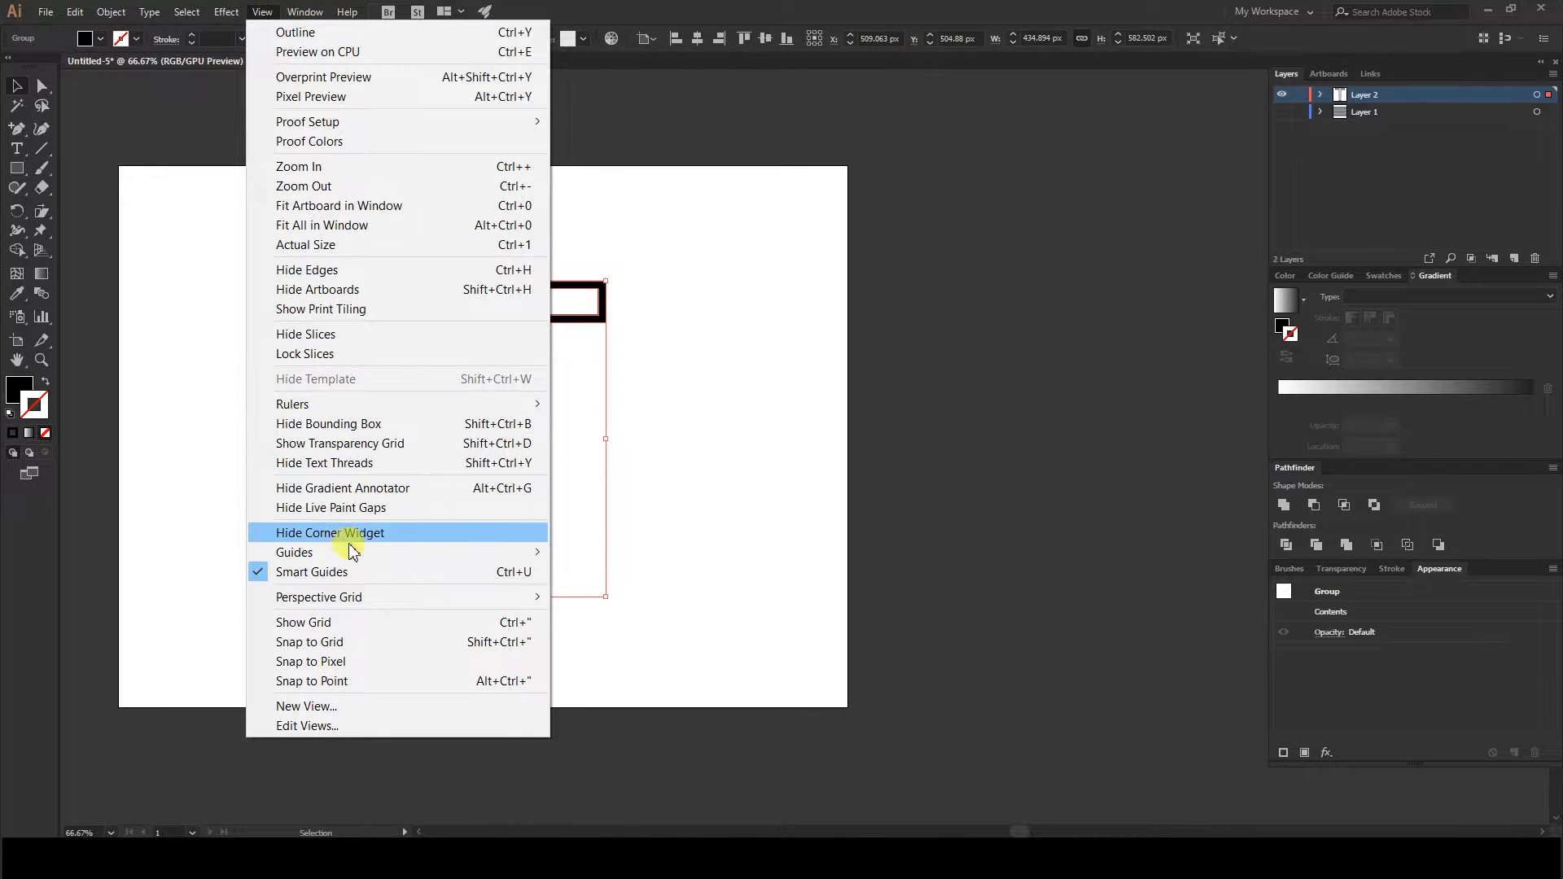
{"action": "mouse_move", "coordinate": [370, 553]}
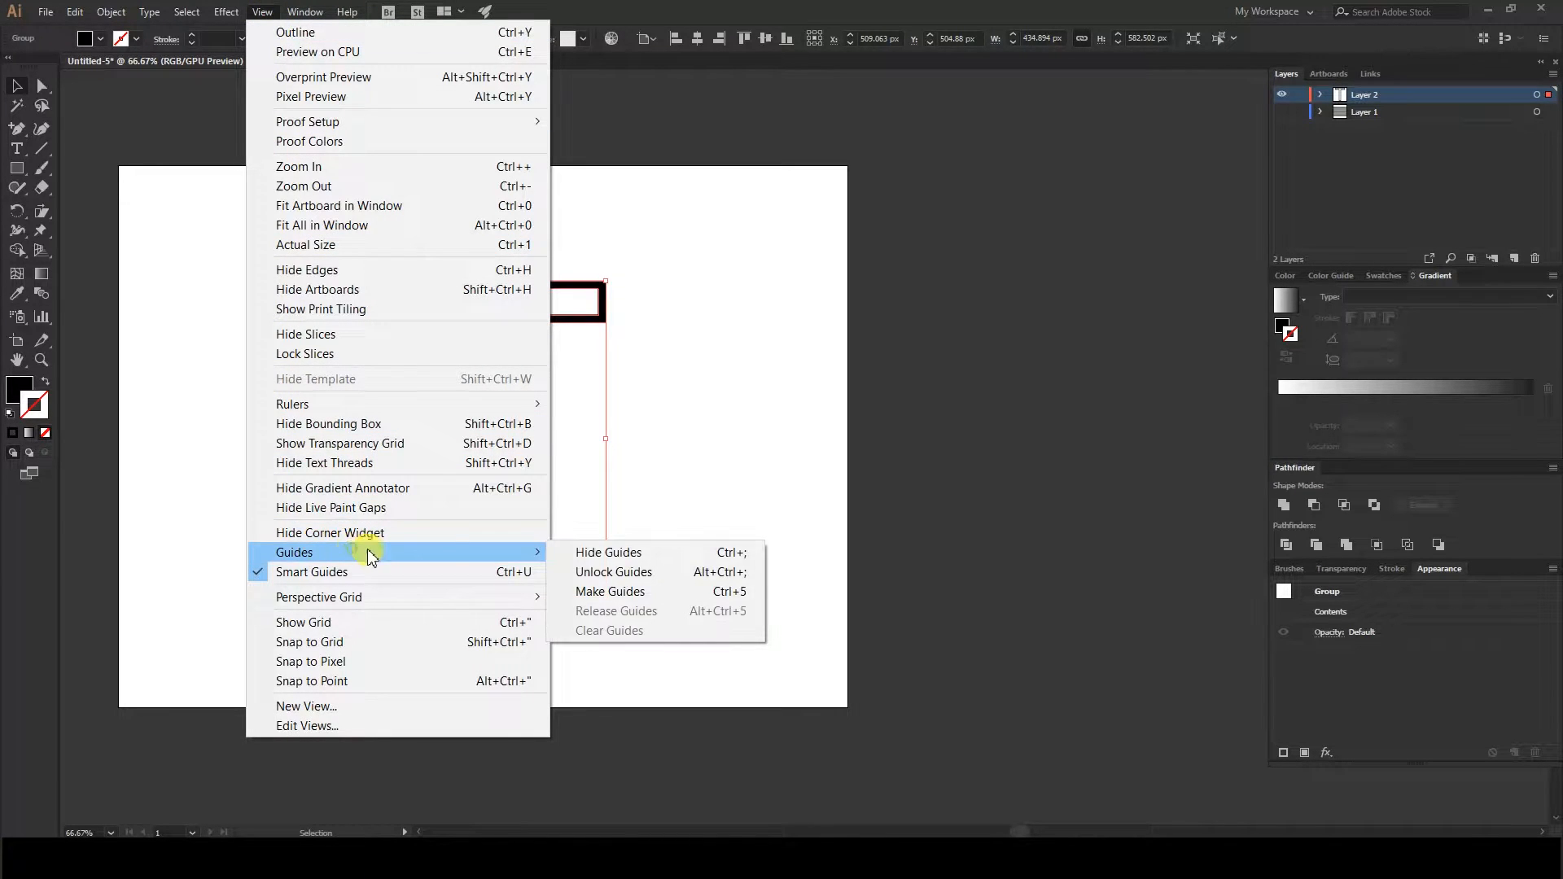
{"action": "left_click", "coordinate": [611, 592]}
- Show Layer 1 again and reduce the opacity of all its lines to 27%
{"action": "left_click", "coordinate": [1283, 111]}
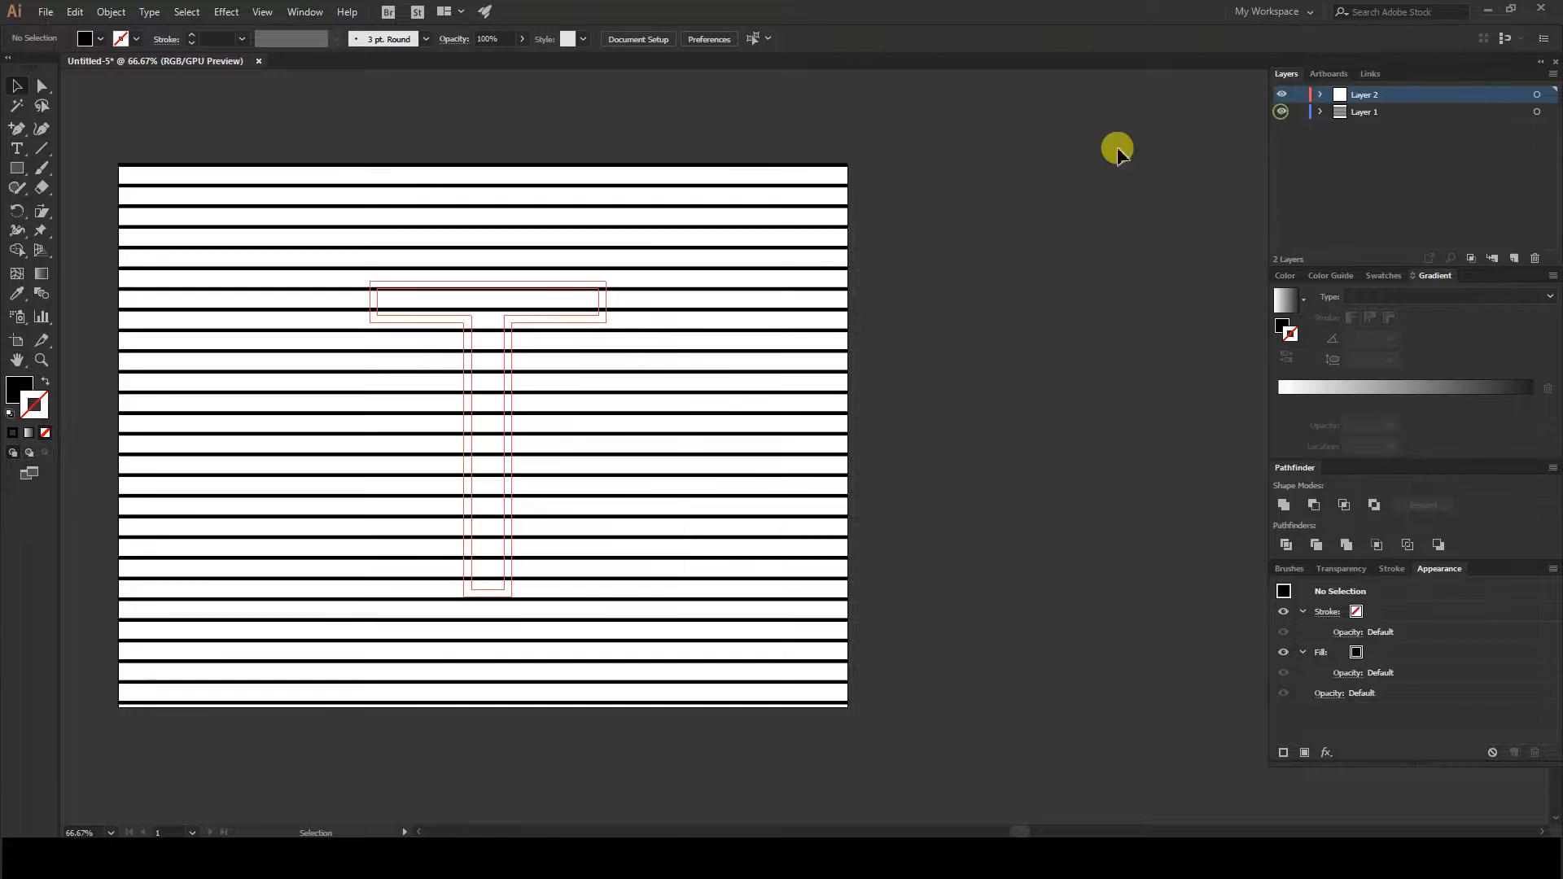
{"action": "scroll", "coordinate": [355, 255], "scroll_direction": "up", "scroll_amount": 1}
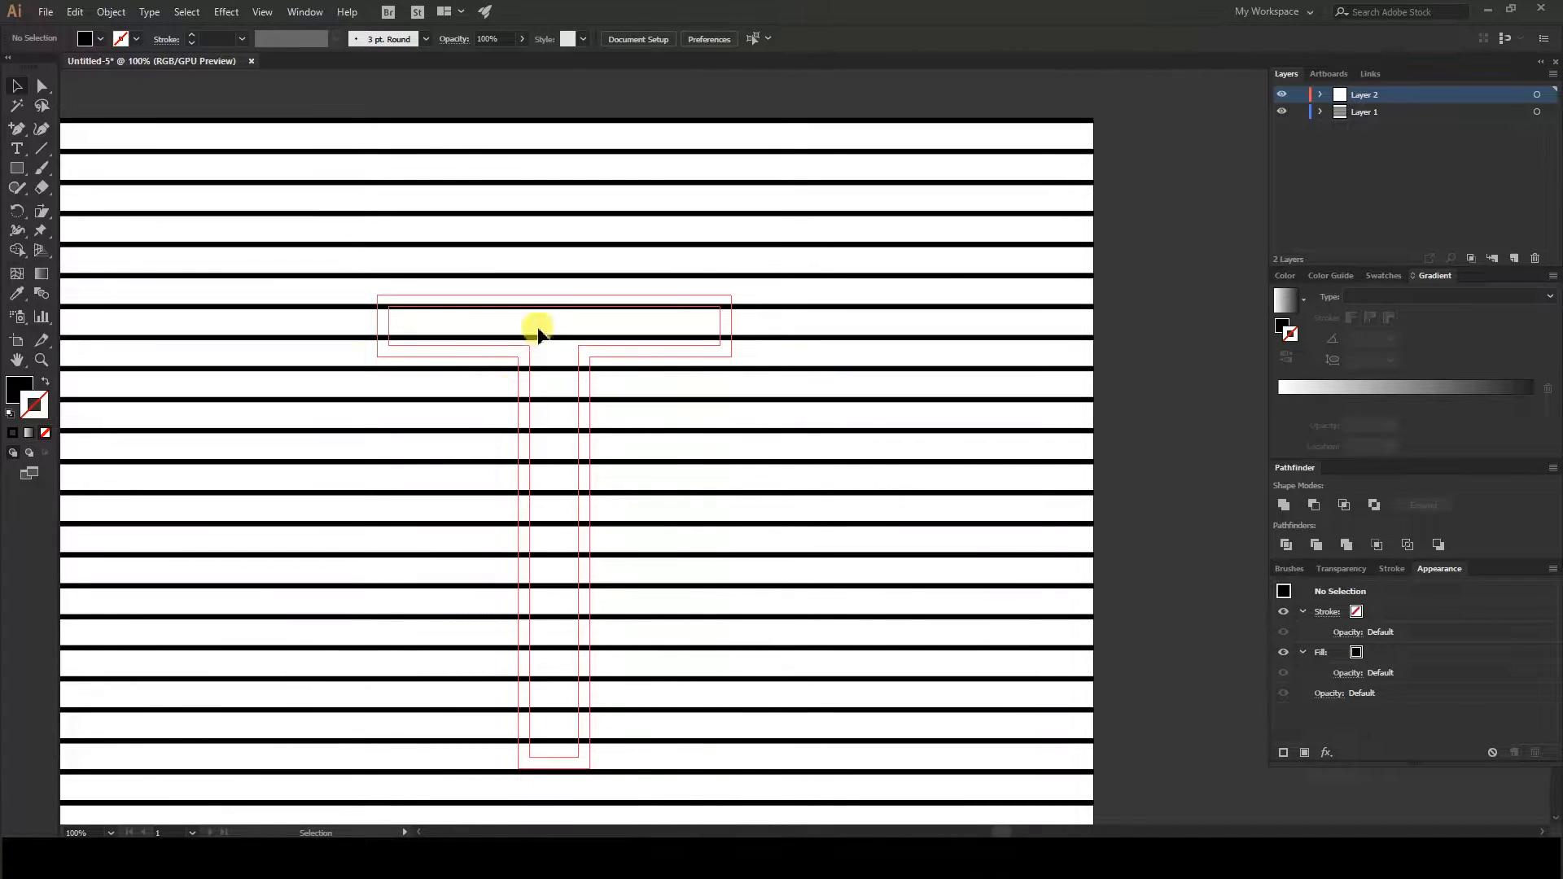
{"action": "left_click_drag", "start_coordinate": [543, 329], "coordinate": [497, 315]}
{"action": "left_click", "coordinate": [1536, 112]}
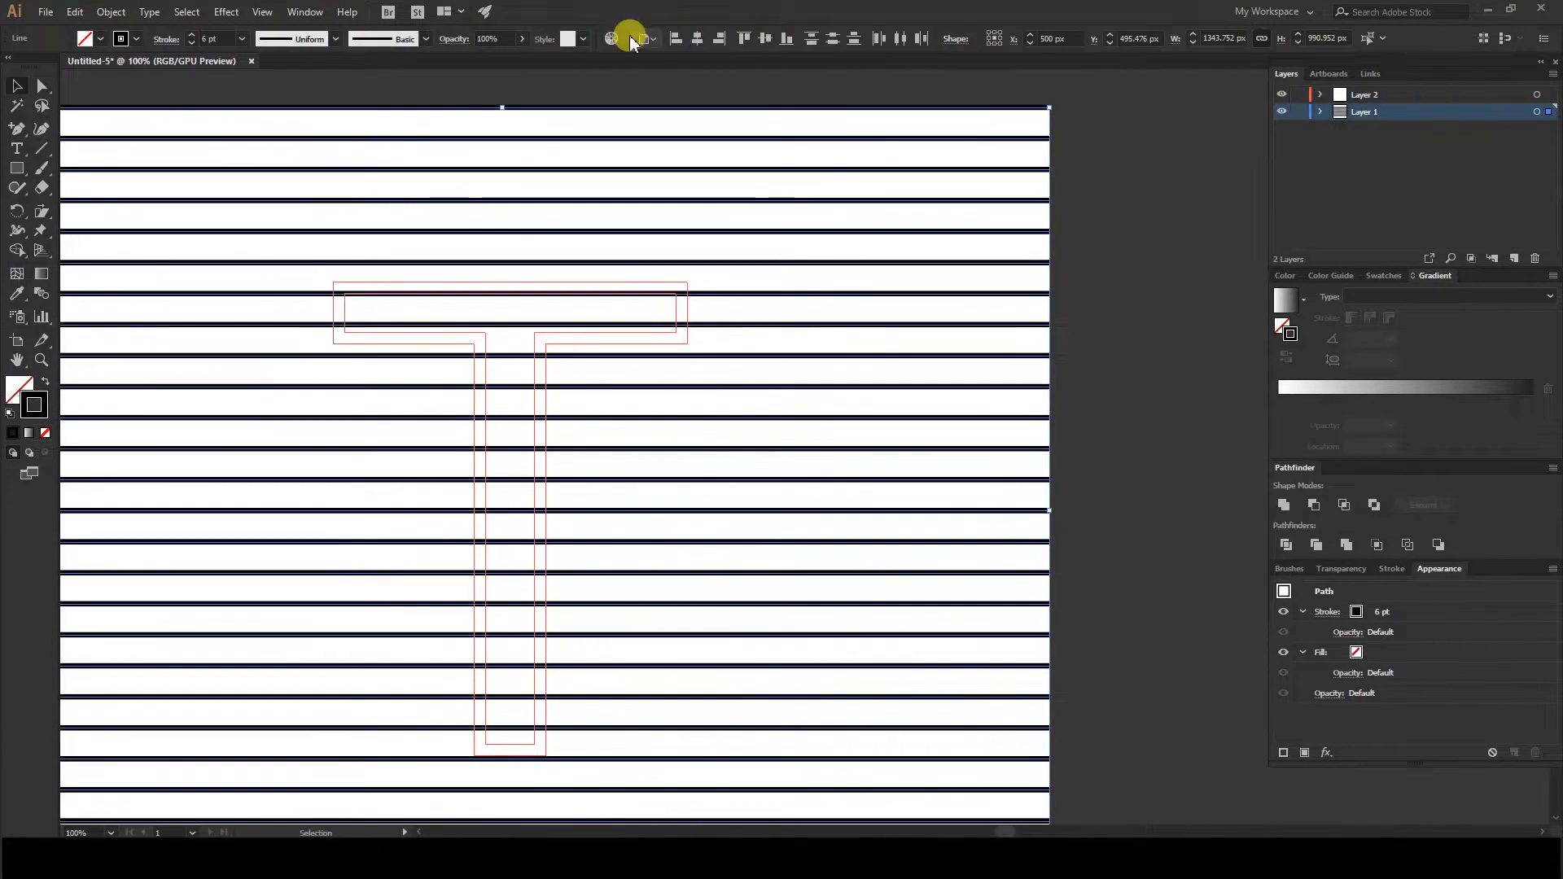
{"action": "left_click", "coordinate": [513, 39]}
{"action": "left_click", "coordinate": [479, 59]}
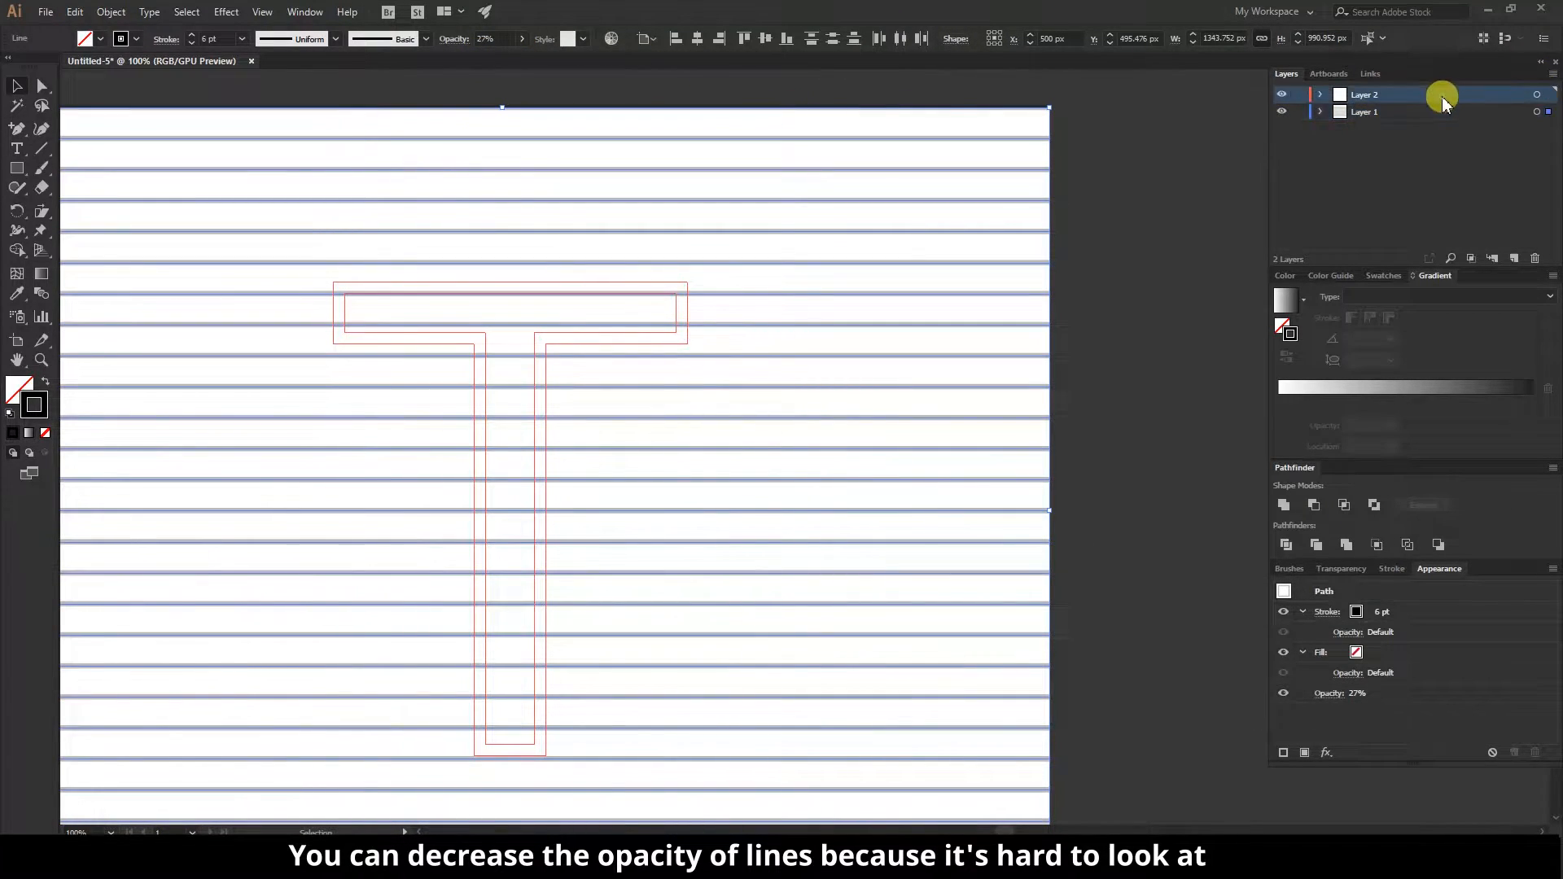
- Add anchor points where the two lines running through the T's crossbar cross its outer and inner vertical guides, using the Add Anchor Point tool
{"action": "scroll", "coordinate": [355, 280], "scroll_direction": "up", "scroll_amount": 2}
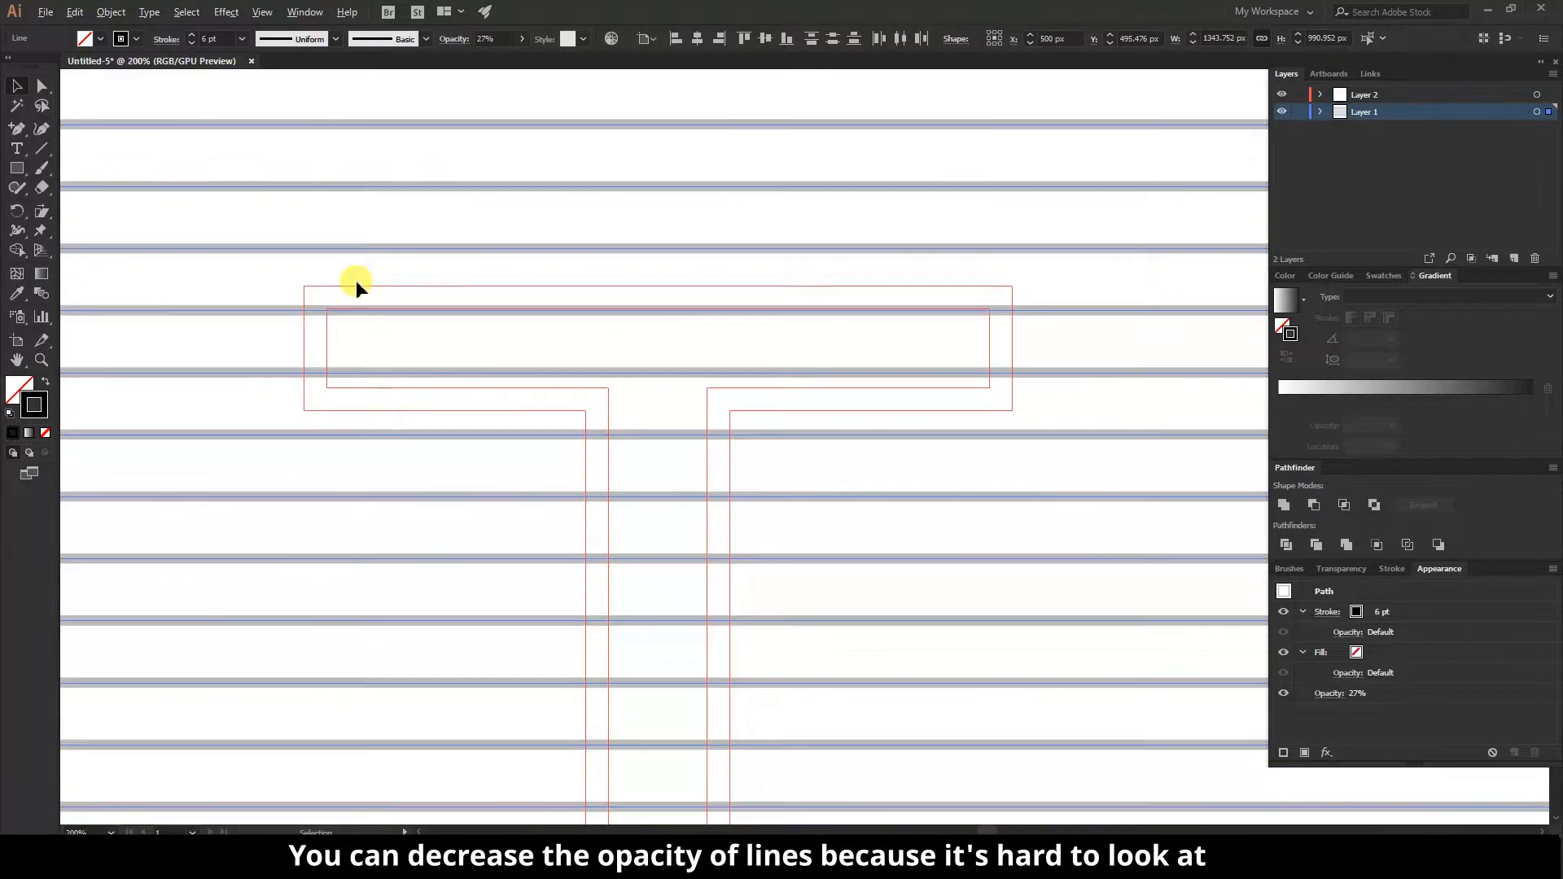
{"action": "left_click", "coordinate": [17, 129]}
{"action": "left_click", "coordinate": [79, 154]}
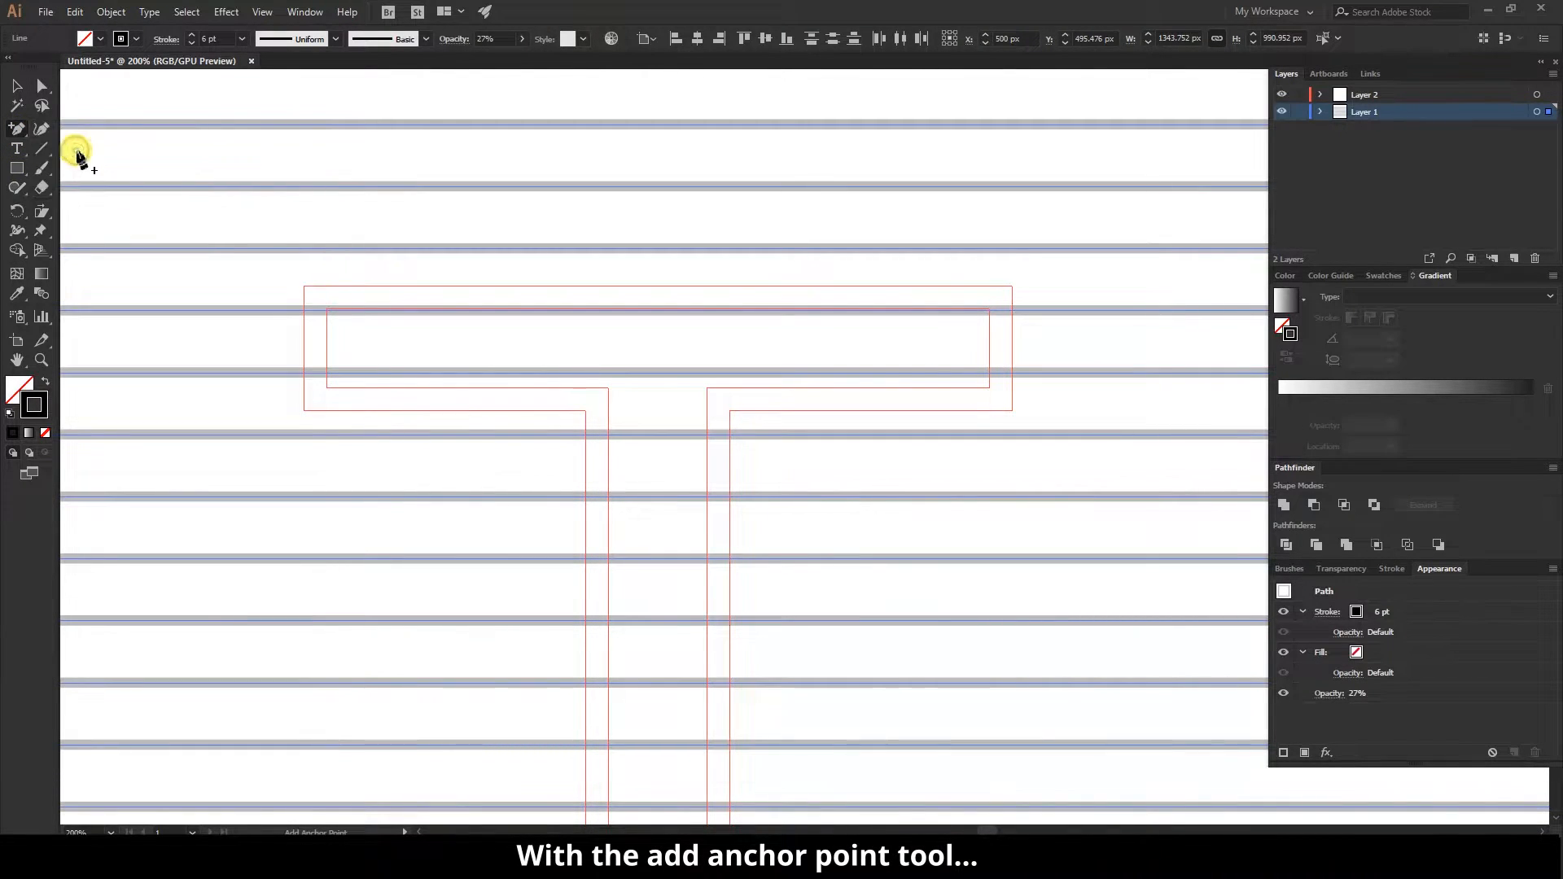
{"action": "scroll", "coordinate": [391, 279], "scroll_direction": "up", "scroll_amount": 1}
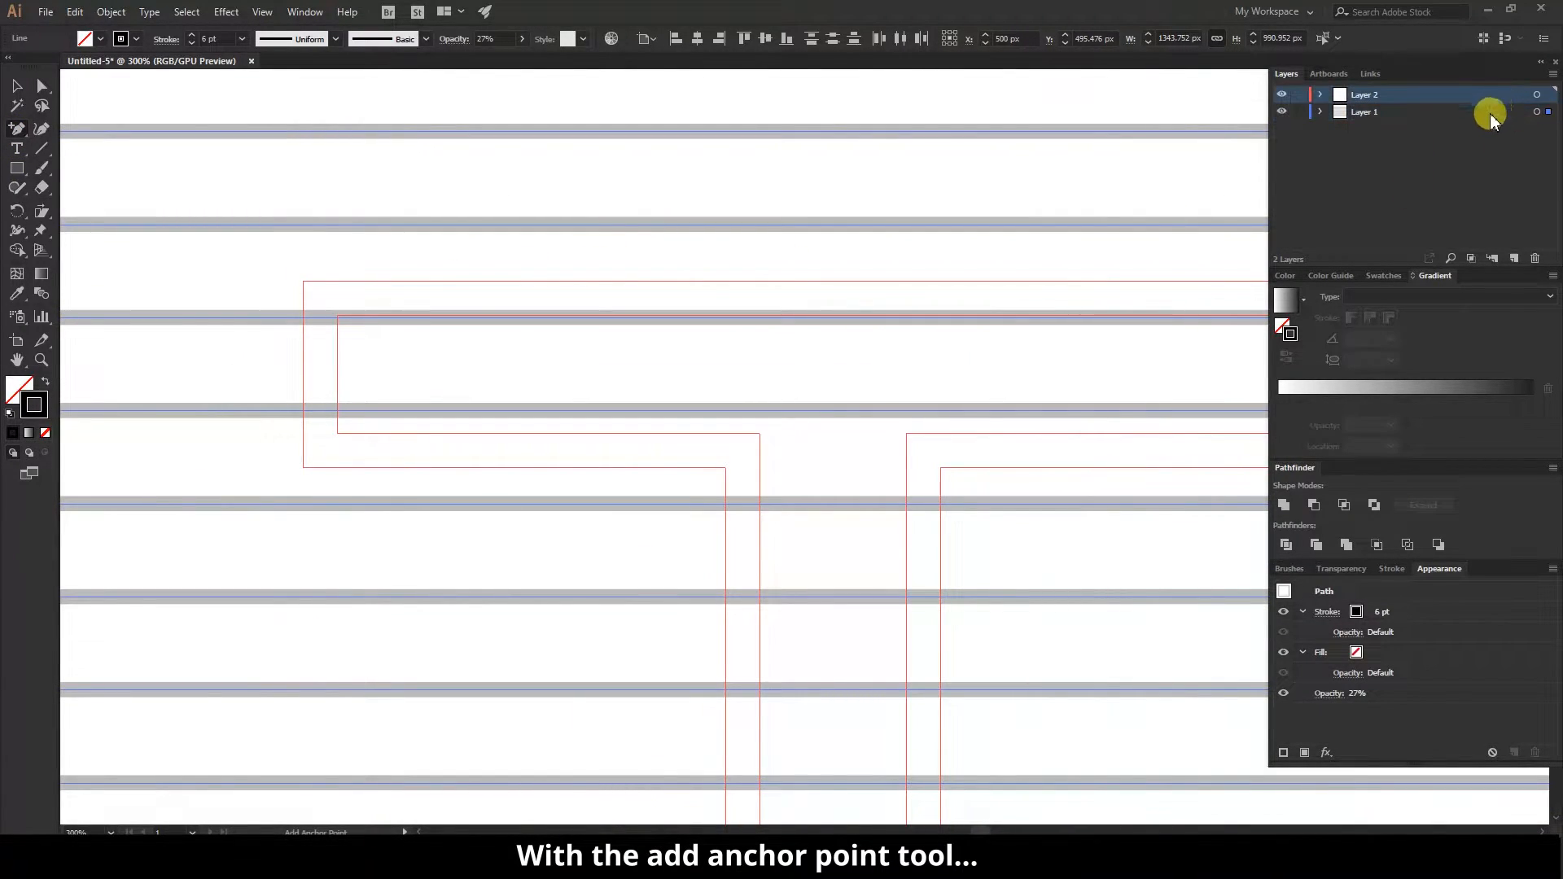
{"action": "left_click", "coordinate": [305, 317]}
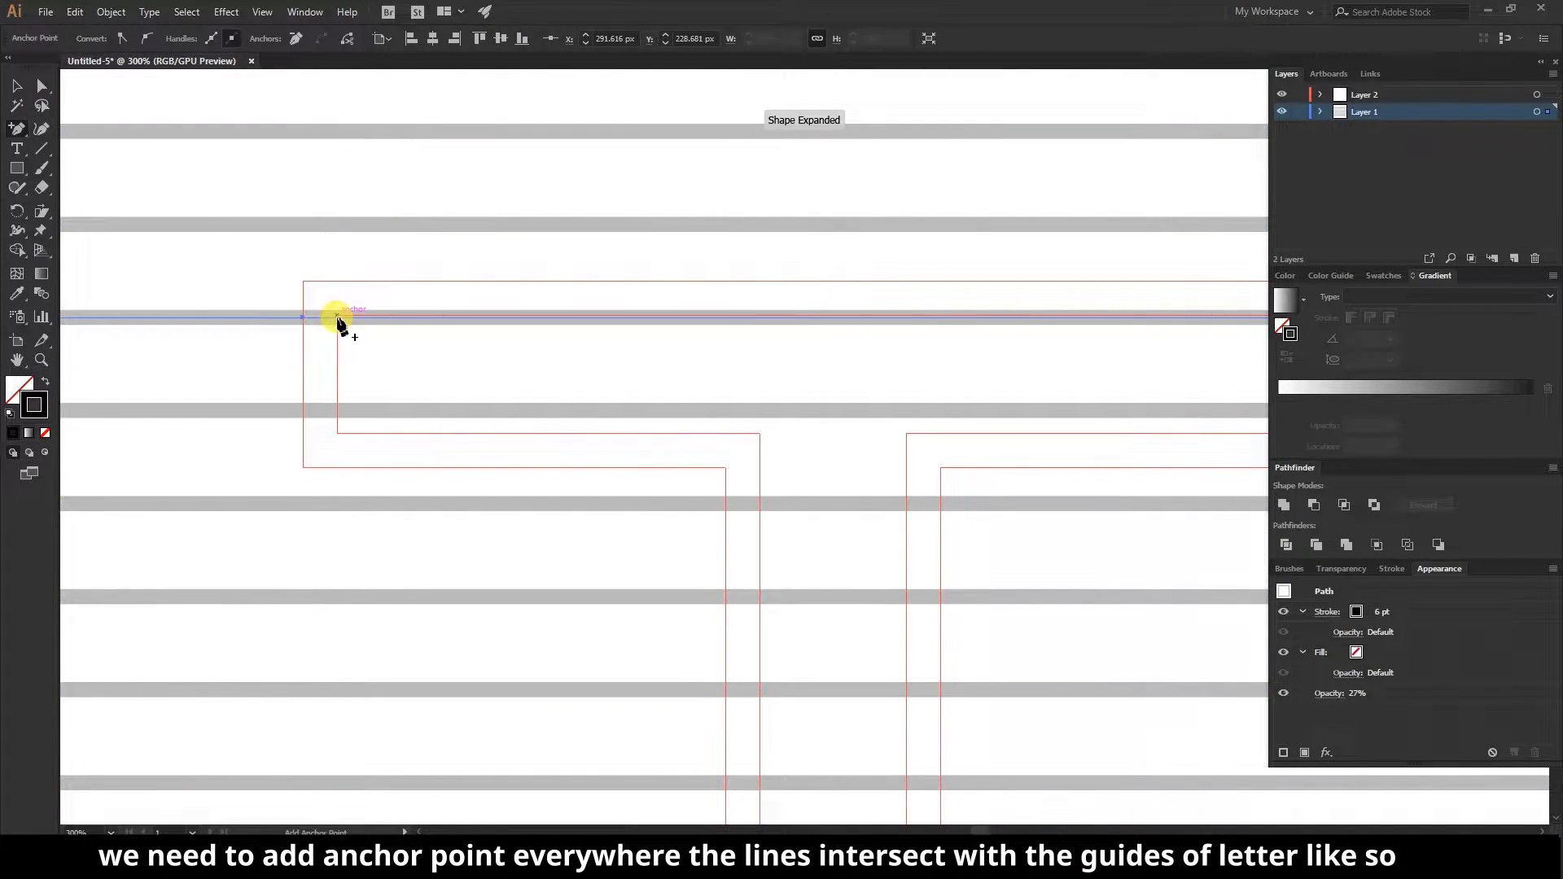
{"action": "left_click", "coordinate": [339, 318]}
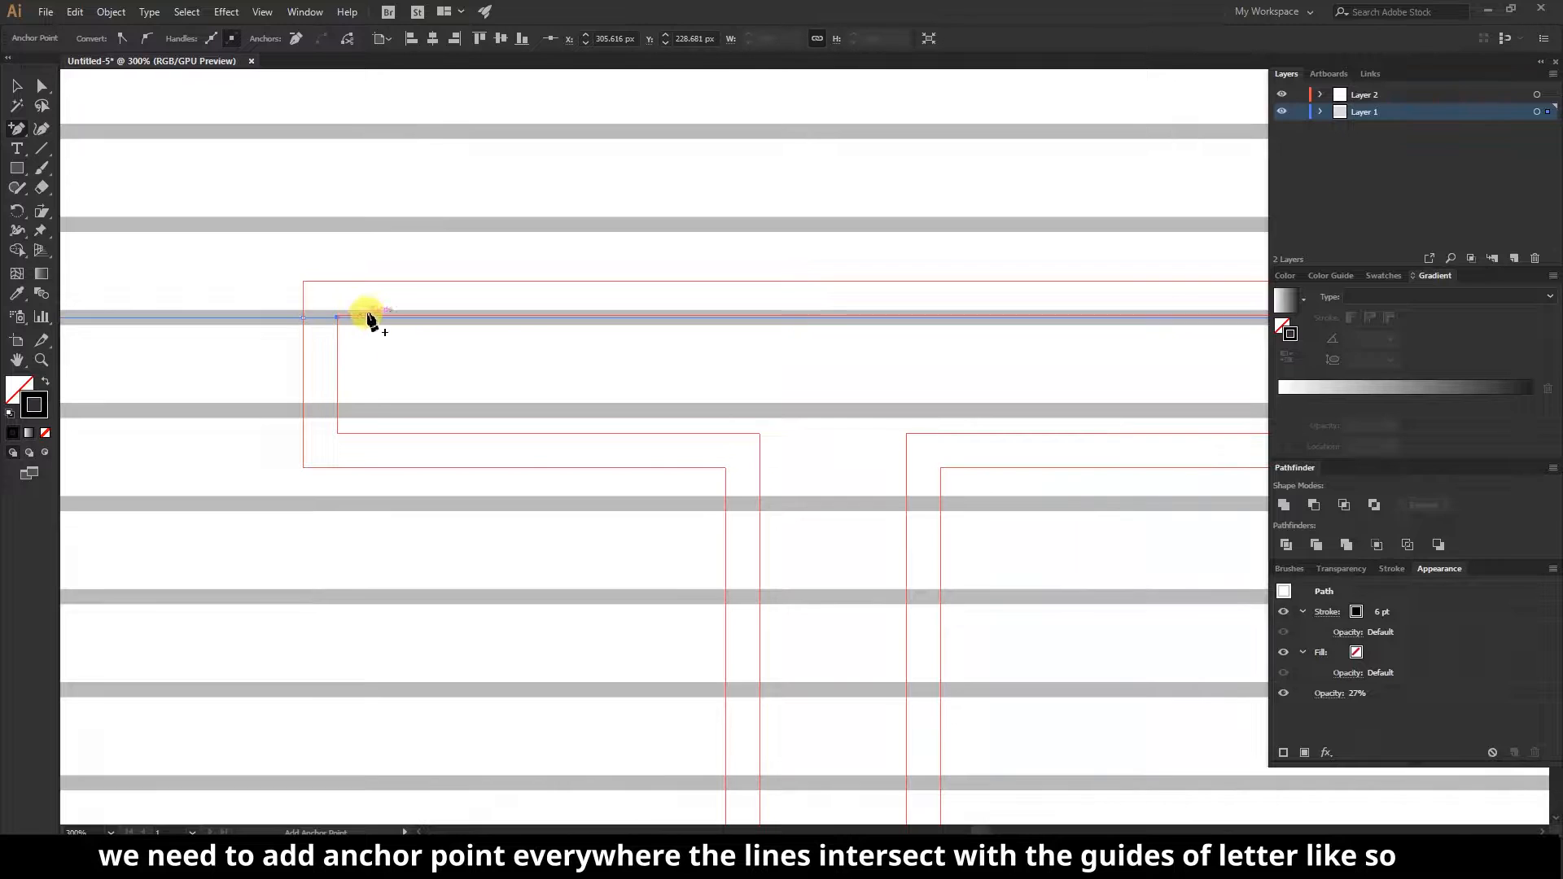
{"action": "scroll", "coordinate": [541, 307], "scroll_direction": "down", "scroll_amount": 2}
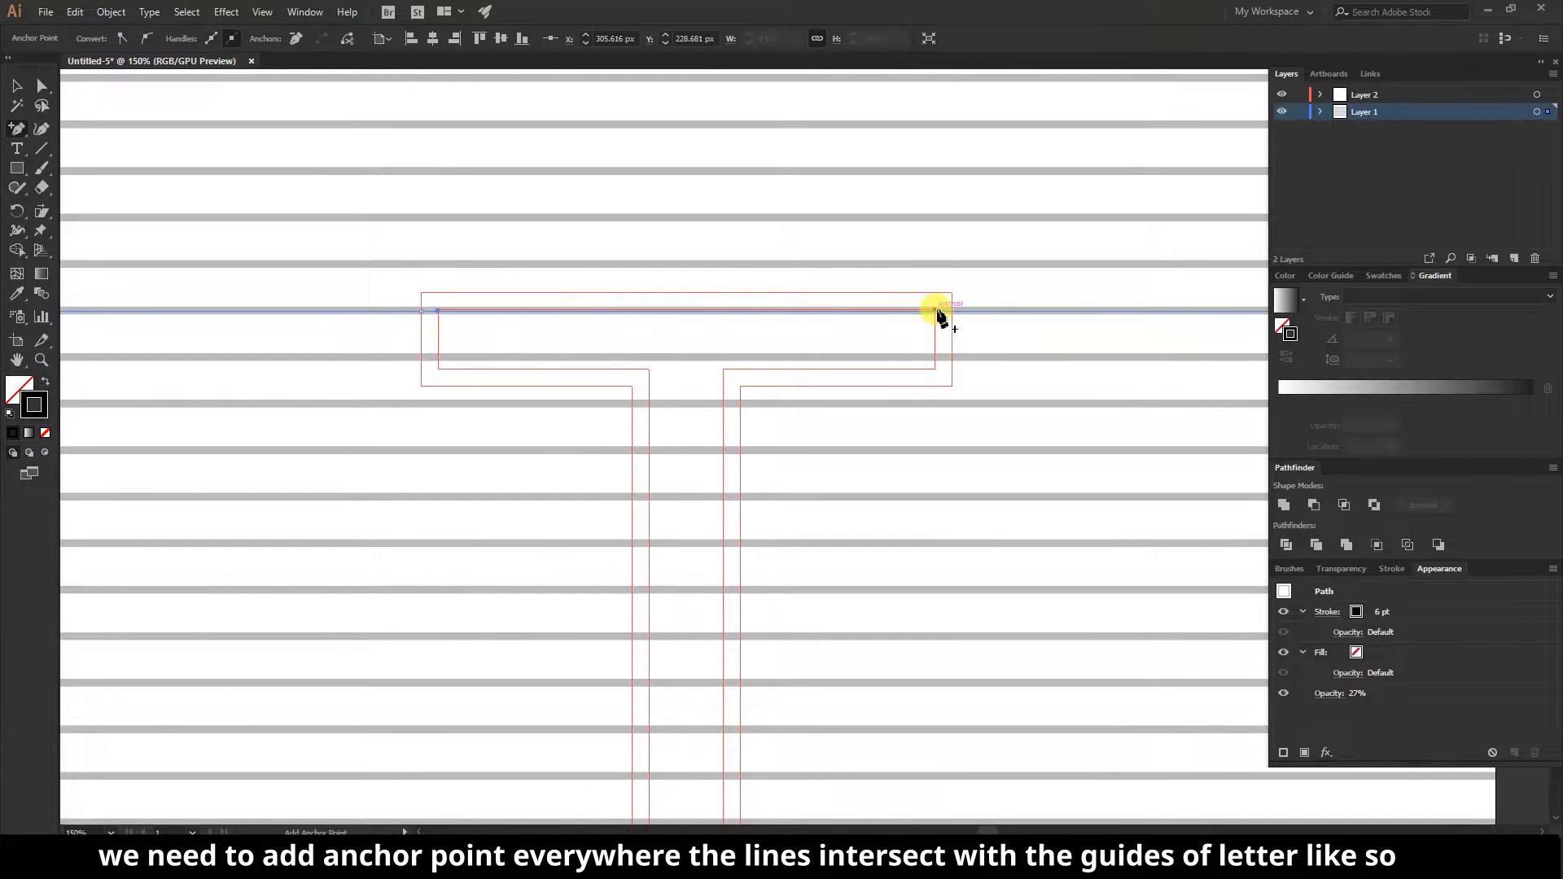
{"action": "left_click", "coordinate": [950, 358]}
{"action": "left_click", "coordinate": [934, 357]}
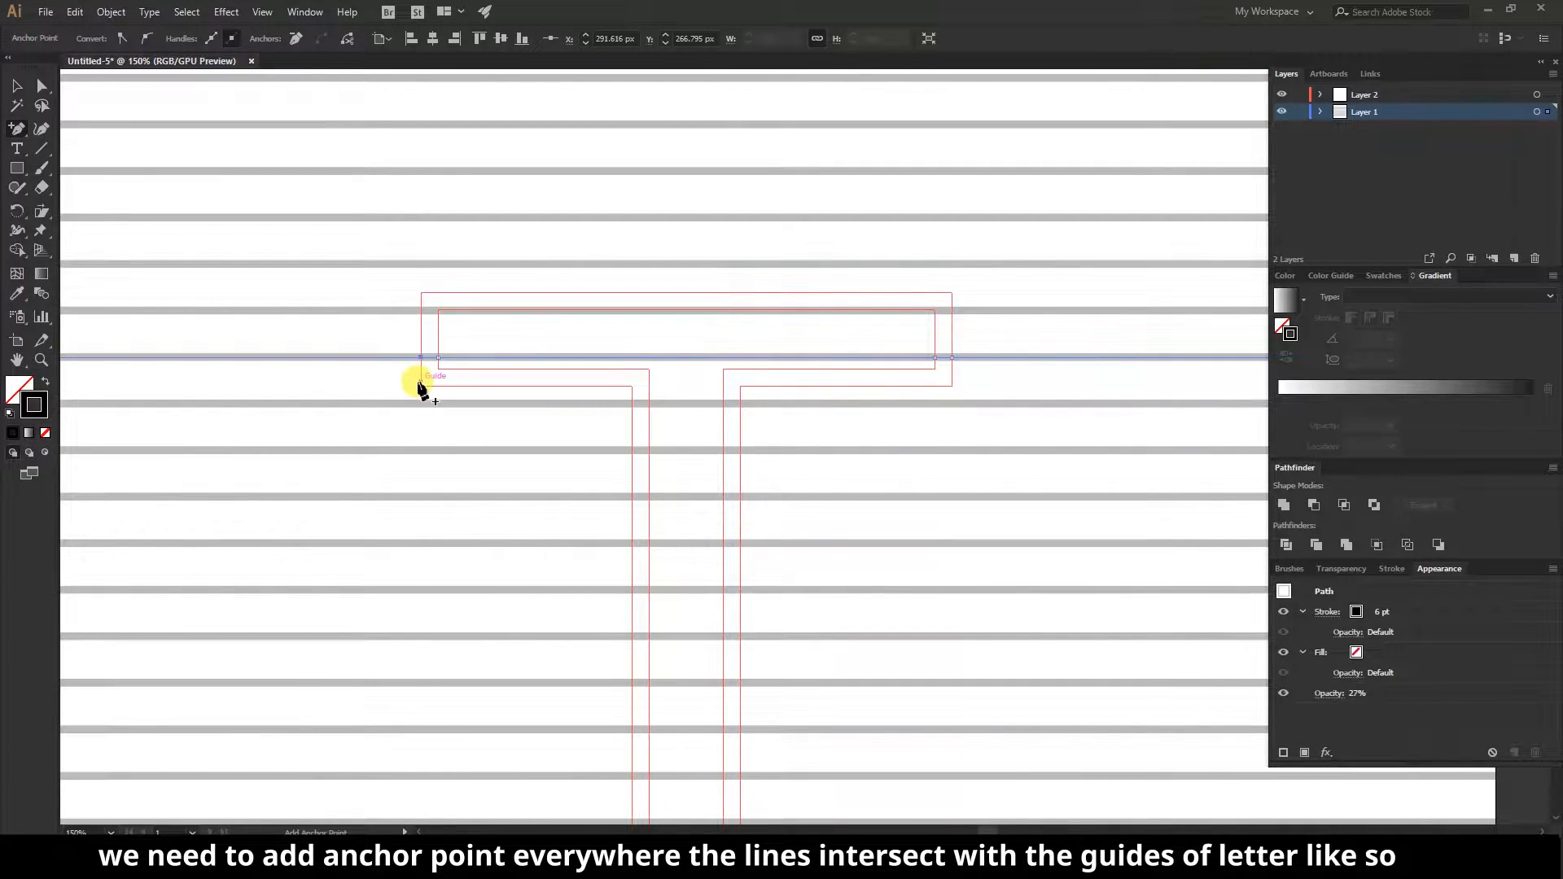
- Add four anchor points to the line just above the crossbar, aligned with the crossbar's outer and inner vertical guides at both ends
{"action": "left_click", "coordinate": [421, 265]}
{"action": "left_click", "coordinate": [437, 264]}
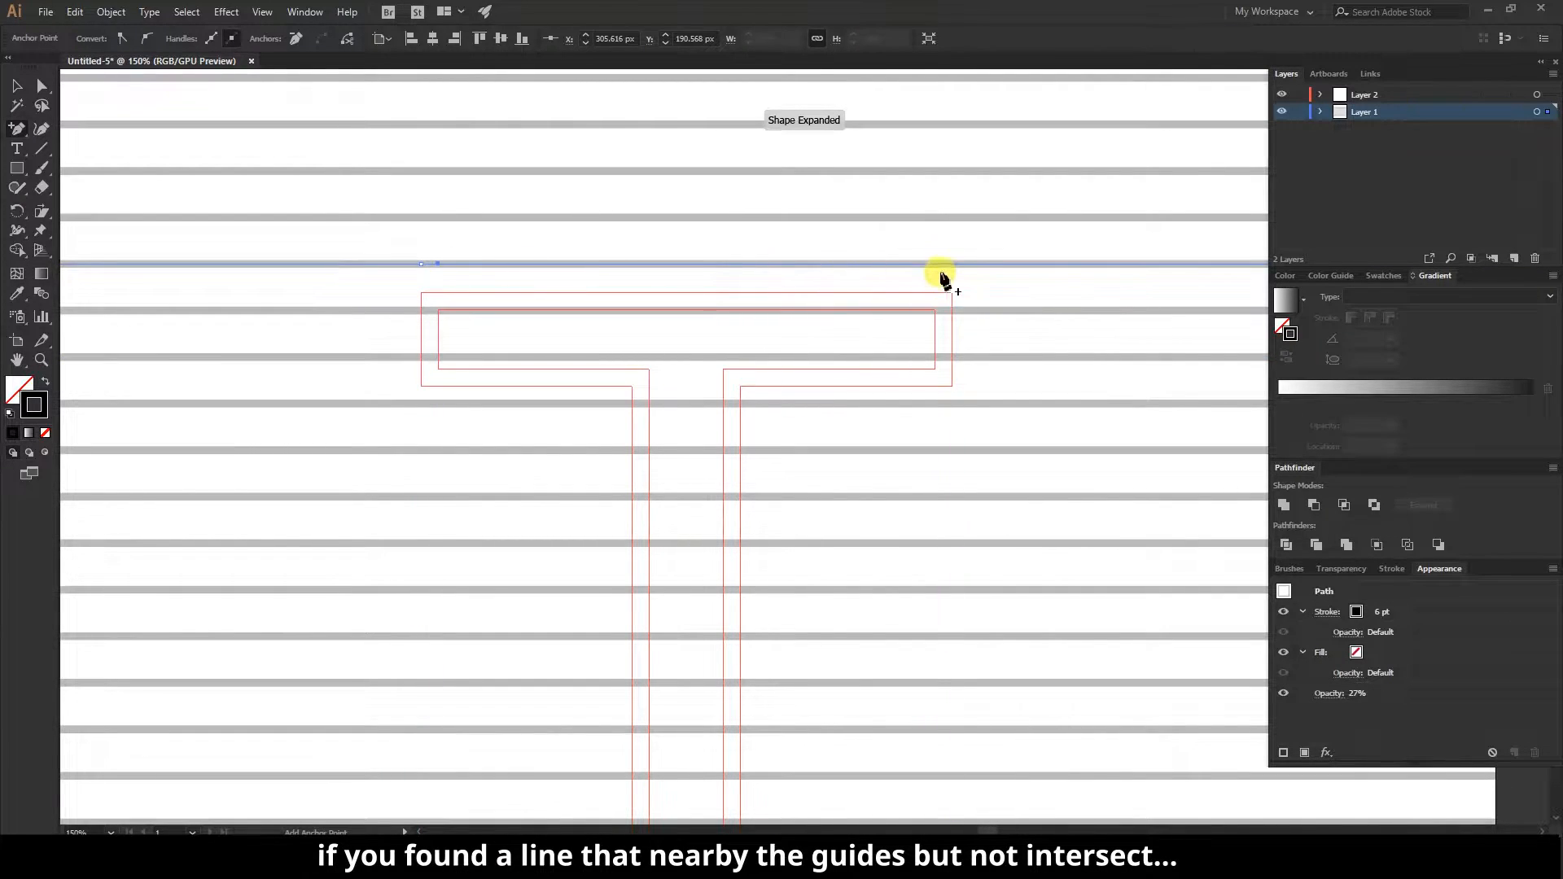
{"action": "left_click", "coordinate": [934, 265]}
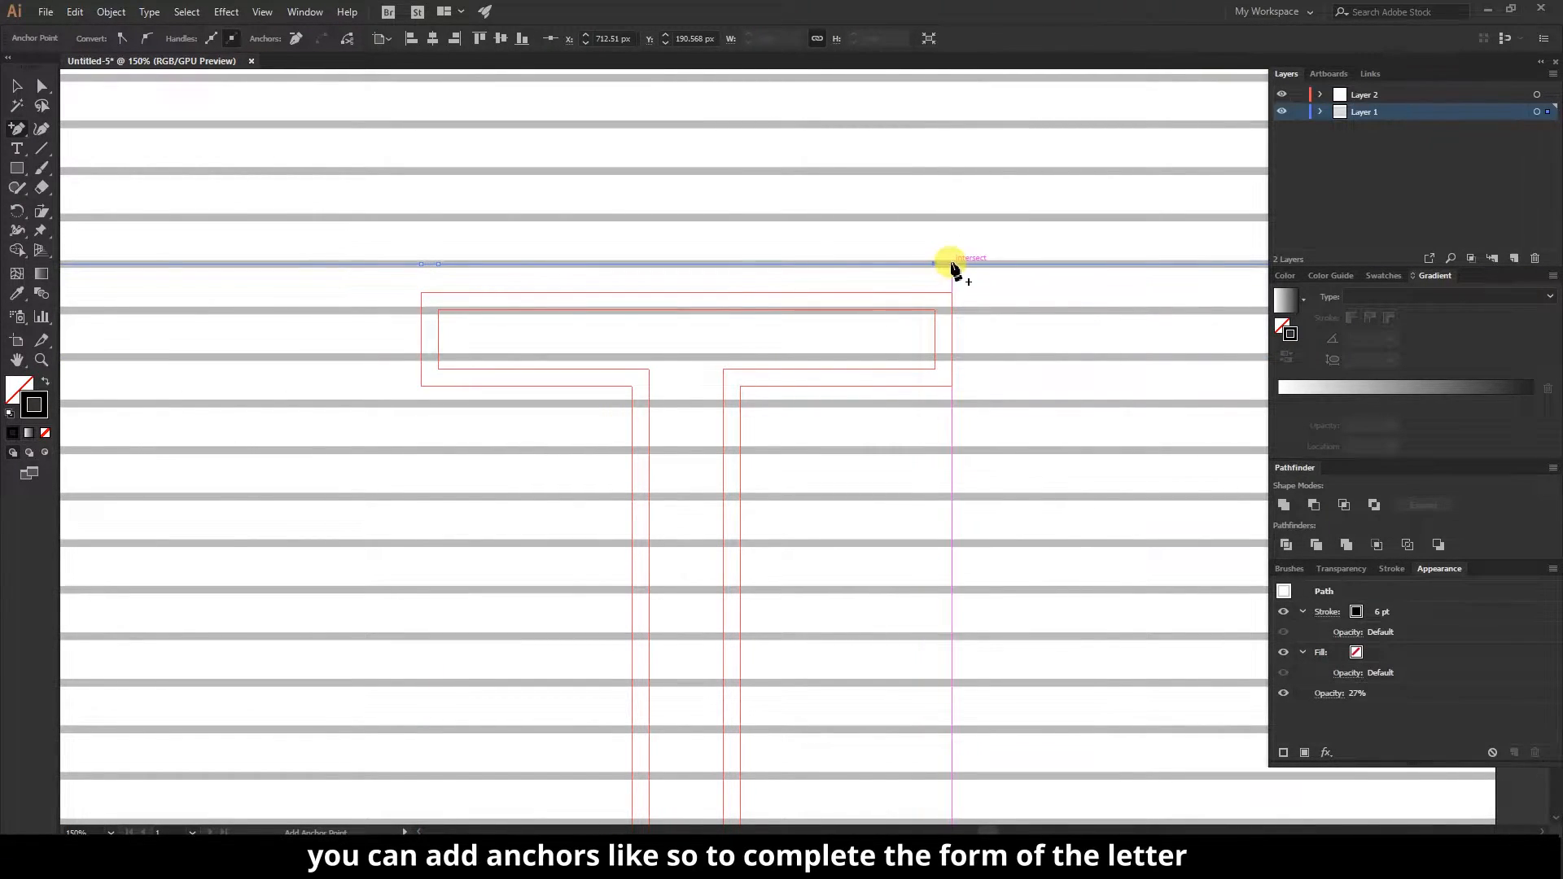
{"action": "left_click", "coordinate": [952, 266]}
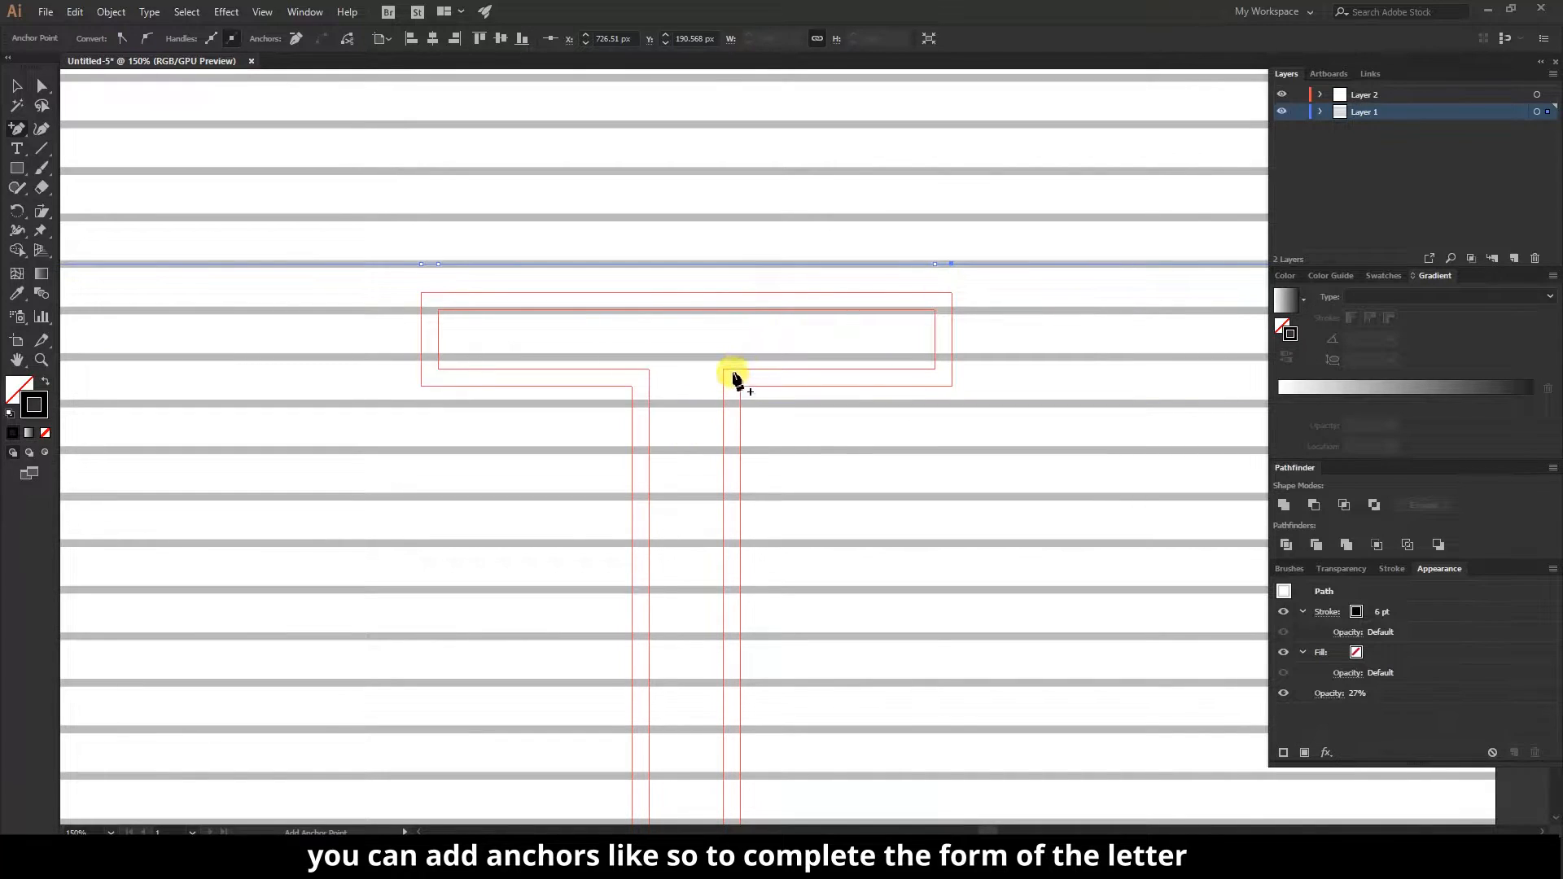
- Add anchor points where the first three lines below the crossbar cross the four vertical guides of the T's stem
{"action": "scroll", "coordinate": [732, 377], "scroll_direction": "up", "scroll_amount": 1}
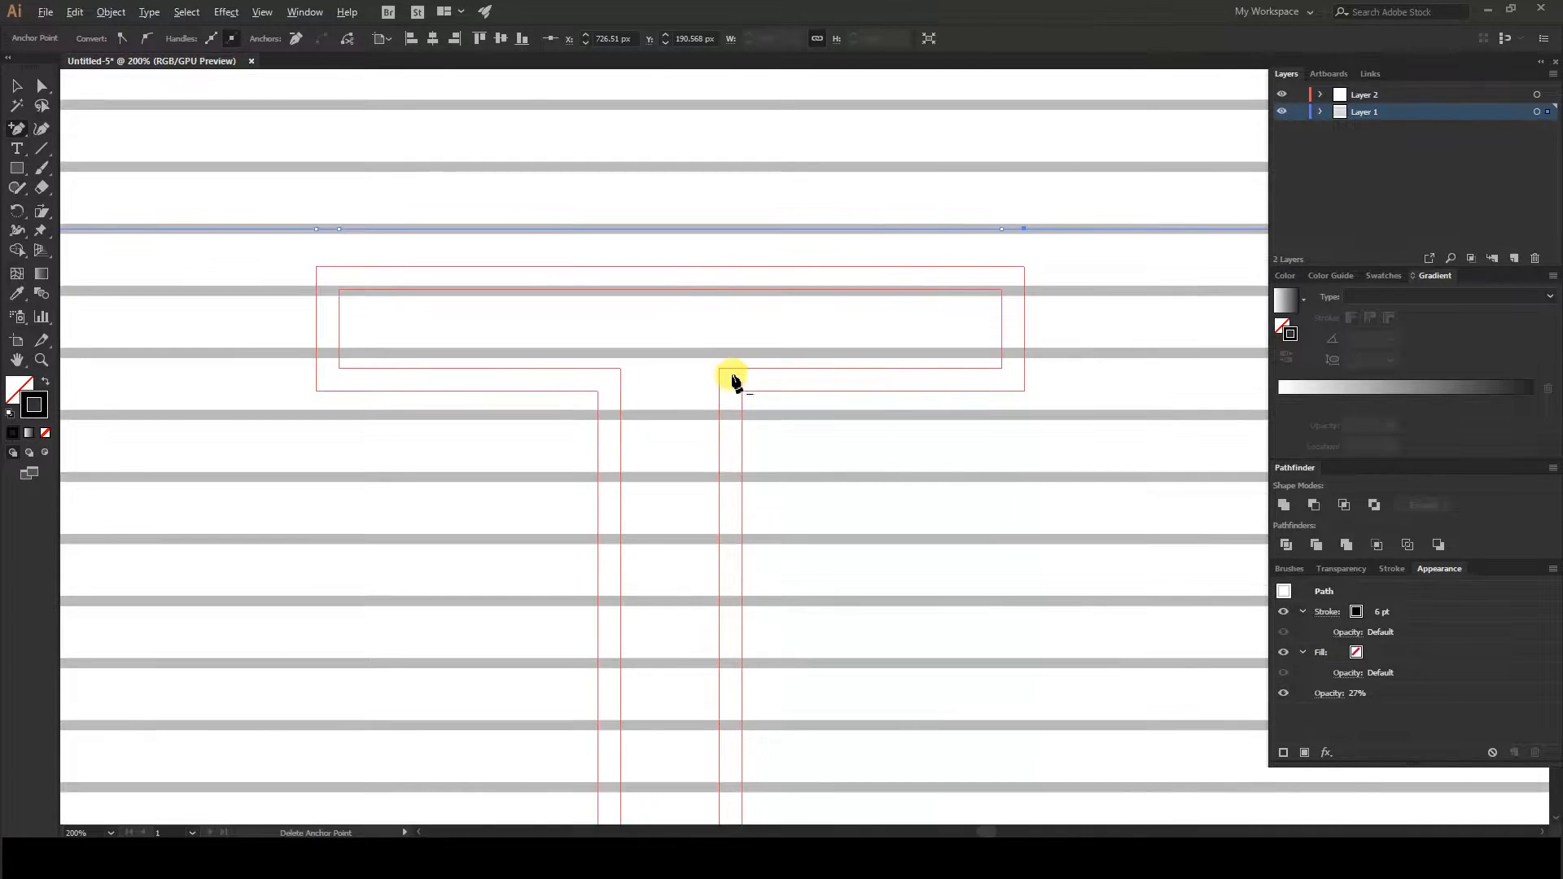
{"action": "left_click", "coordinate": [740, 417]}
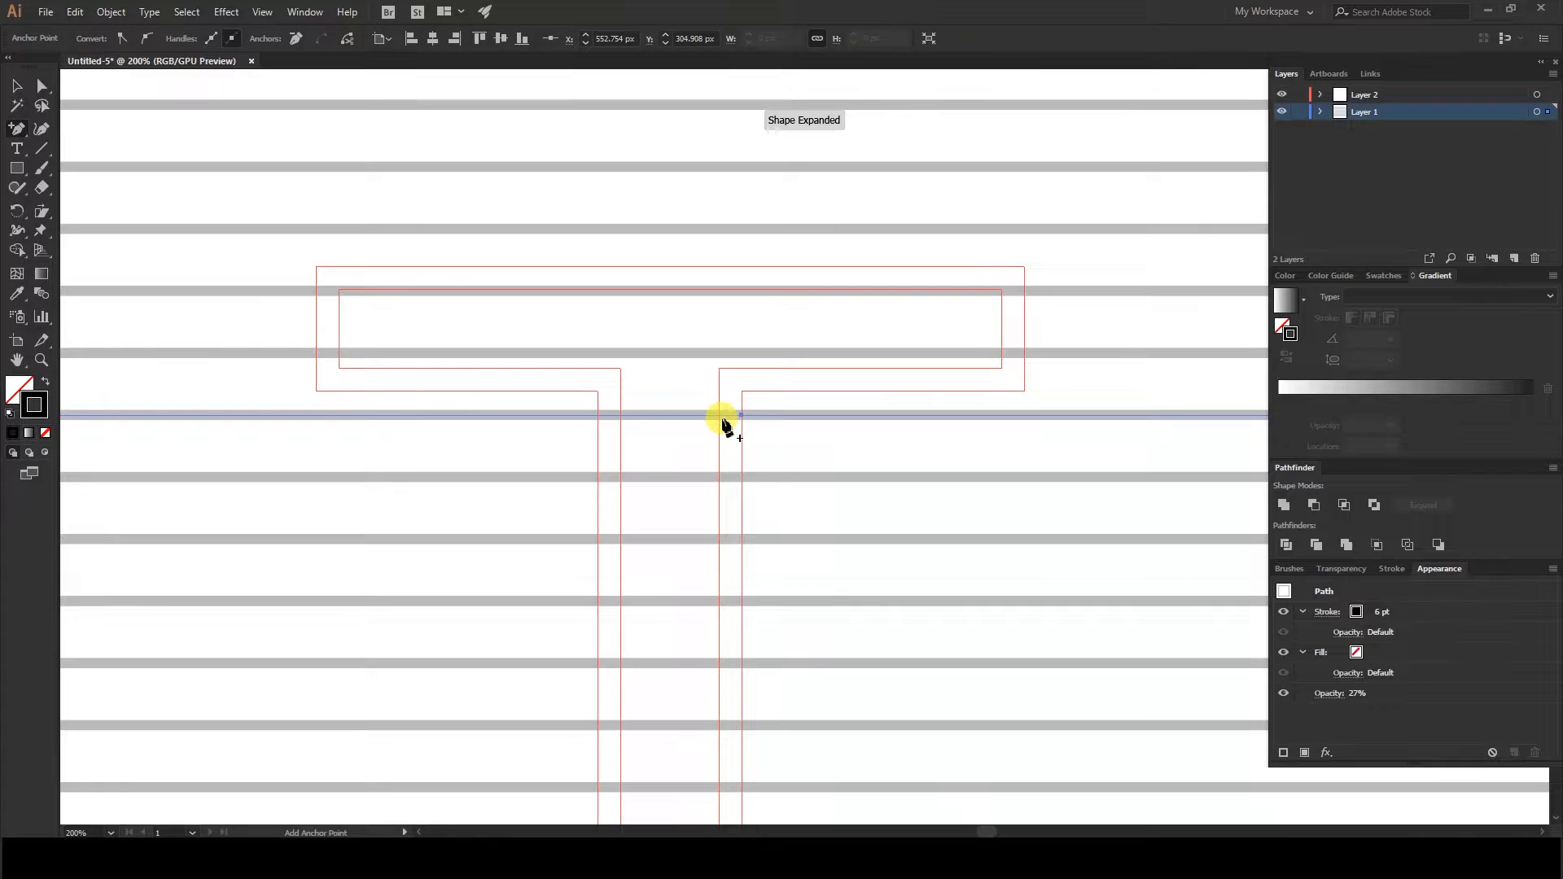
{"action": "left_click", "coordinate": [720, 417]}
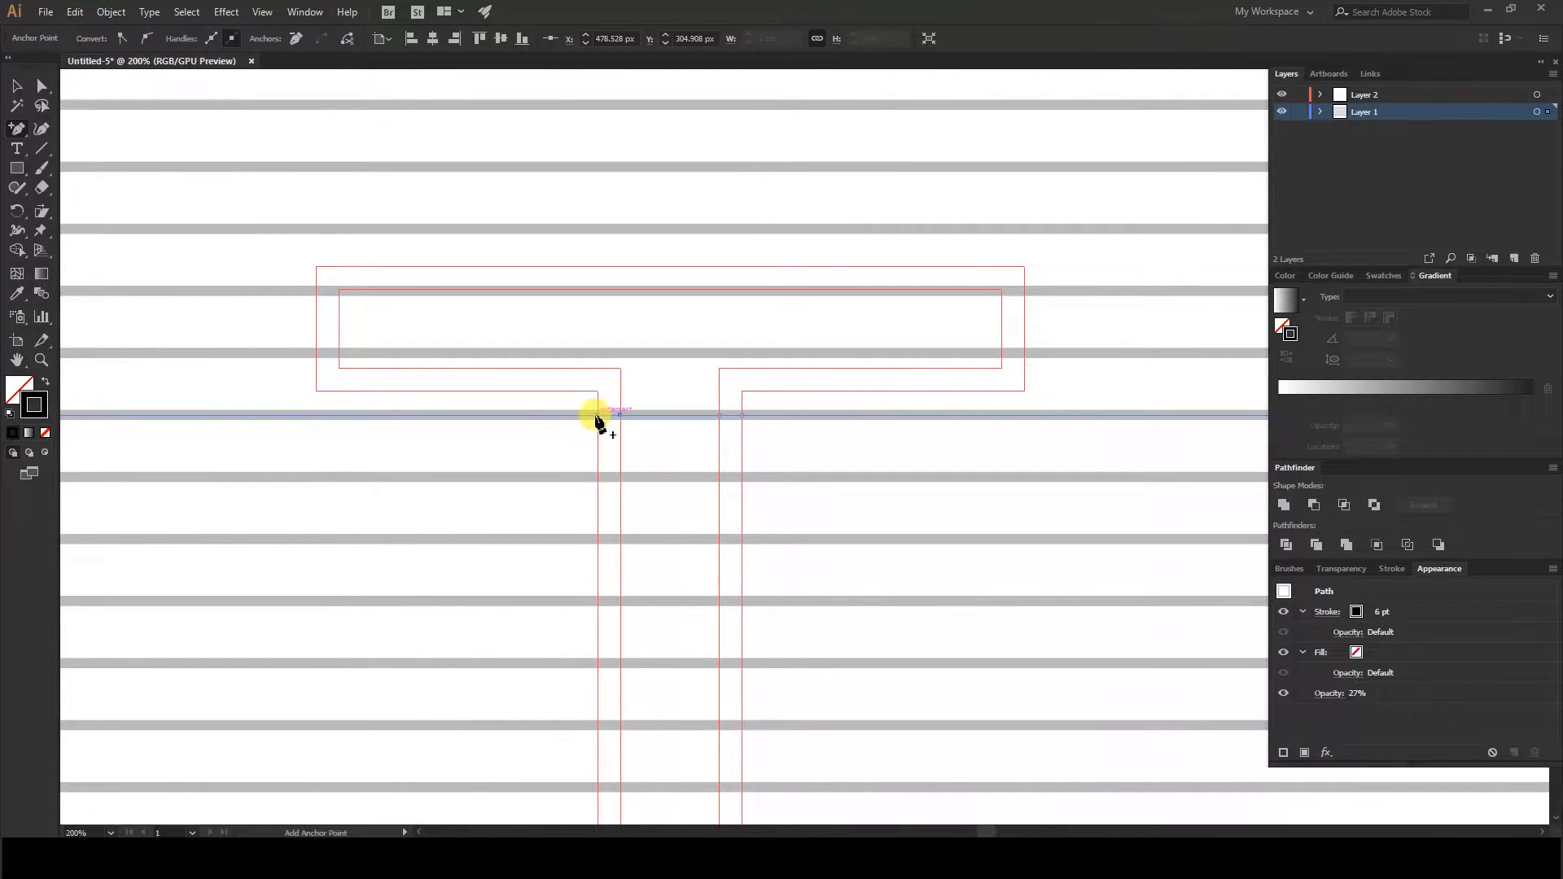
{"action": "left_click", "coordinate": [620, 478]}
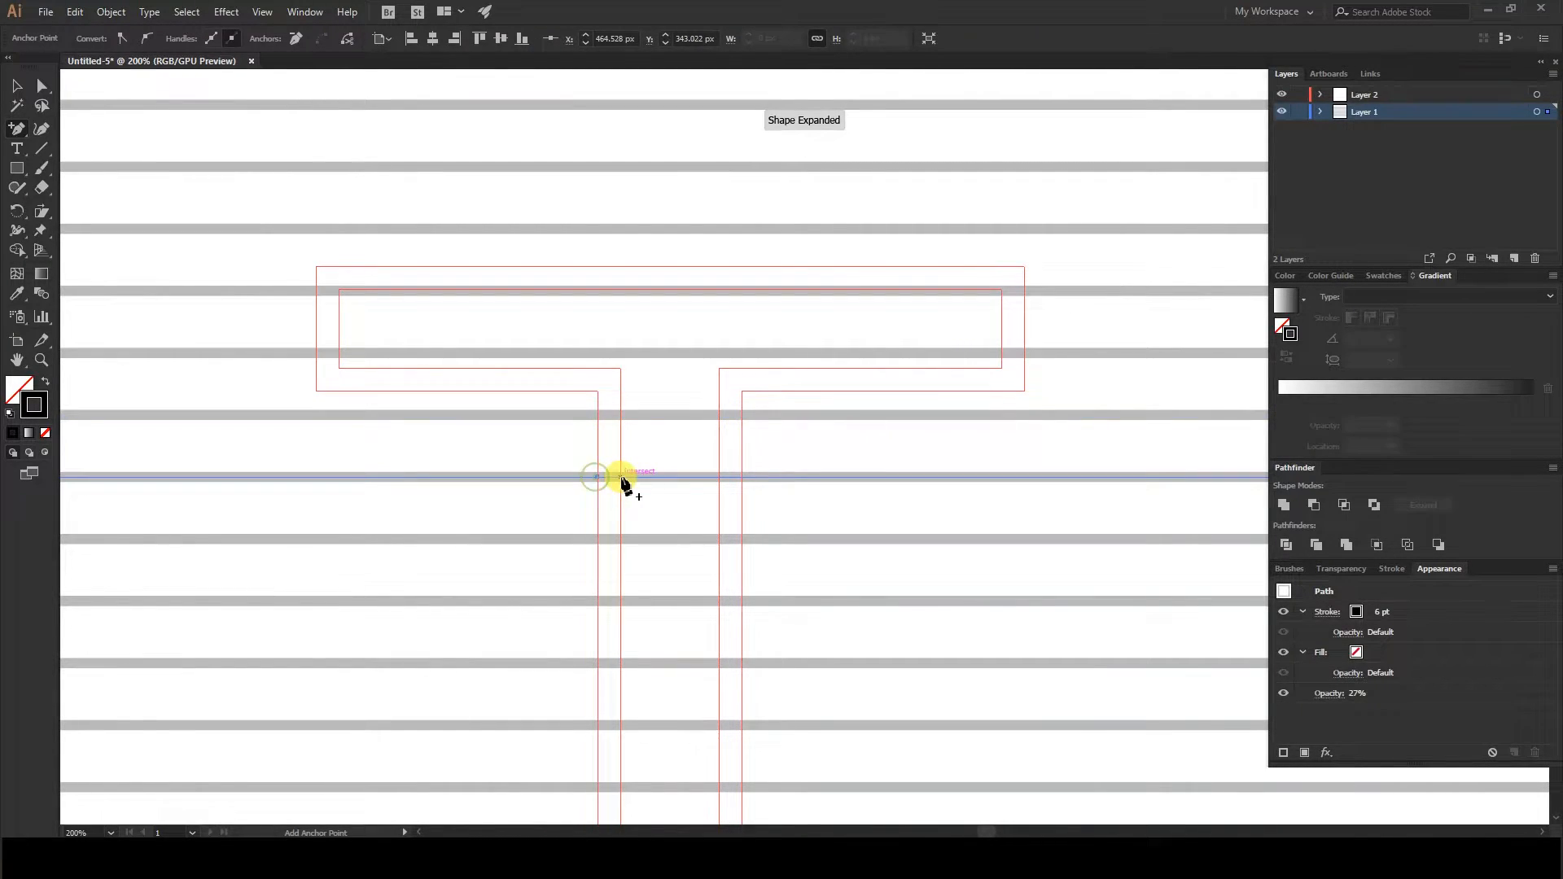
{"action": "left_click", "coordinate": [719, 478]}
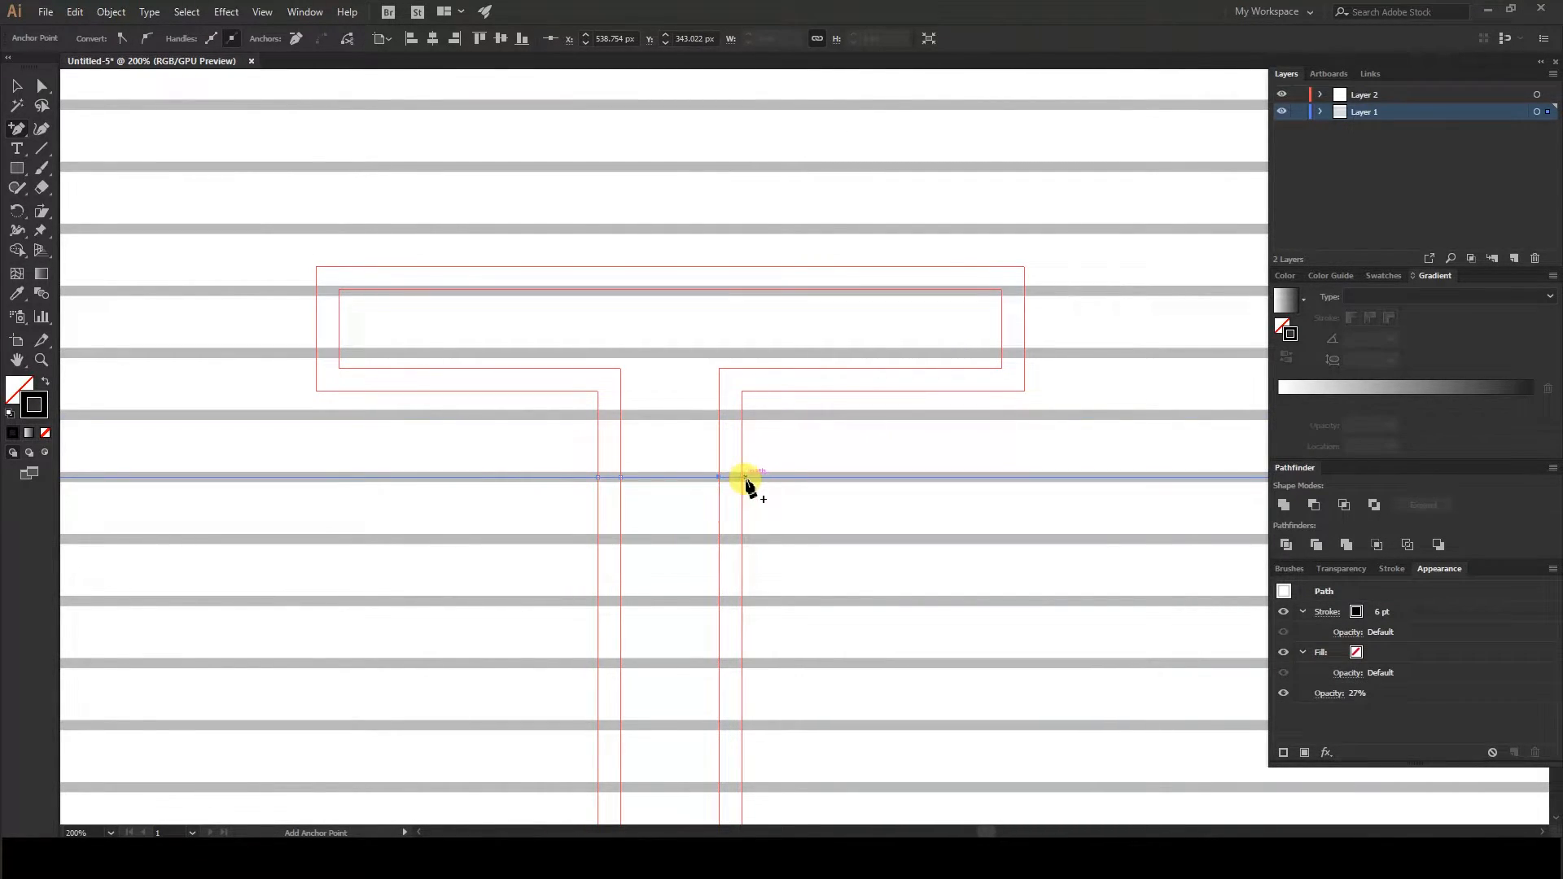
{"action": "left_click", "coordinate": [741, 539]}
{"action": "left_click", "coordinate": [718, 539]}
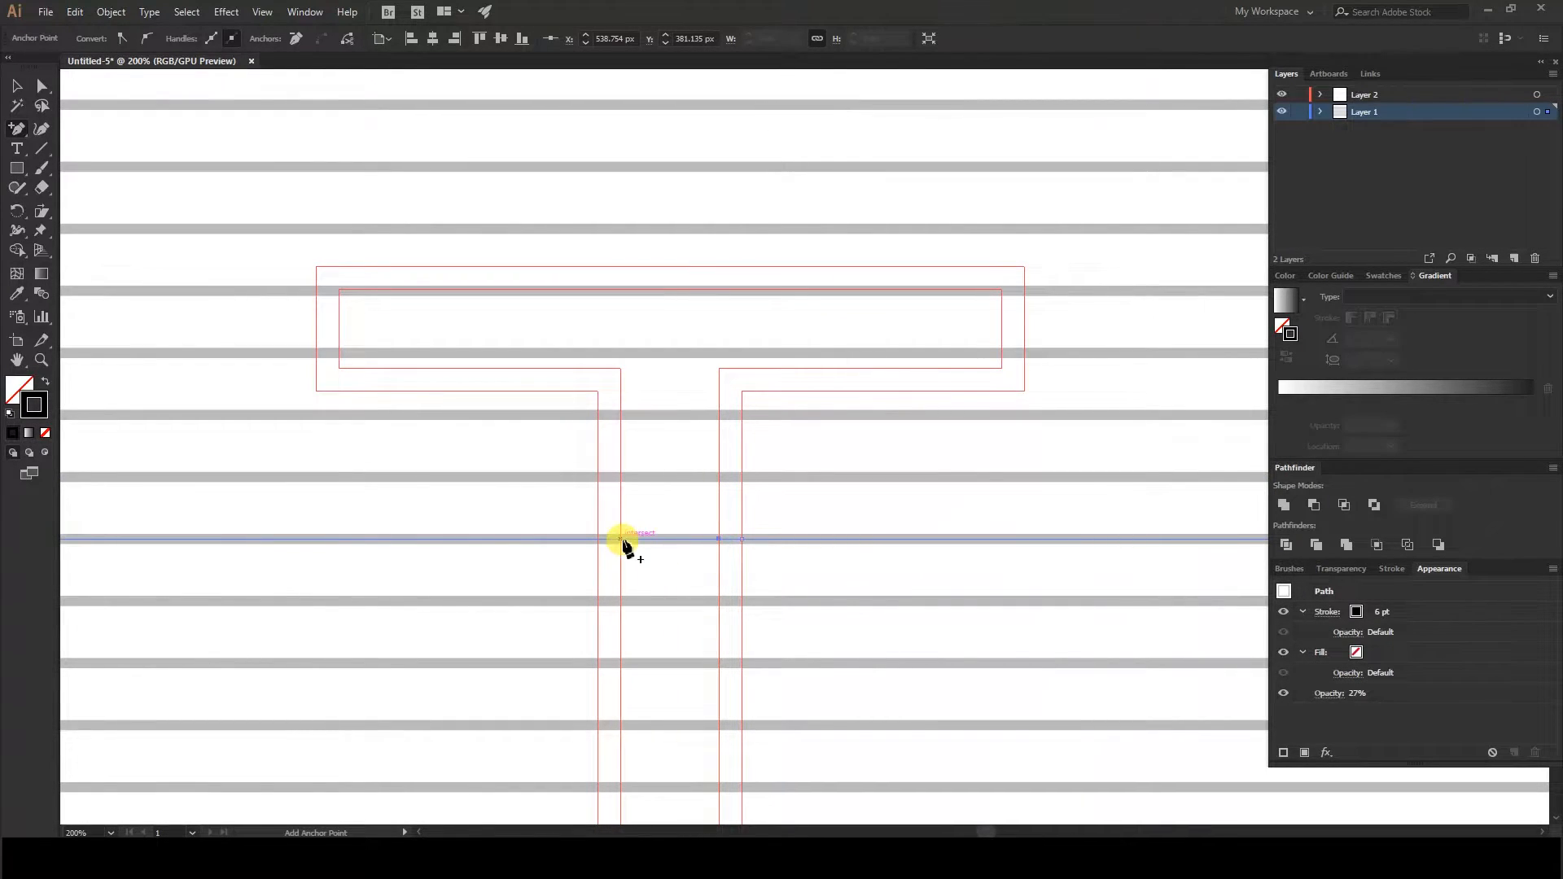
- Add anchor points where the fourth and fifth lines below the crossbar cross the stem's four vertical guides
{"action": "scroll", "coordinate": [599, 544], "scroll_direction": "down", "scroll_amount": 2}
{"action": "left_click", "coordinate": [609, 564]}
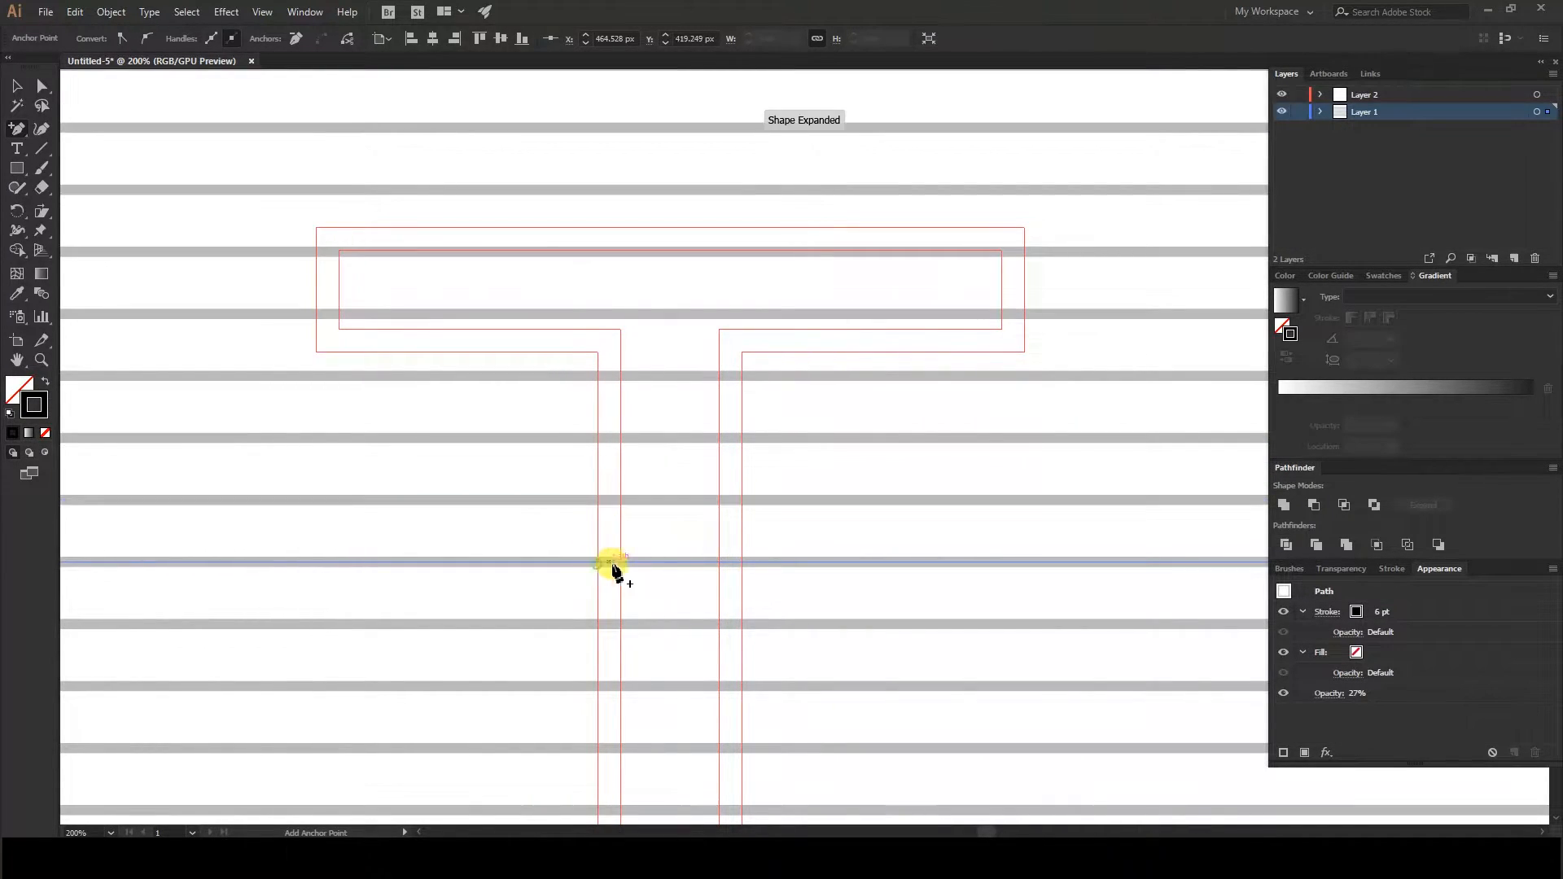
{"action": "left_click", "coordinate": [620, 562]}
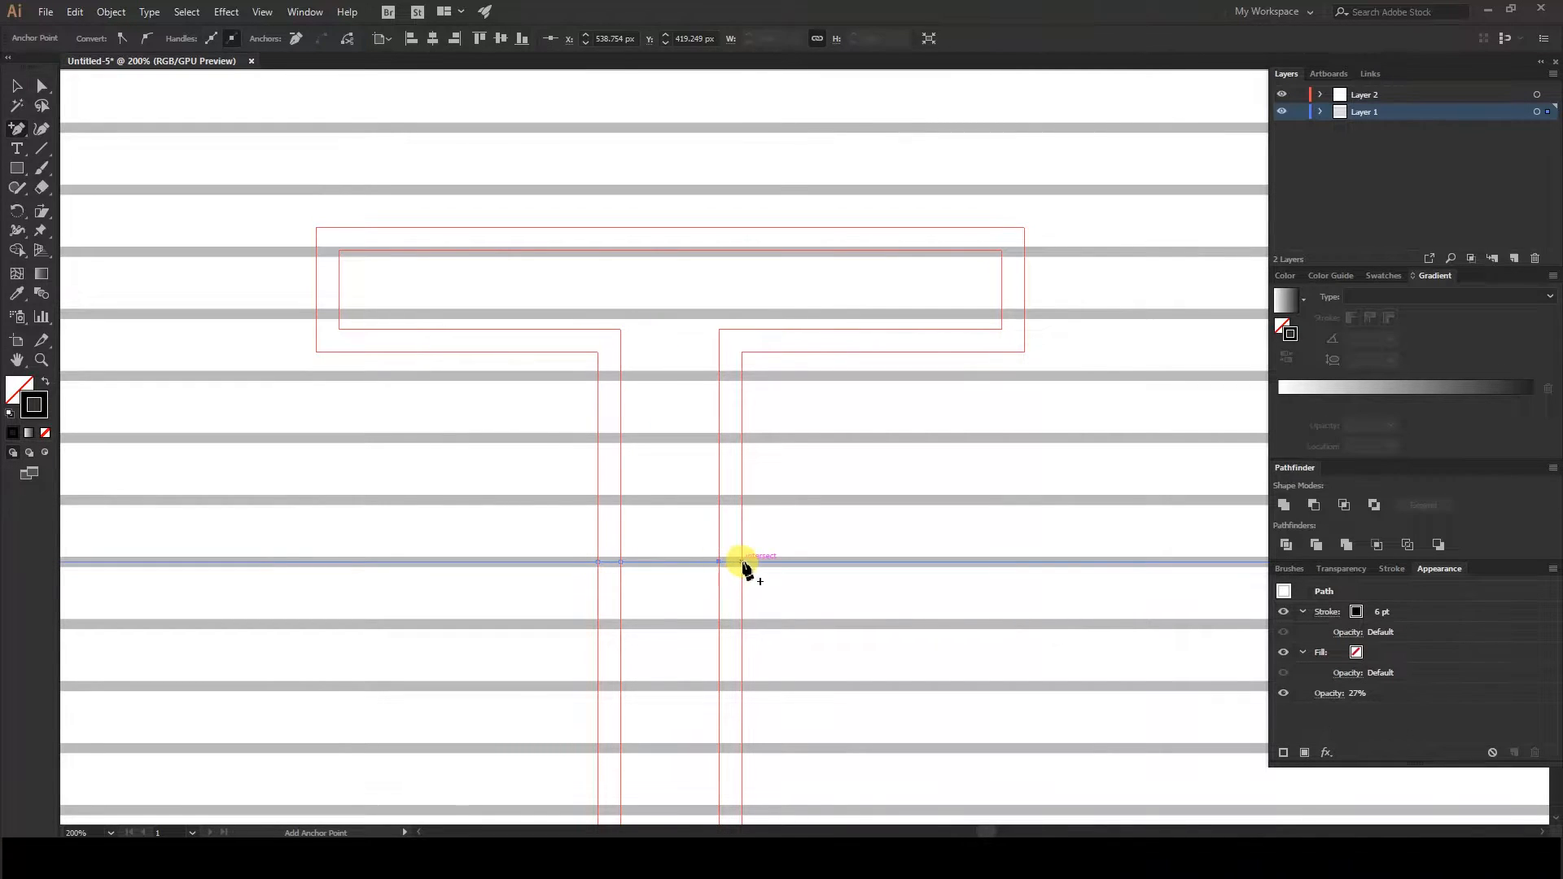
{"action": "left_click", "coordinate": [742, 562]}
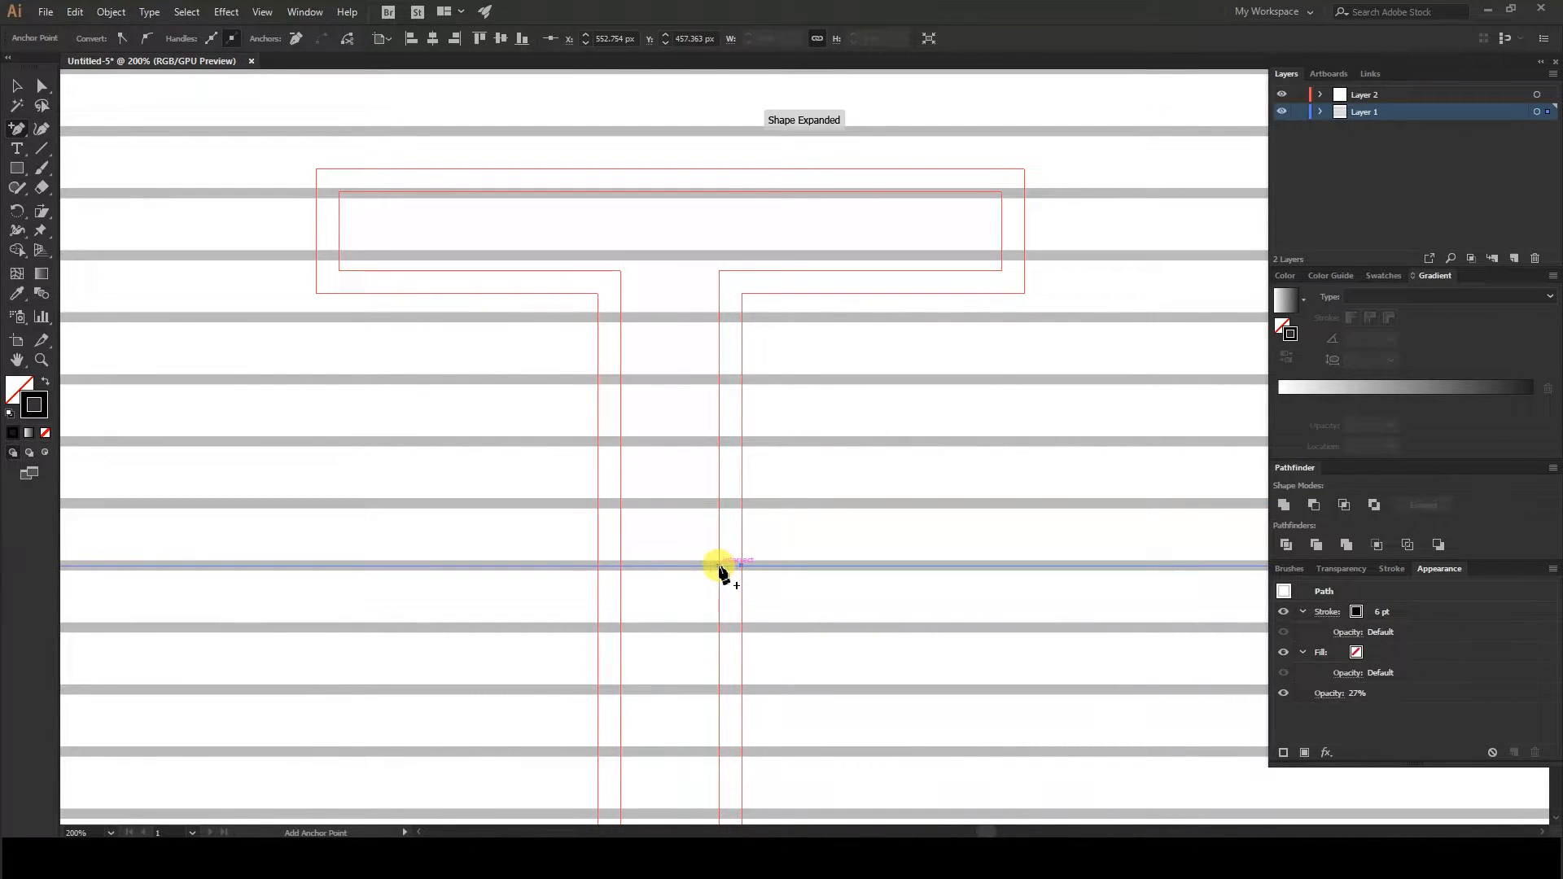
{"action": "left_click", "coordinate": [620, 565]}
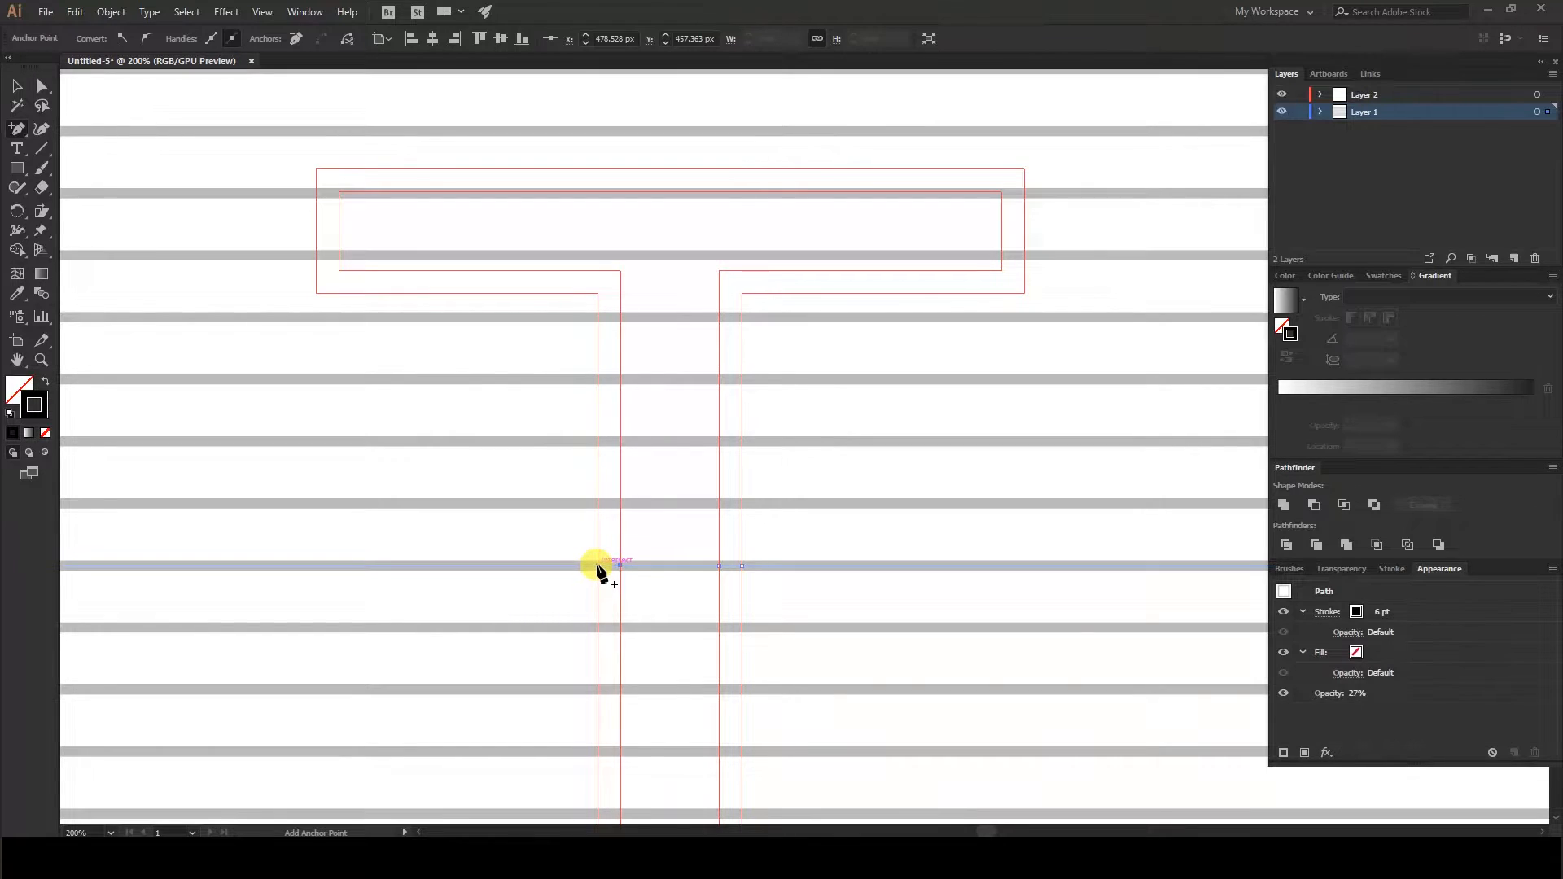
- Add anchor points where the sixth and seventh lines below the crossbar cross the stem's four vertical guides
{"action": "left_click", "coordinate": [599, 568]}
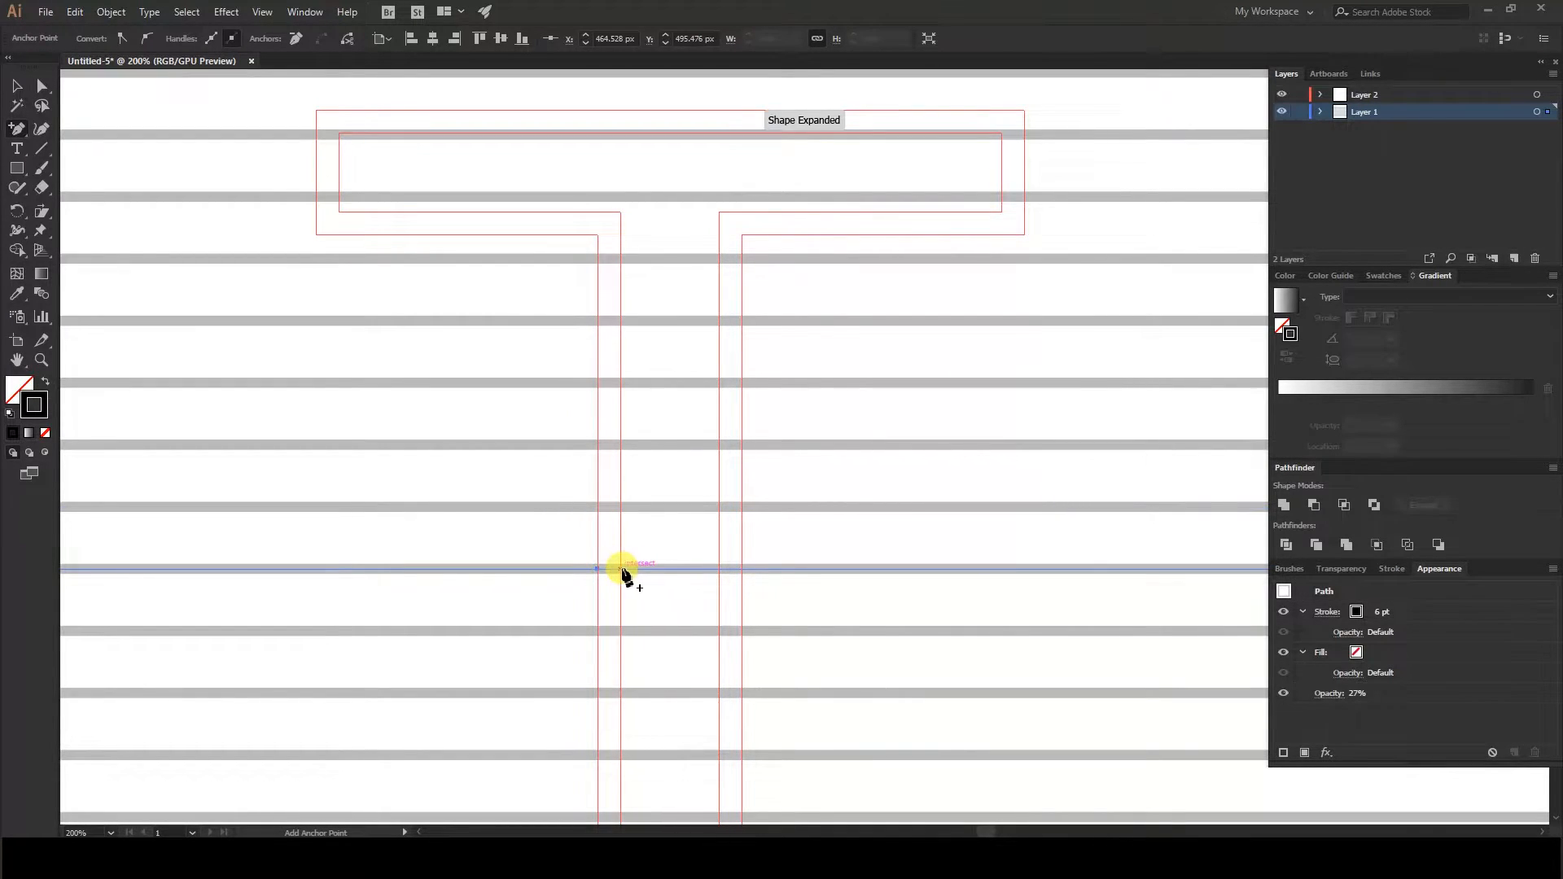
{"action": "left_click", "coordinate": [719, 569]}
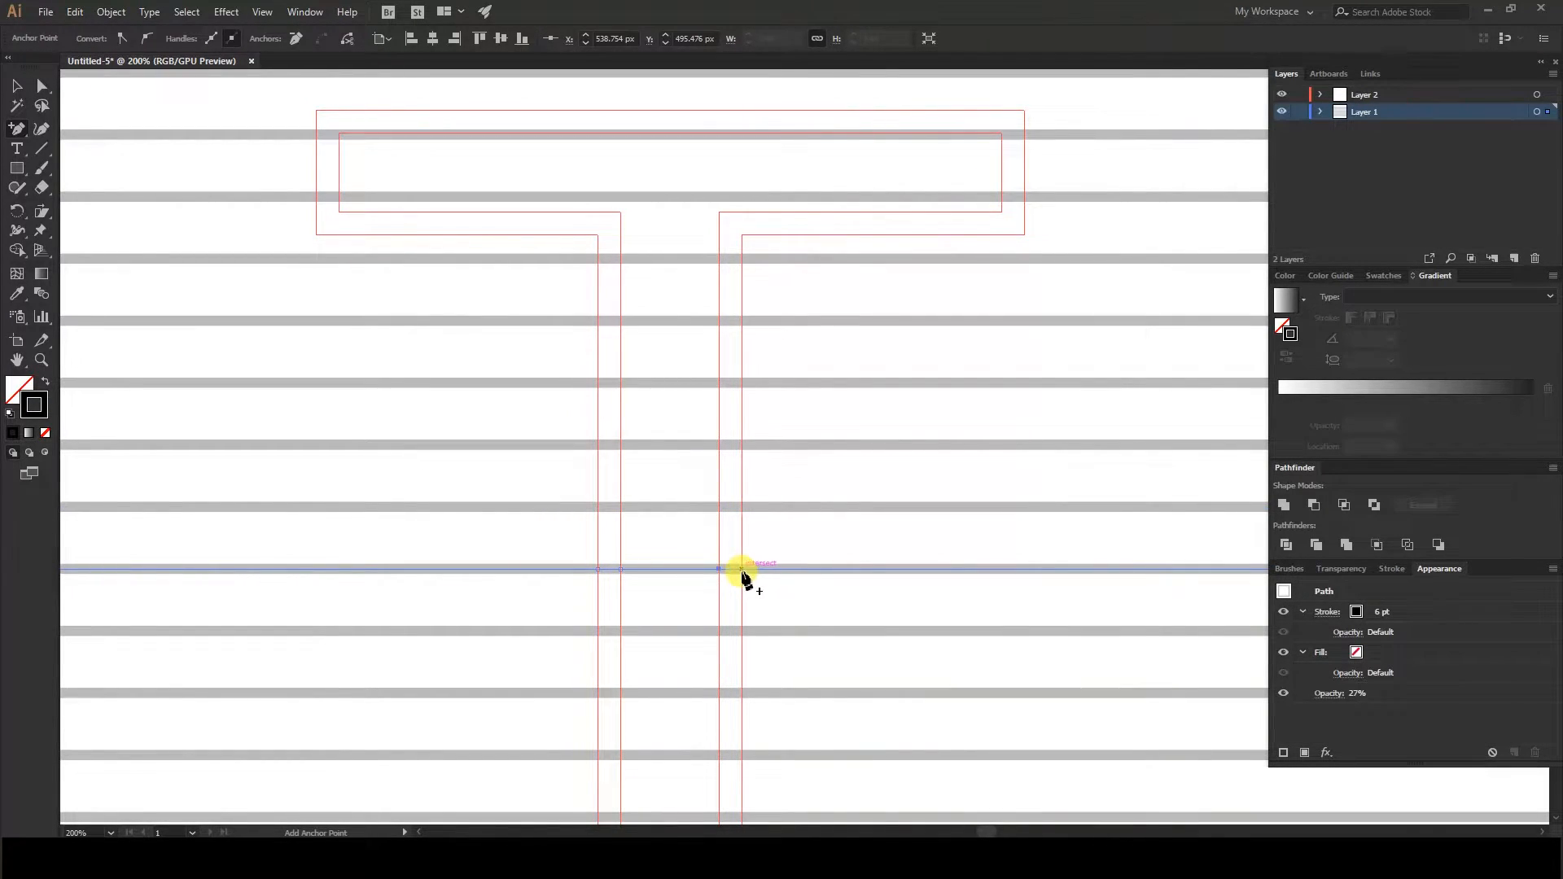
{"action": "left_click", "coordinate": [742, 631]}
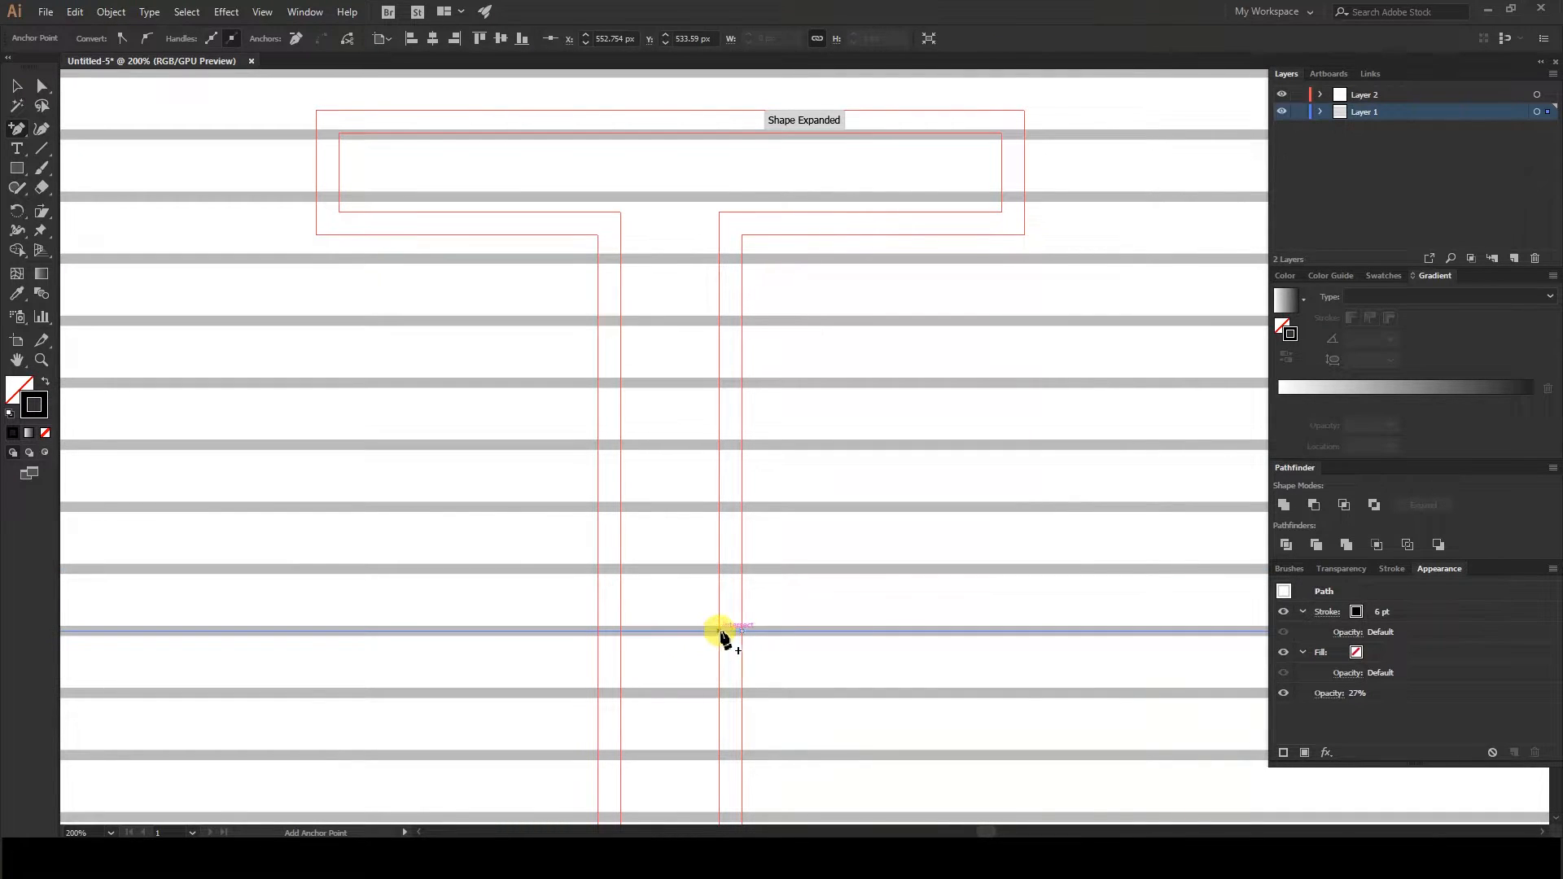
{"action": "left_click", "coordinate": [719, 632]}
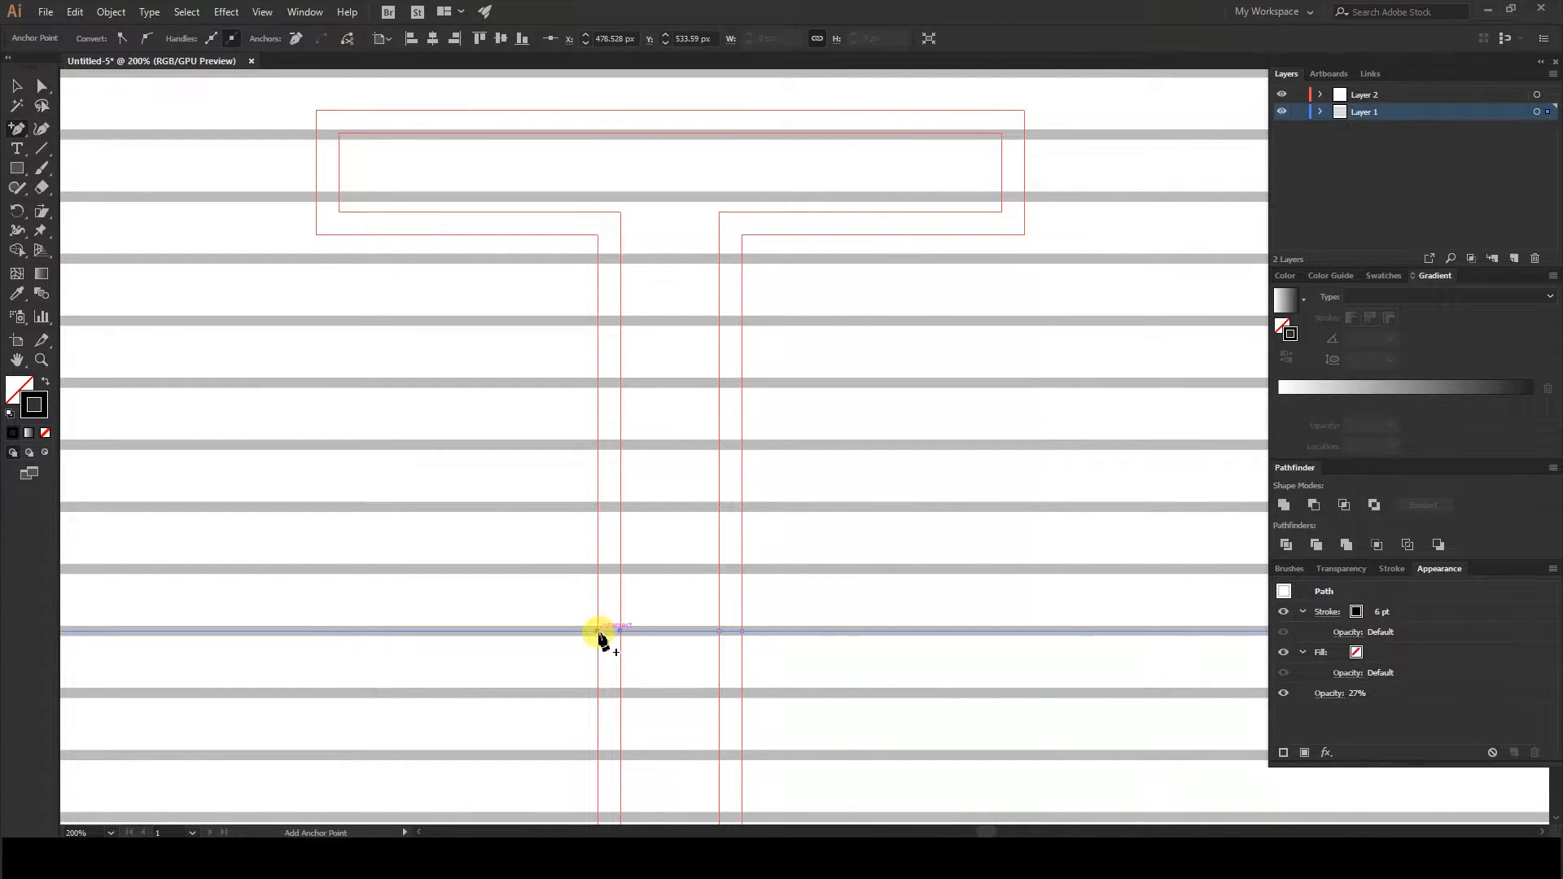
{"action": "left_click", "coordinate": [598, 632]}
- Add anchor points where the eighth and ninth lines below the crossbar cross the stem's four vertical guides
{"action": "scroll", "coordinate": [599, 637], "scroll_direction": "down", "scroll_amount": 1}
{"action": "left_click", "coordinate": [598, 635]}
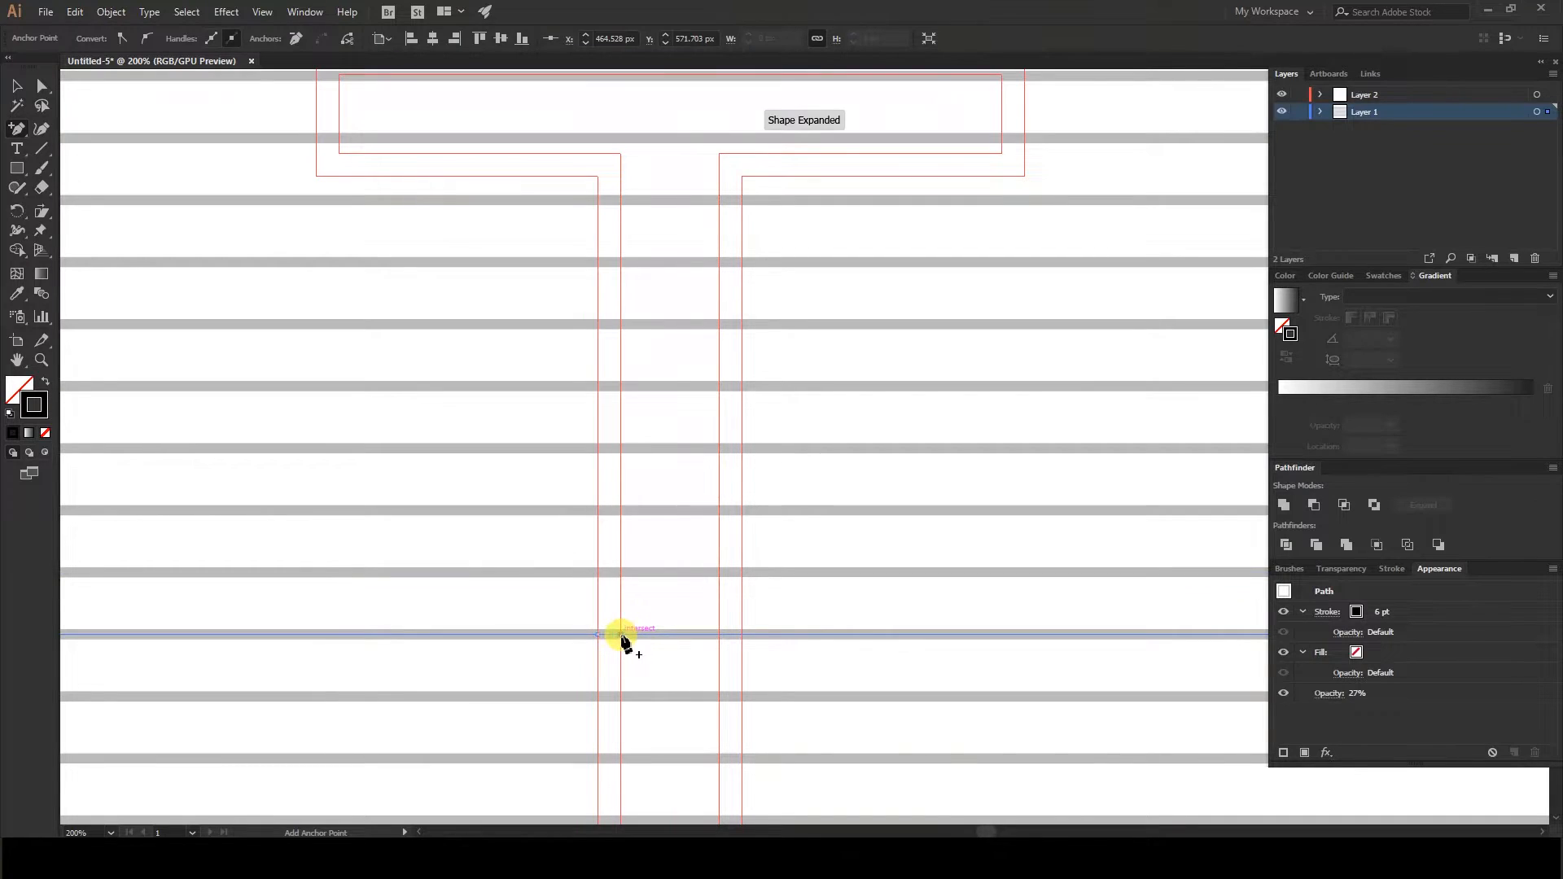
{"action": "left_click", "coordinate": [741, 634]}
{"action": "scroll", "coordinate": [741, 637], "scroll_direction": "down", "scroll_amount": 1}
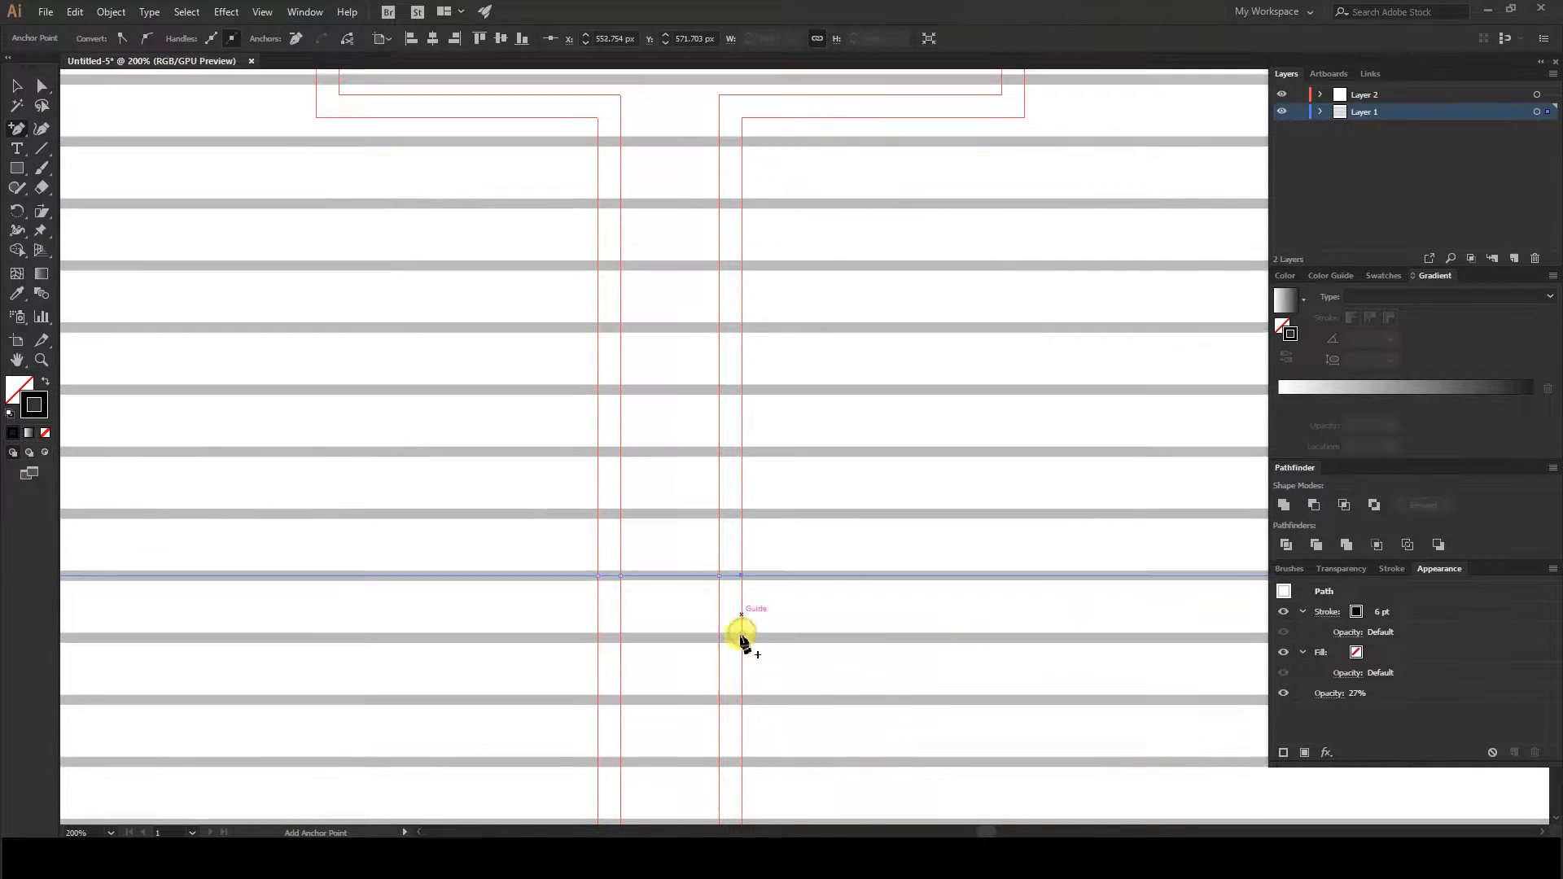
{"action": "scroll", "coordinate": [743, 639], "scroll_direction": "down", "scroll_amount": 1}
{"action": "left_click", "coordinate": [741, 619]}
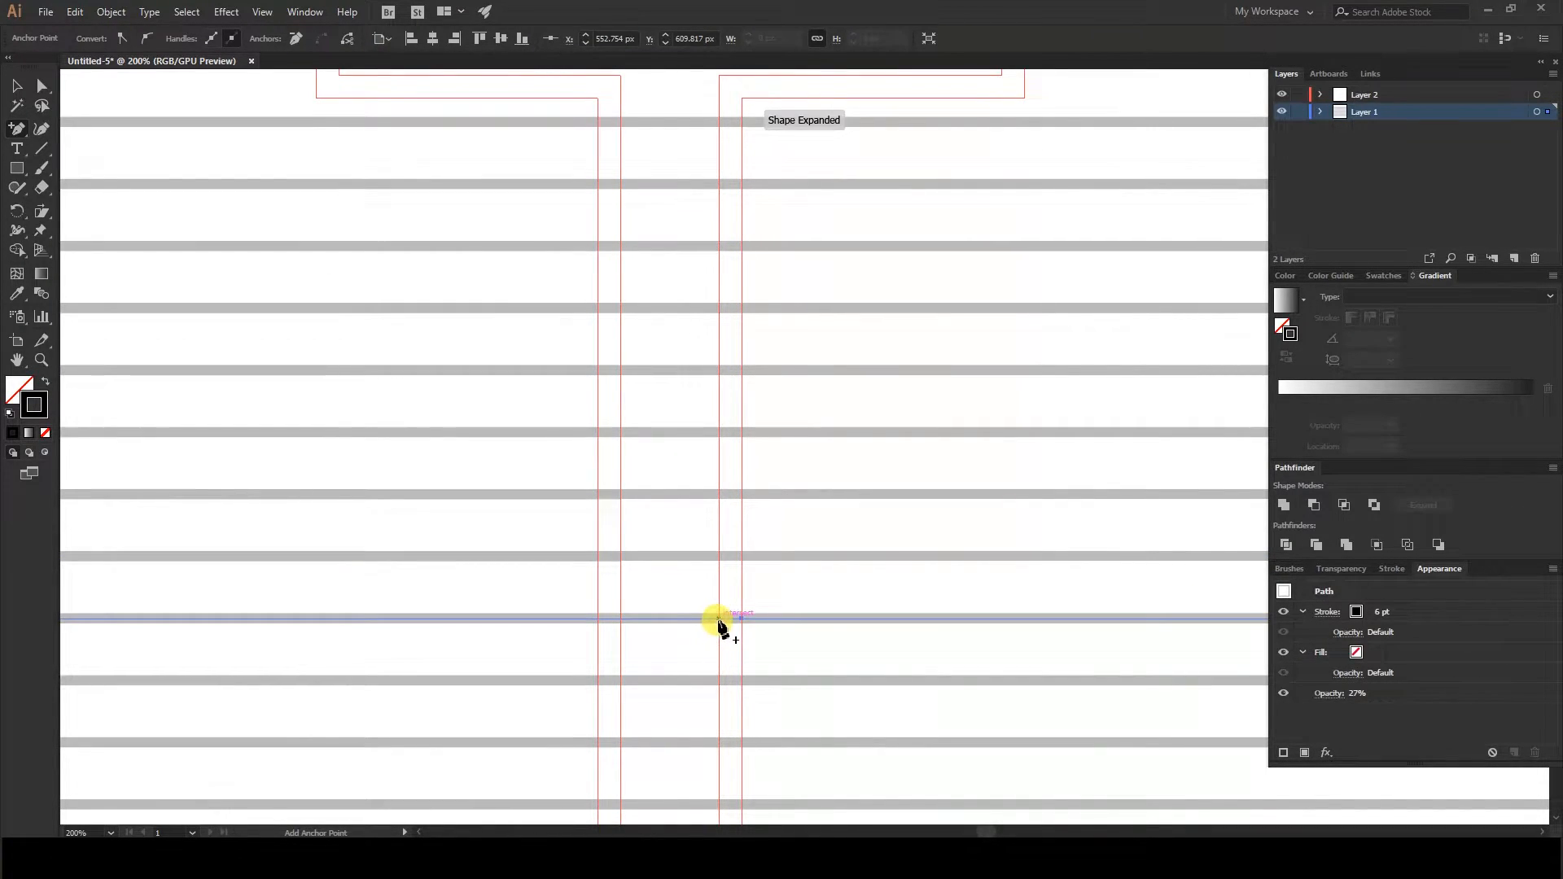
{"action": "left_click", "coordinate": [719, 619]}
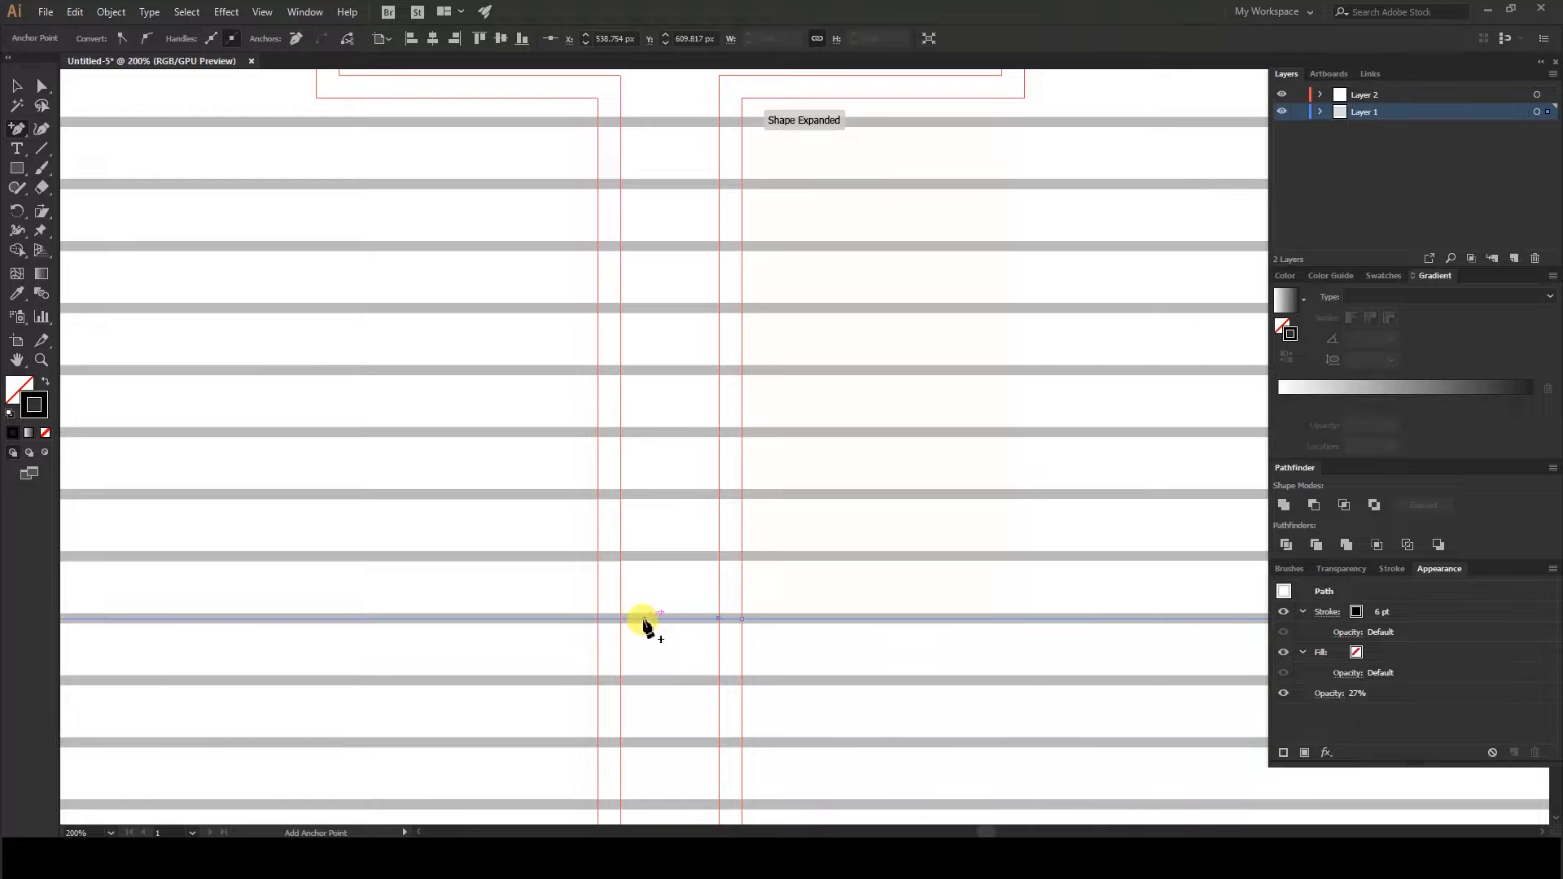
- Add anchor points where the tenth and eleventh lines below the crossbar cross the stem's four vertical guides
{"action": "scroll", "coordinate": [598, 635], "scroll_direction": "down", "scroll_amount": 2}
{"action": "left_click", "coordinate": [598, 642]}
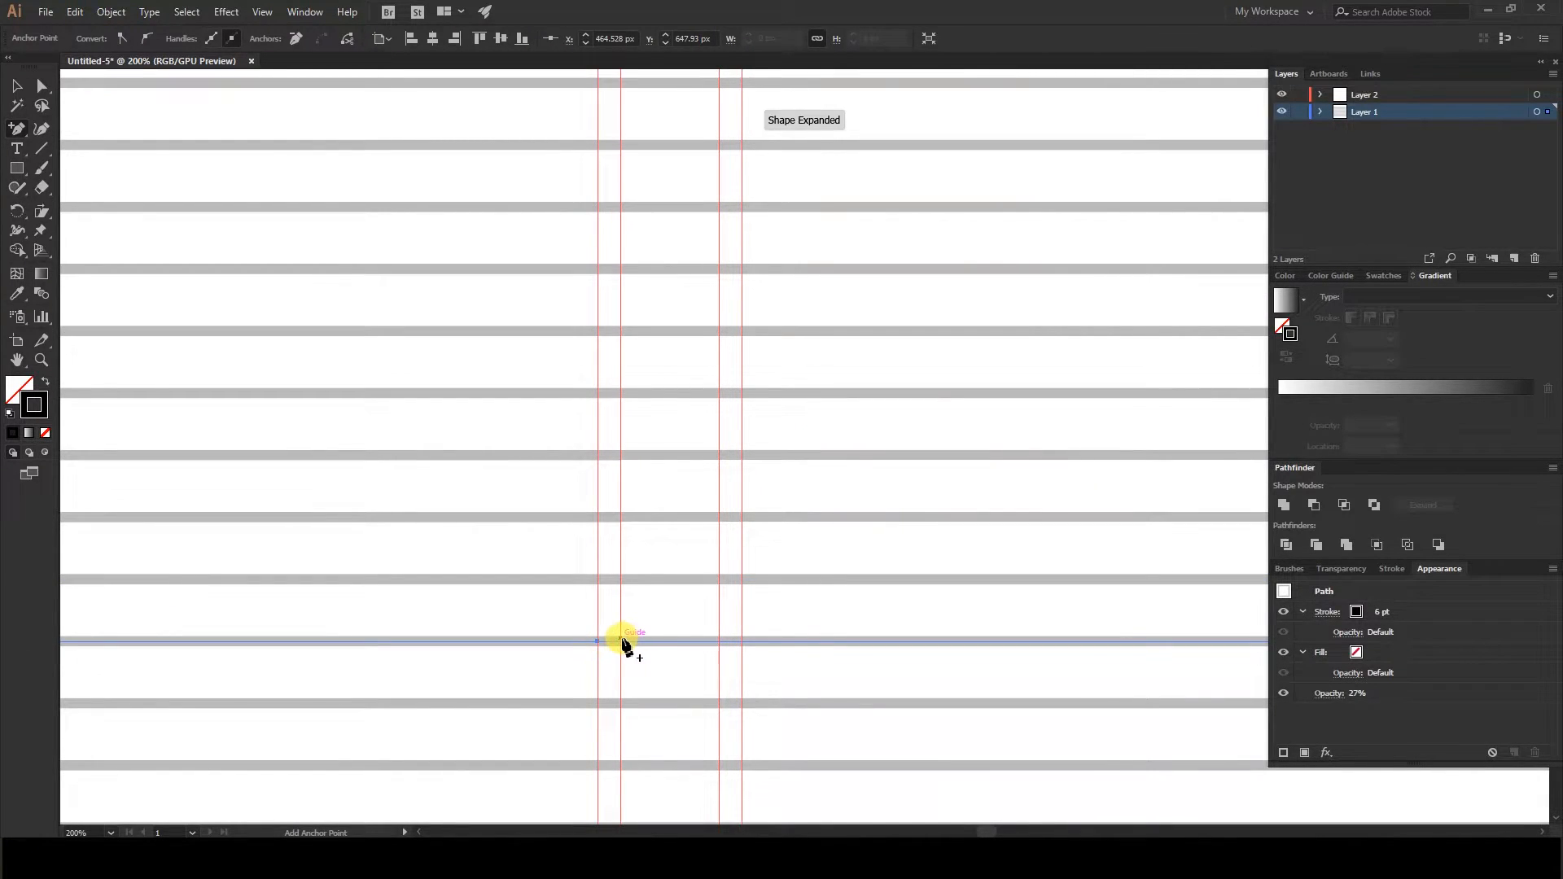
{"action": "left_click", "coordinate": [620, 641]}
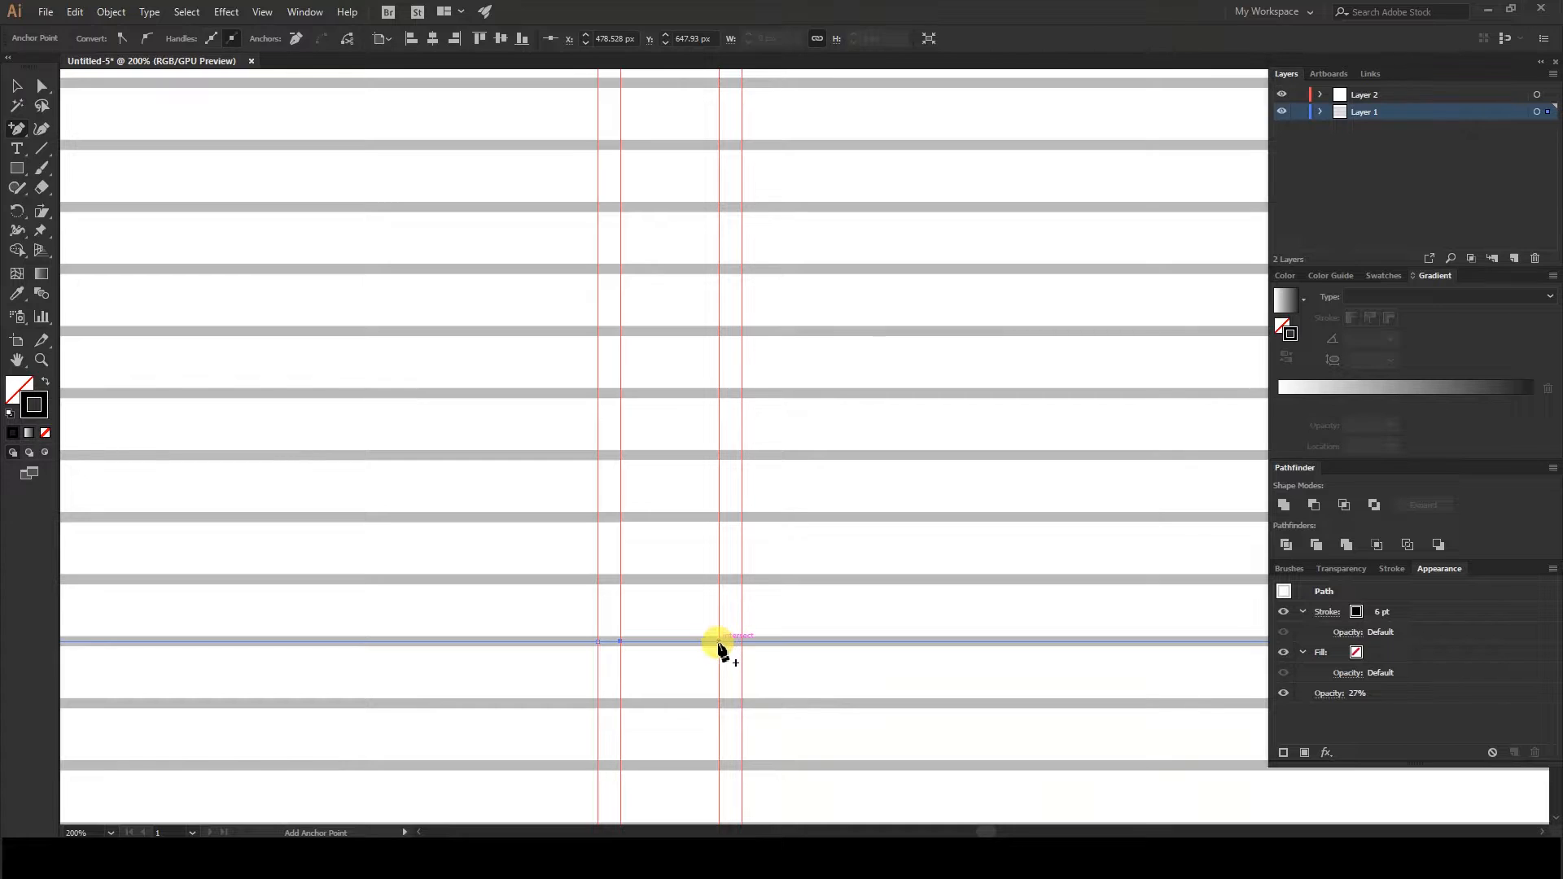
{"action": "left_click", "coordinate": [740, 703]}
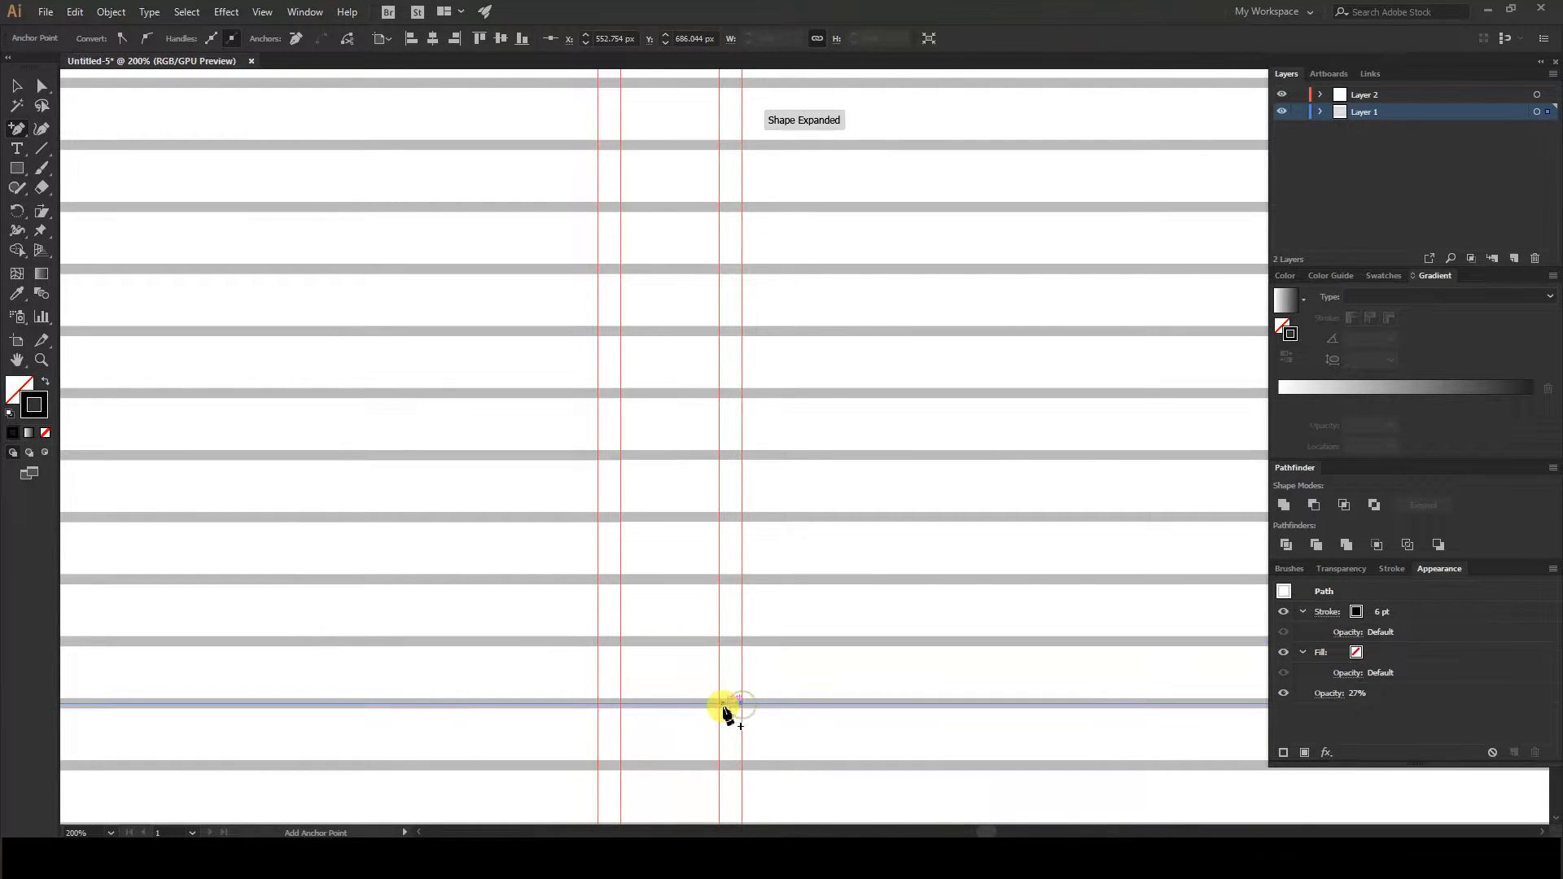
{"action": "left_click", "coordinate": [720, 703]}
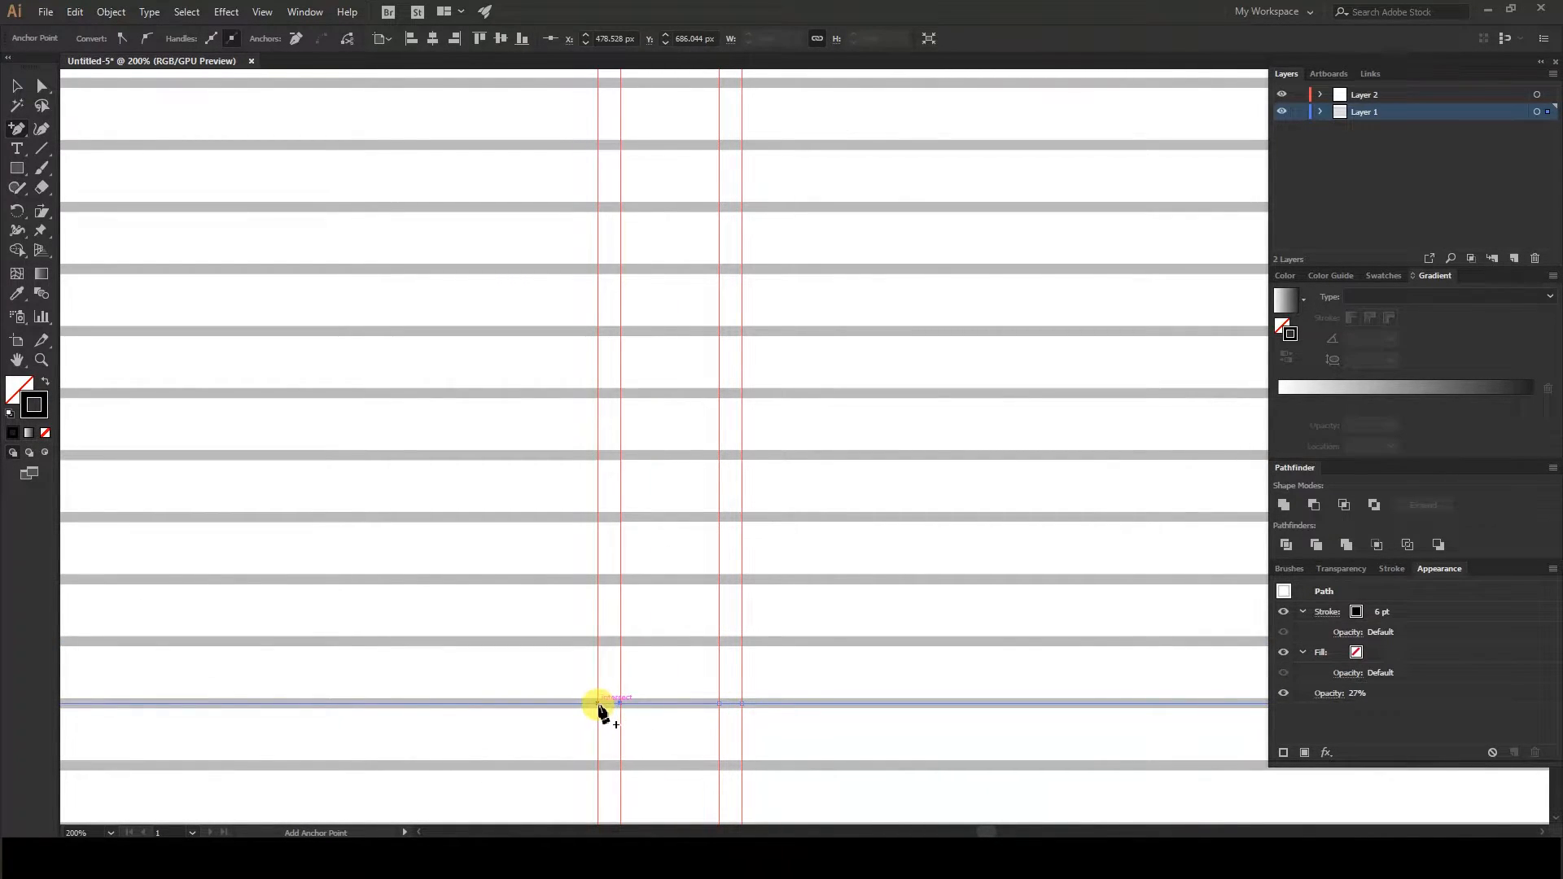
{"action": "left_click", "coordinate": [597, 703]}
- Add anchor points where the second-to-last line crossing the T's stem meets its four vertical guides
{"action": "scroll", "coordinate": [597, 705], "scroll_direction": "down", "scroll_amount": 2}
{"action": "left_click", "coordinate": [597, 688]}
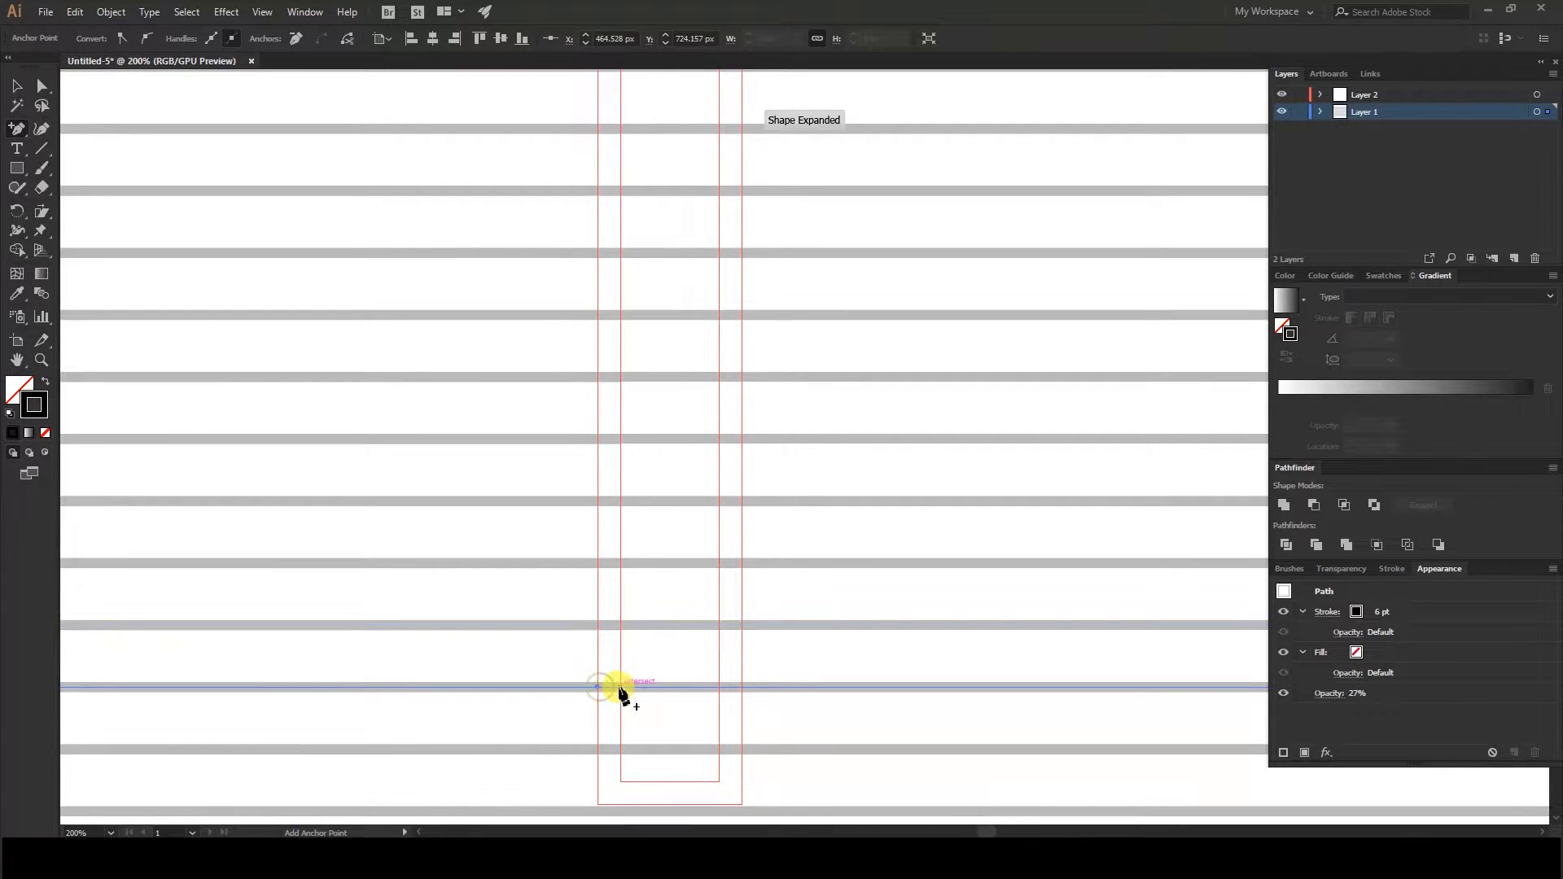
{"action": "left_click", "coordinate": [620, 688]}
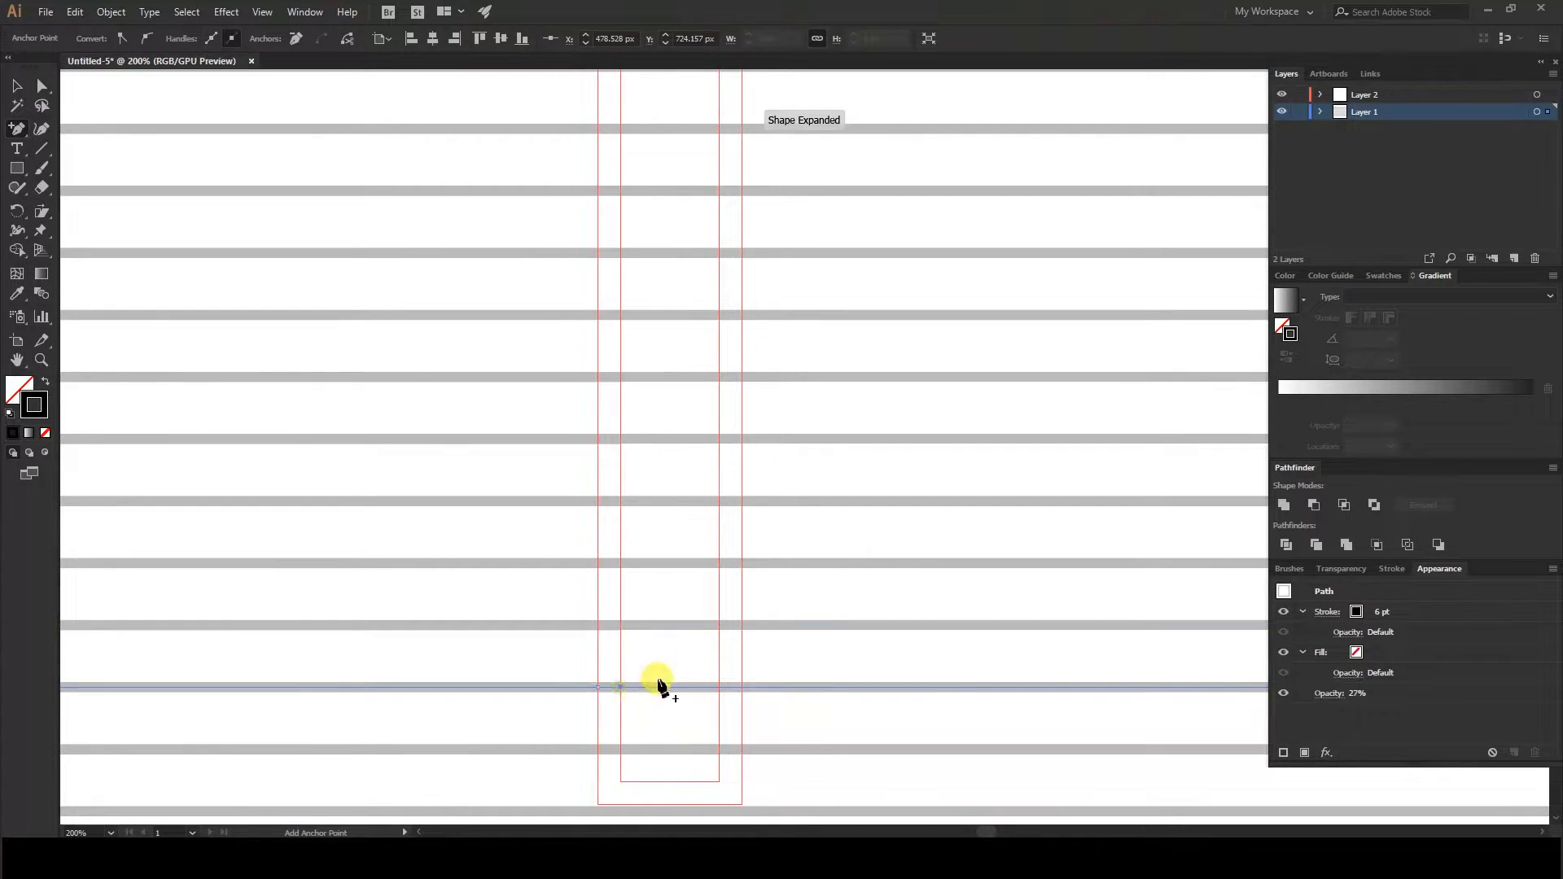
{"action": "left_click", "coordinate": [719, 688]}
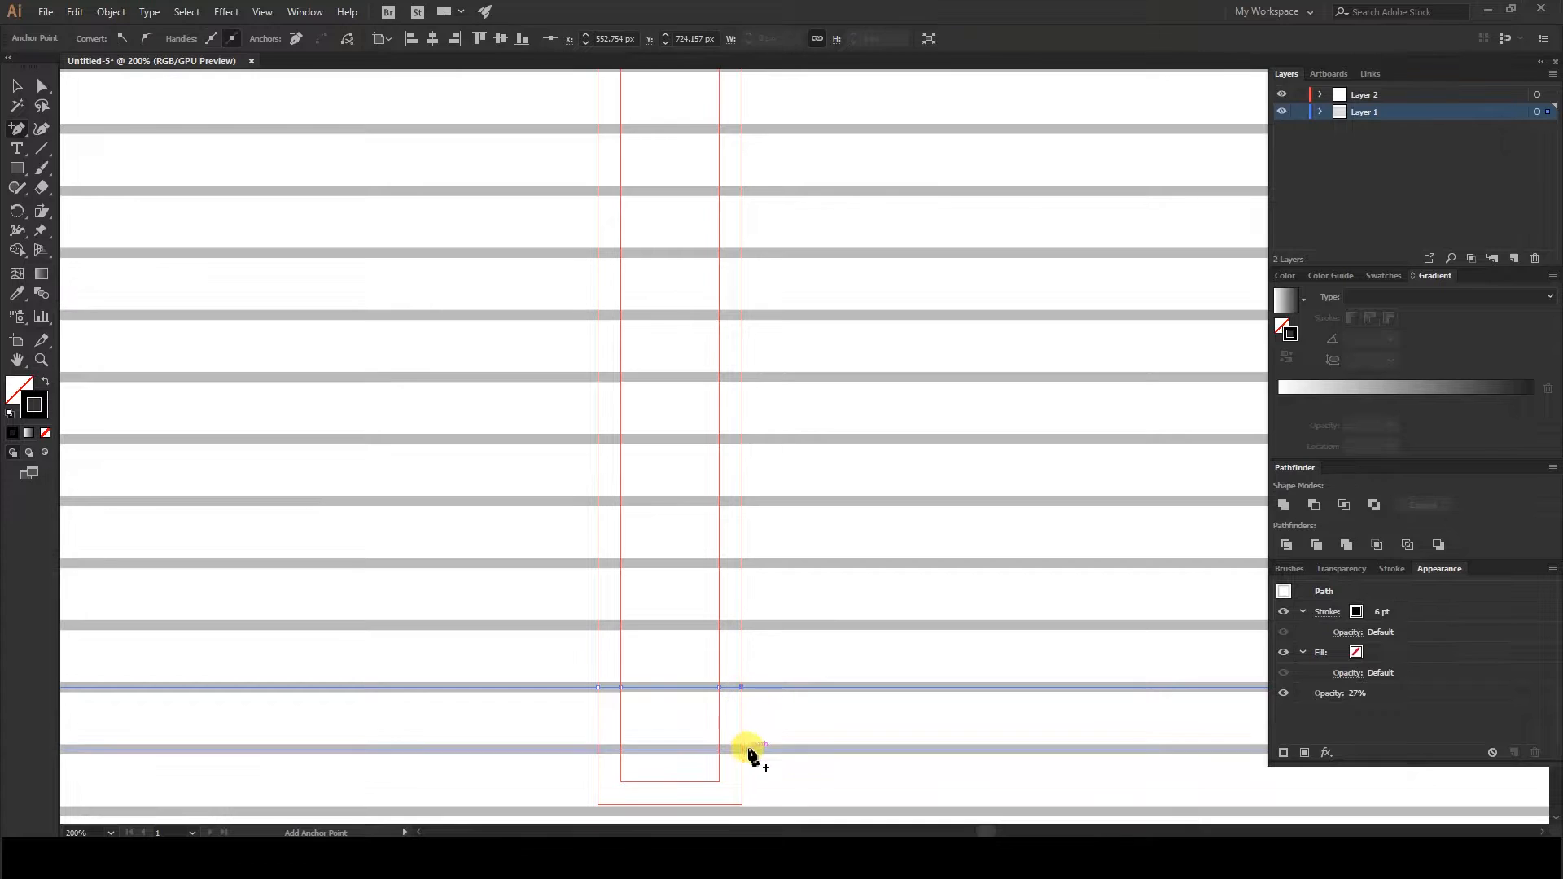
- Add anchor points where the last line crossing the T's stem meets its four vertical guides
{"action": "scroll", "coordinate": [772, 736], "scroll_direction": "up", "scroll_amount": 2}
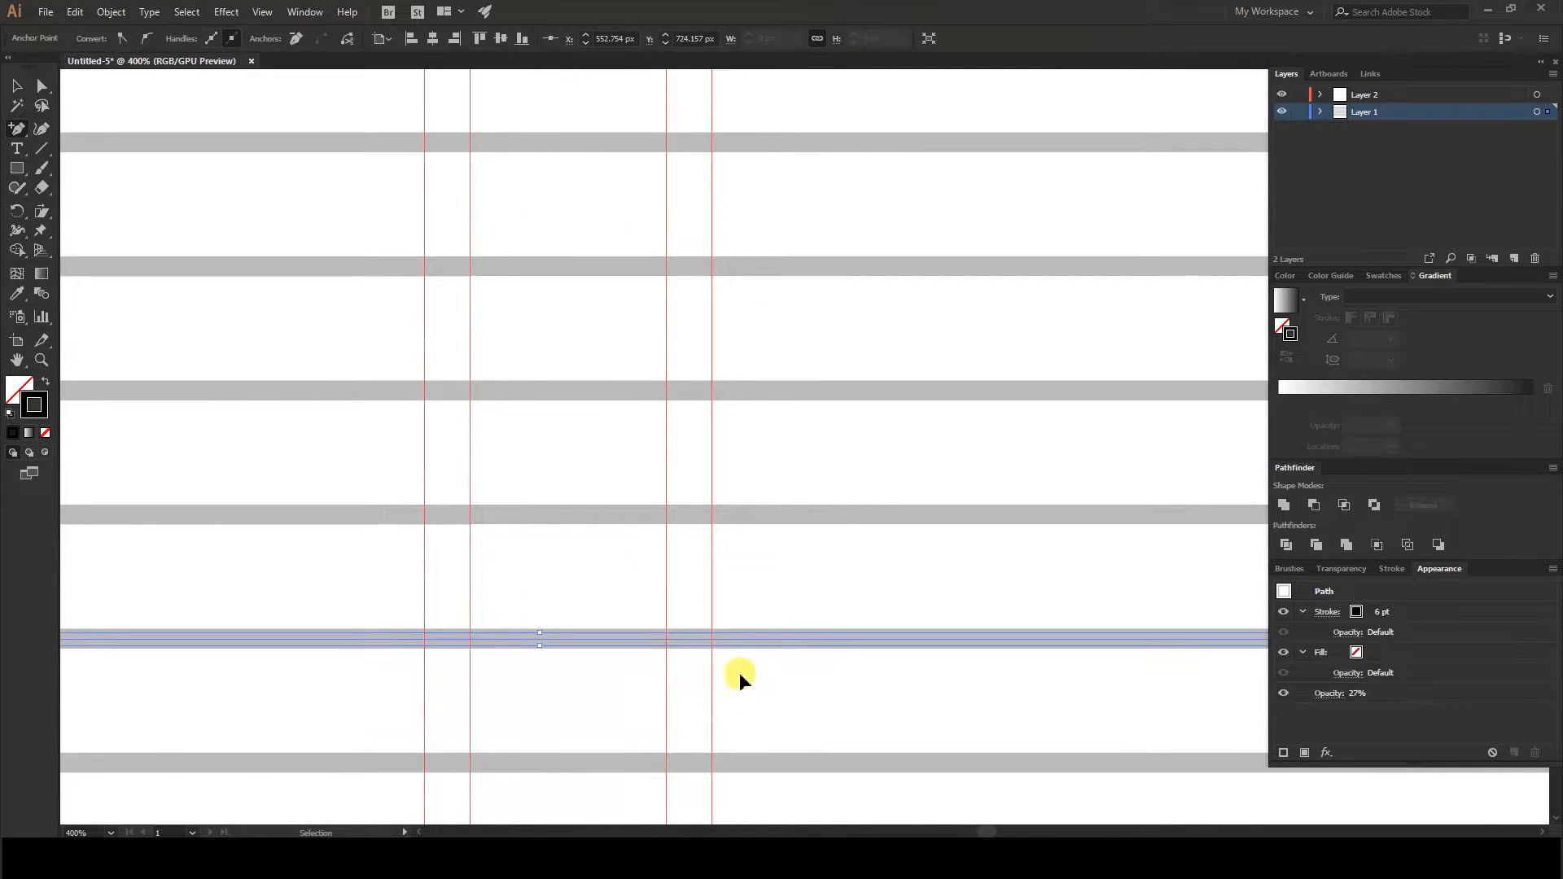
{"action": "key", "text": "ctrl+z"}
{"action": "left_click", "coordinate": [712, 640]}
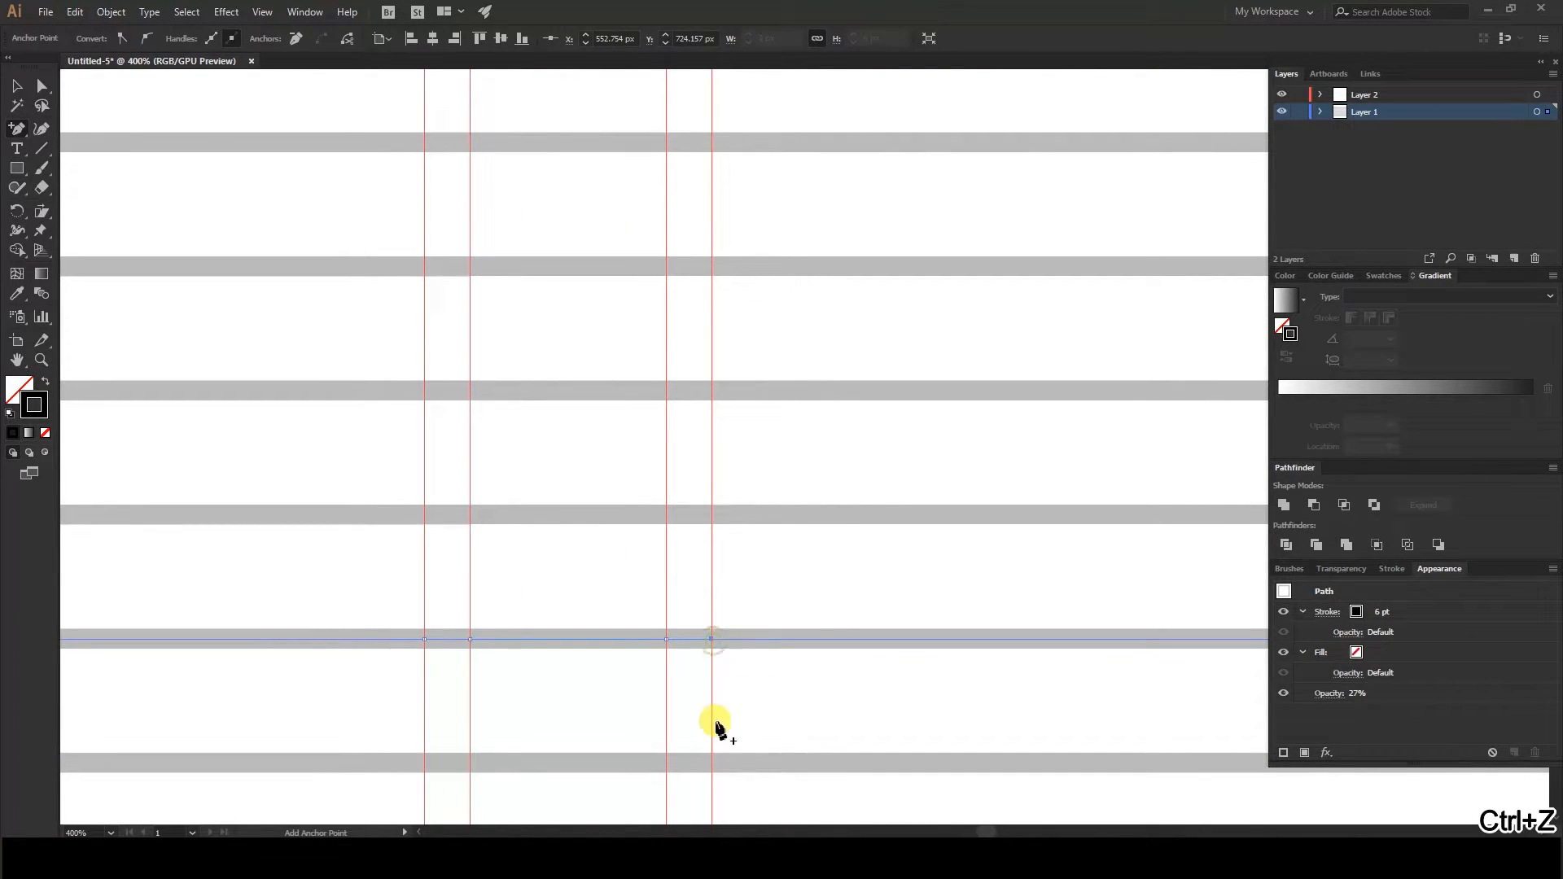
{"action": "left_click", "coordinate": [712, 763]}
{"action": "left_click", "coordinate": [667, 764]}
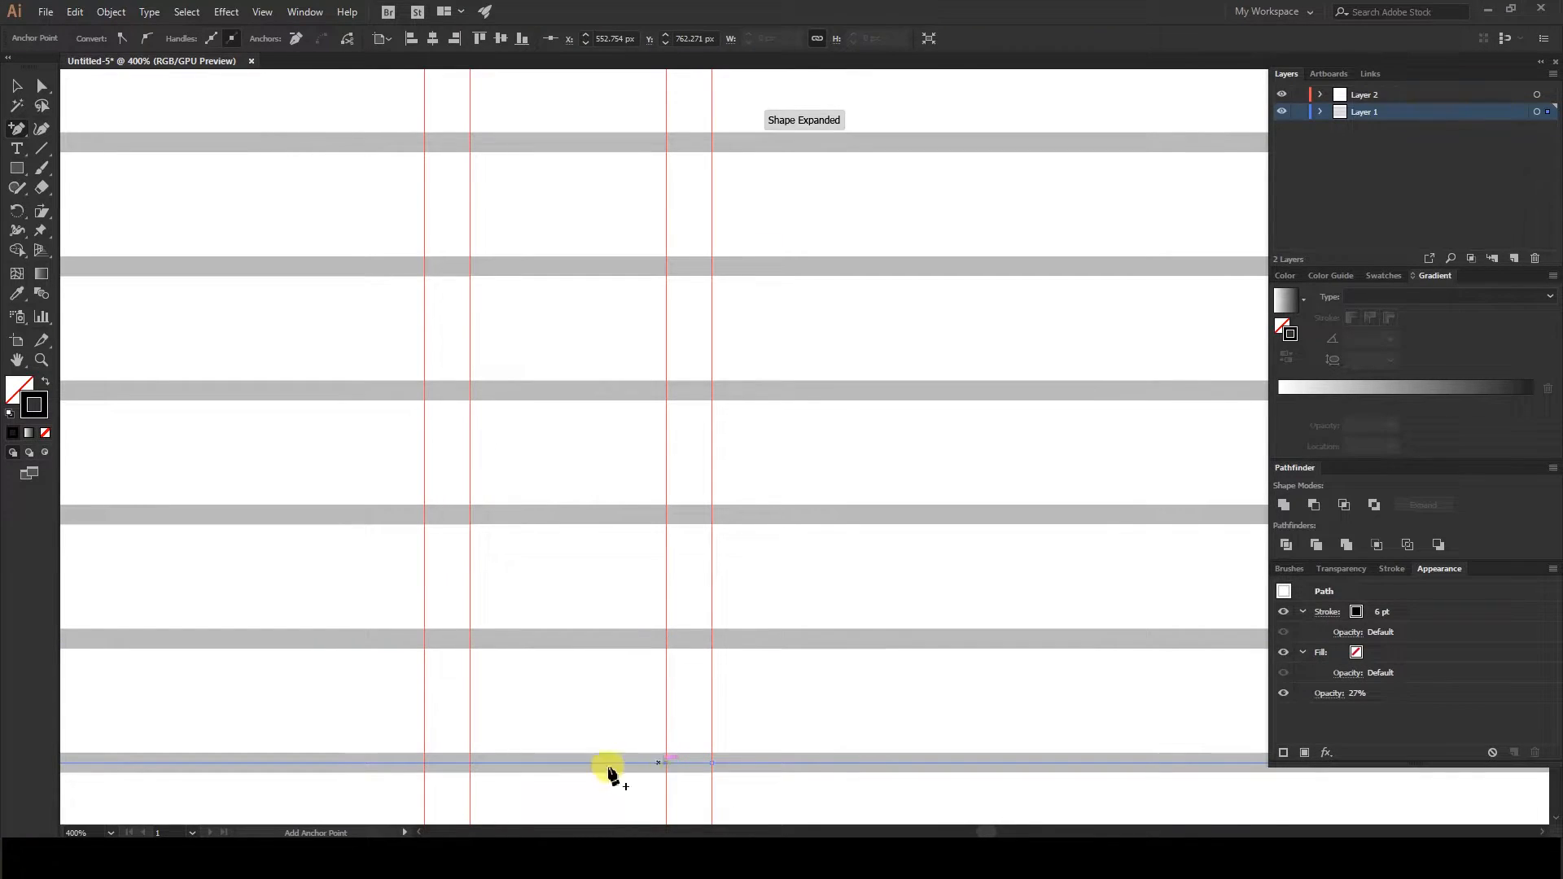
{"action": "left_click", "coordinate": [470, 764]}
{"action": "left_click", "coordinate": [424, 764]}
{"action": "scroll", "coordinate": [435, 743], "scroll_direction": "down", "scroll_amount": 2}
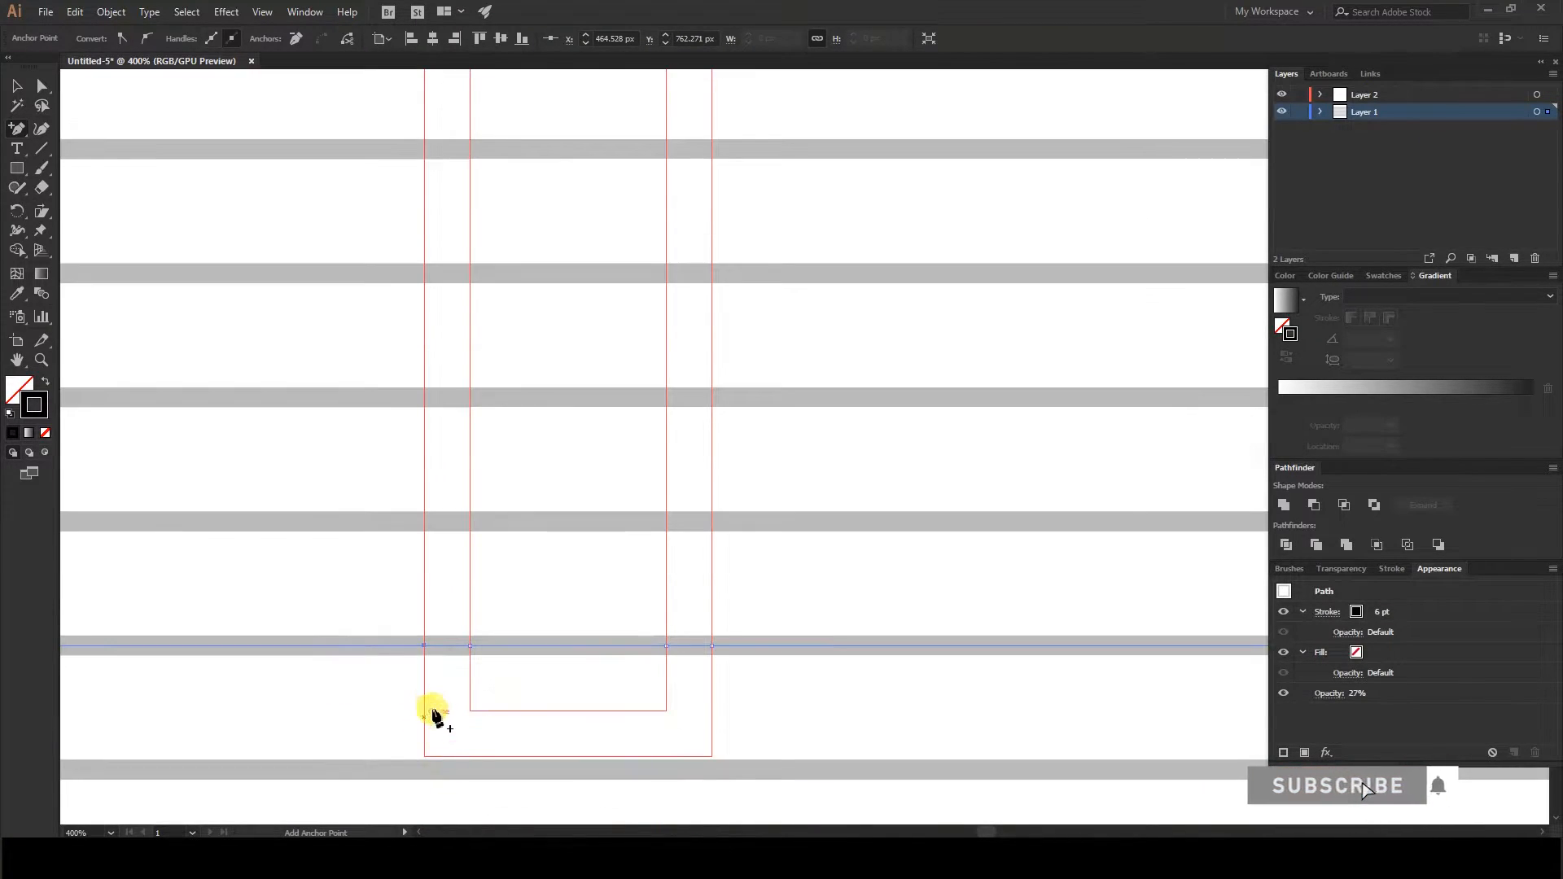
- Add anchor points on the line just below the stem, under both outer guides and the right inner guide
{"action": "left_click", "coordinate": [423, 770]}
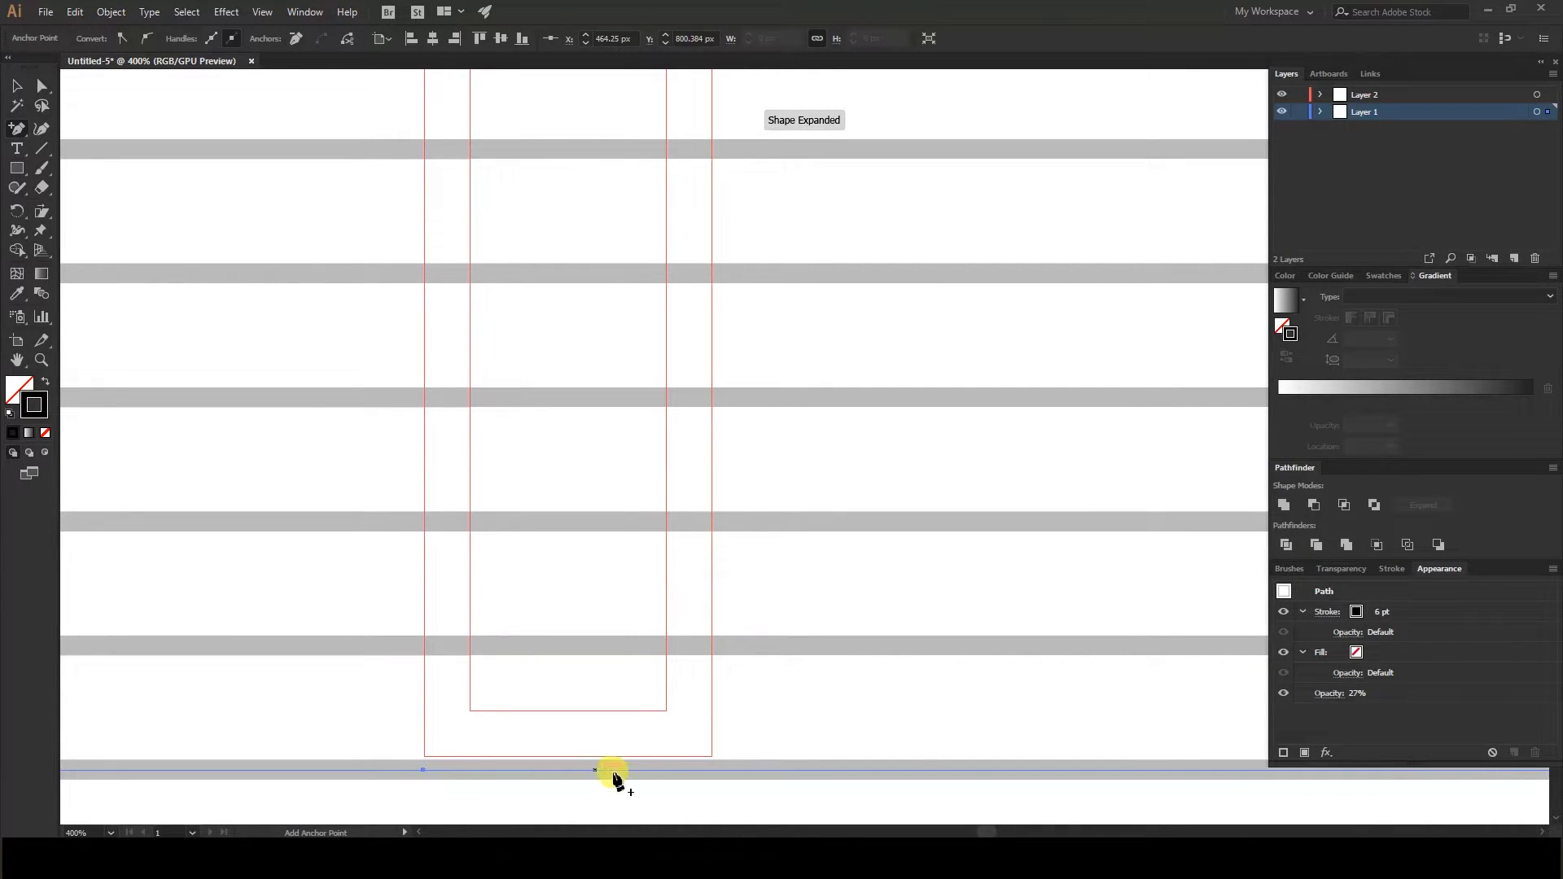
{"action": "left_click", "coordinate": [668, 770]}
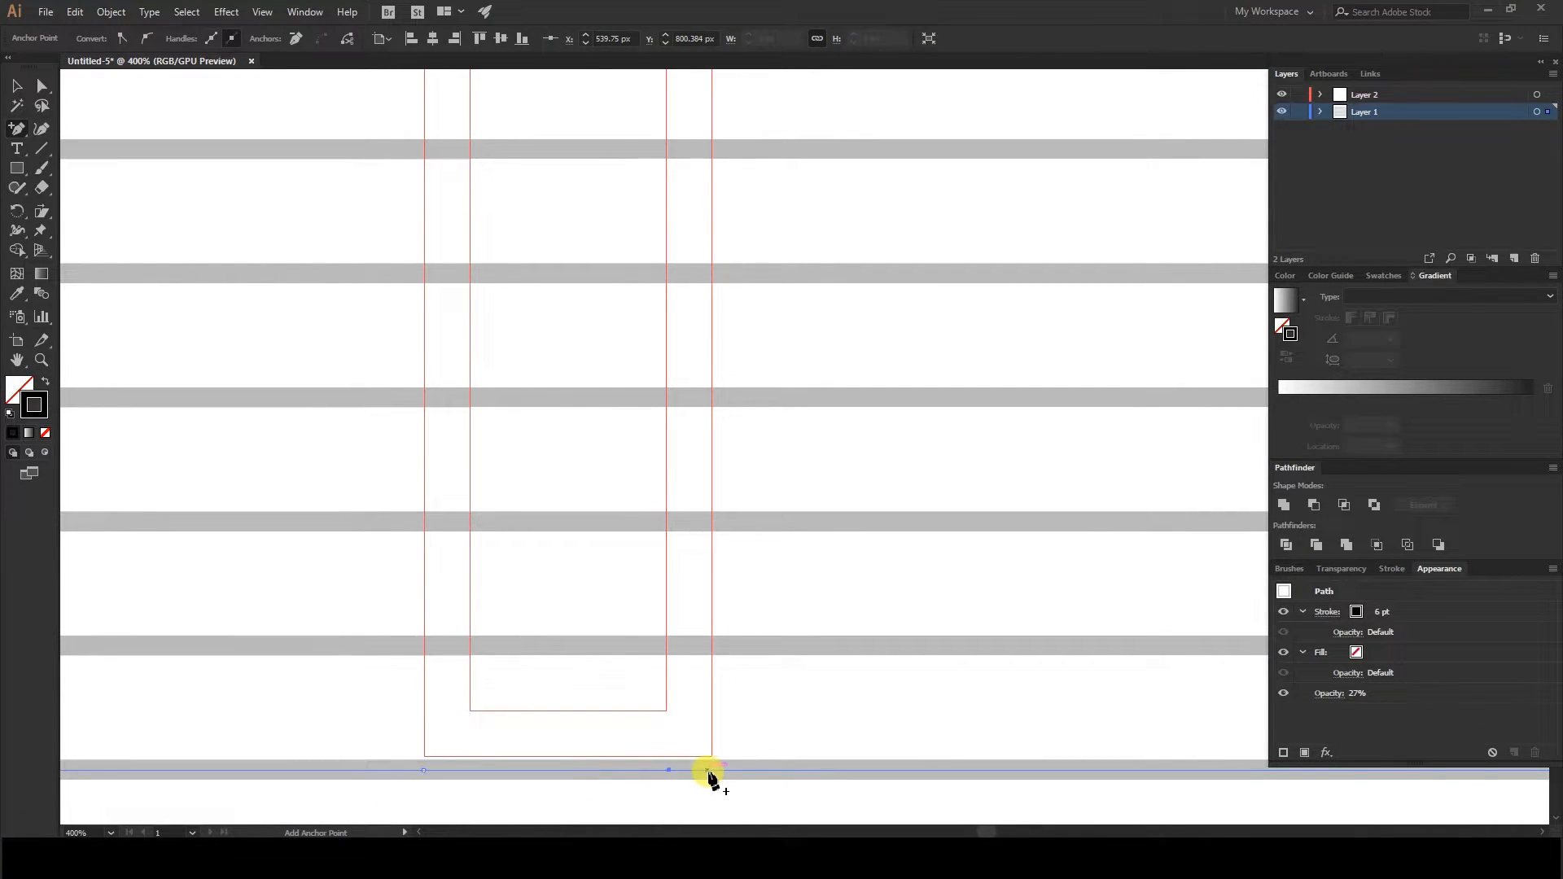
{"action": "left_click", "coordinate": [712, 770]}
- Select all lines on Layer 1 and set their opacity to 100%
{"action": "scroll", "coordinate": [568, 691], "scroll_direction": "down", "scroll_amount": 3}
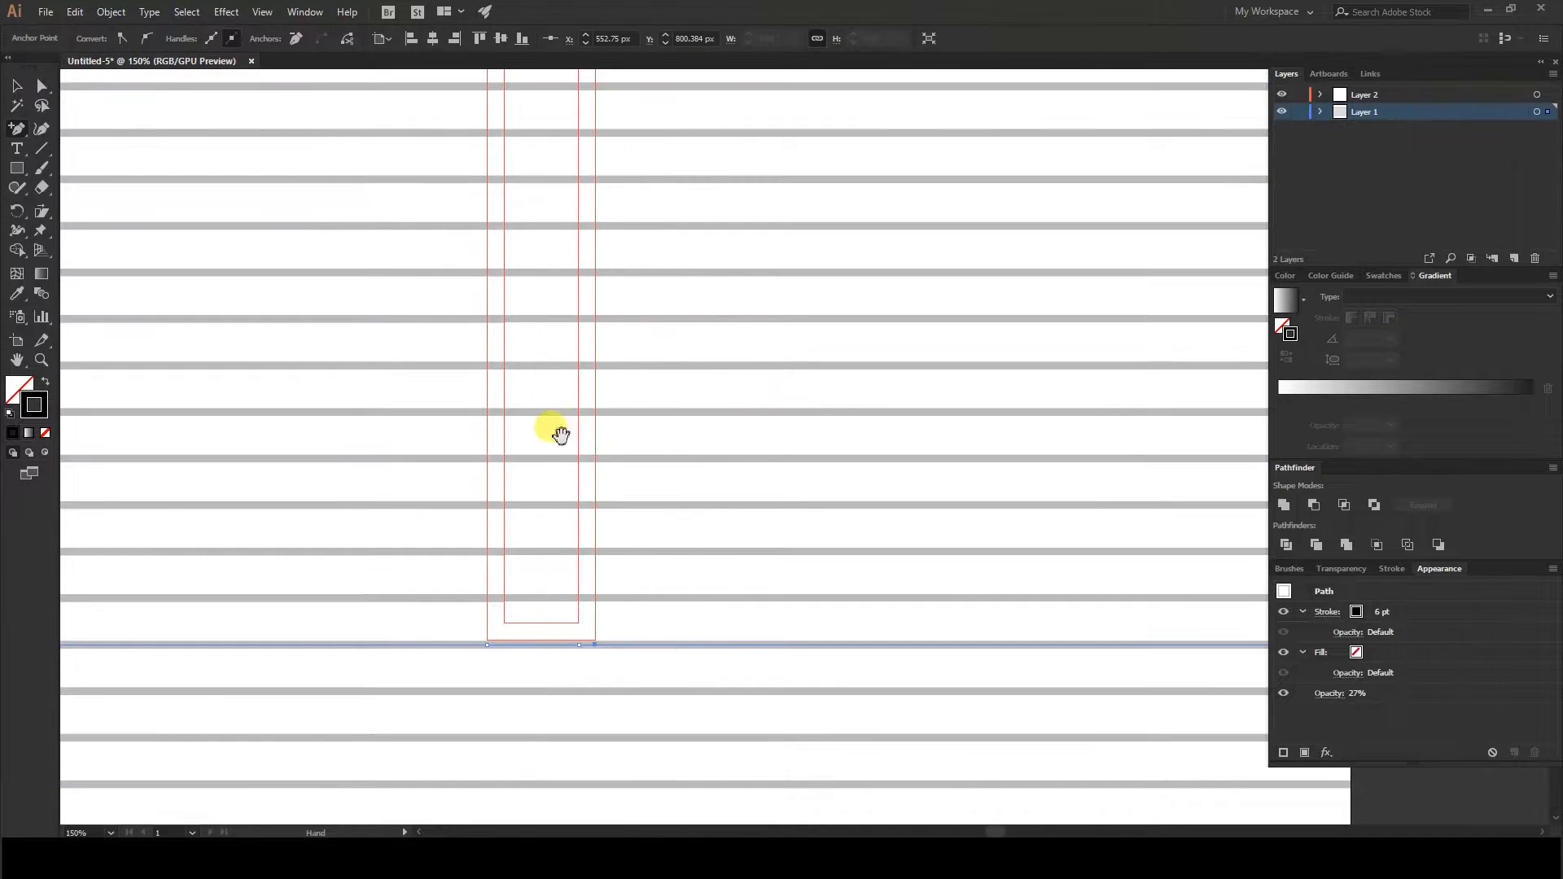
{"action": "left_click_drag", "start_coordinate": [559, 429], "coordinate": [568, 593]}
{"action": "scroll", "coordinate": [529, 545], "scroll_direction": "down", "scroll_amount": 1}
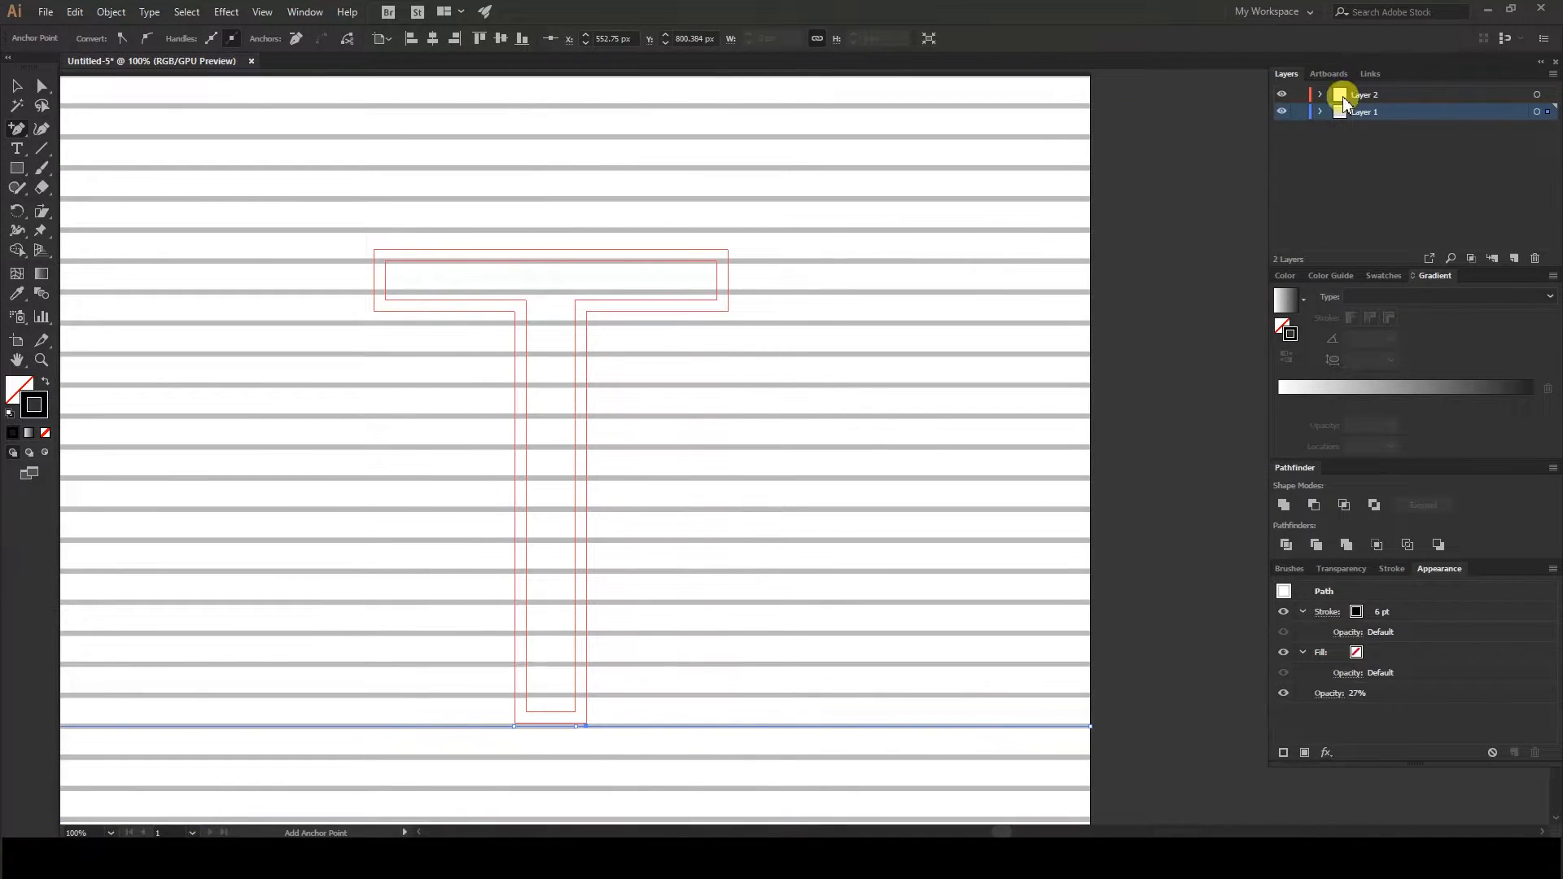
{"action": "left_click", "coordinate": [17, 86]}
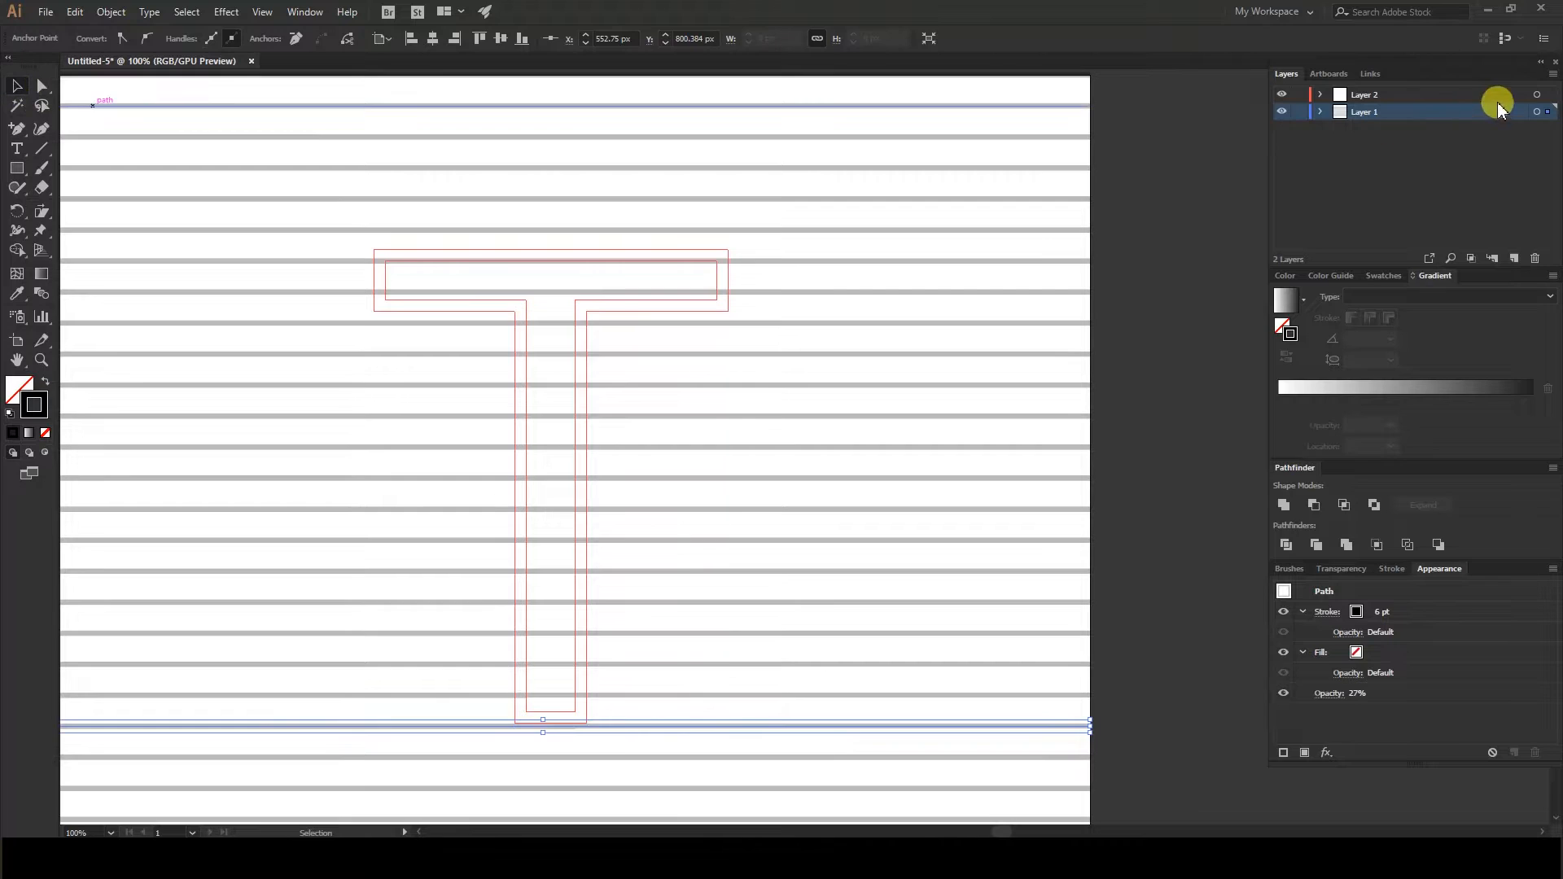
{"action": "left_click", "coordinate": [1538, 113]}
{"action": "left_click", "coordinate": [522, 38]}
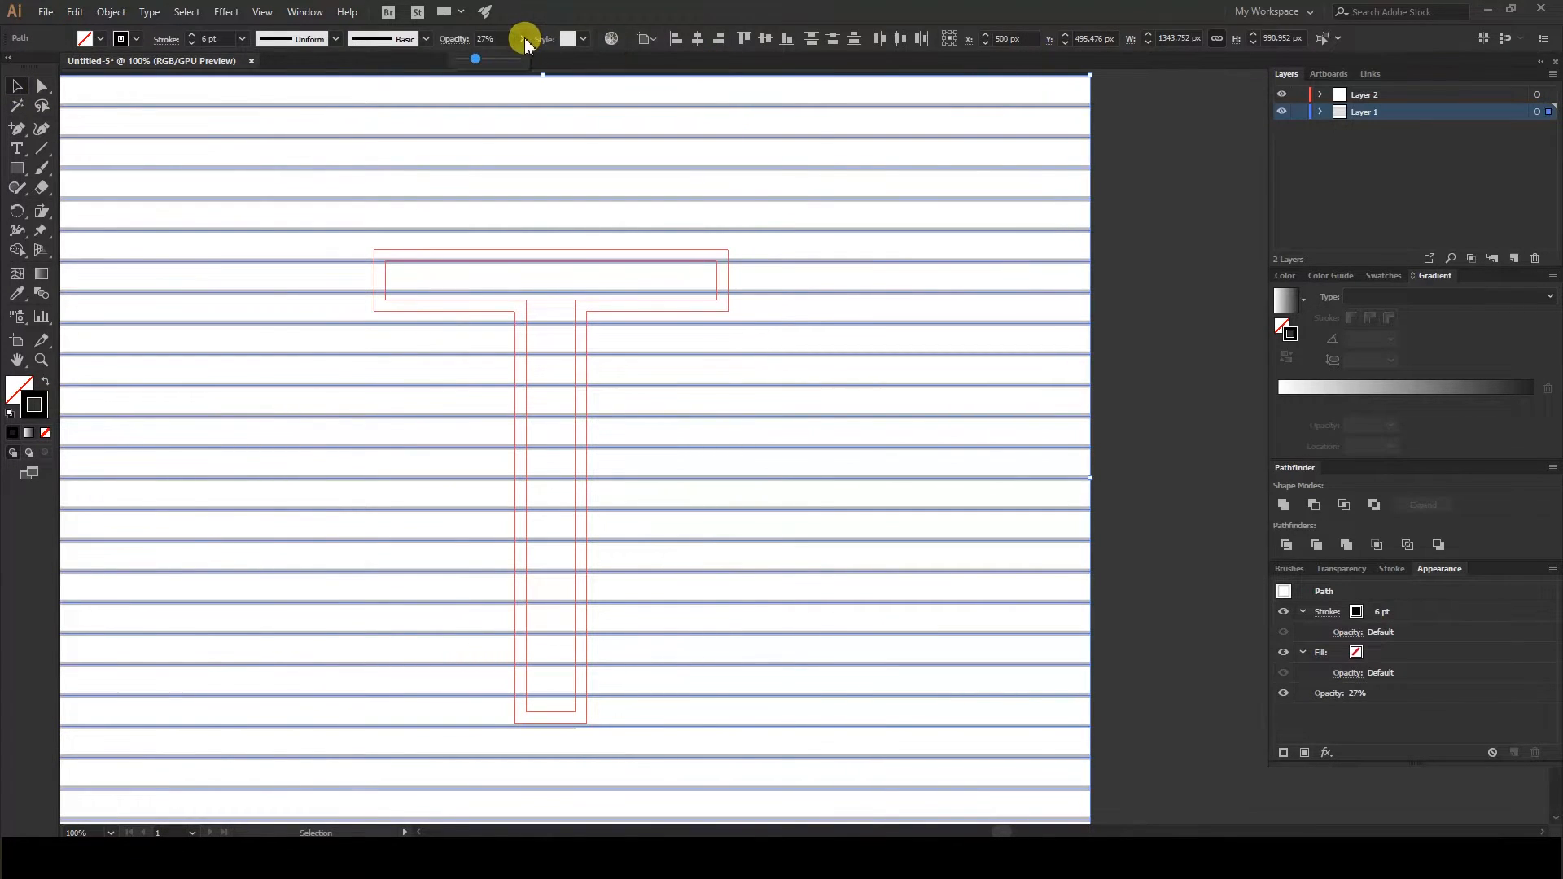
{"action": "left_click_drag", "start_coordinate": [493, 59], "coordinate": [530, 59]}
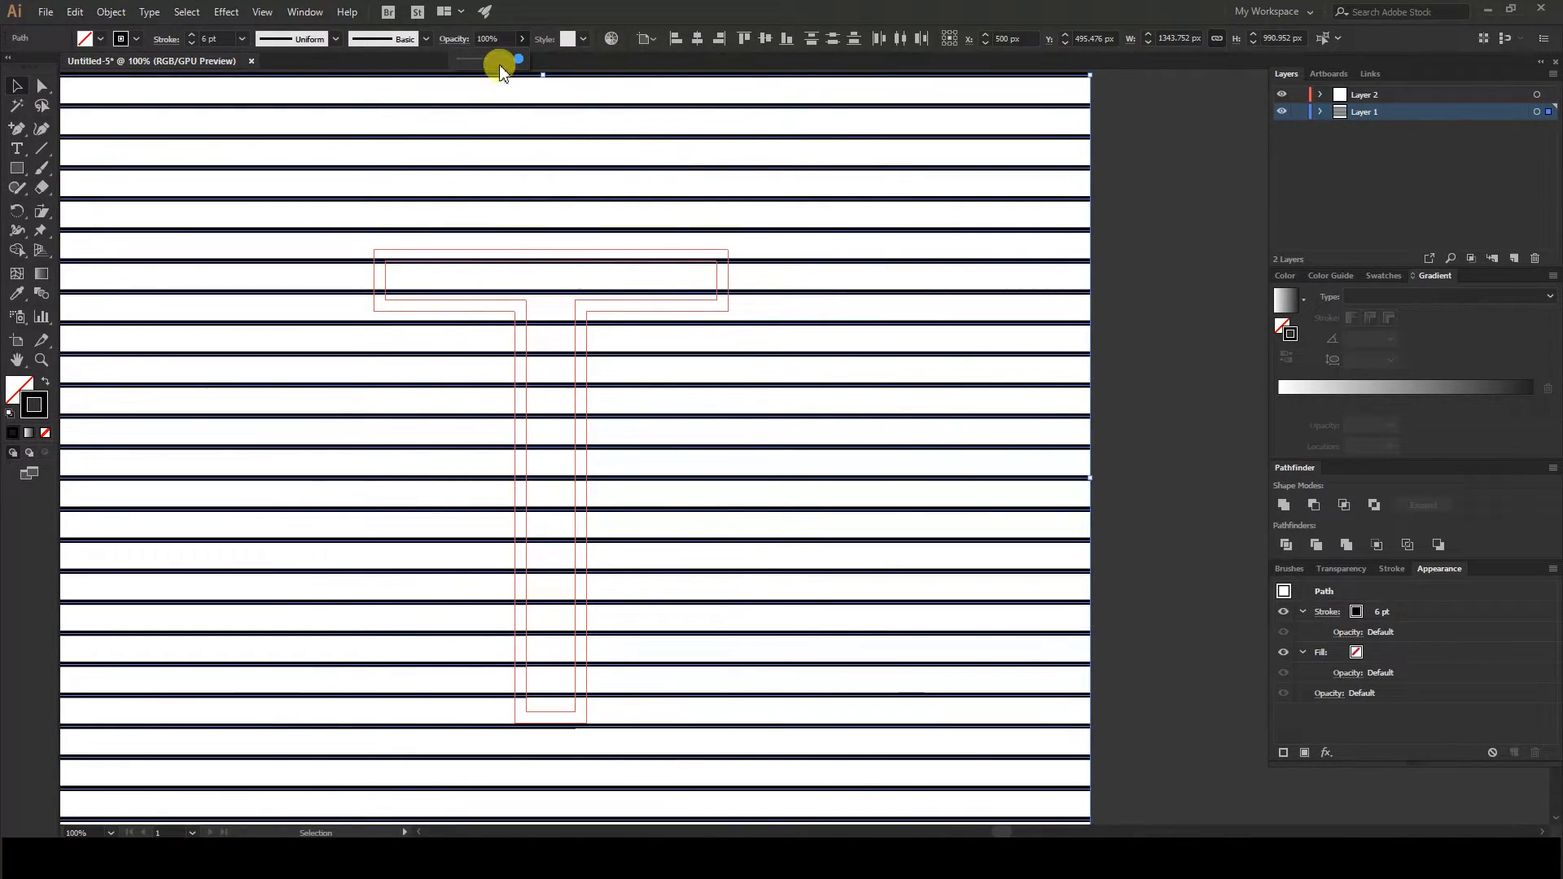
{"action": "left_click", "coordinate": [42, 88]}
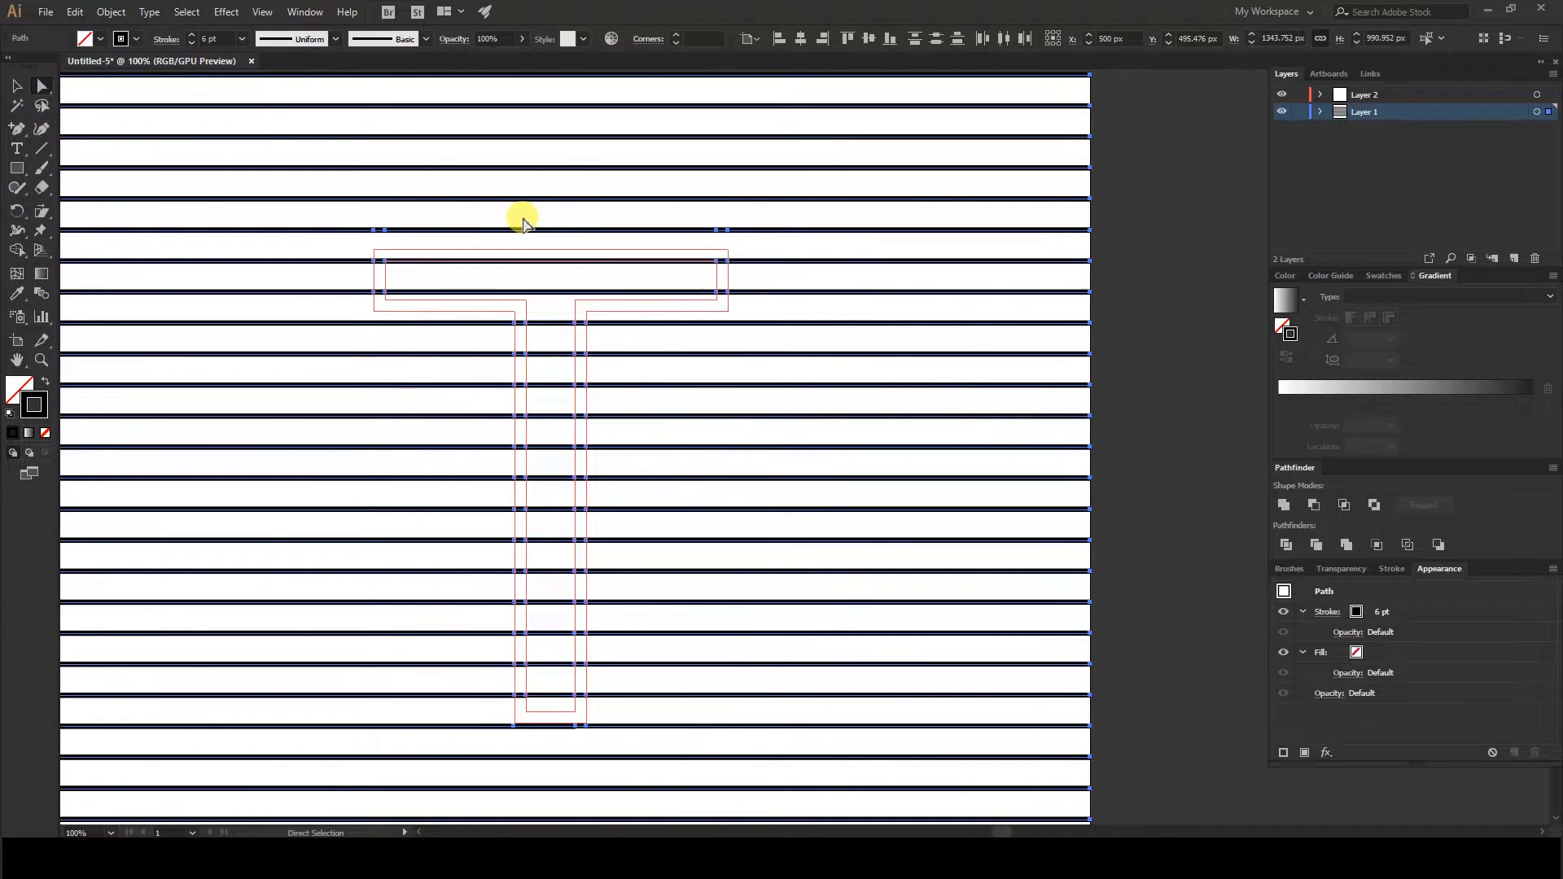
{"action": "left_click_drag", "start_coordinate": [540, 216], "coordinate": [558, 680]}
{"action": "key", "text": "ctrl+z"}
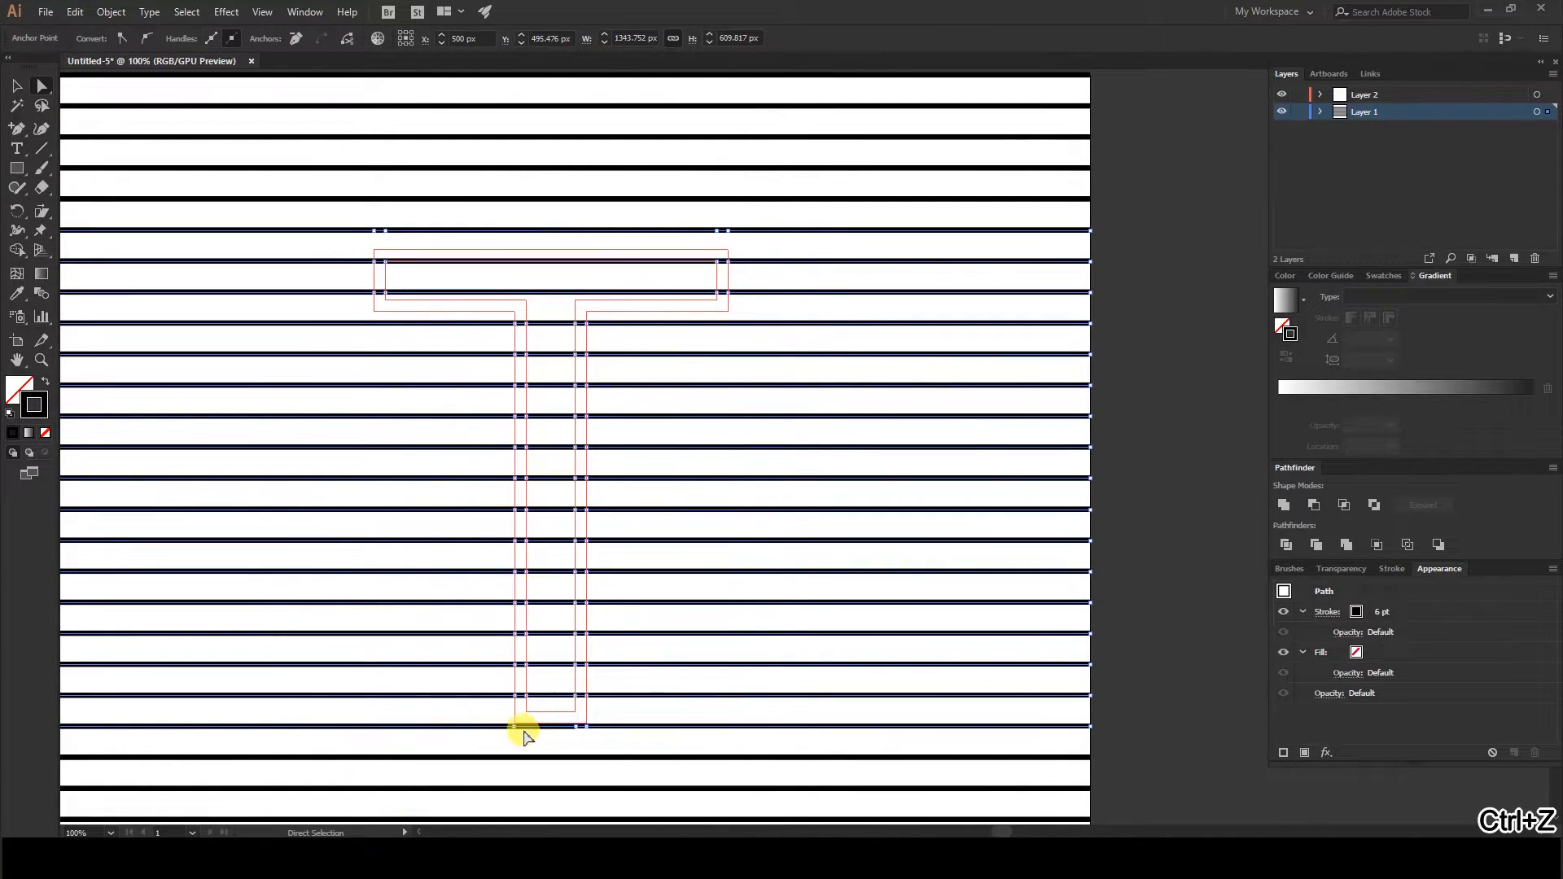
- Add the missing anchor point on the line just below the stem, under the left inner guide
{"action": "scroll", "coordinate": [525, 734], "scroll_direction": "up", "scroll_amount": 5}
{"action": "left_click", "coordinate": [18, 129]}
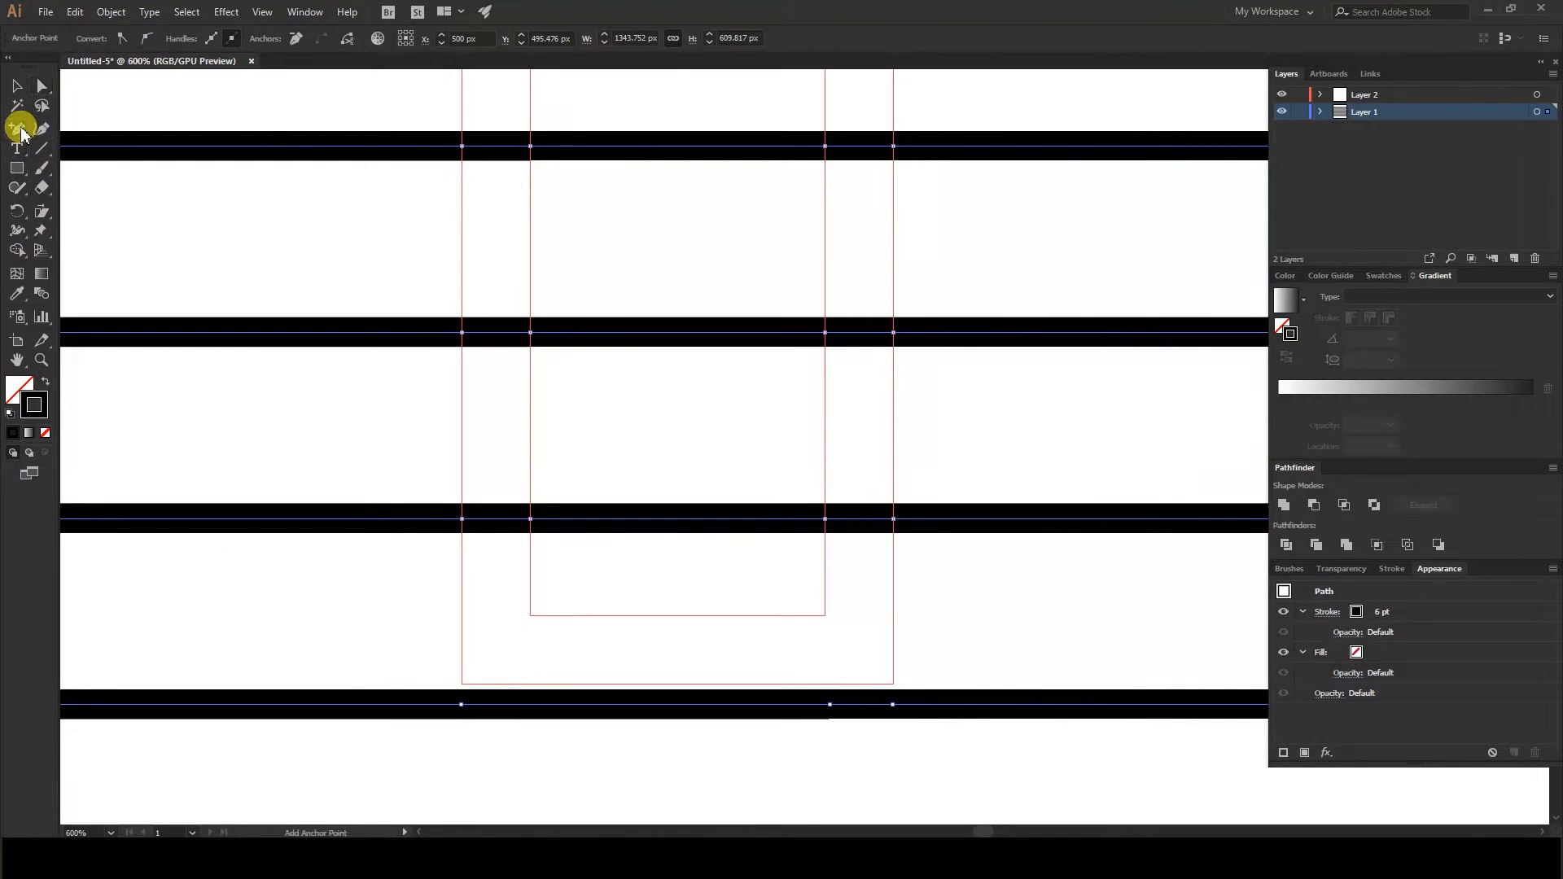
{"action": "left_click", "coordinate": [521, 702]}
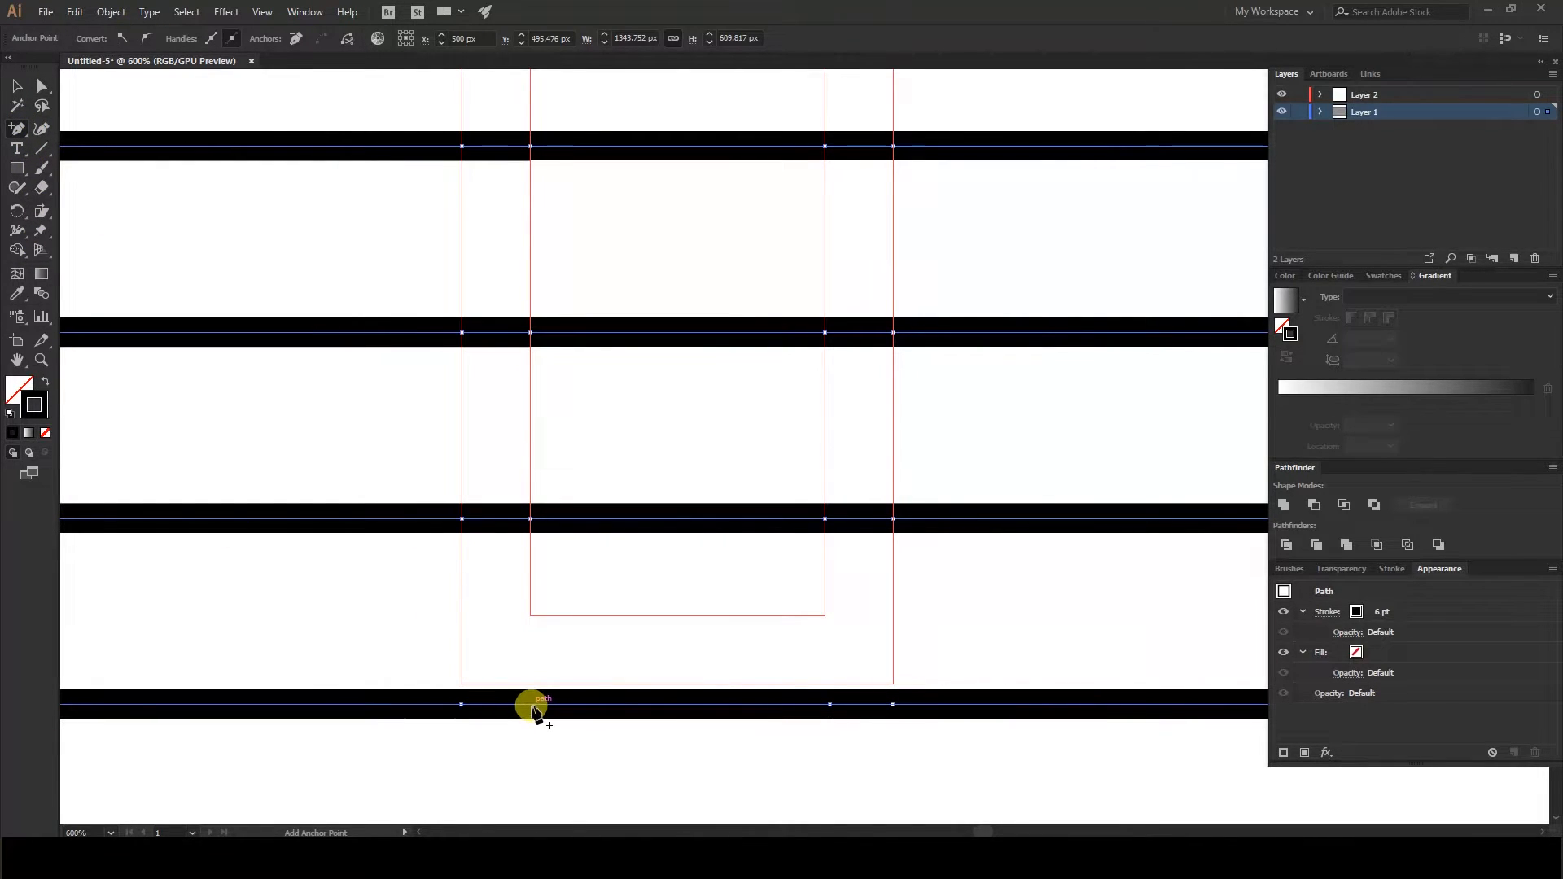
- Directly select the line segments between the T's inner guides and move them straight up by about three quarters of the line spacing
{"action": "left_click", "coordinate": [40, 85]}
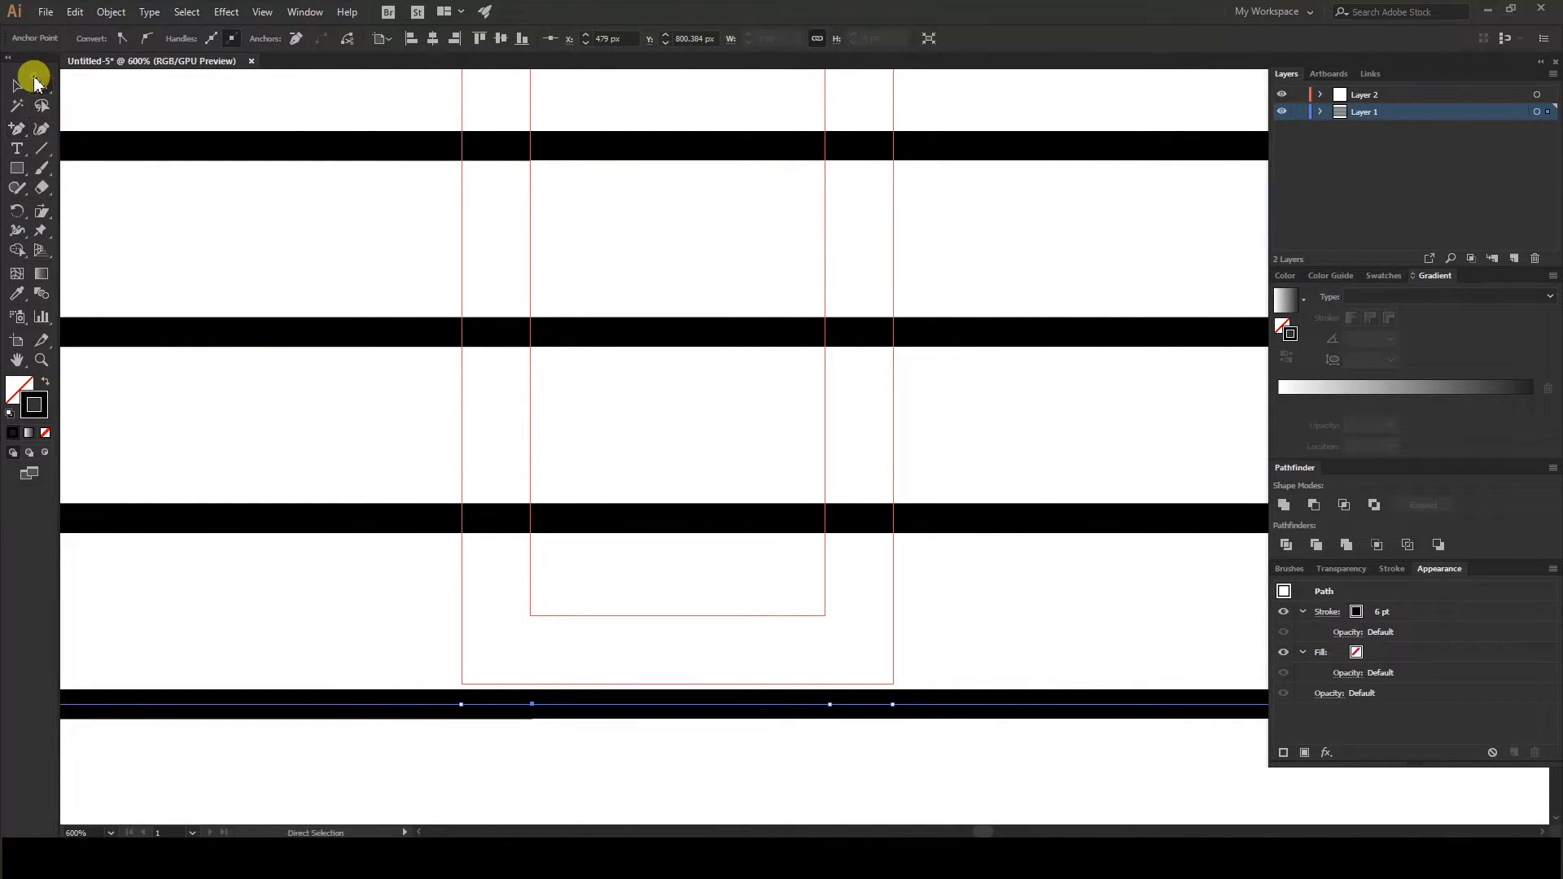
{"action": "scroll", "coordinate": [523, 147], "scroll_direction": "down", "scroll_amount": 5}
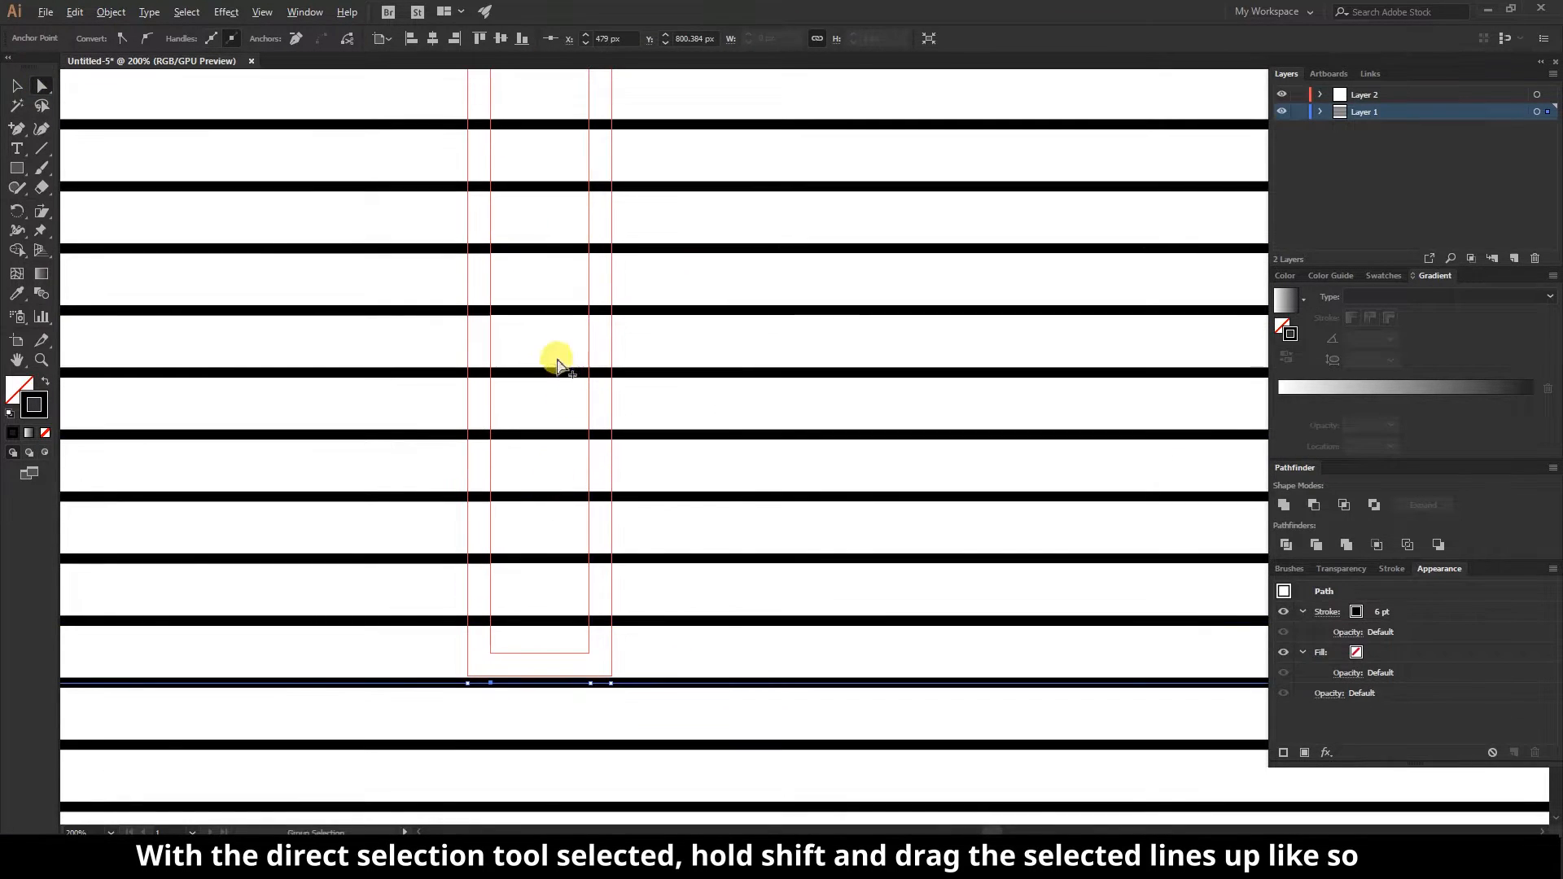
{"action": "scroll", "coordinate": [538, 342], "scroll_direction": "down", "scroll_amount": 3}
{"action": "left_click_drag", "start_coordinate": [533, 327], "coordinate": [525, 433]}
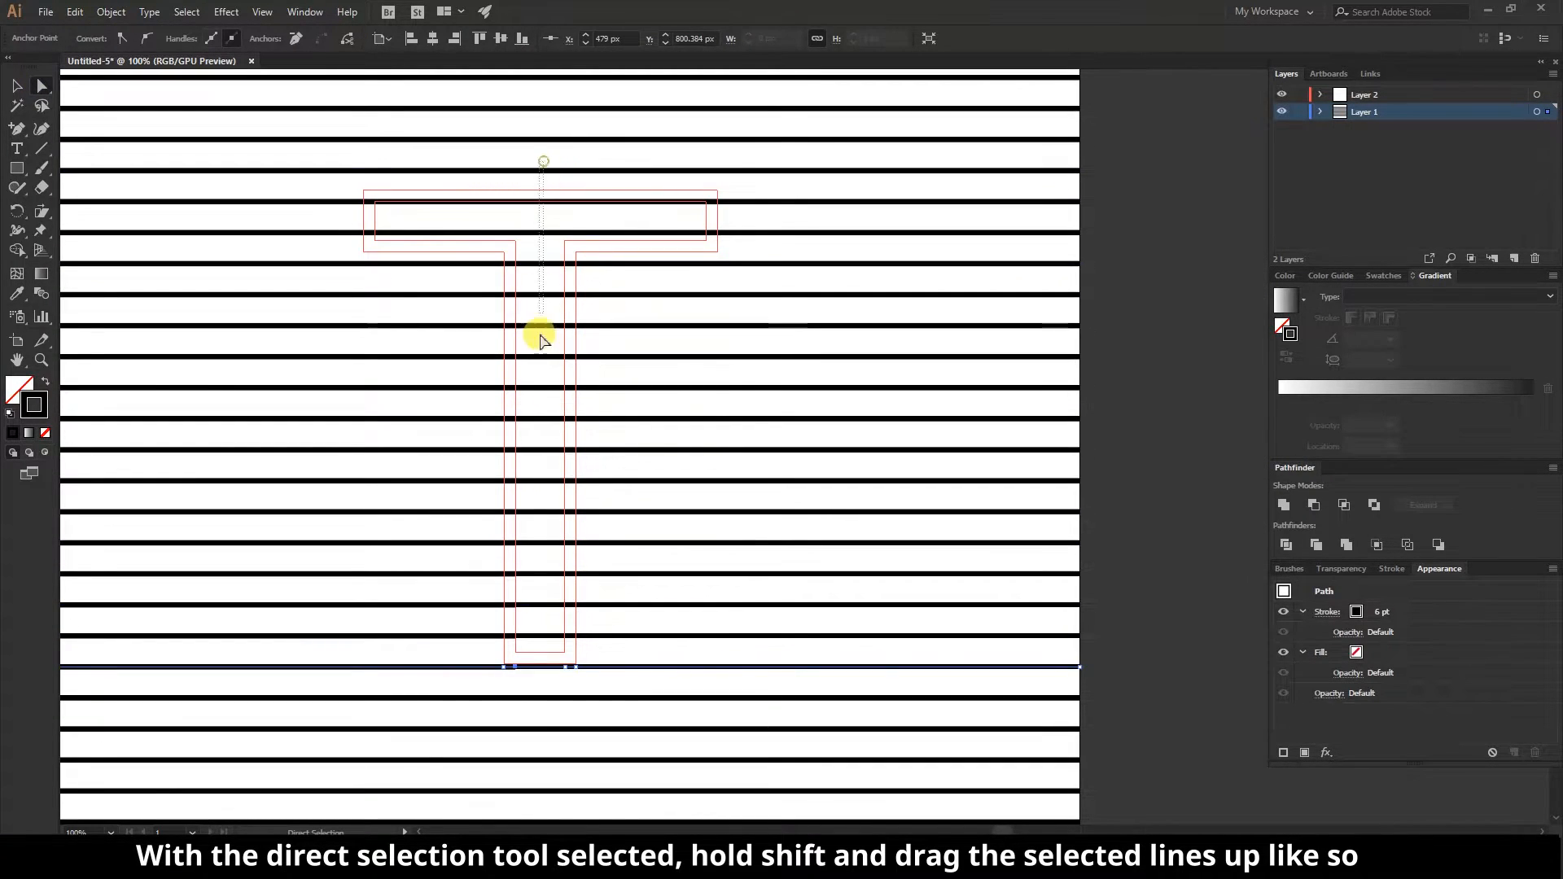
{"action": "left_click_drag", "start_coordinate": [542, 699], "coordinate": [534, 625]}
{"action": "left_click_drag", "start_coordinate": [533, 626], "coordinate": [531, 622]}
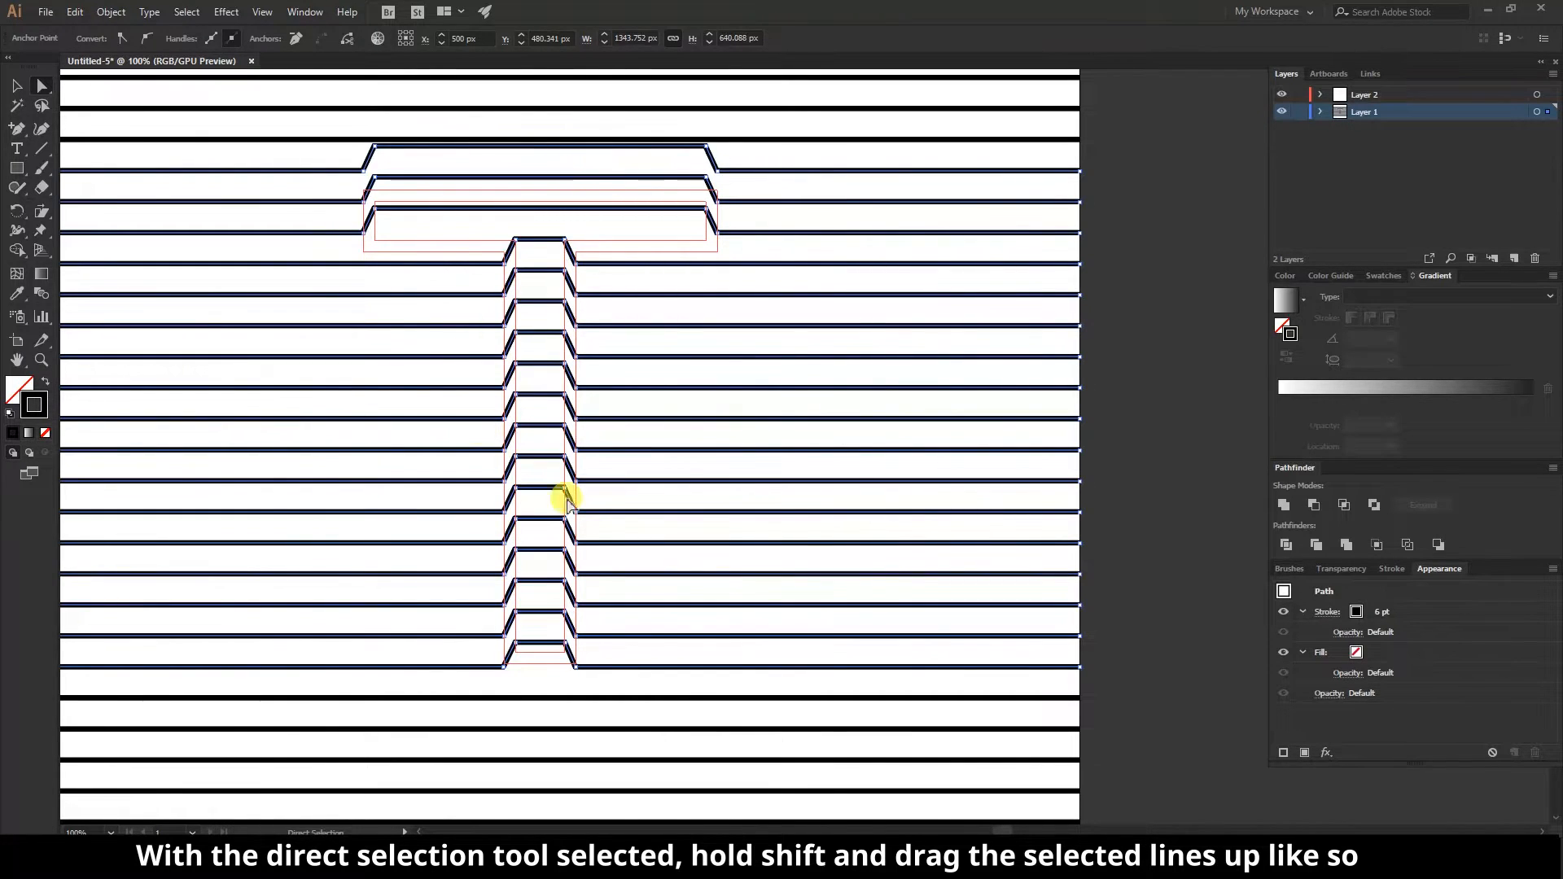
- Hide the T guides on Layer 2 and deselect the lines
{"action": "key", "text": "ctrl+minus"}
{"action": "left_click", "coordinate": [1283, 95]}
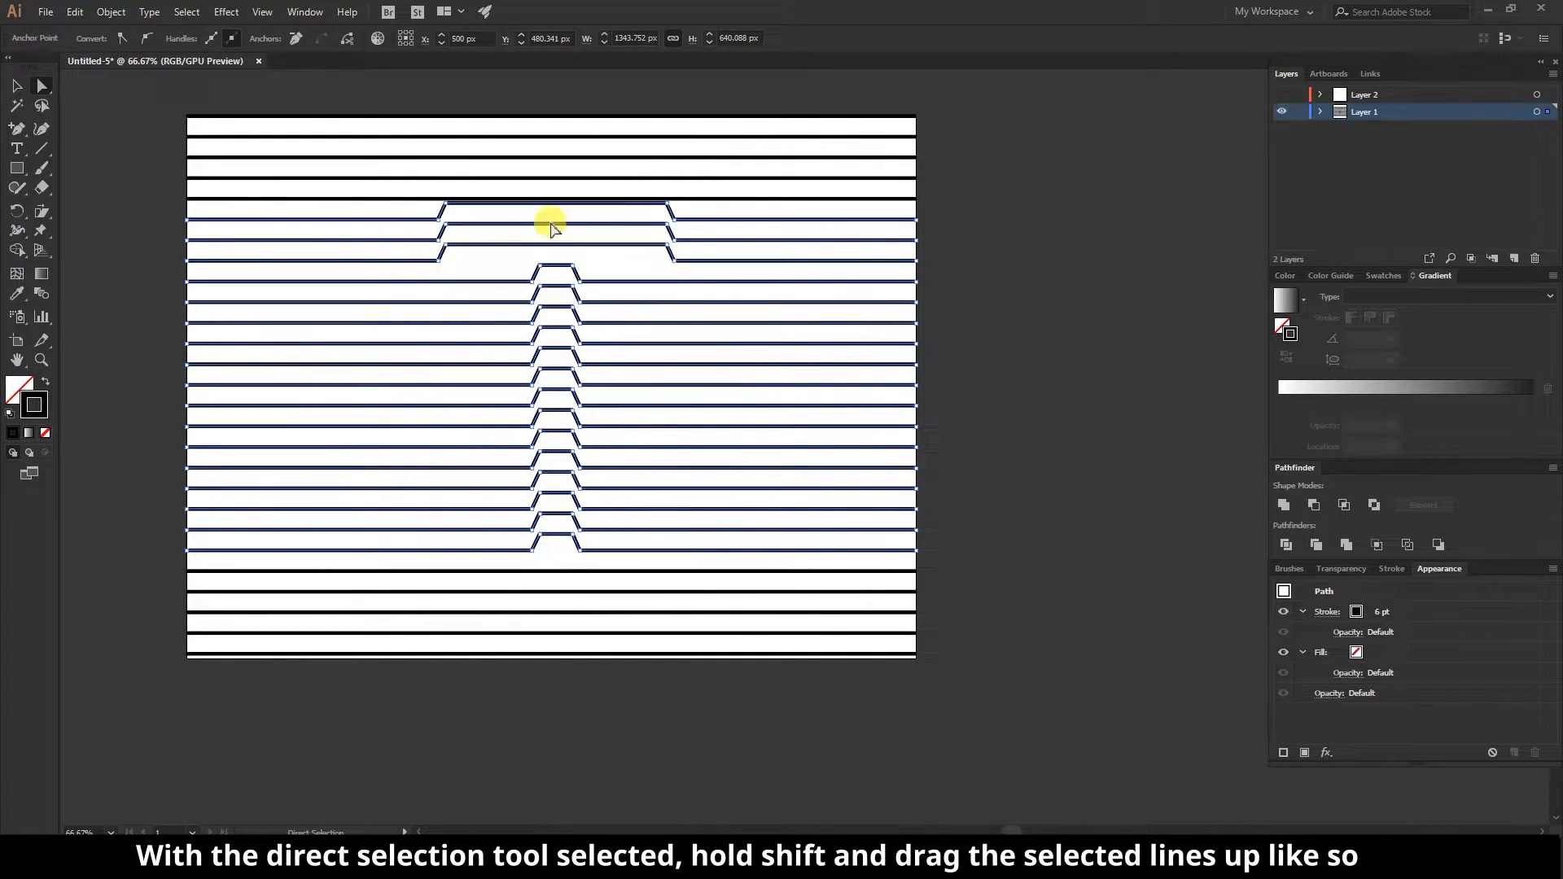
{"action": "scroll", "coordinate": [540, 227], "scroll_direction": "up", "scroll_amount": 1}
{"action": "scroll", "coordinate": [540, 226], "scroll_direction": "down", "scroll_amount": 1}
{"action": "left_click", "coordinate": [1036, 257]}
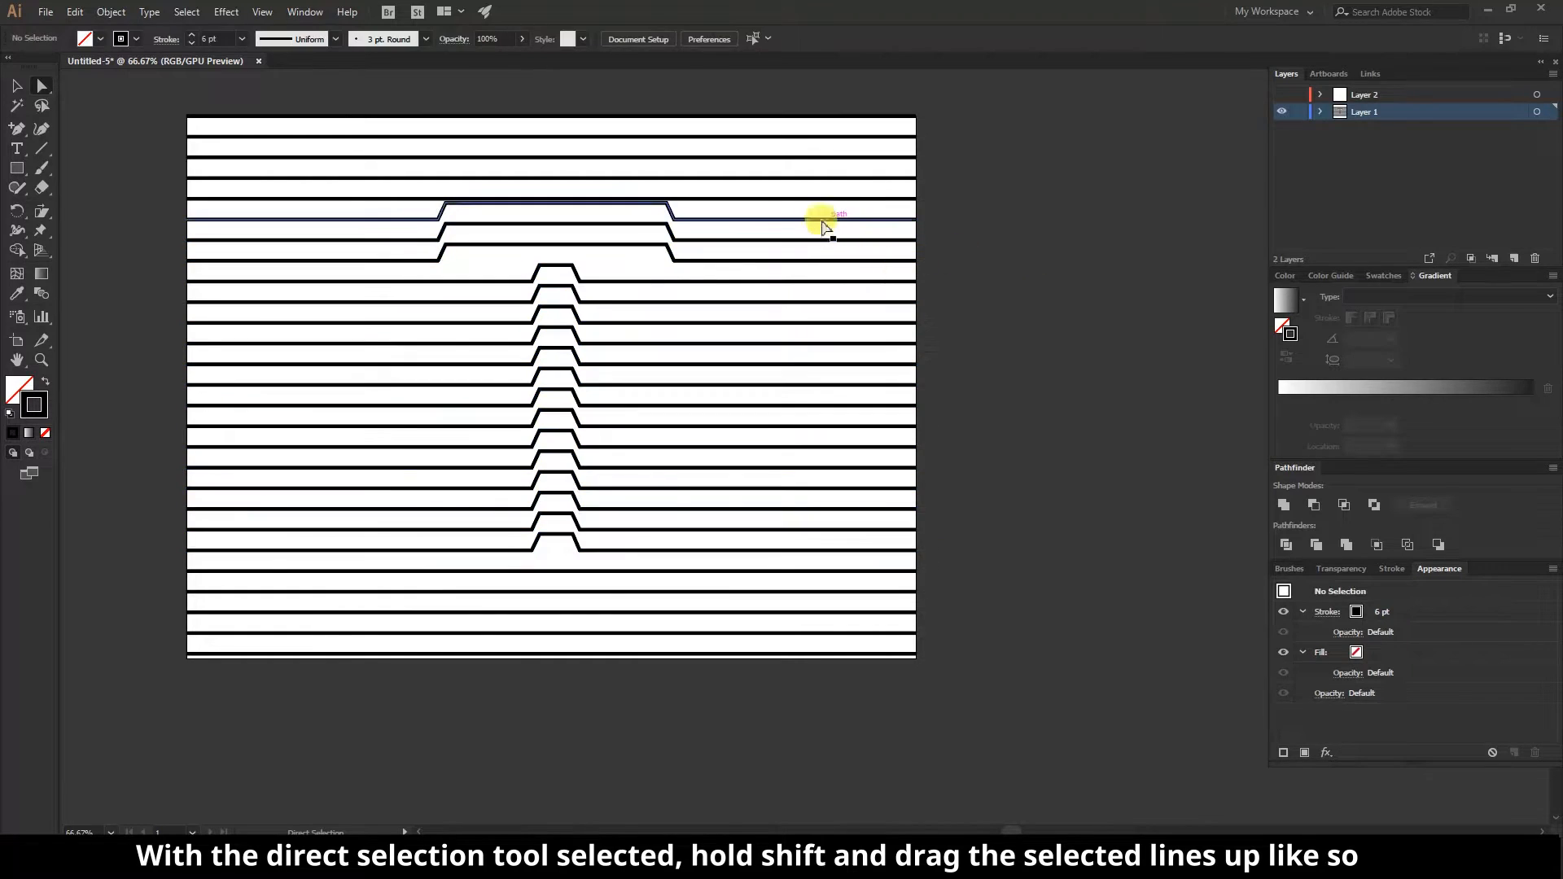
- Apply a Round Corners effect with a 10 px radius to all Layer 1 lines and compare them with the effect off and on
{"action": "left_click_drag", "start_coordinate": [813, 213], "coordinate": [849, 281]}
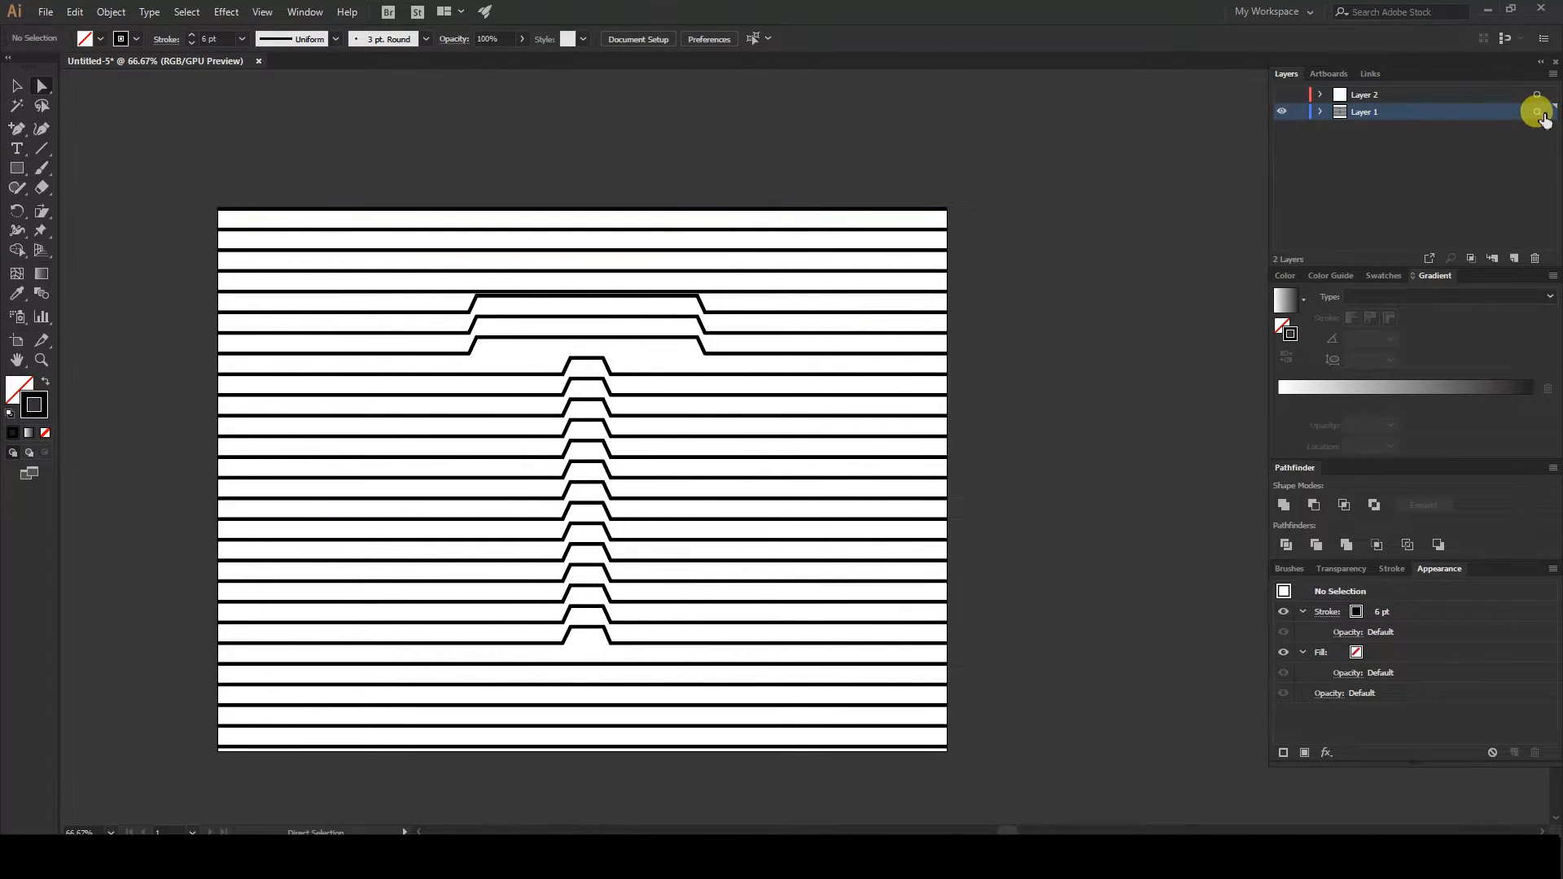
{"action": "left_click", "coordinate": [1536, 112]}
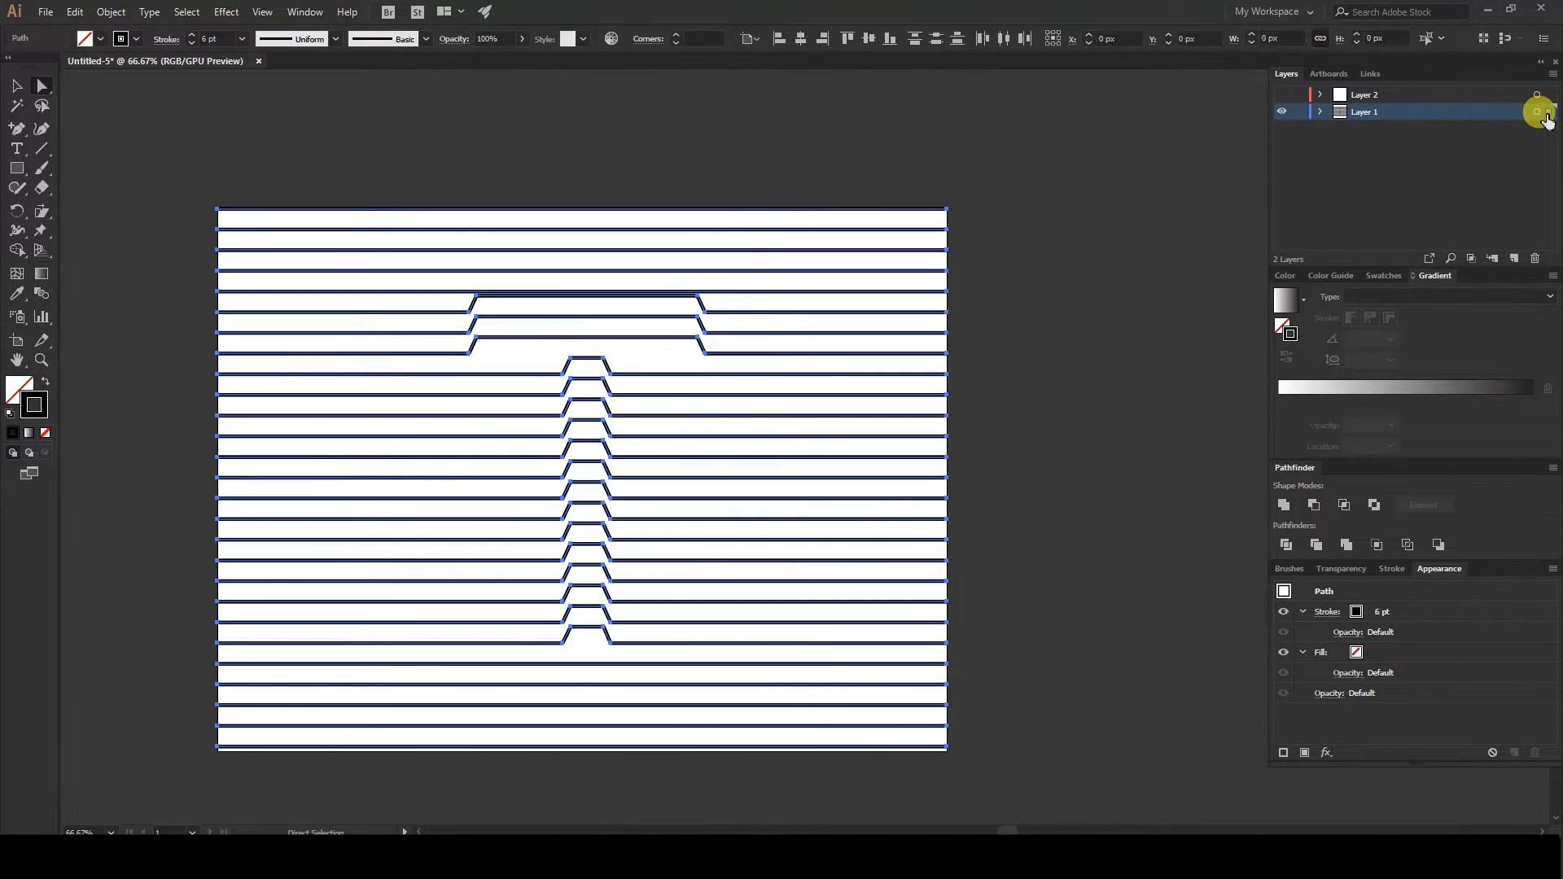
{"action": "left_click", "coordinate": [226, 11]}
{"action": "mouse_move", "coordinate": [268, 272]}
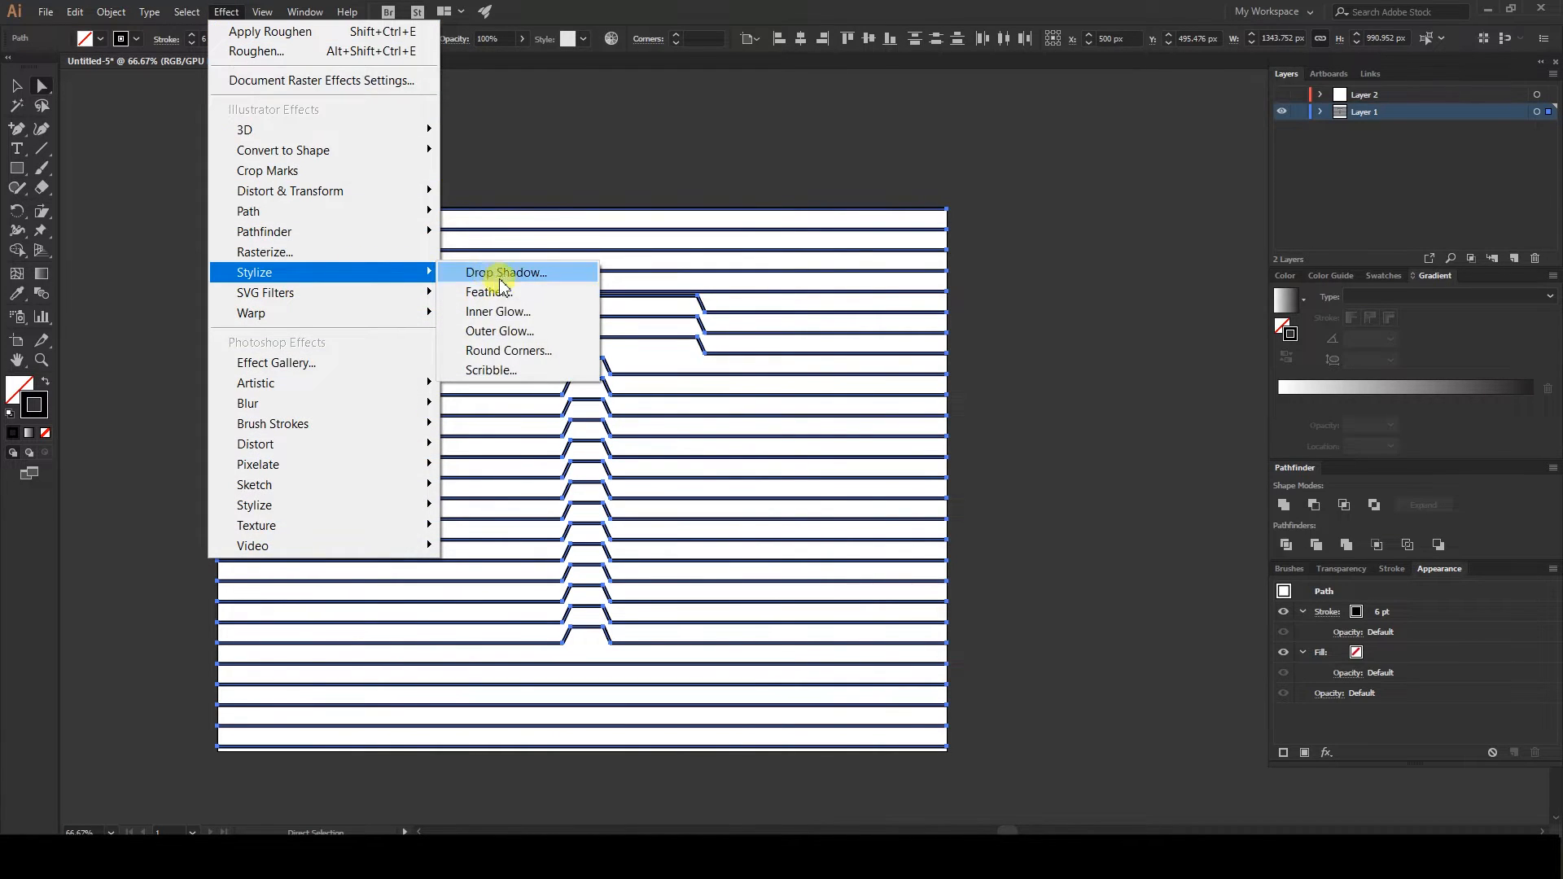
{"action": "left_click", "coordinate": [517, 350]}
{"action": "left_click", "coordinate": [33, 93]}
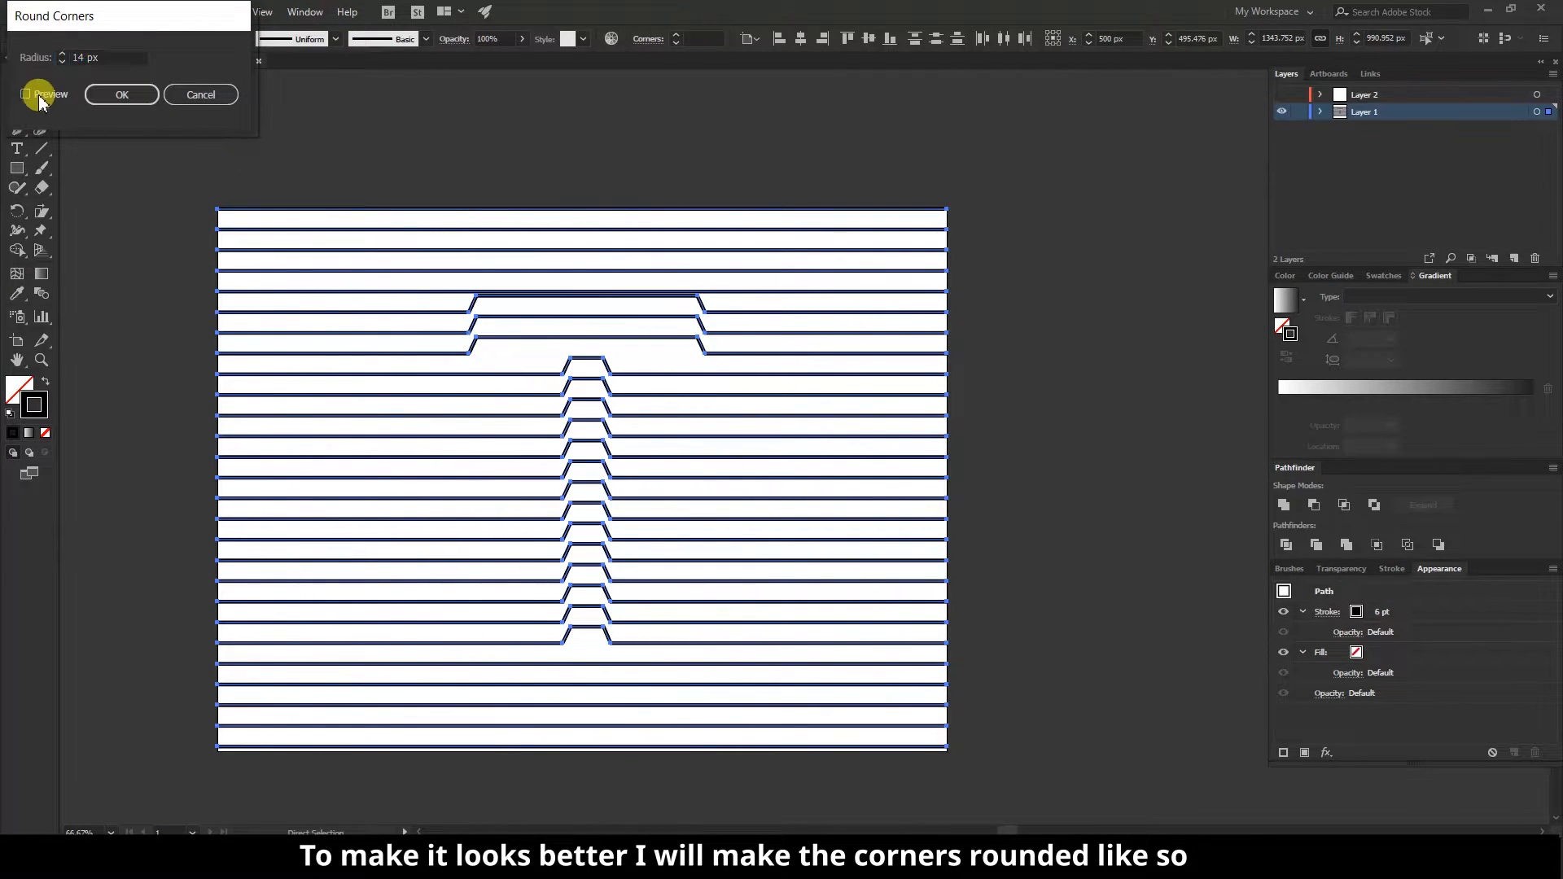
{"action": "left_click_drag", "start_coordinate": [91, 16], "coordinate": [1080, 426]}
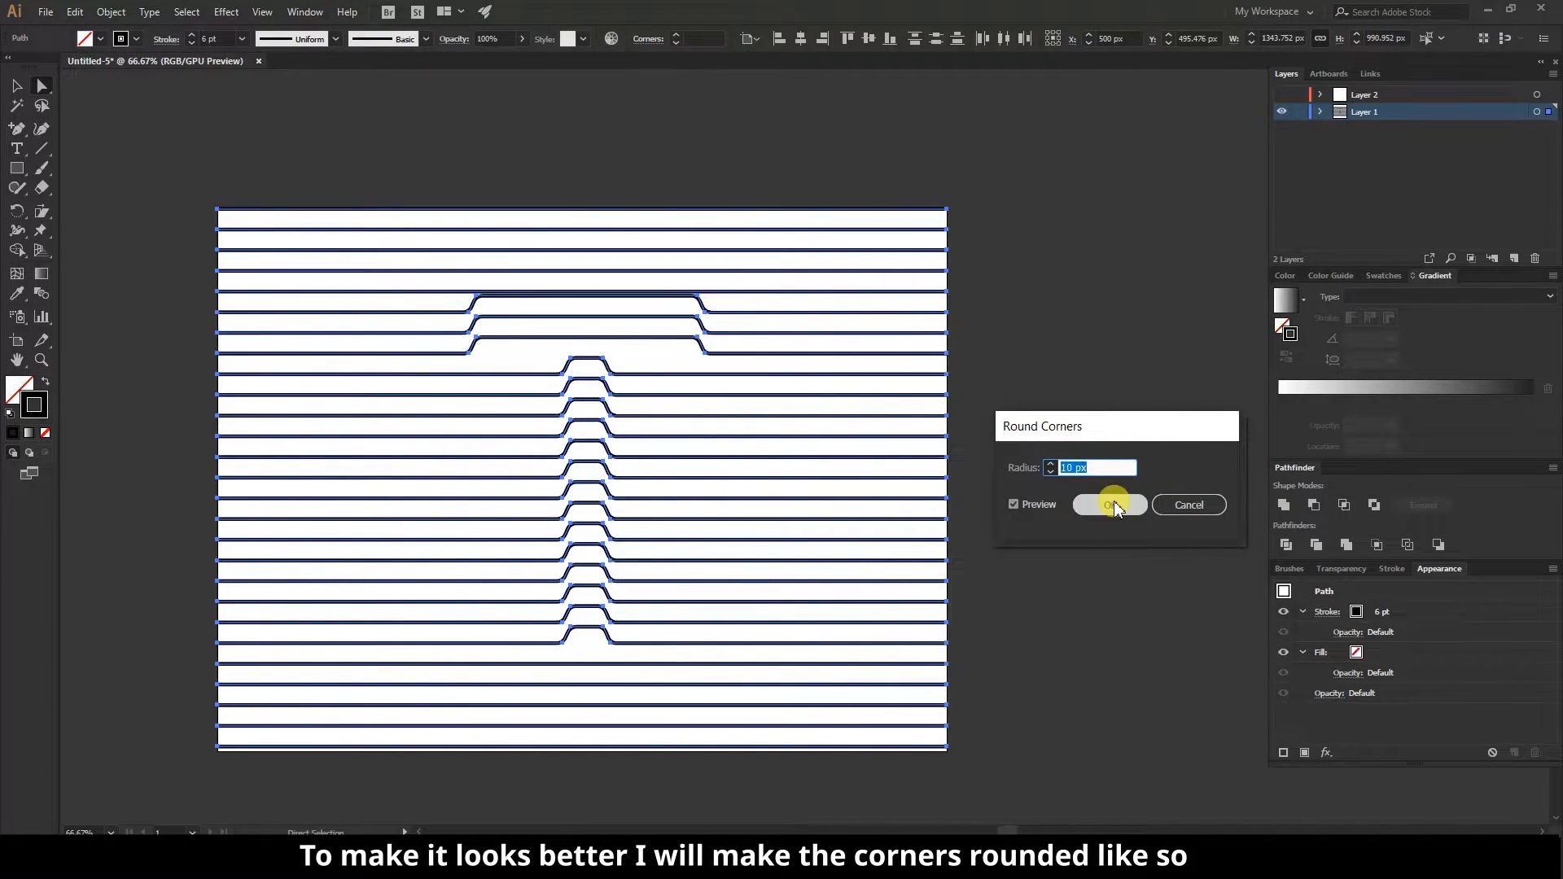
{"action": "left_click", "coordinate": [1110, 504]}
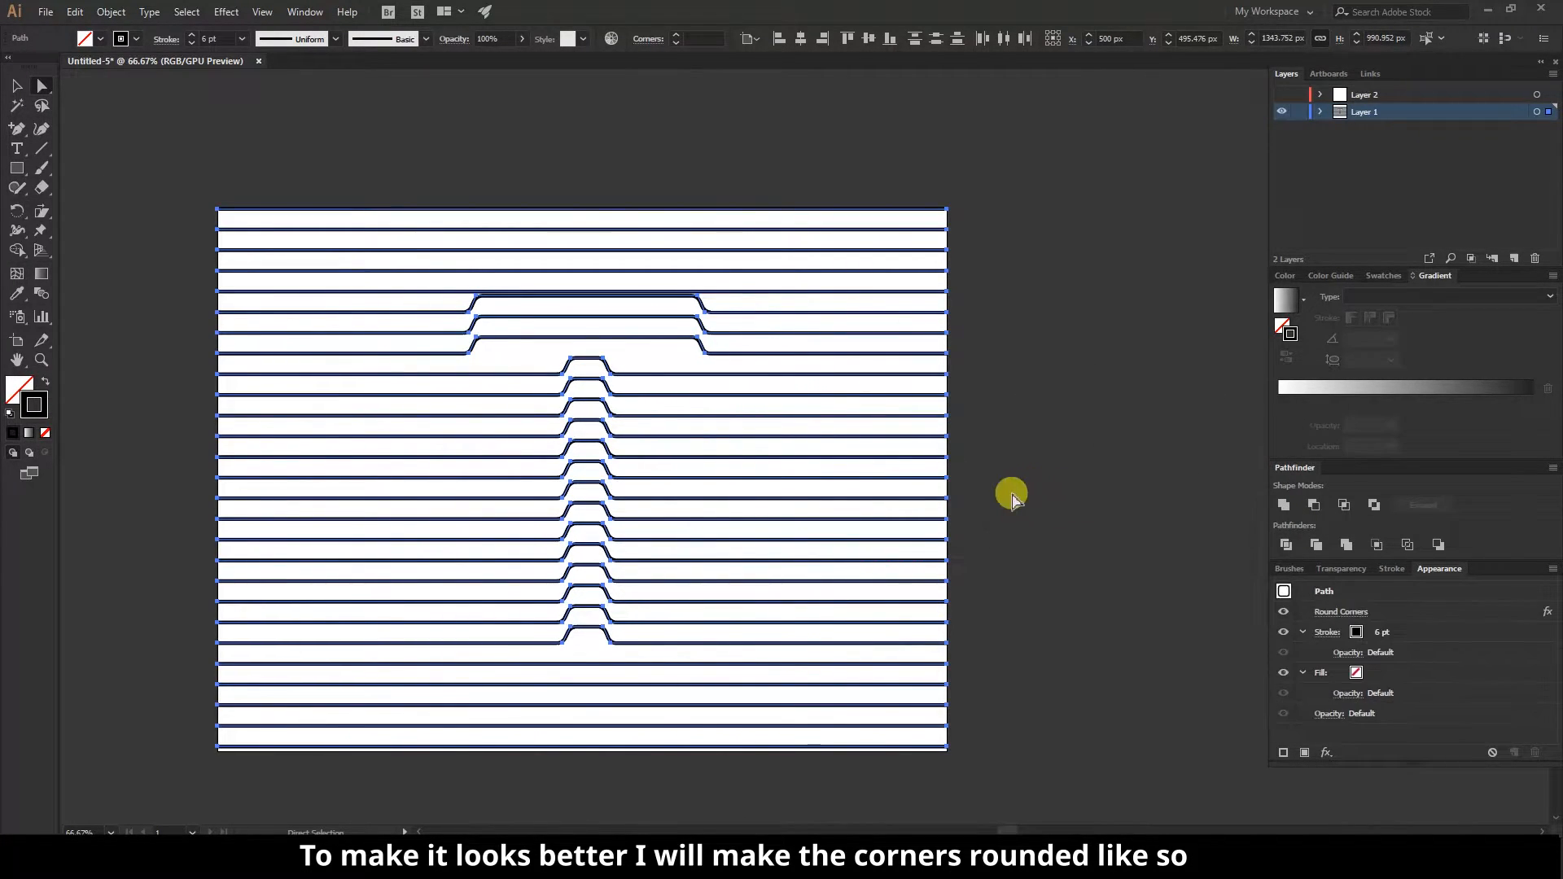
{"action": "left_click", "coordinate": [1284, 612]}
{"action": "left_click", "coordinate": [1283, 614]}
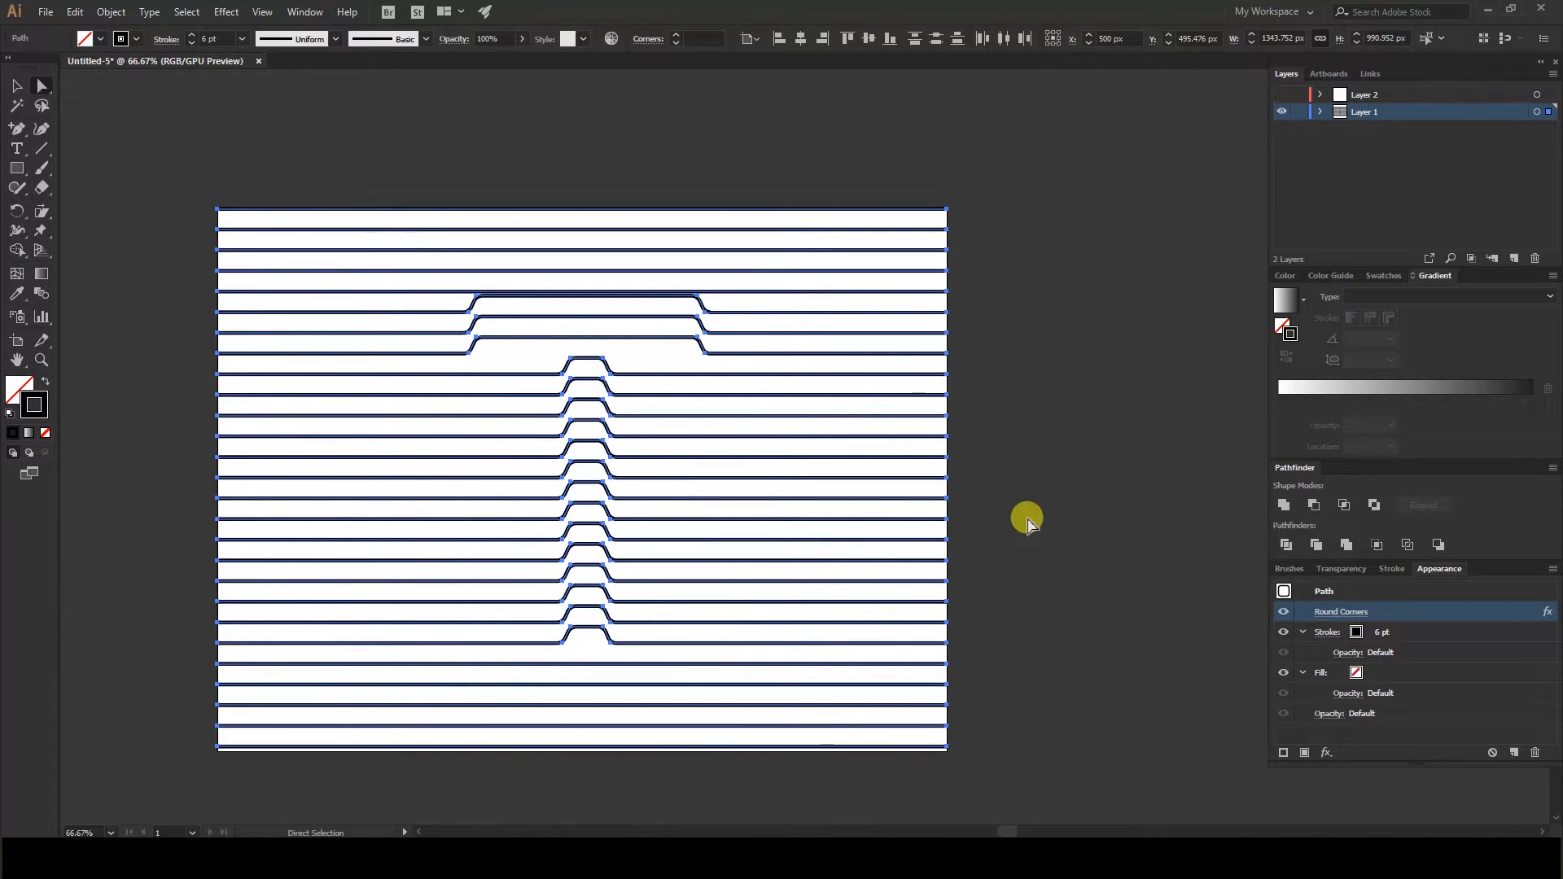
- Start a Roughen effect on the selected lines with preview on, absolute size and smooth points
{"action": "left_click", "coordinate": [229, 14]}
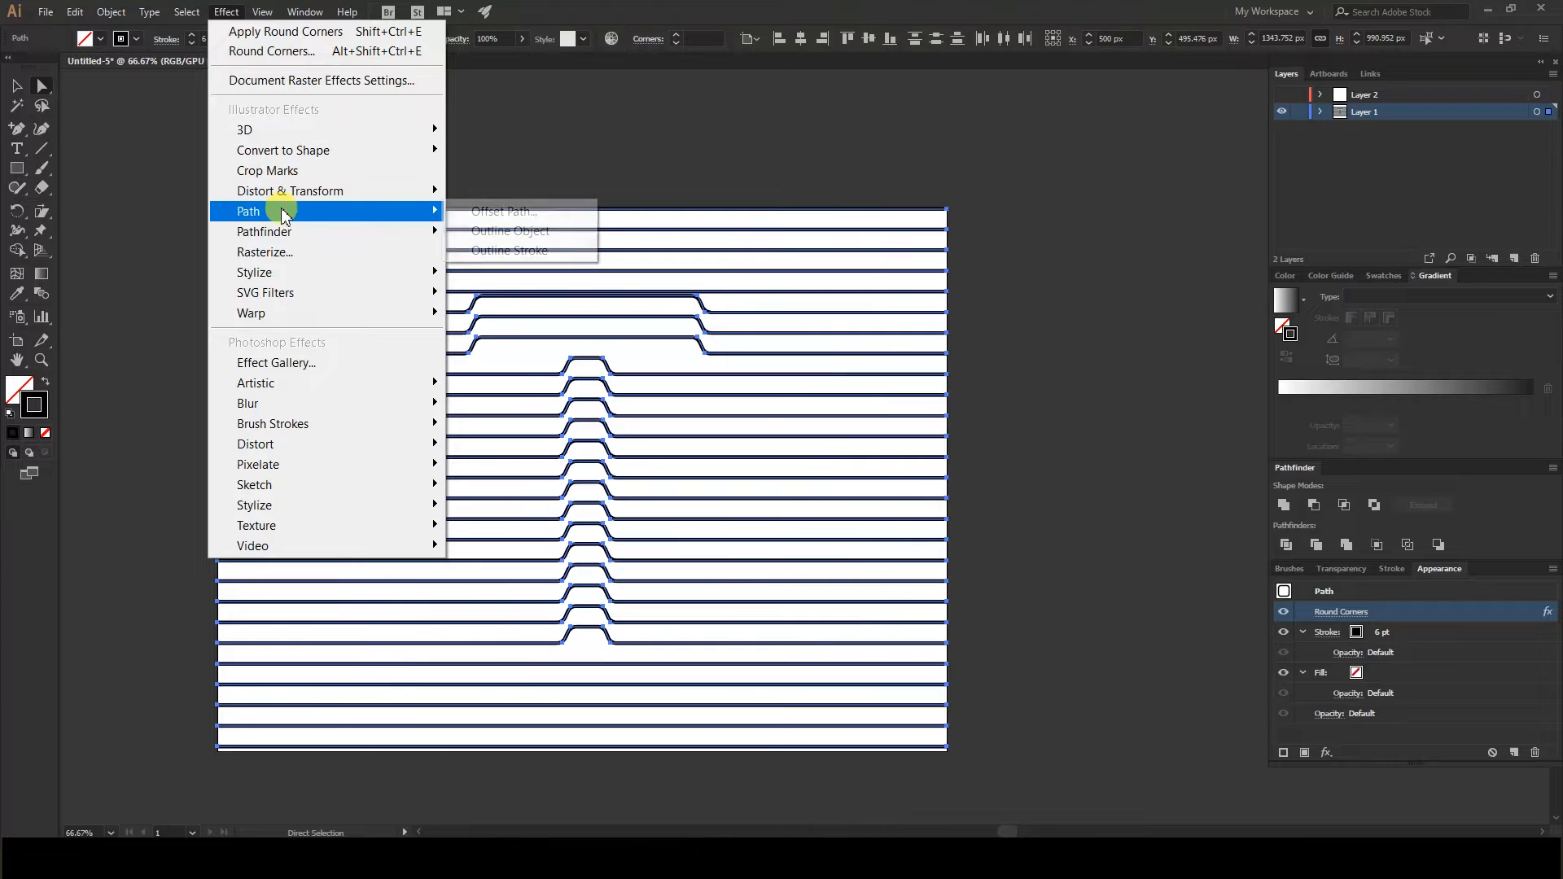
{"action": "mouse_move", "coordinate": [293, 192]}
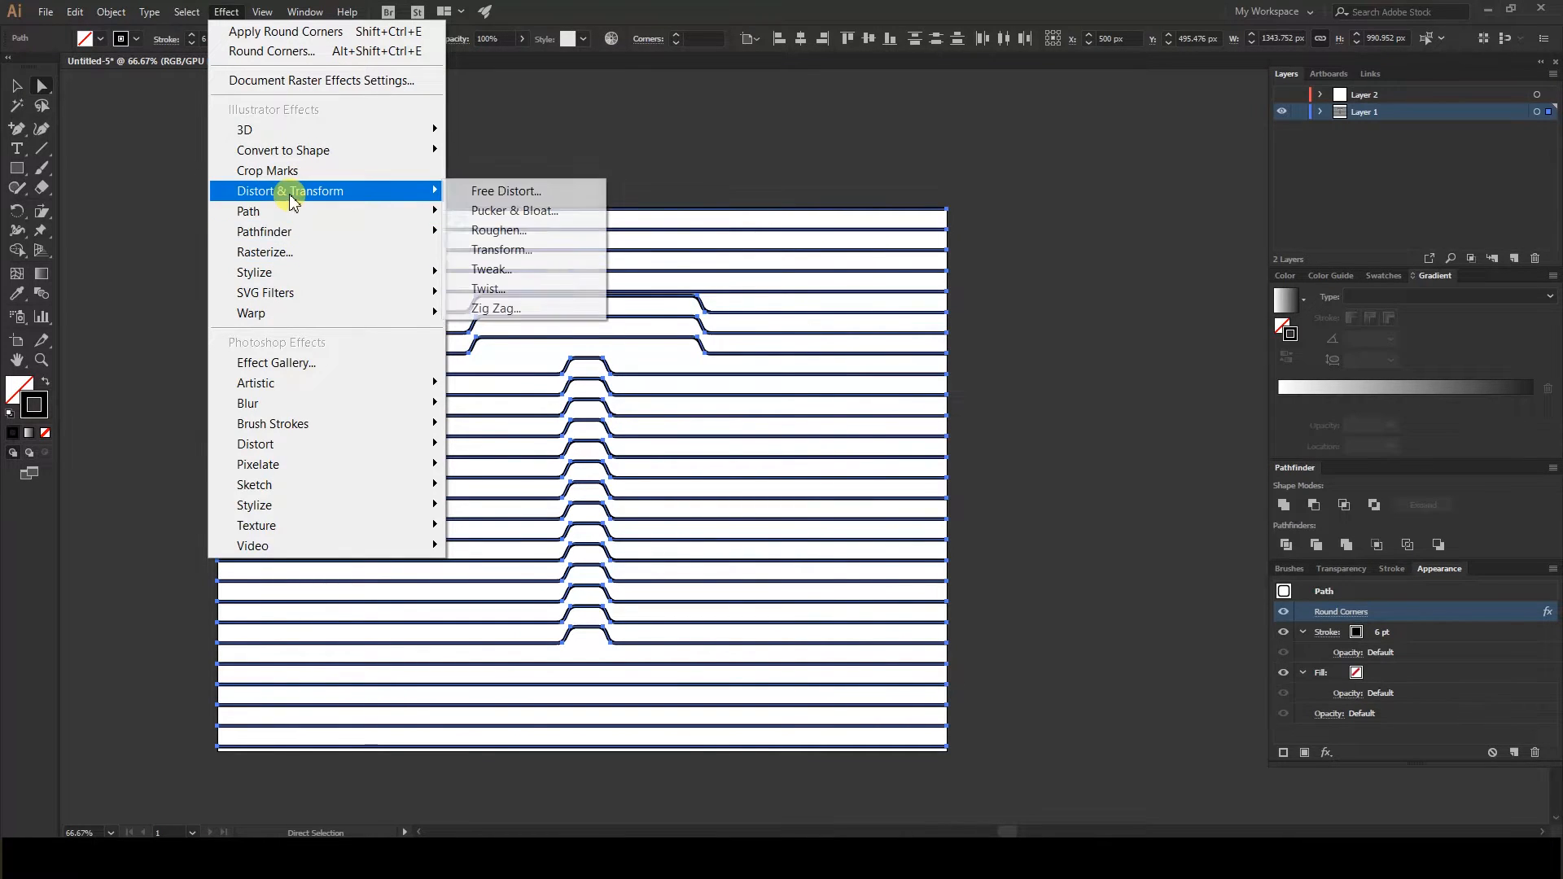
{"action": "left_click", "coordinate": [526, 233]}
{"action": "left_click_drag", "start_coordinate": [237, 231], "coordinate": [1147, 151]}
{"action": "left_click", "coordinate": [997, 360]}
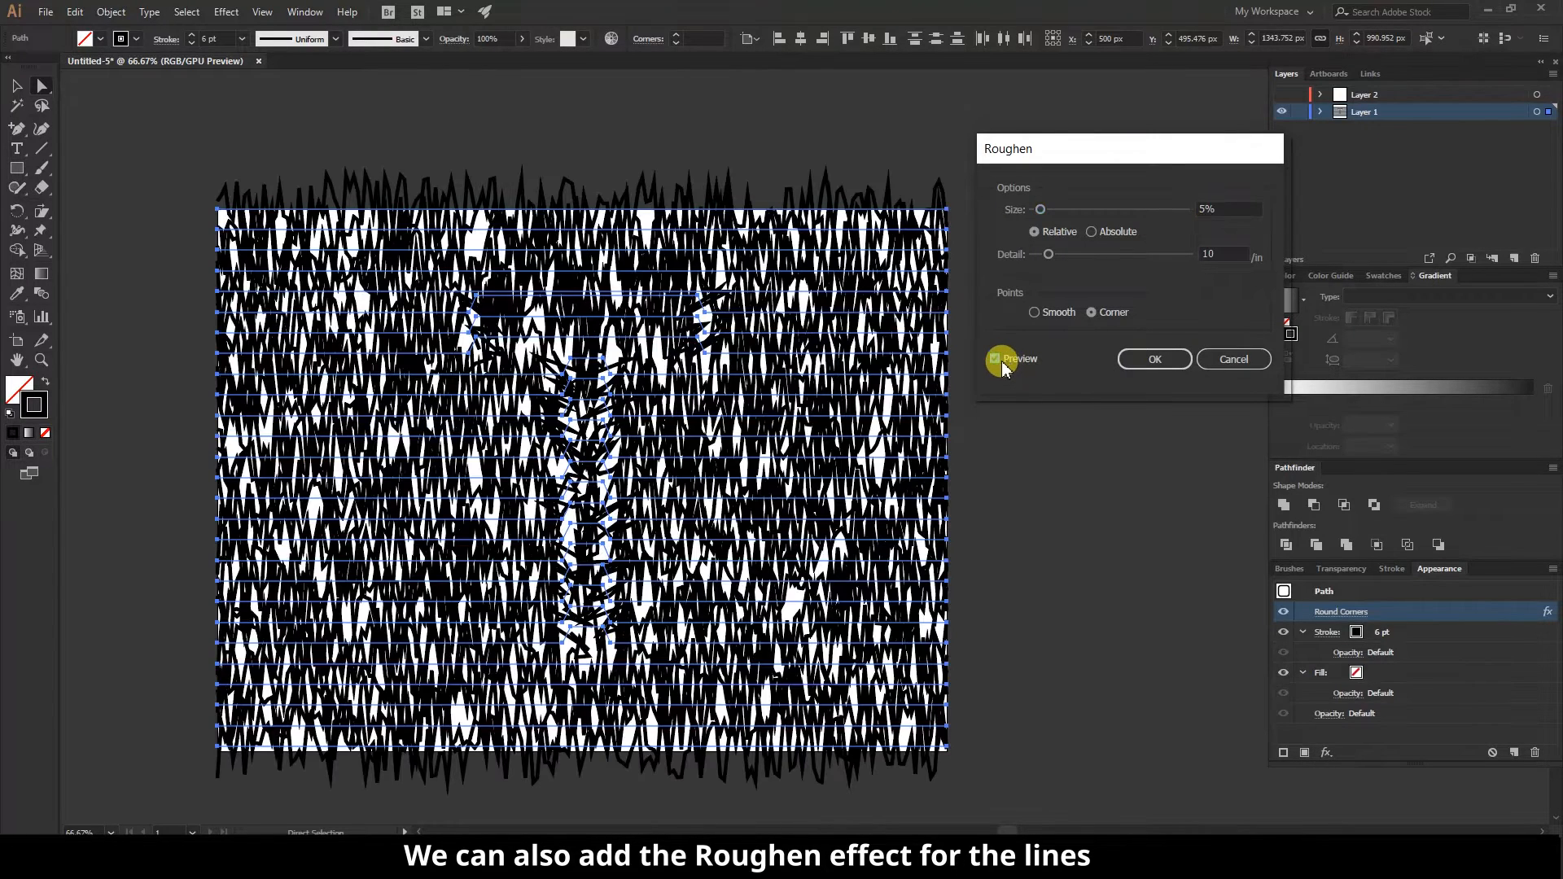
{"action": "left_click", "coordinate": [1091, 233]}
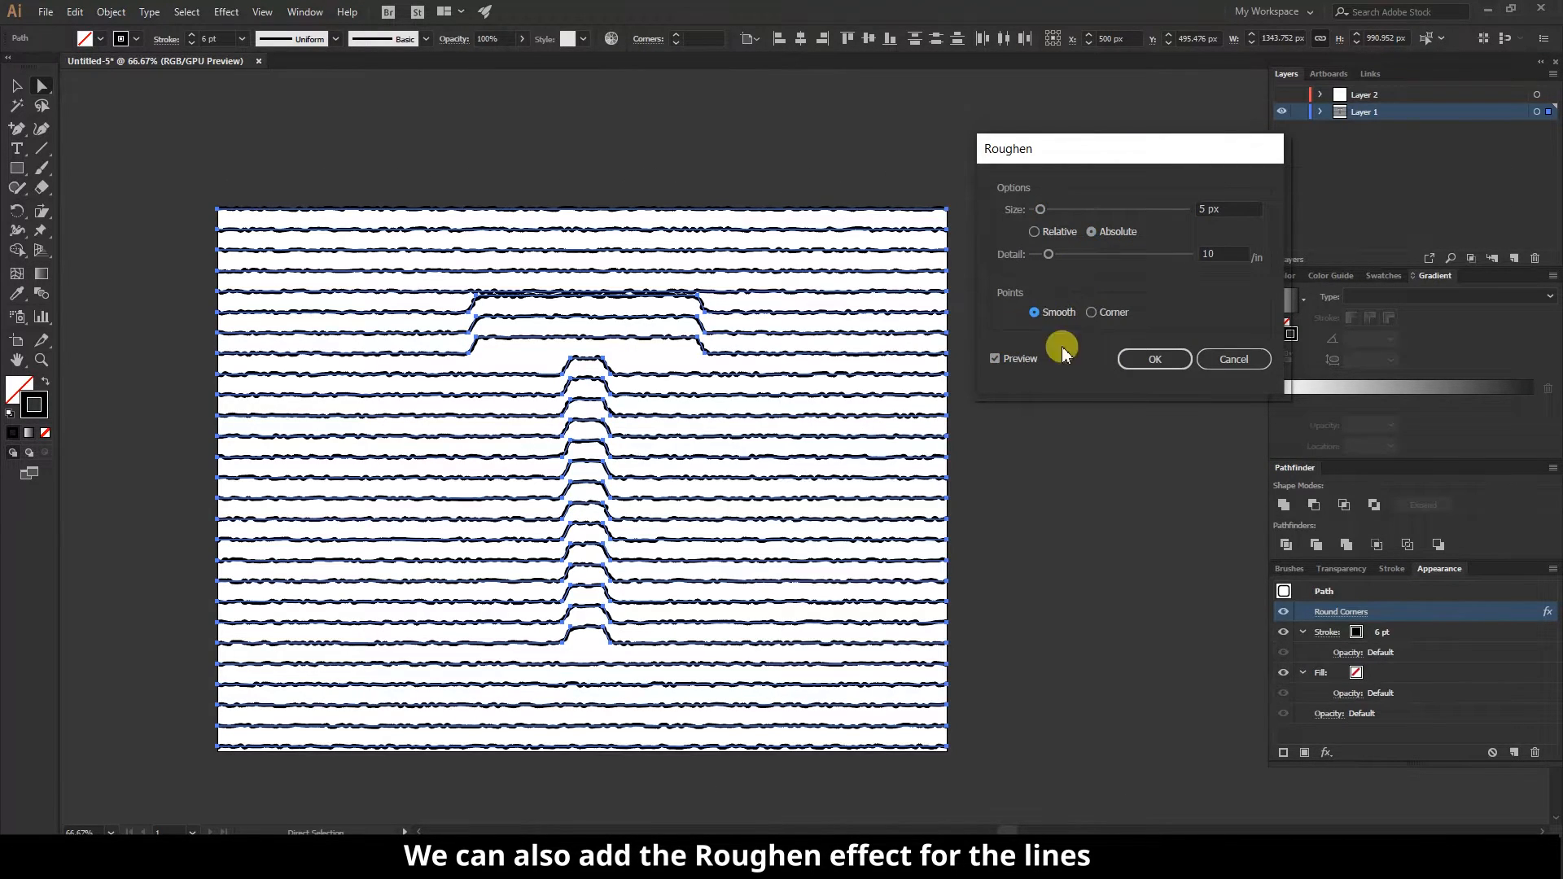
- Set the Roughen detail to 2 per inch
{"action": "left_click", "coordinate": [1220, 255]}
{"action": "key", "text": "Down"}
{"action": "key", "text": "Down"}
{"action": "key", "text": "Down"}
{"action": "key", "text": "Down"}
{"action": "key", "text": "Down"}
{"action": "key", "text": "Down"}
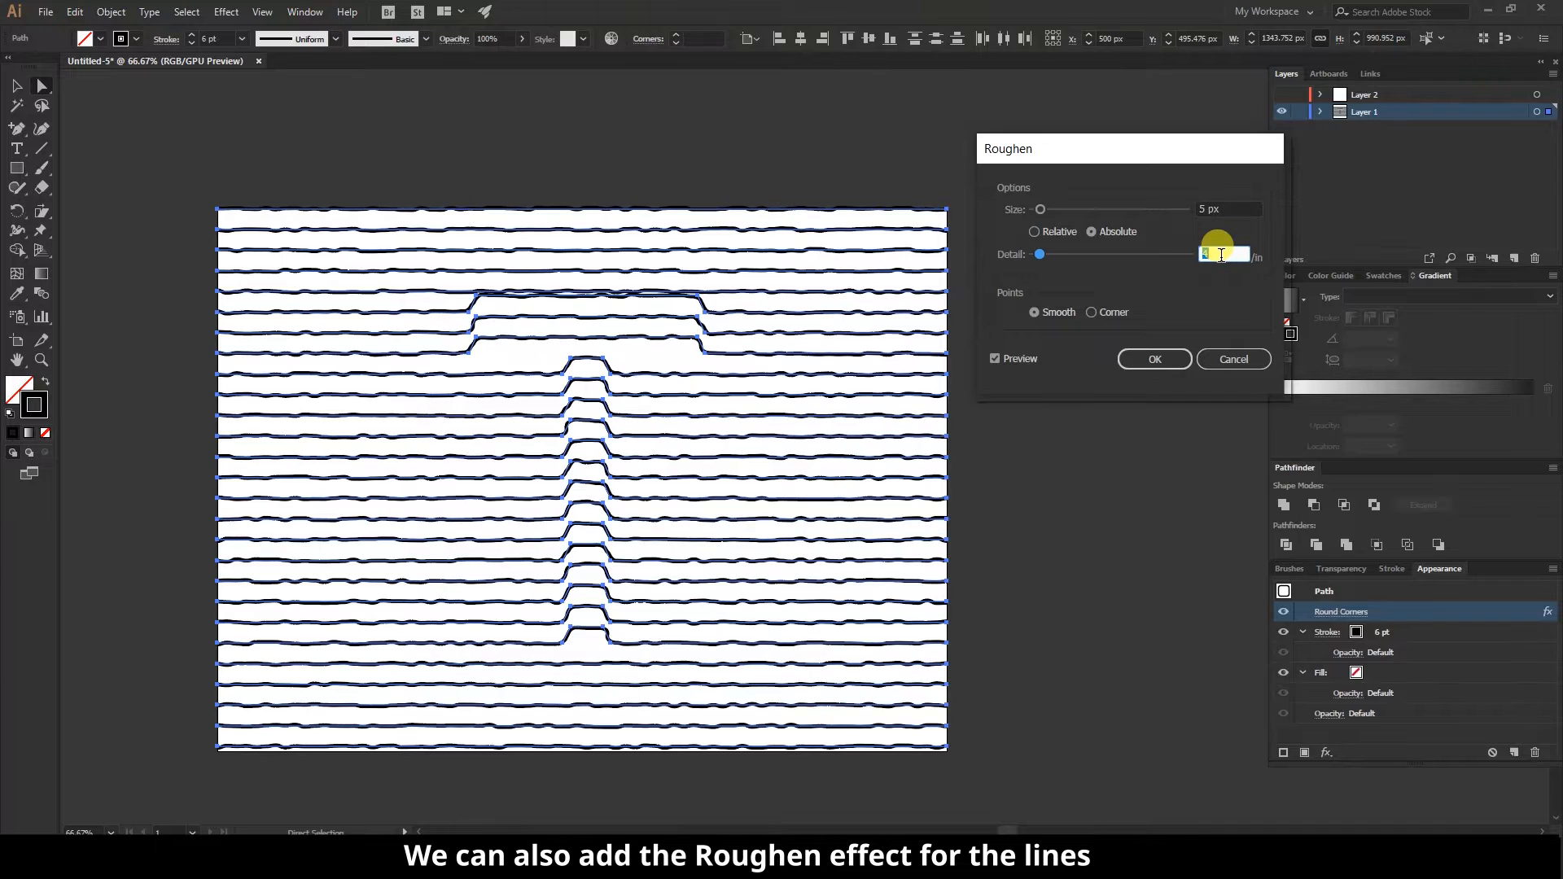
{"action": "key", "text": "Down"}
{"action": "key", "text": "Down"}
- Reduce the Roughen size to 3 px and set its detail to 1 per inch
{"action": "left_click", "coordinate": [1225, 210]}
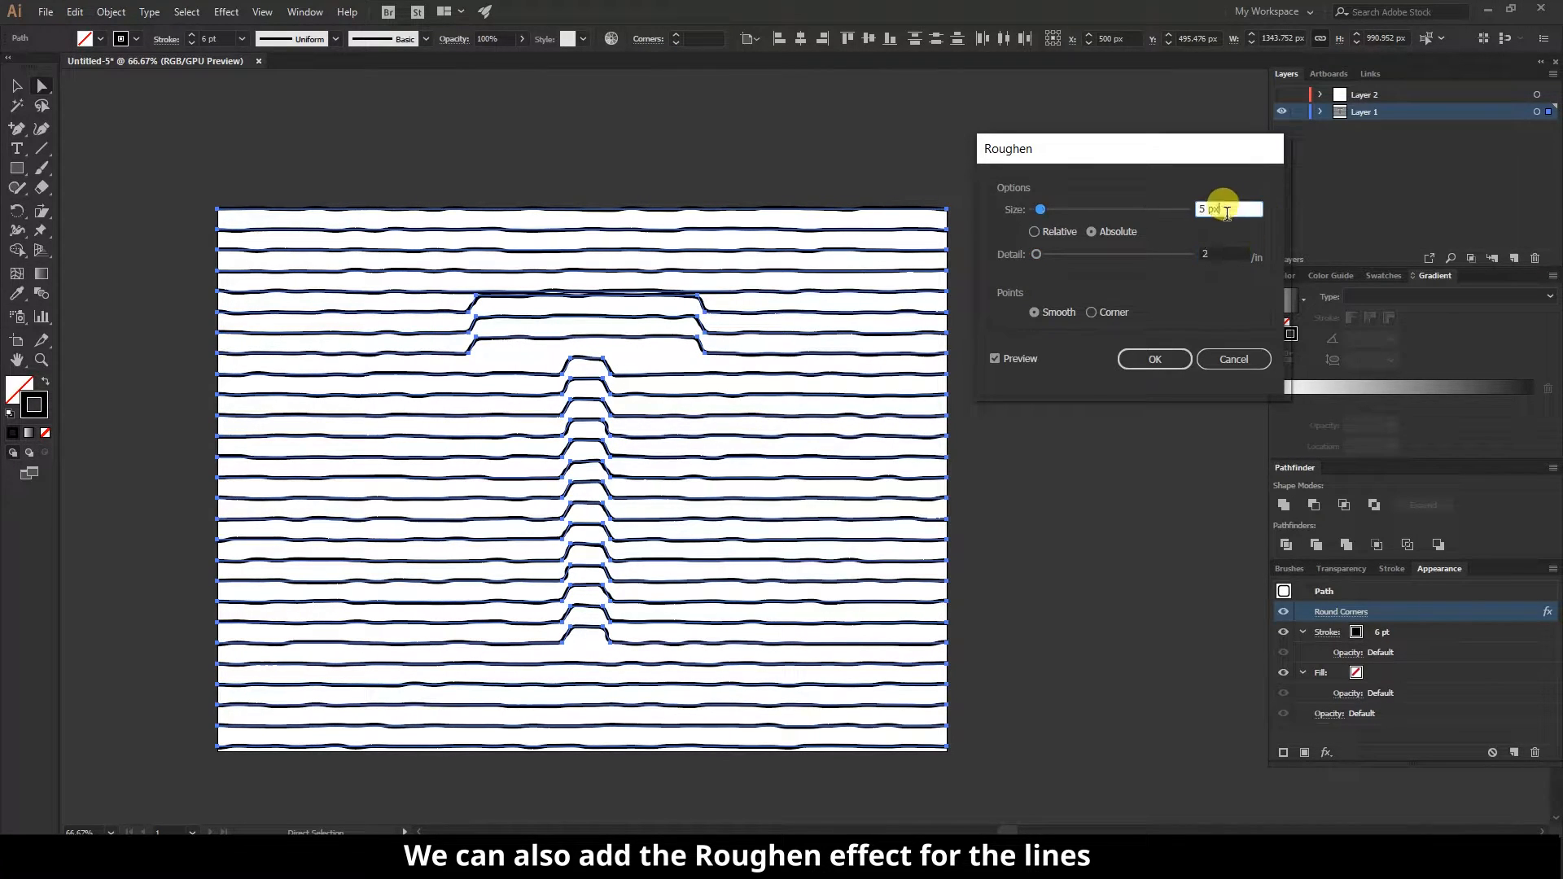
{"action": "key", "text": "Down"}
{"action": "key", "text": "Down"}
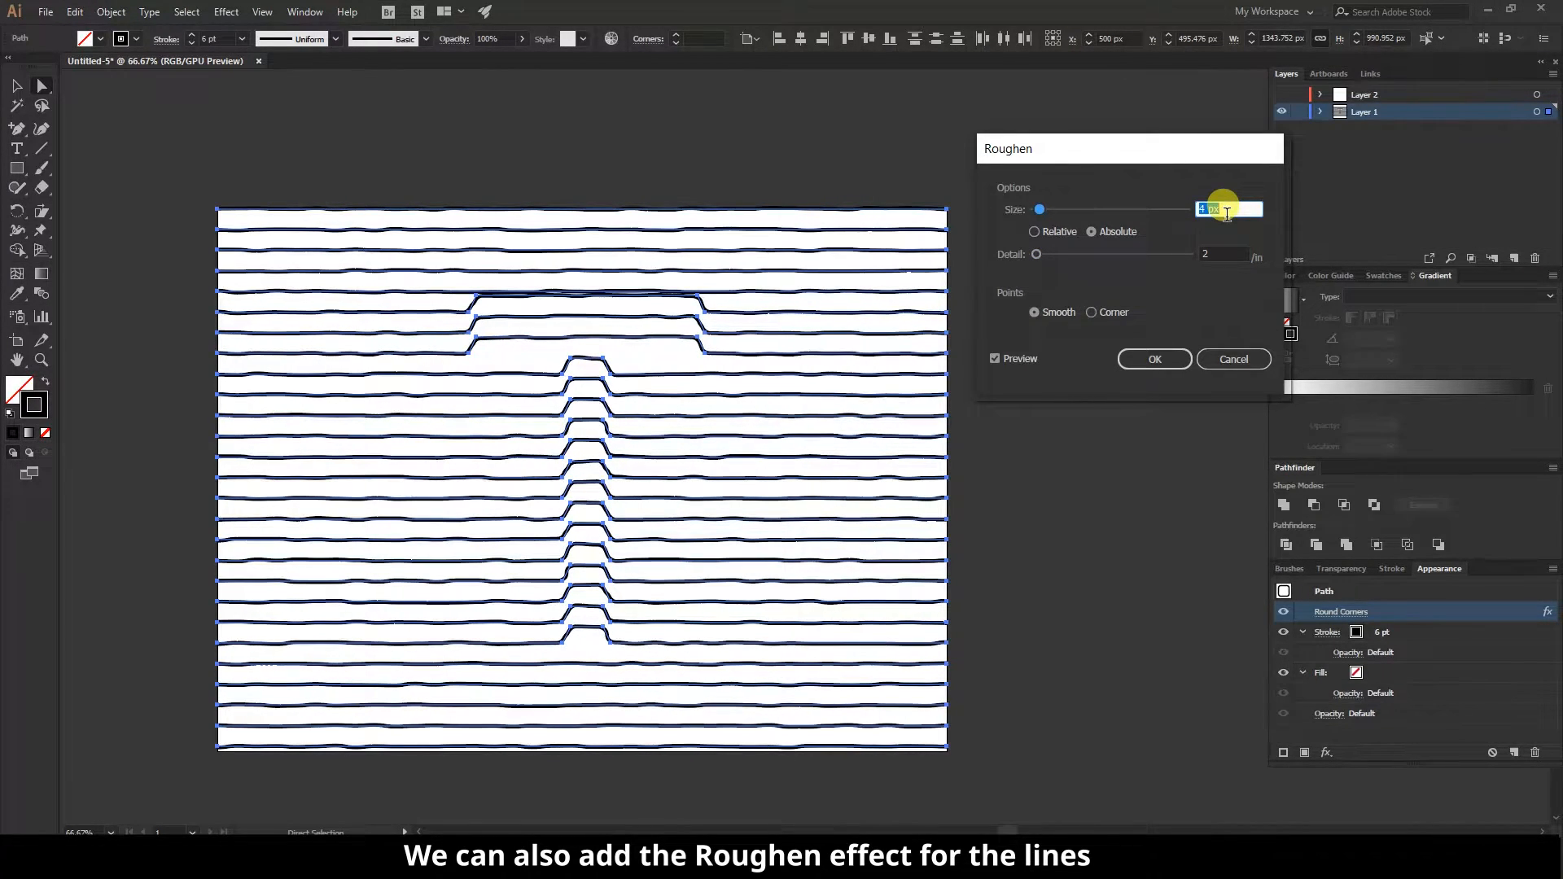
{"action": "left_click", "coordinate": [1229, 254]}
{"action": "key", "text": "Down"}
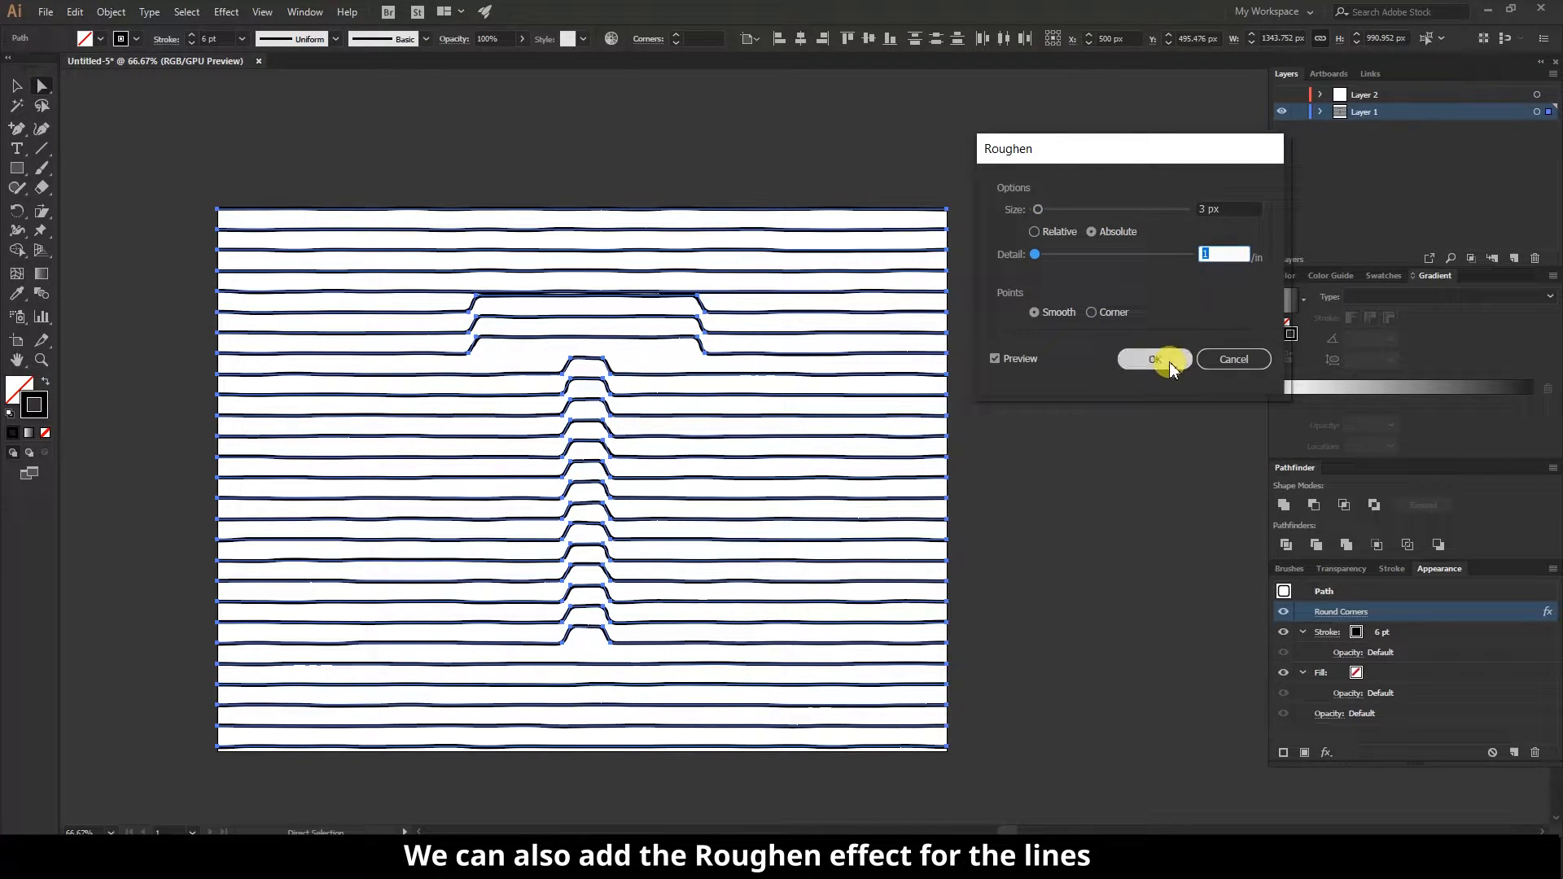
- Set the Roughen size to 2 px, apply the effect and deselect the lines
{"action": "left_click", "coordinate": [1231, 210]}
{"action": "key", "text": "Down"}
{"action": "key", "text": "Down"}
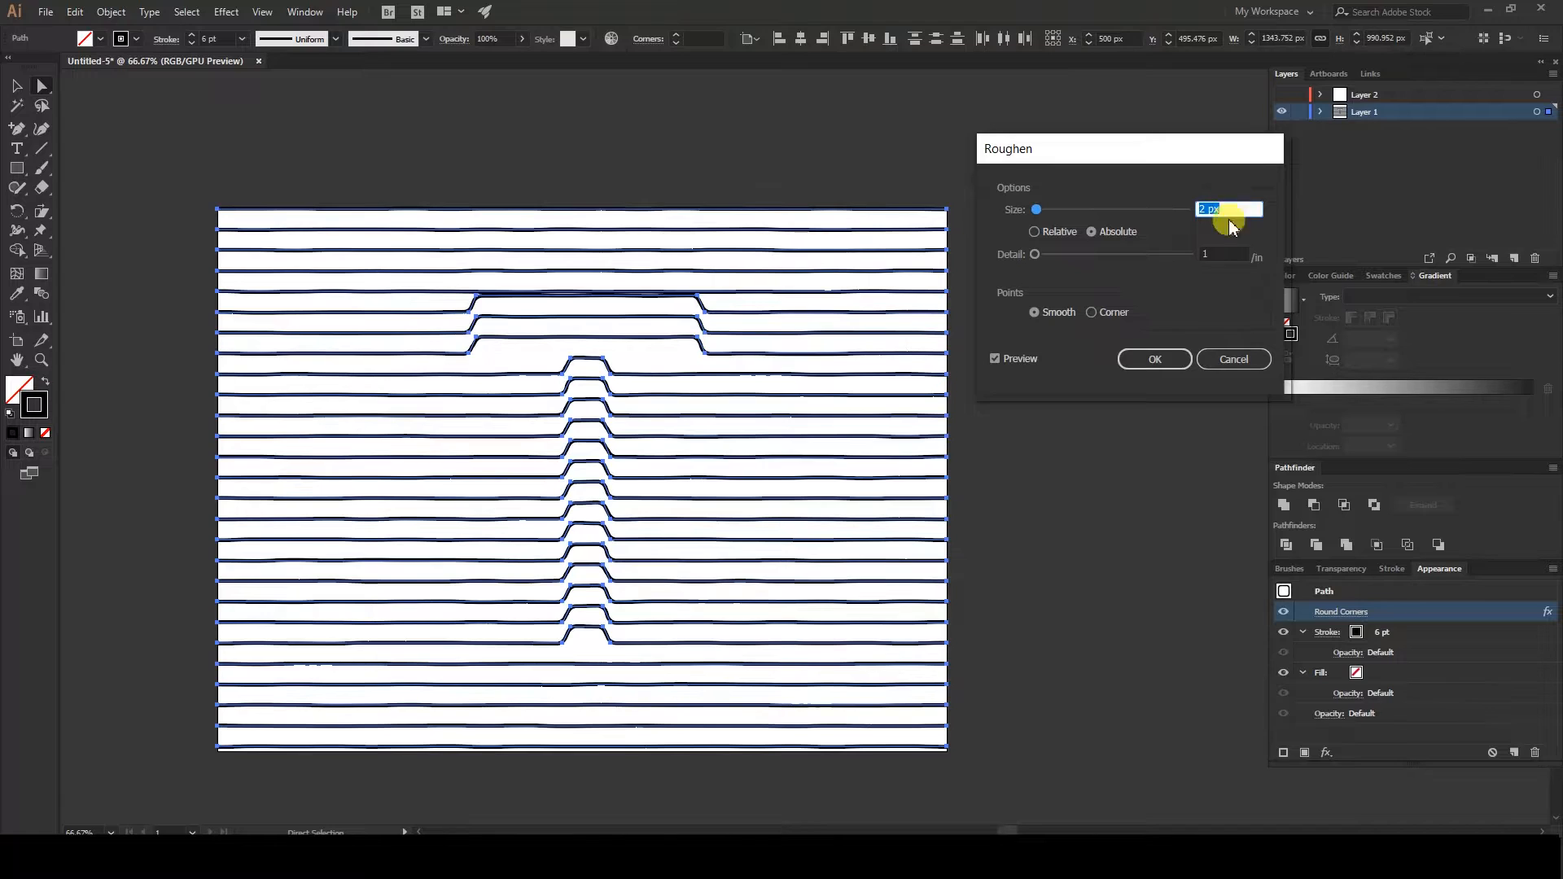
{"action": "left_click", "coordinate": [1154, 359]}
{"action": "left_click", "coordinate": [1092, 377]}
{"action": "scroll", "coordinate": [383, 331], "scroll_direction": "up", "scroll_amount": 1}
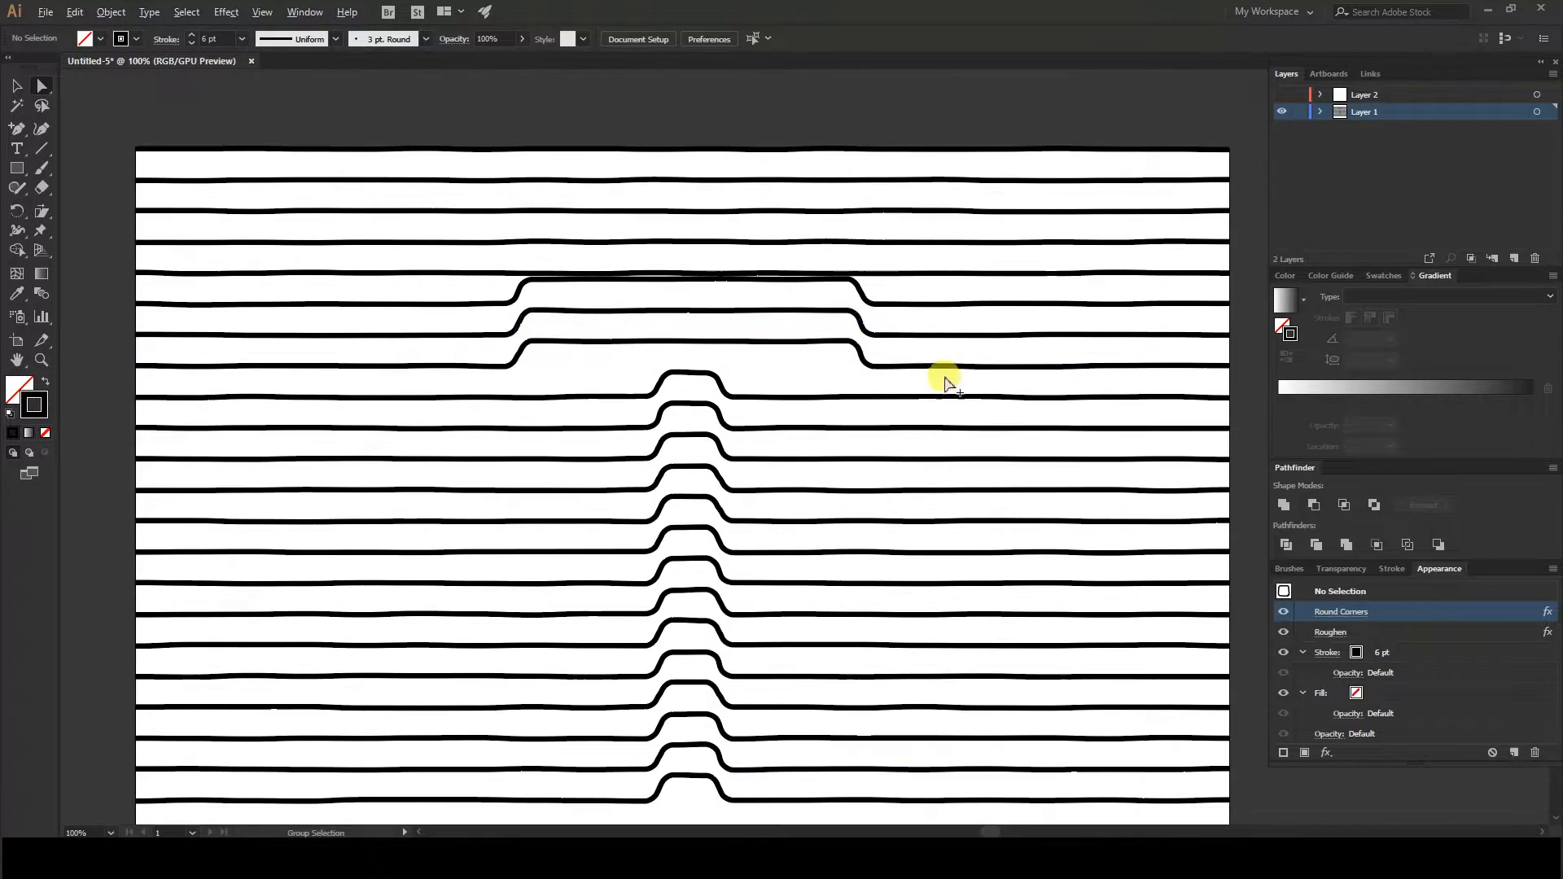
{"action": "left_click_drag", "start_coordinate": [936, 376], "coordinate": [750, 315]}
{"action": "scroll", "coordinate": [877, 293], "scroll_direction": "down", "scroll_amount": 1}
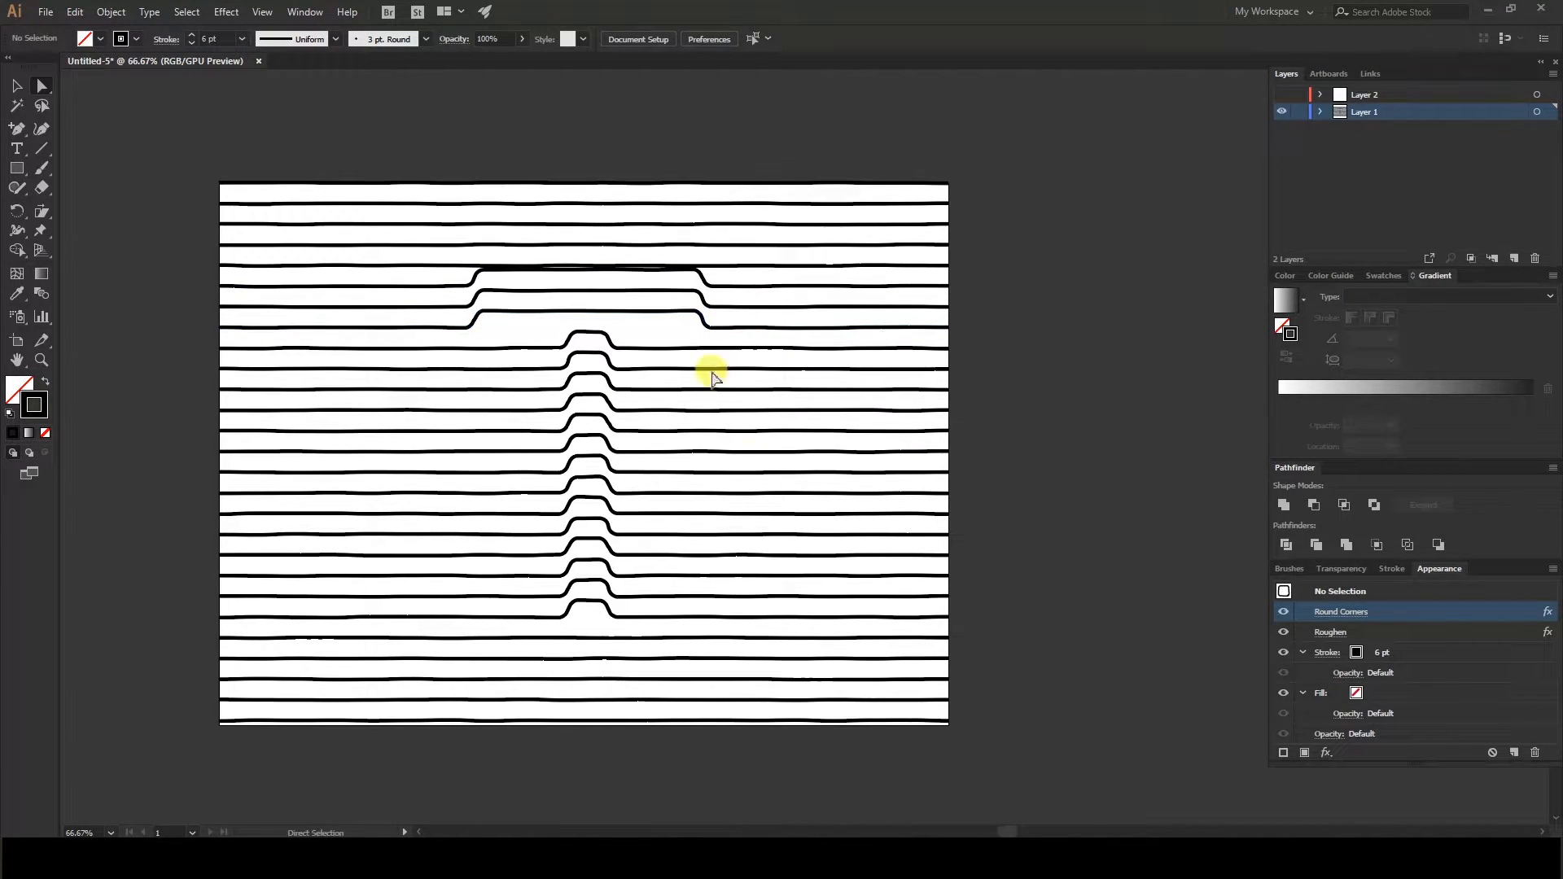
- On a new layer below the locked Layer 1, draw a 1343.752 × 1000 px rectangle over the artboard with black fill and no stroke
{"action": "left_click", "coordinate": [1515, 260]}
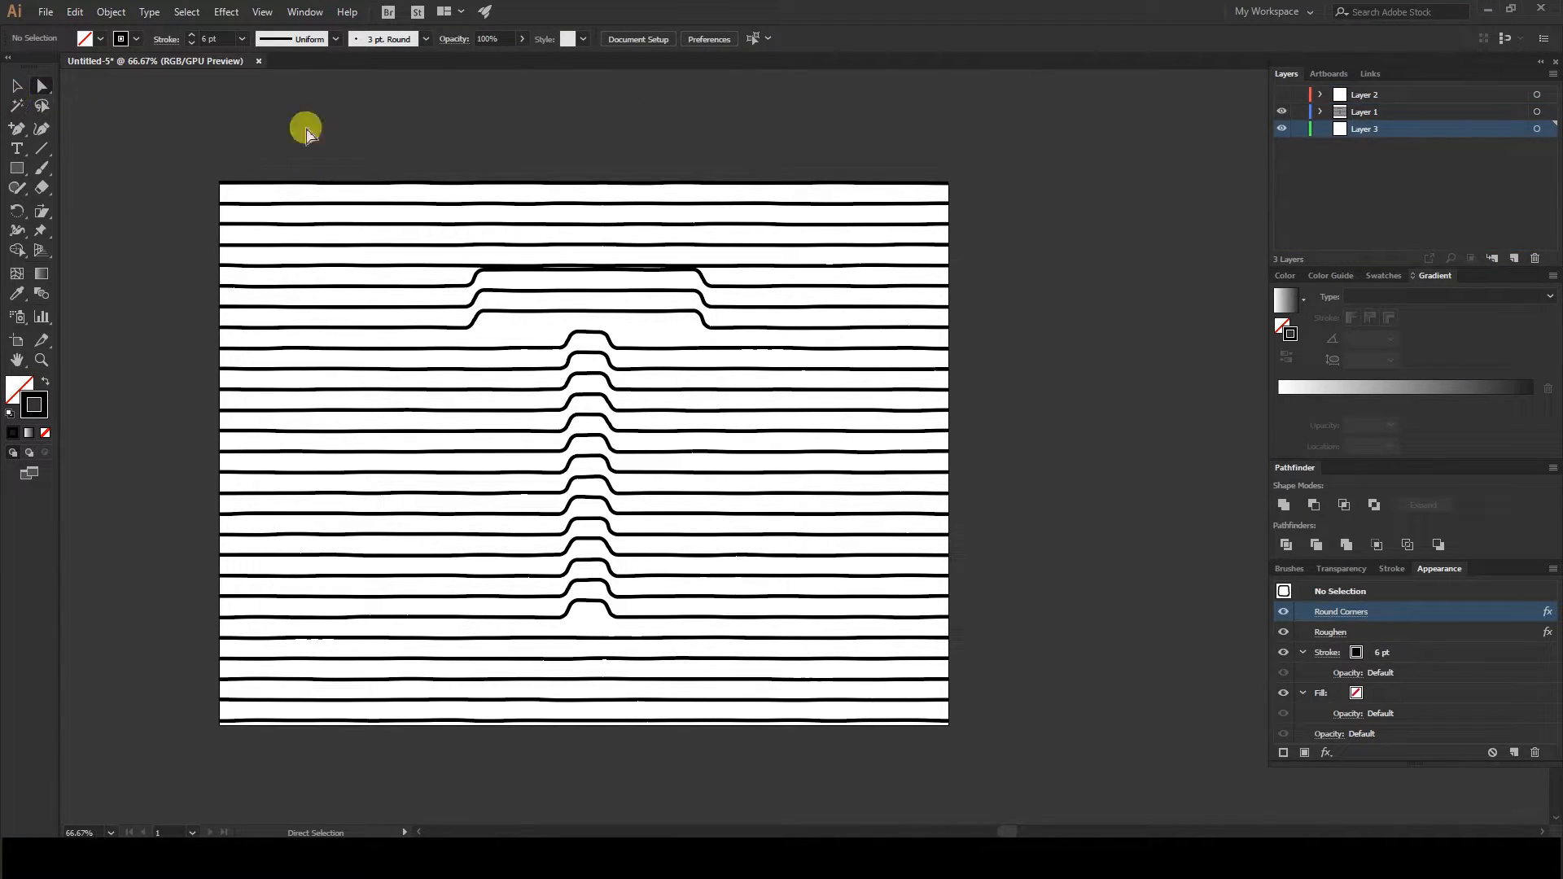
{"action": "left_click", "coordinate": [1301, 112]}
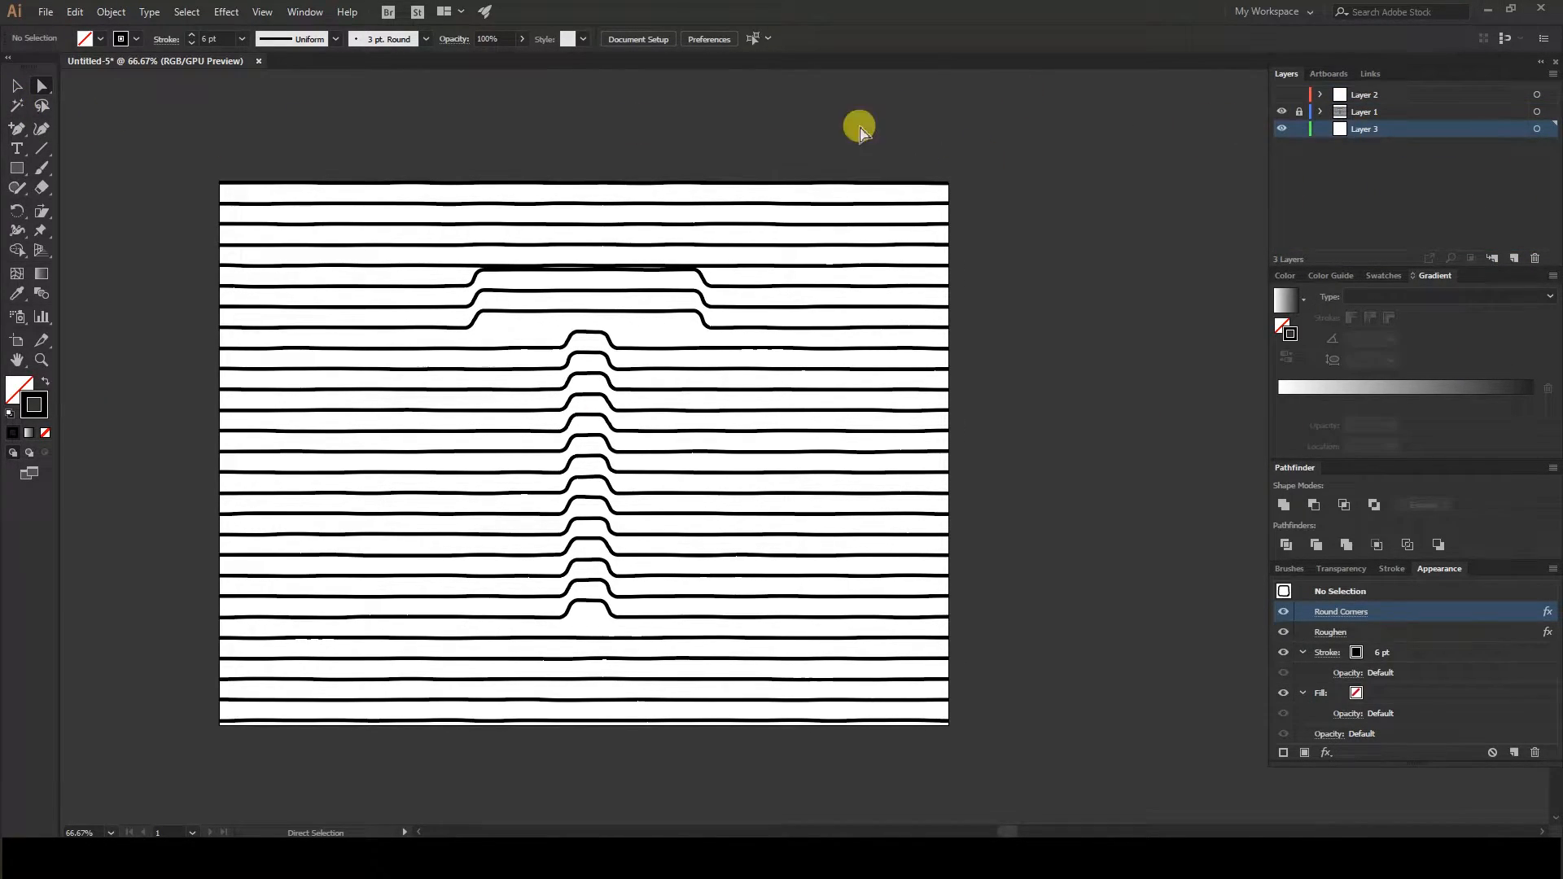
{"action": "left_click", "coordinate": [13, 175]}
{"action": "left_click_drag", "start_coordinate": [219, 183], "coordinate": [948, 724]}
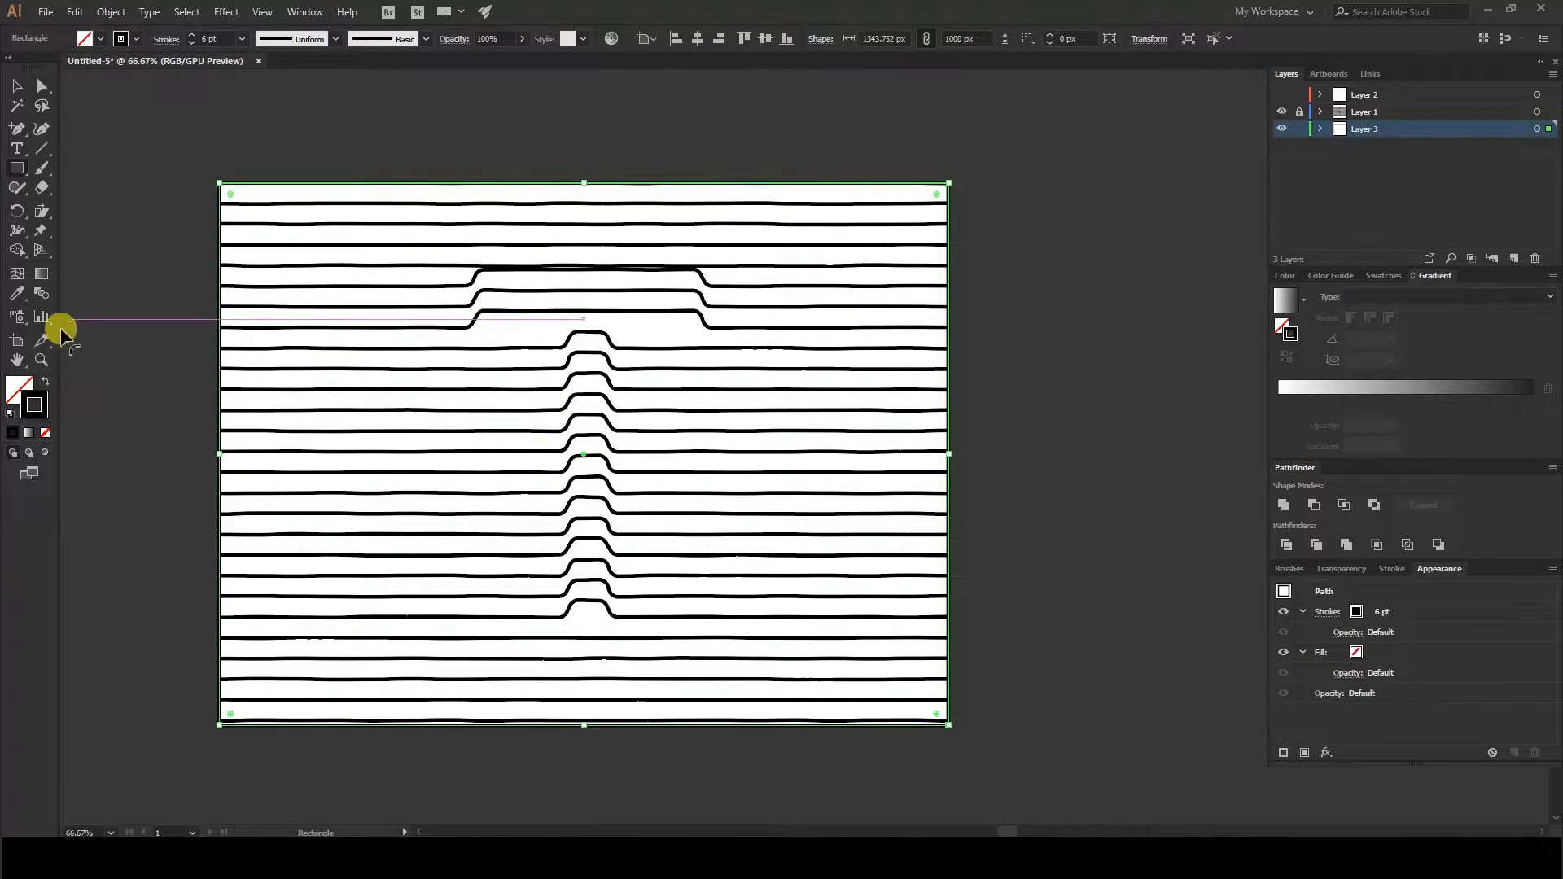
{"action": "left_click", "coordinate": [46, 383]}
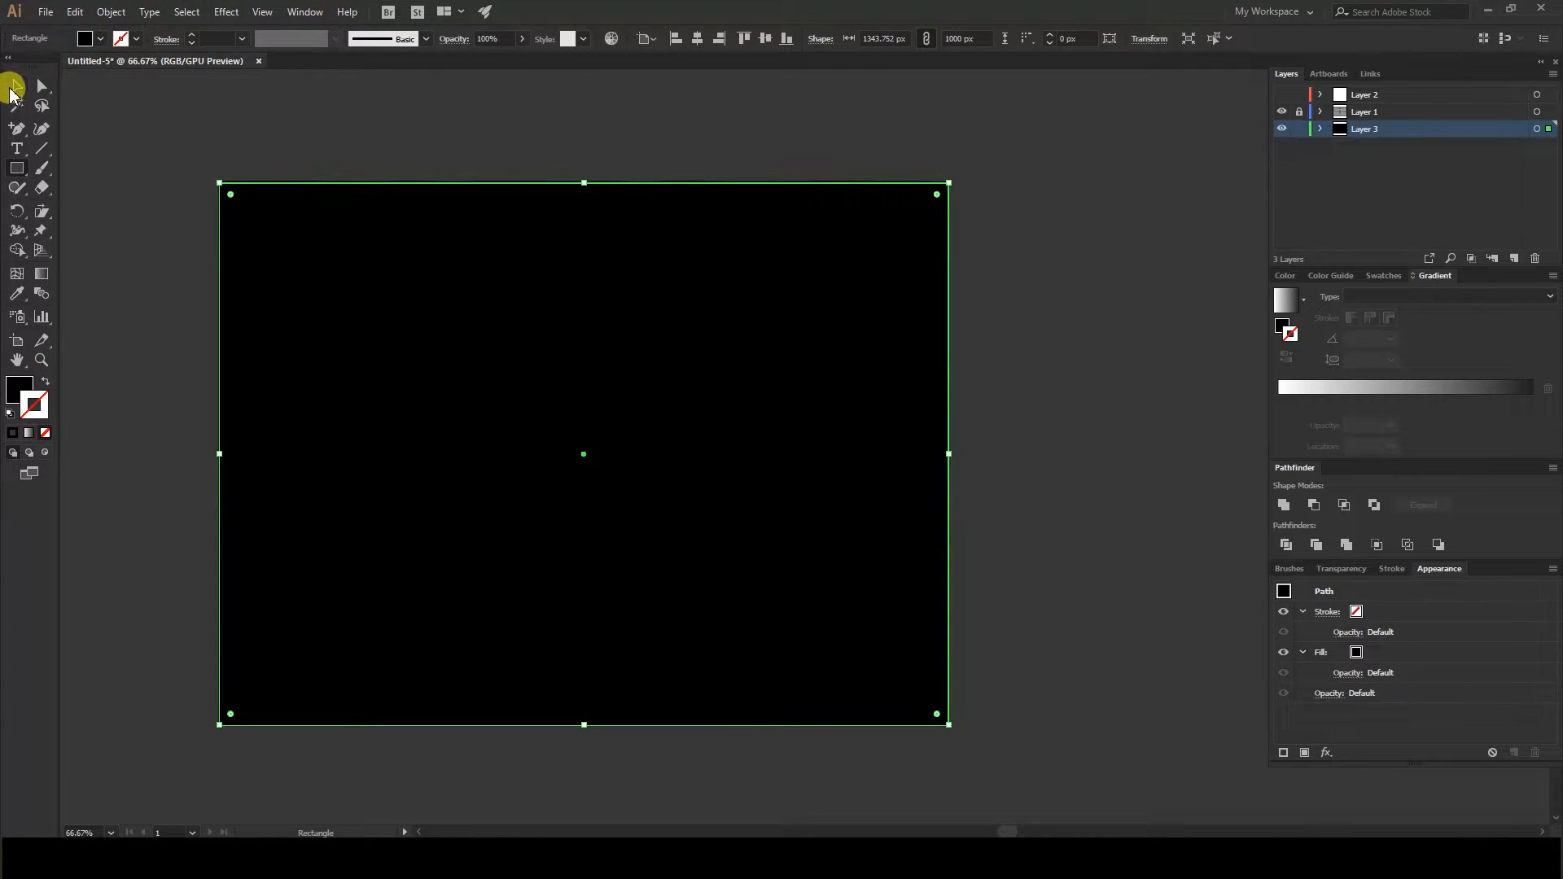
{"action": "left_click", "coordinate": [12, 88]}
{"action": "left_click", "coordinate": [245, 144]}
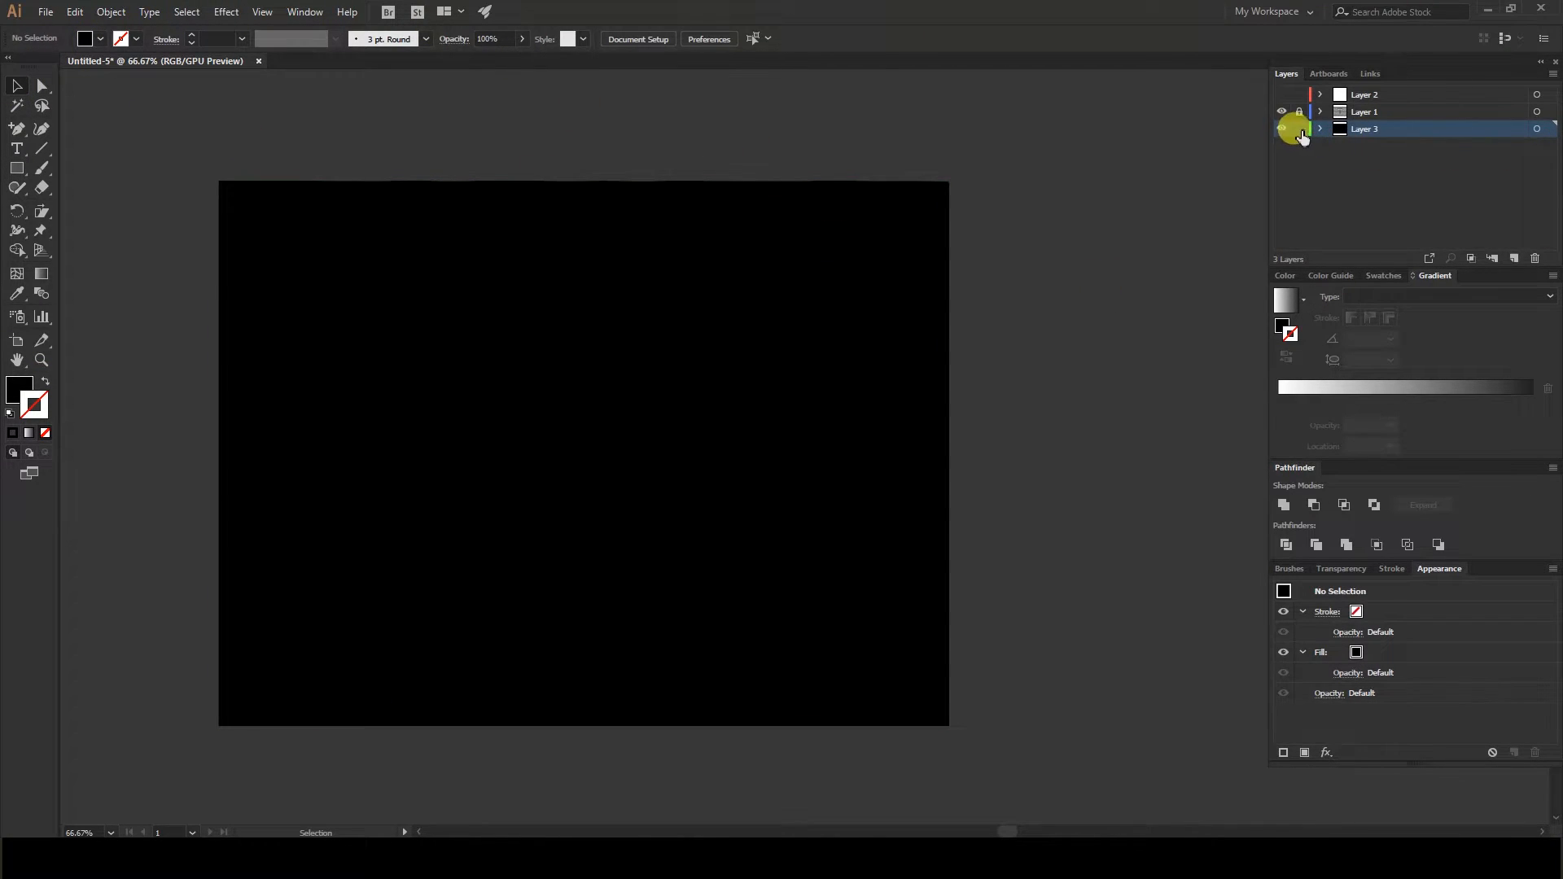
- Try bright blue and darker blue stroke colors on all the Layer 1 lines, ending with dark indigo
{"action": "left_click", "coordinate": [1536, 112]}
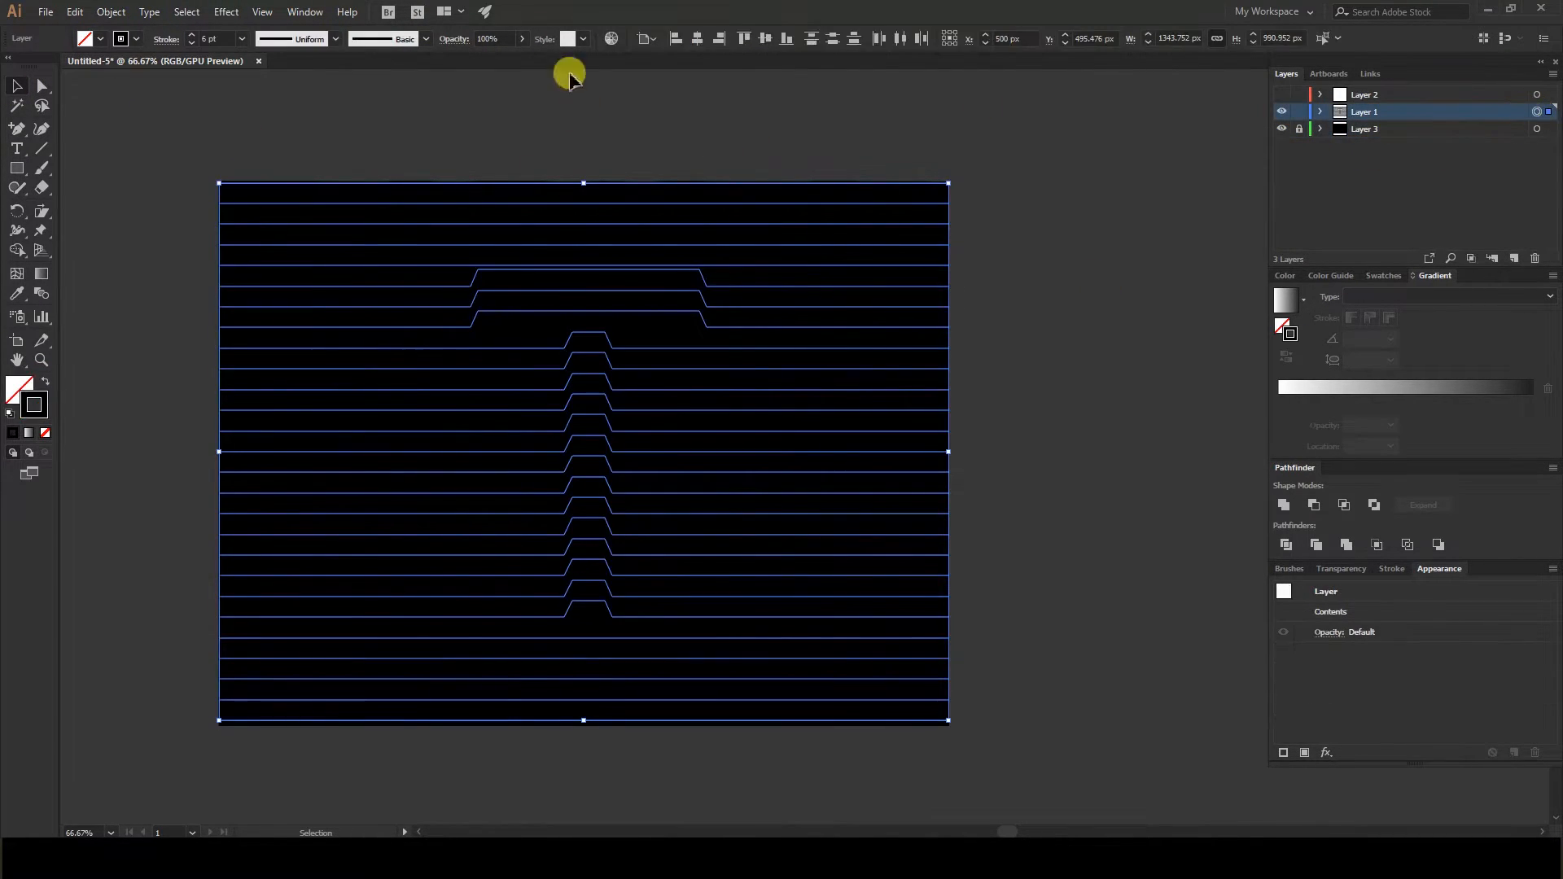
{"action": "left_click", "coordinate": [136, 42]}
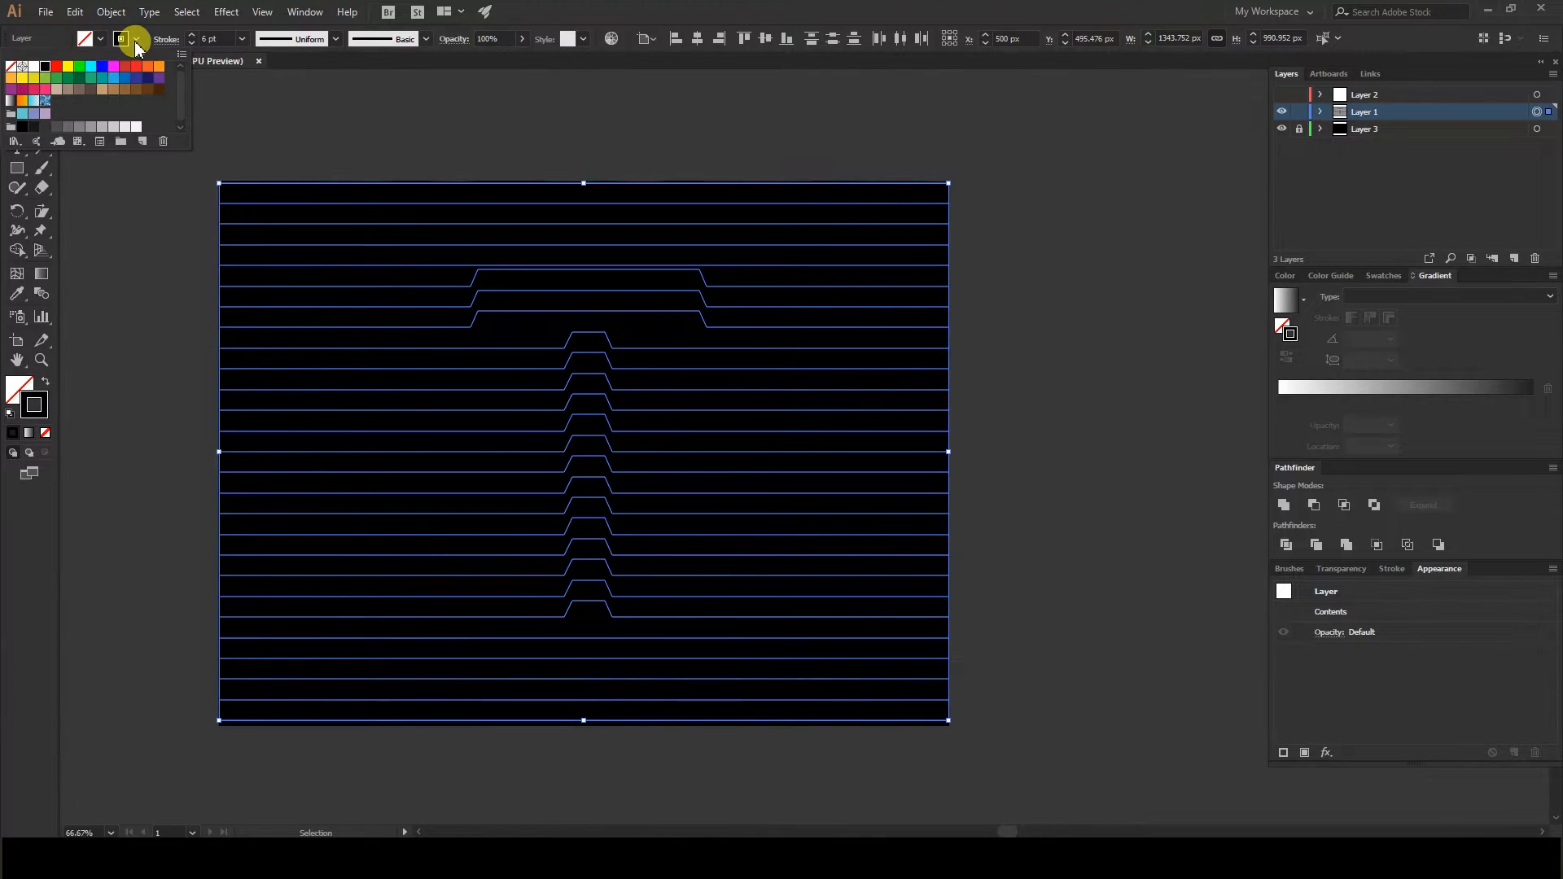
{"action": "left_click", "coordinate": [103, 69]}
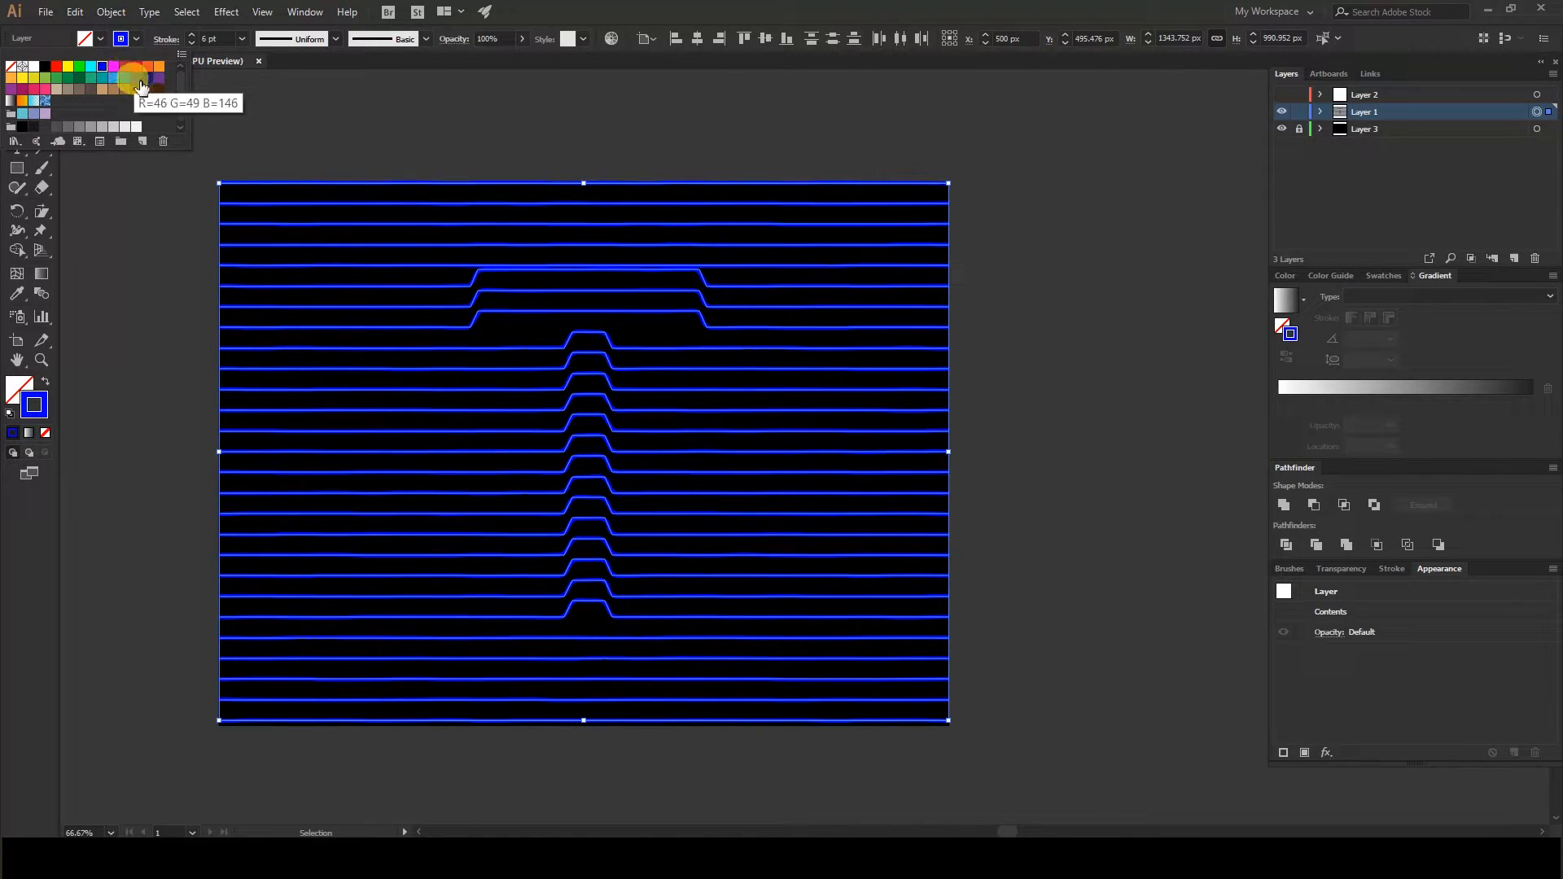
{"action": "left_click", "coordinate": [137, 79]}
{"action": "left_click", "coordinate": [149, 79]}
{"action": "left_click", "coordinate": [225, 101]}
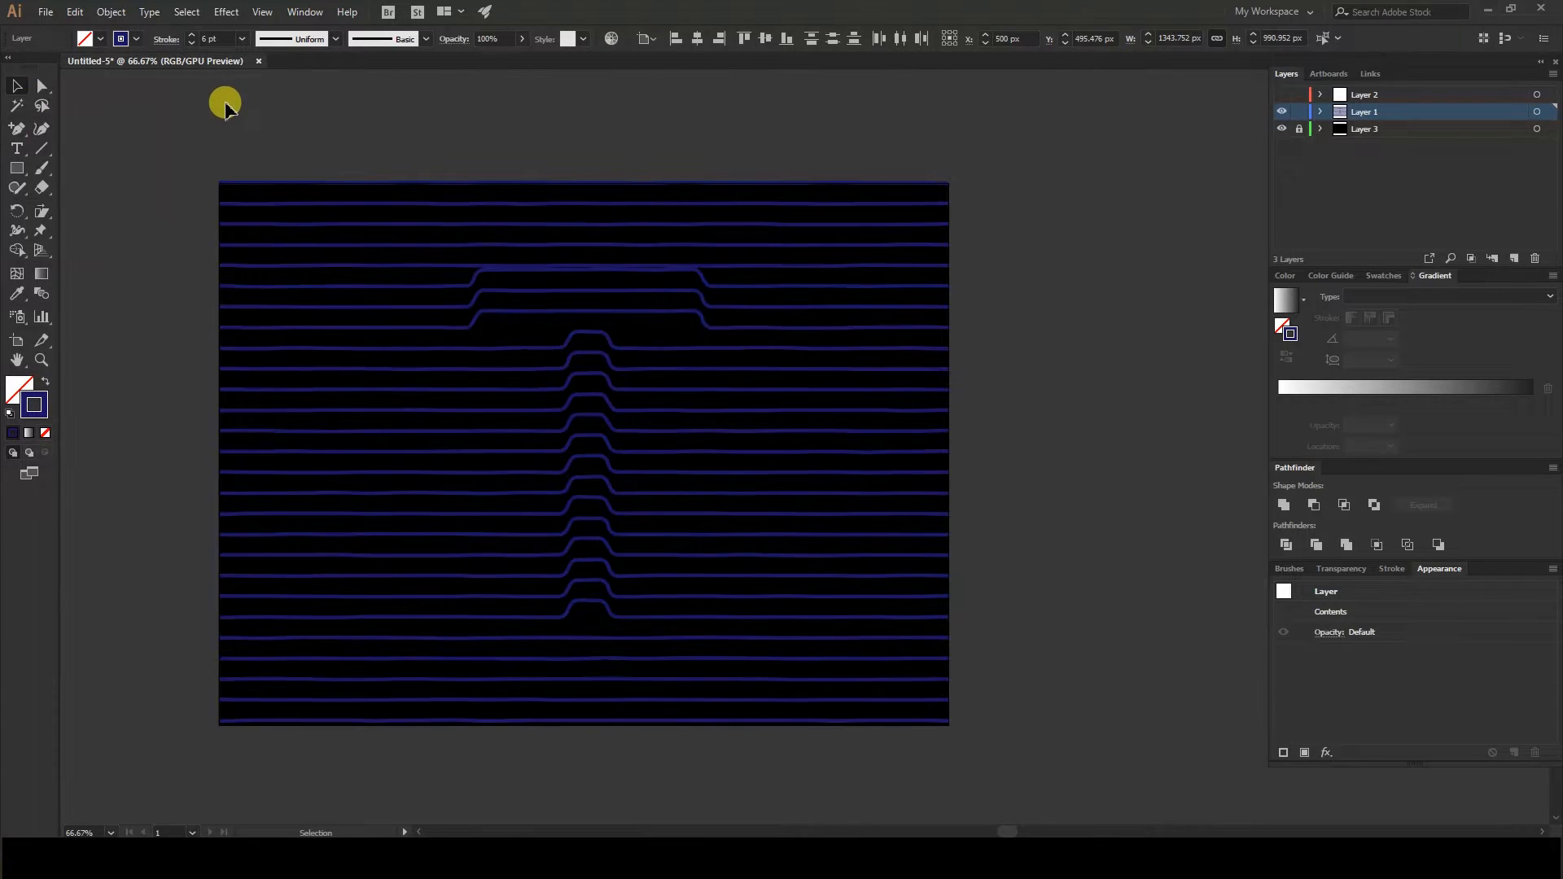
{"action": "key", "text": "ctrl+1"}
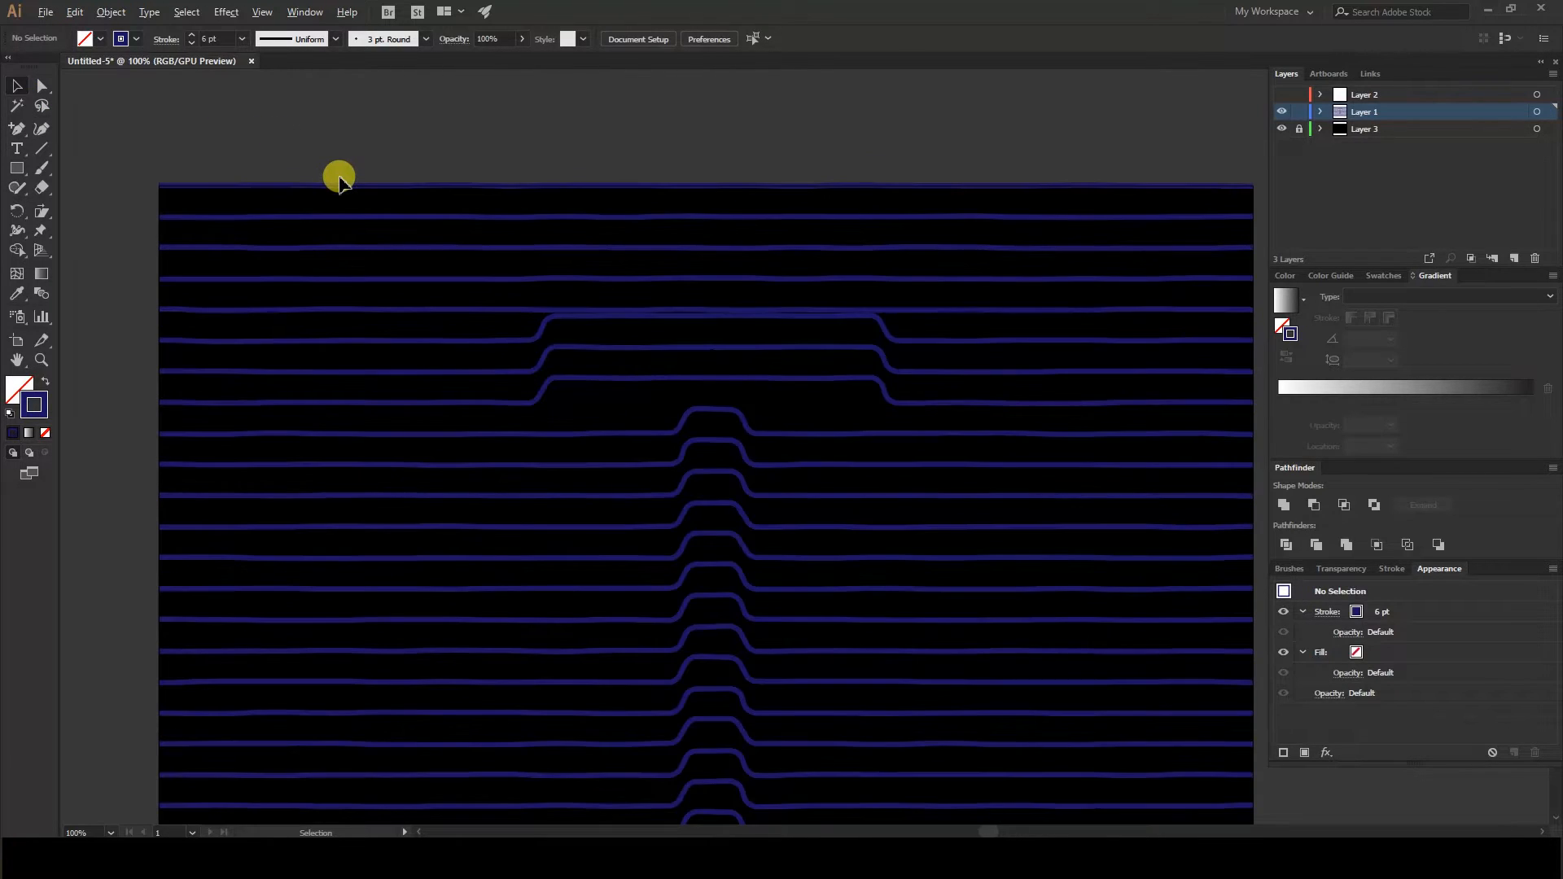
- Try light gray, red and blue (R=46 G=49 B=146) stroke colors on the Layer 1 lines against the black background
{"action": "left_click", "coordinate": [1537, 112]}
{"action": "left_click", "coordinate": [133, 40]}
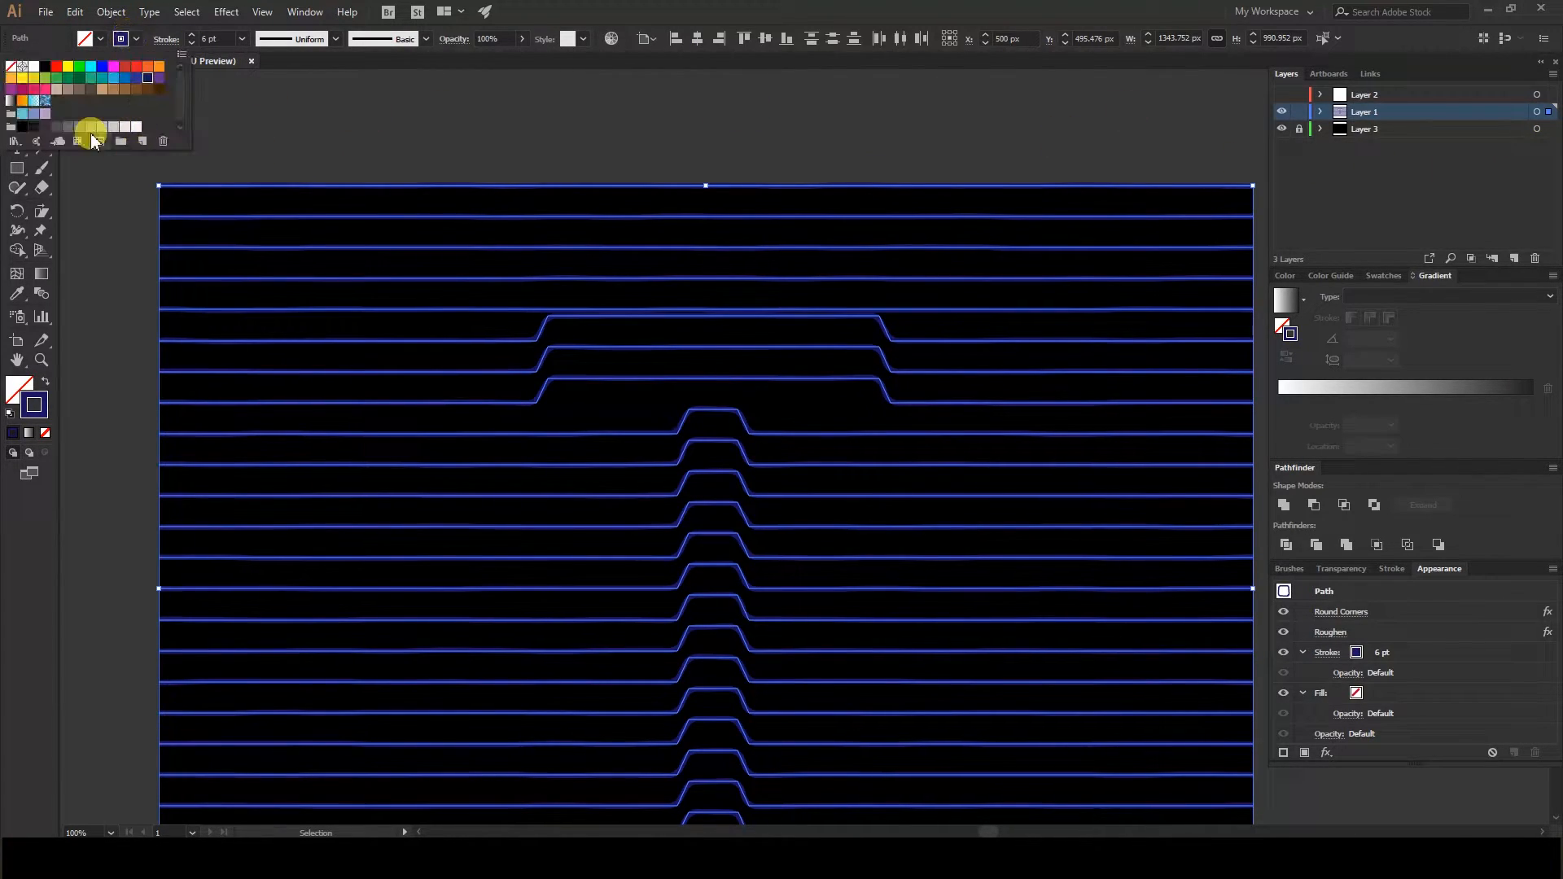
{"action": "left_click", "coordinate": [91, 128]}
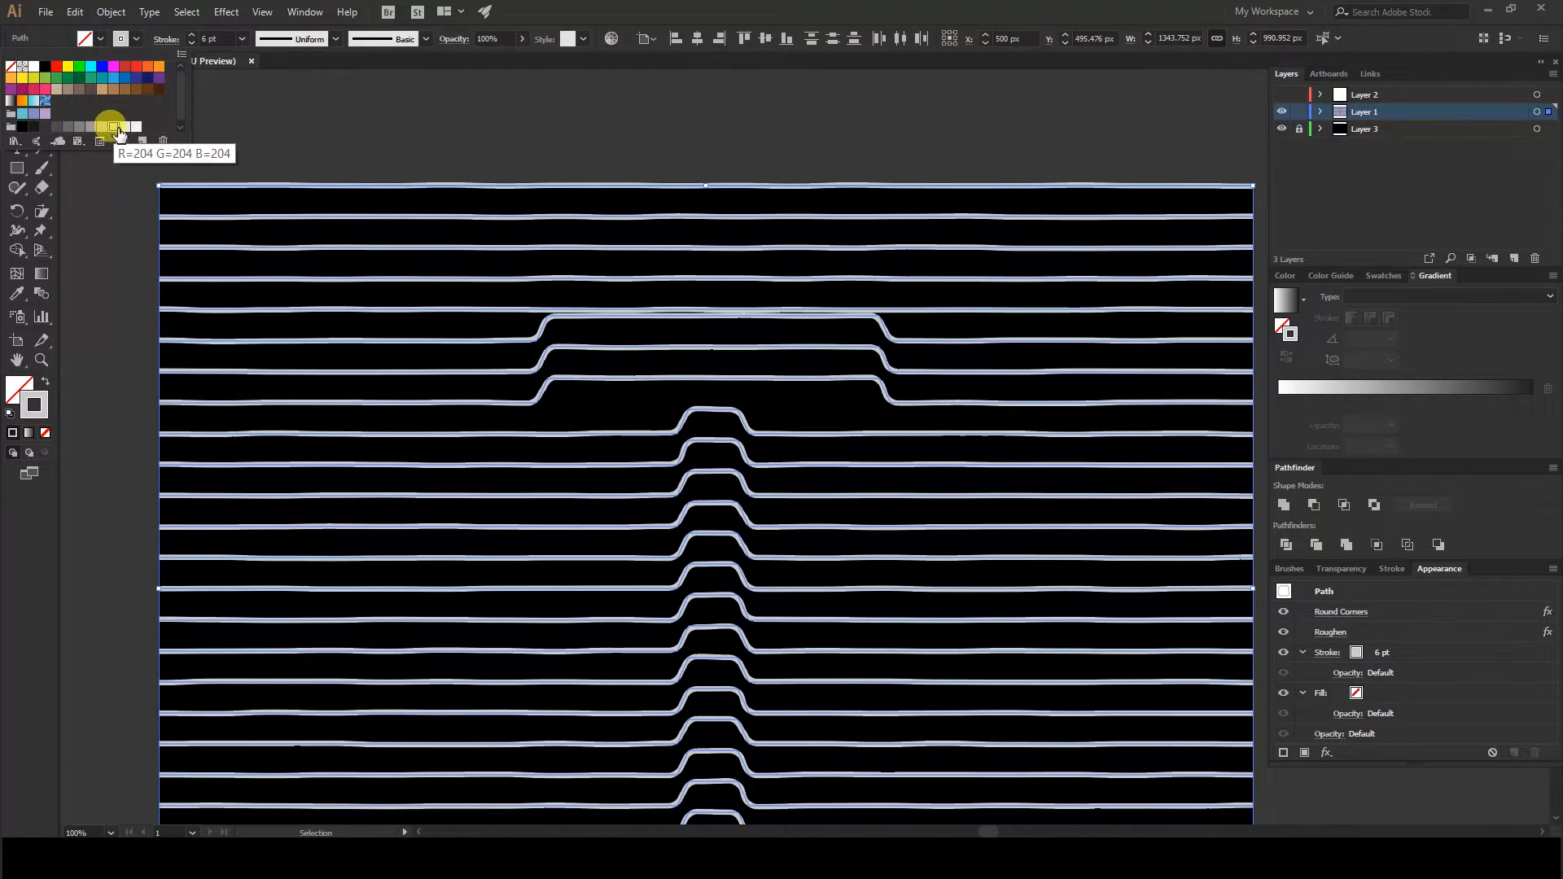
{"action": "left_click", "coordinate": [136, 66]}
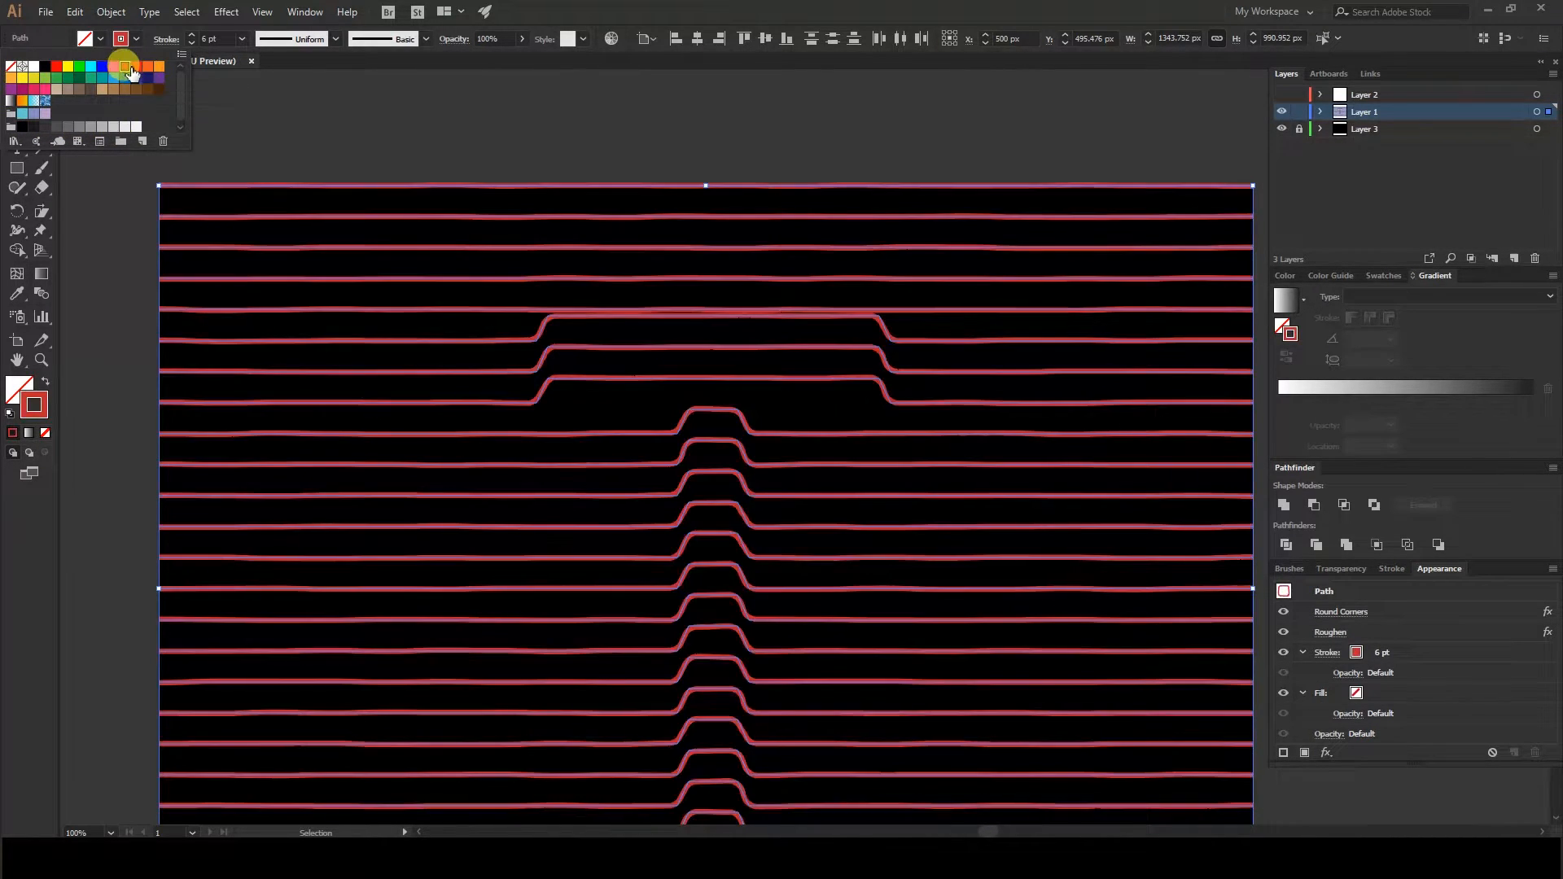
{"action": "left_click", "coordinate": [147, 78]}
{"action": "left_click", "coordinate": [136, 78]}
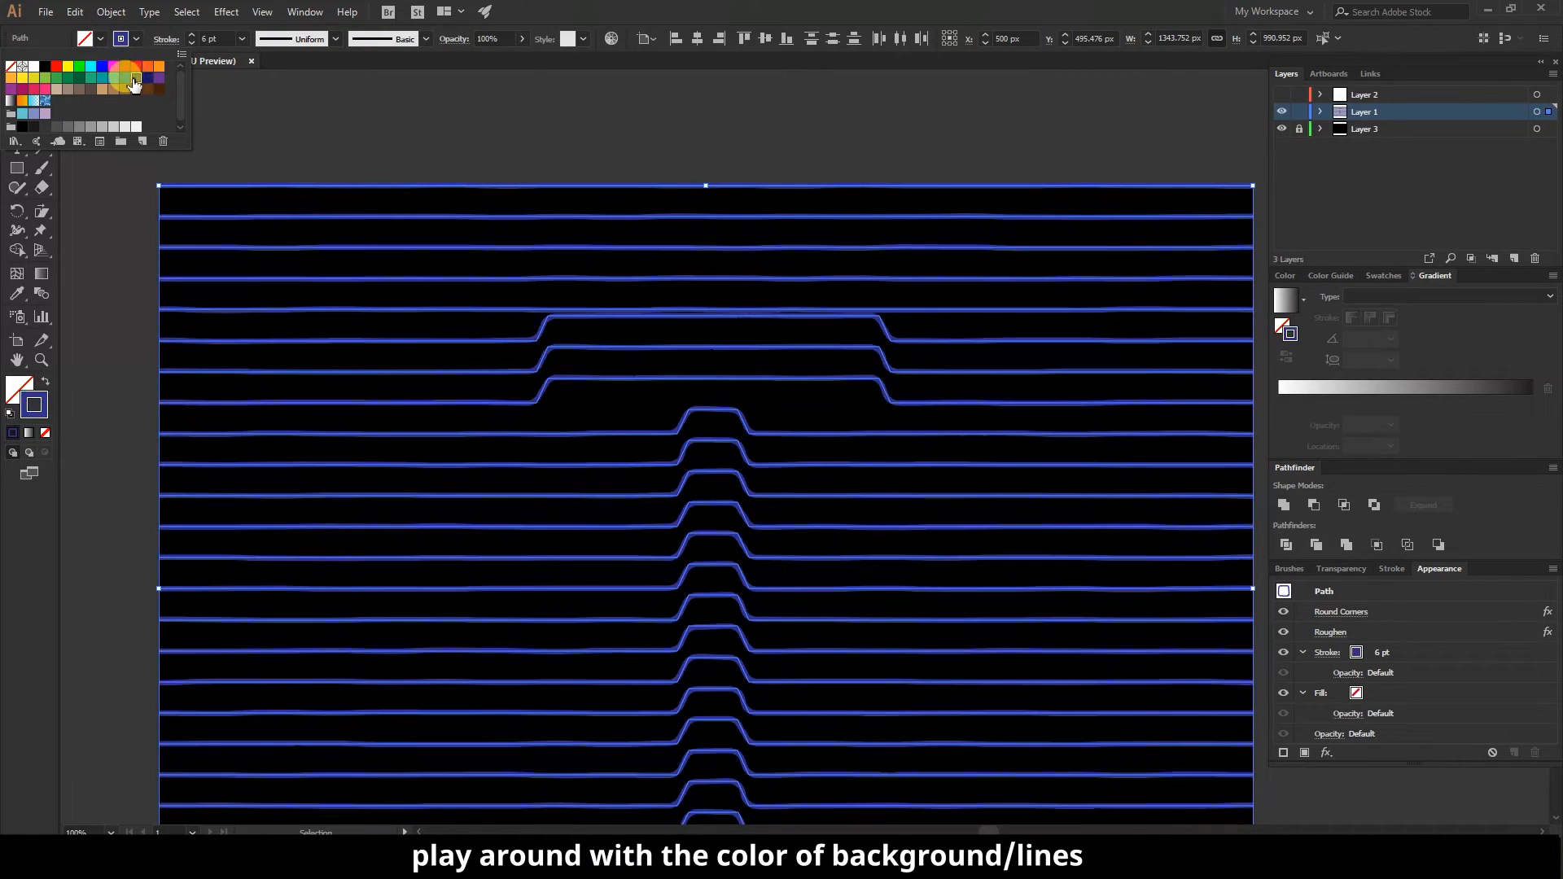
{"action": "left_click", "coordinate": [224, 100]}
{"action": "left_click", "coordinate": [224, 102]}
{"action": "scroll", "coordinate": [222, 106], "scroll_direction": "down", "scroll_amount": 1}
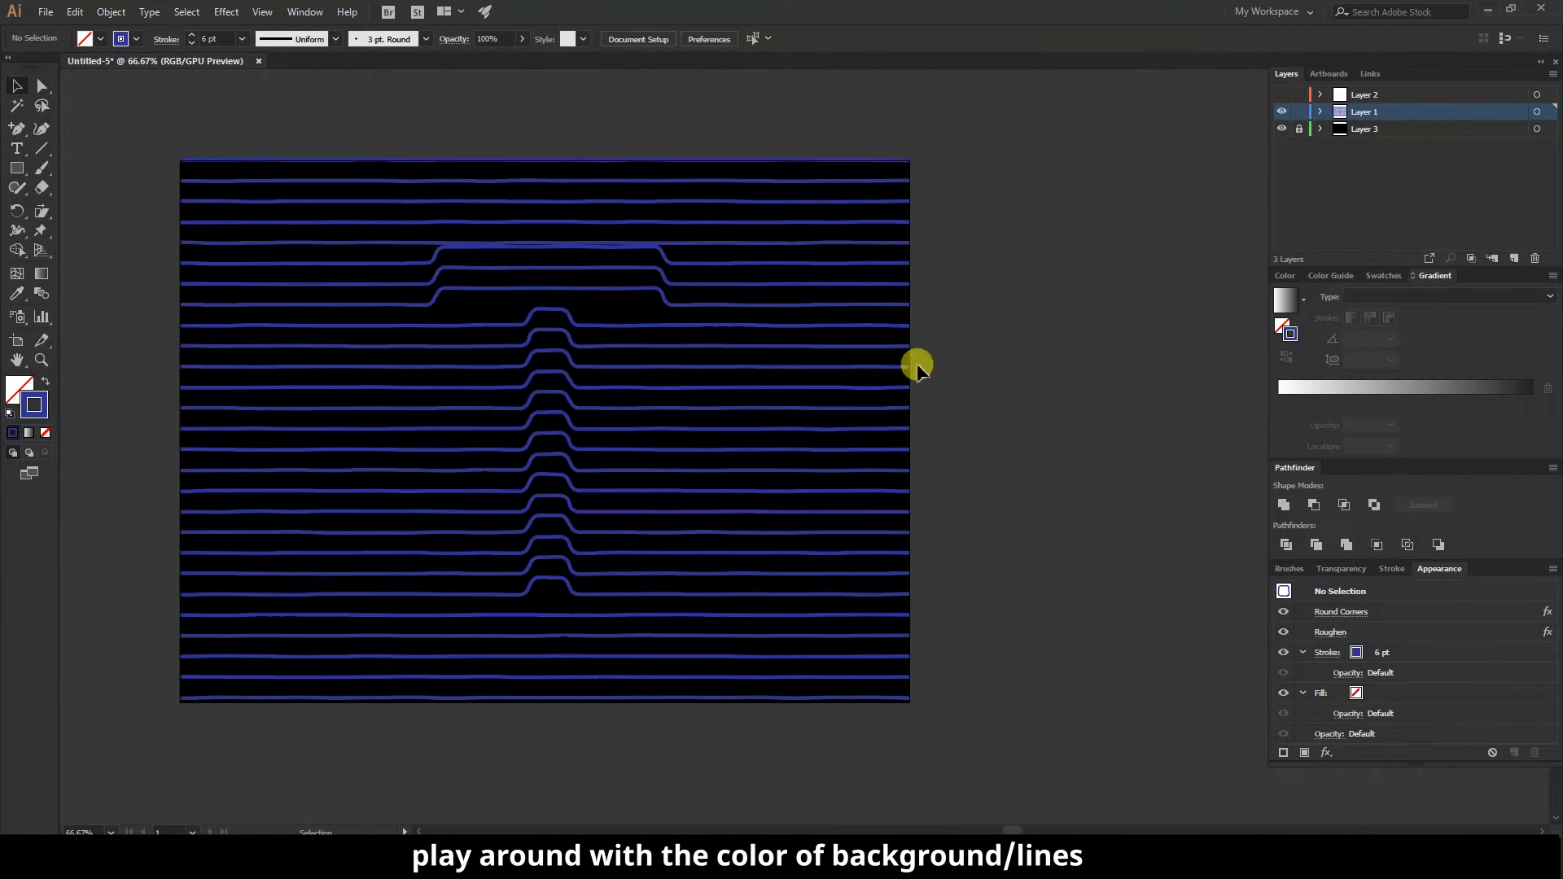
{"action": "scroll", "coordinate": [286, 140], "scroll_direction": "up", "scroll_amount": 1}
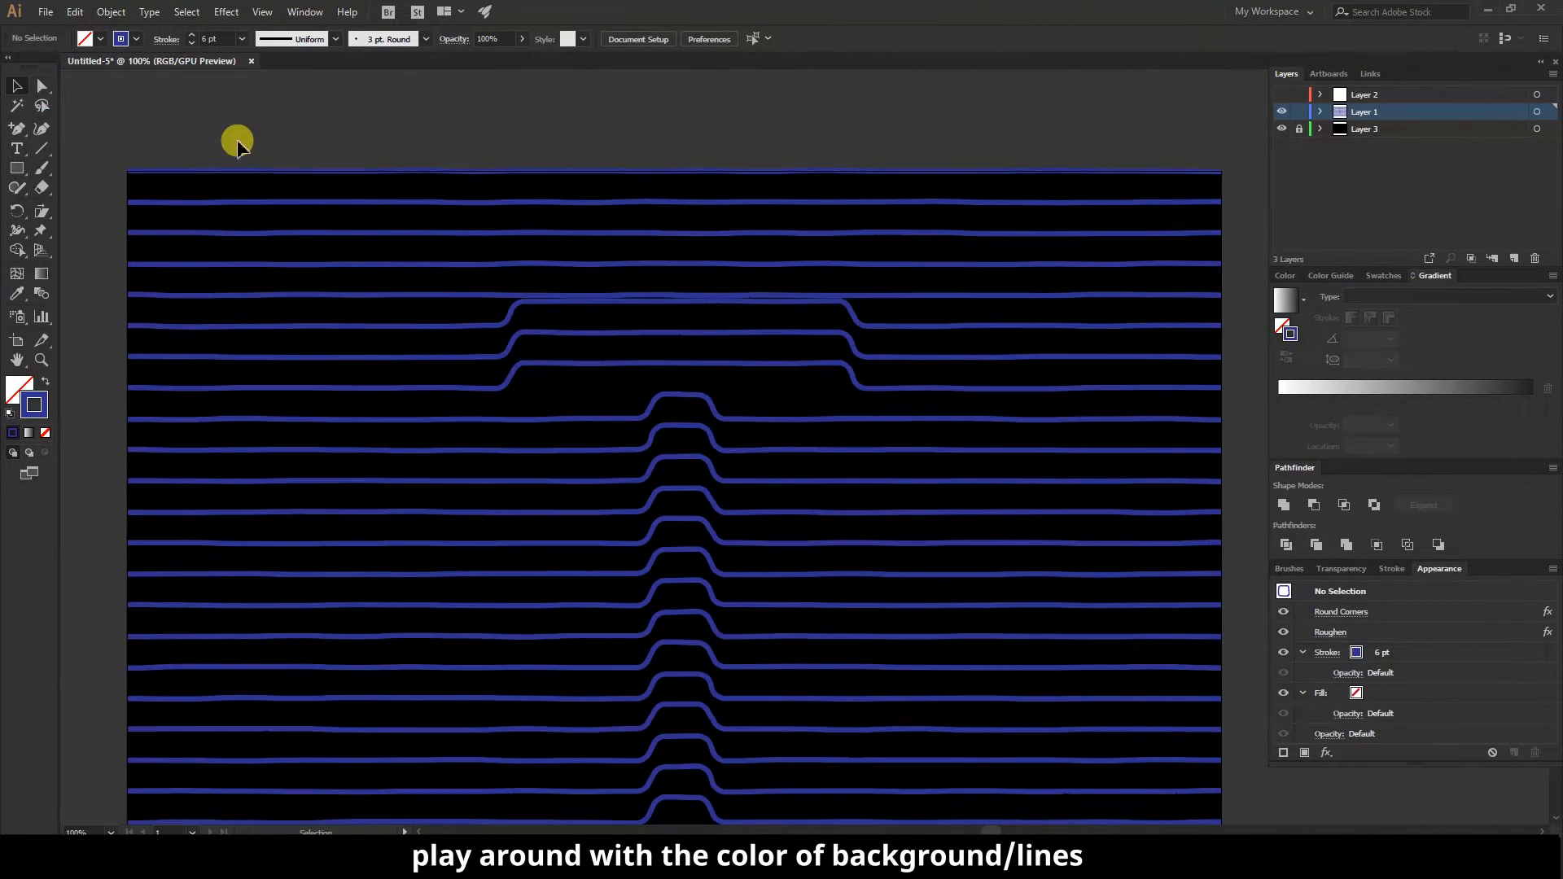
{"action": "left_click_drag", "start_coordinate": [237, 141], "coordinate": [301, 89]}
- Apply a white-to-black radial gradient to the strokes of all Layer 1 lines and deselect them
{"action": "left_click", "coordinate": [1550, 113]}
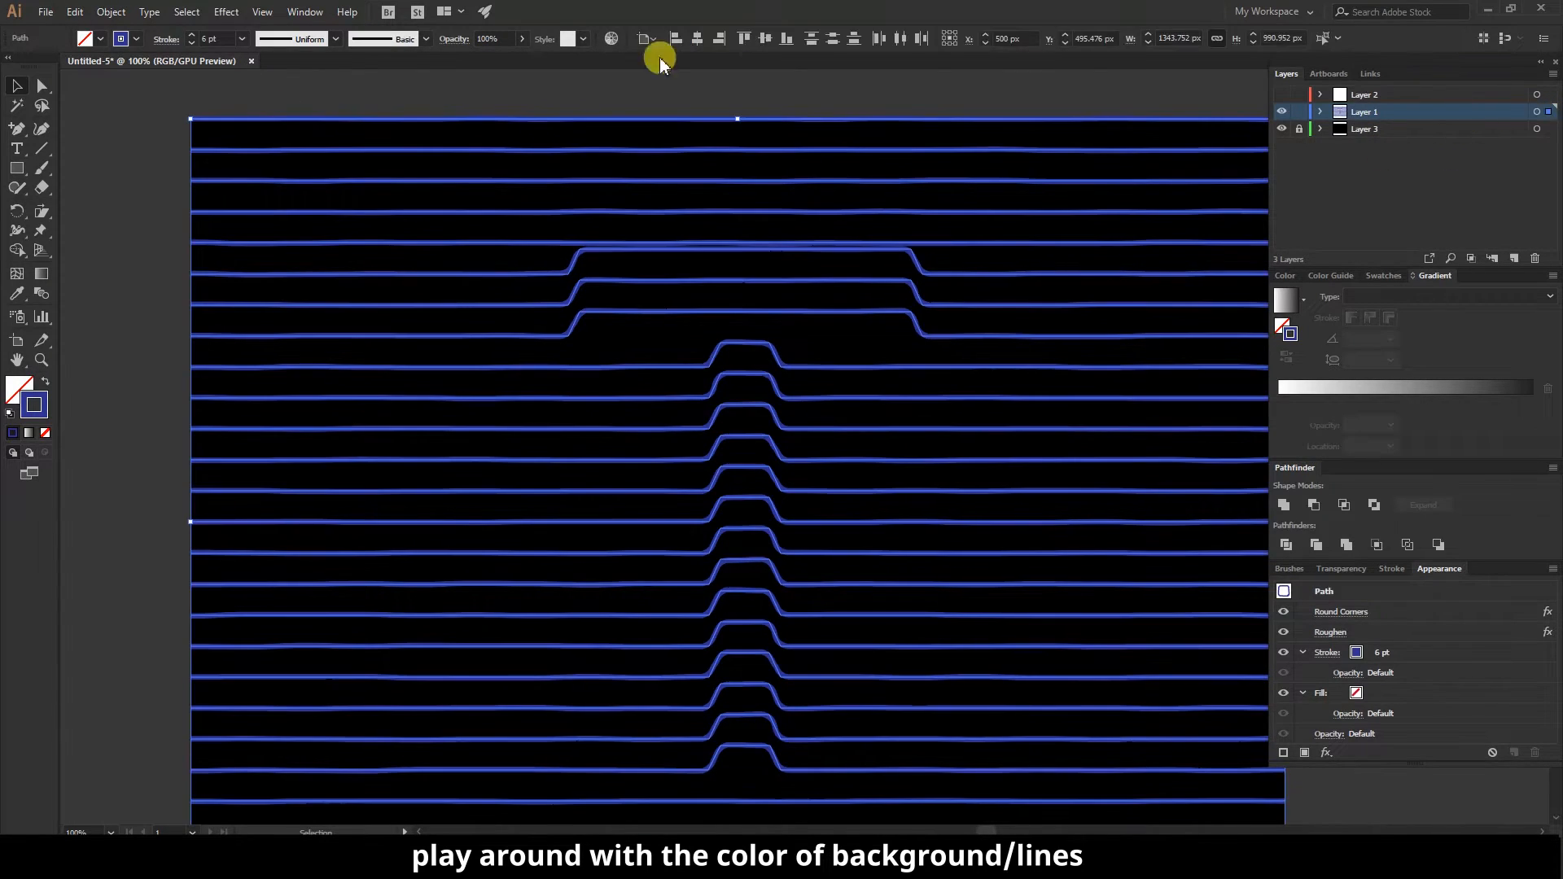
{"action": "left_click", "coordinate": [29, 433]}
{"action": "mouse_move", "coordinate": [745, 218]}
{"action": "left_mouse_down"}
{"action": "mouse_move", "coordinate": [453, 192]}
{"action": "mouse_move", "coordinate": [504, 199]}
{"action": "left_mouse_up"}
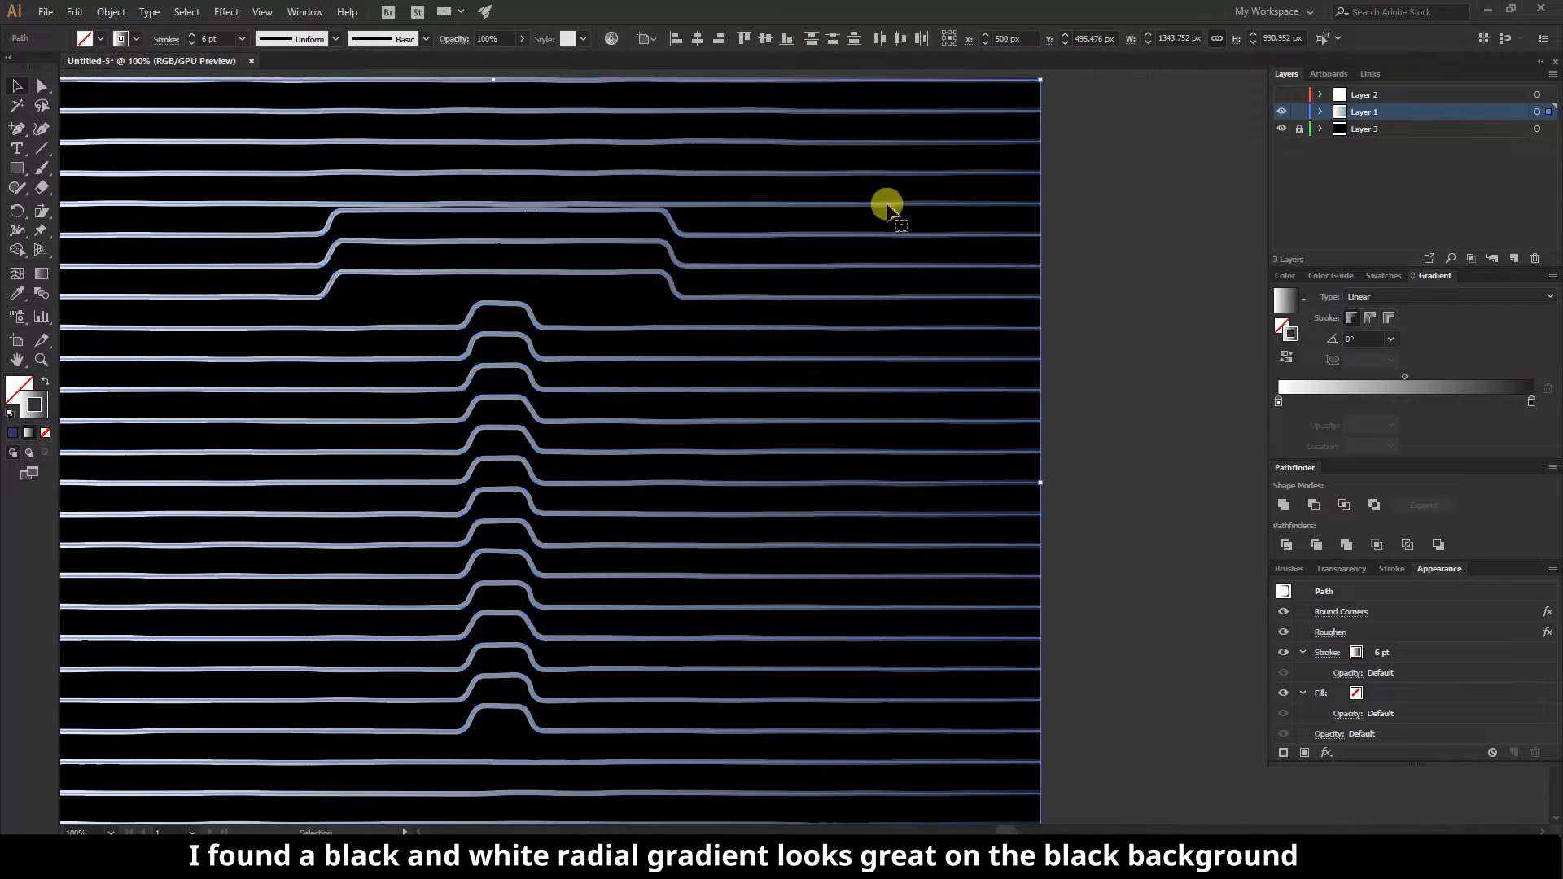
{"action": "left_click", "coordinate": [1413, 296]}
{"action": "left_click", "coordinate": [1399, 332]}
{"action": "key", "text": "ctrl+minus"}
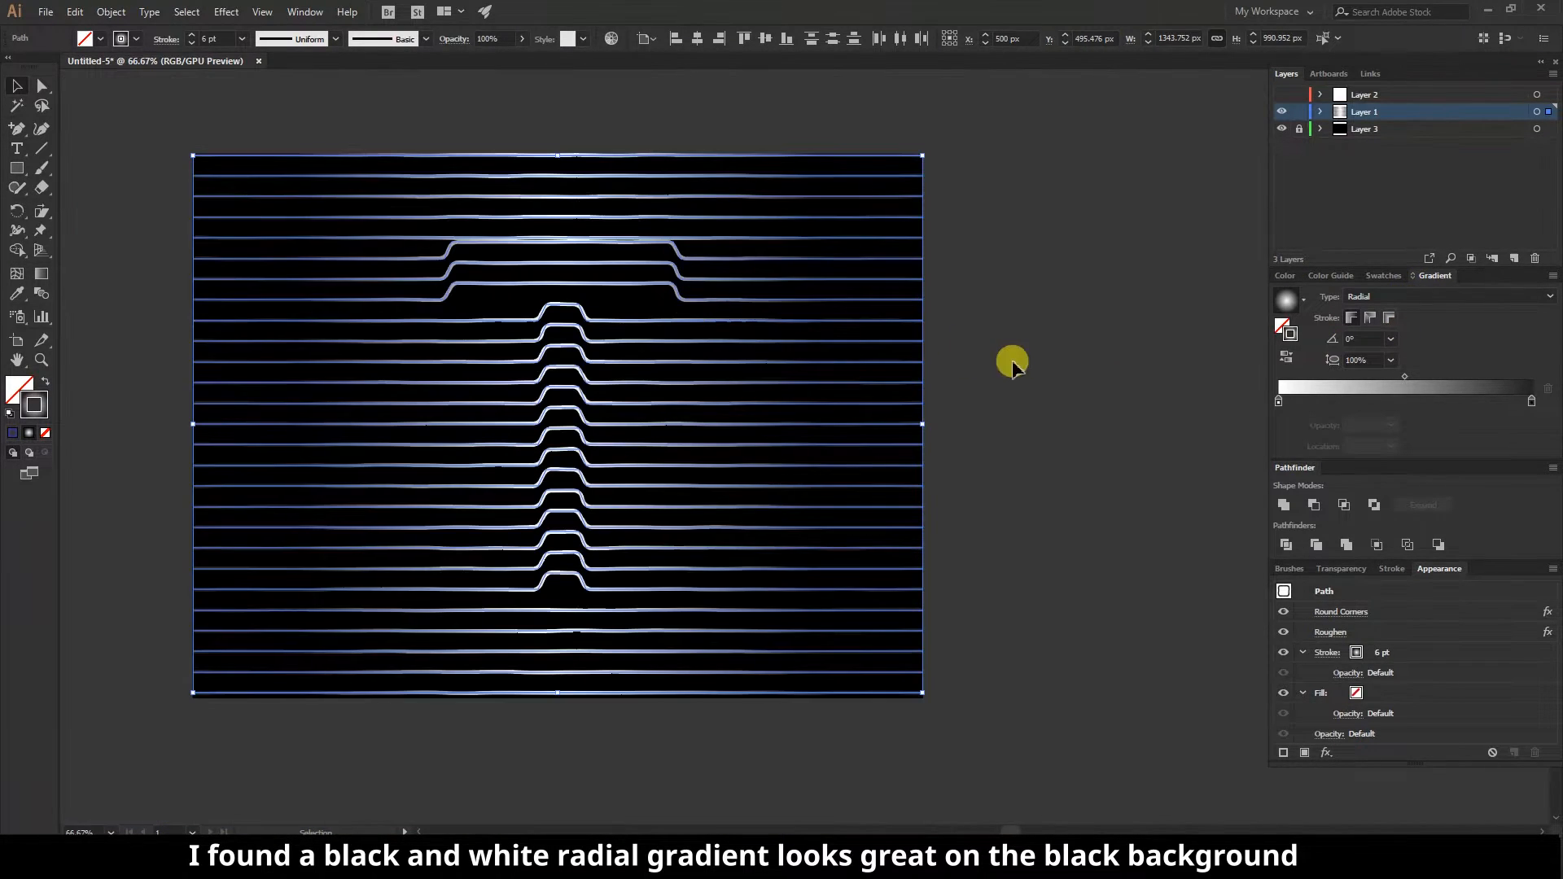
{"action": "left_click", "coordinate": [1012, 365]}
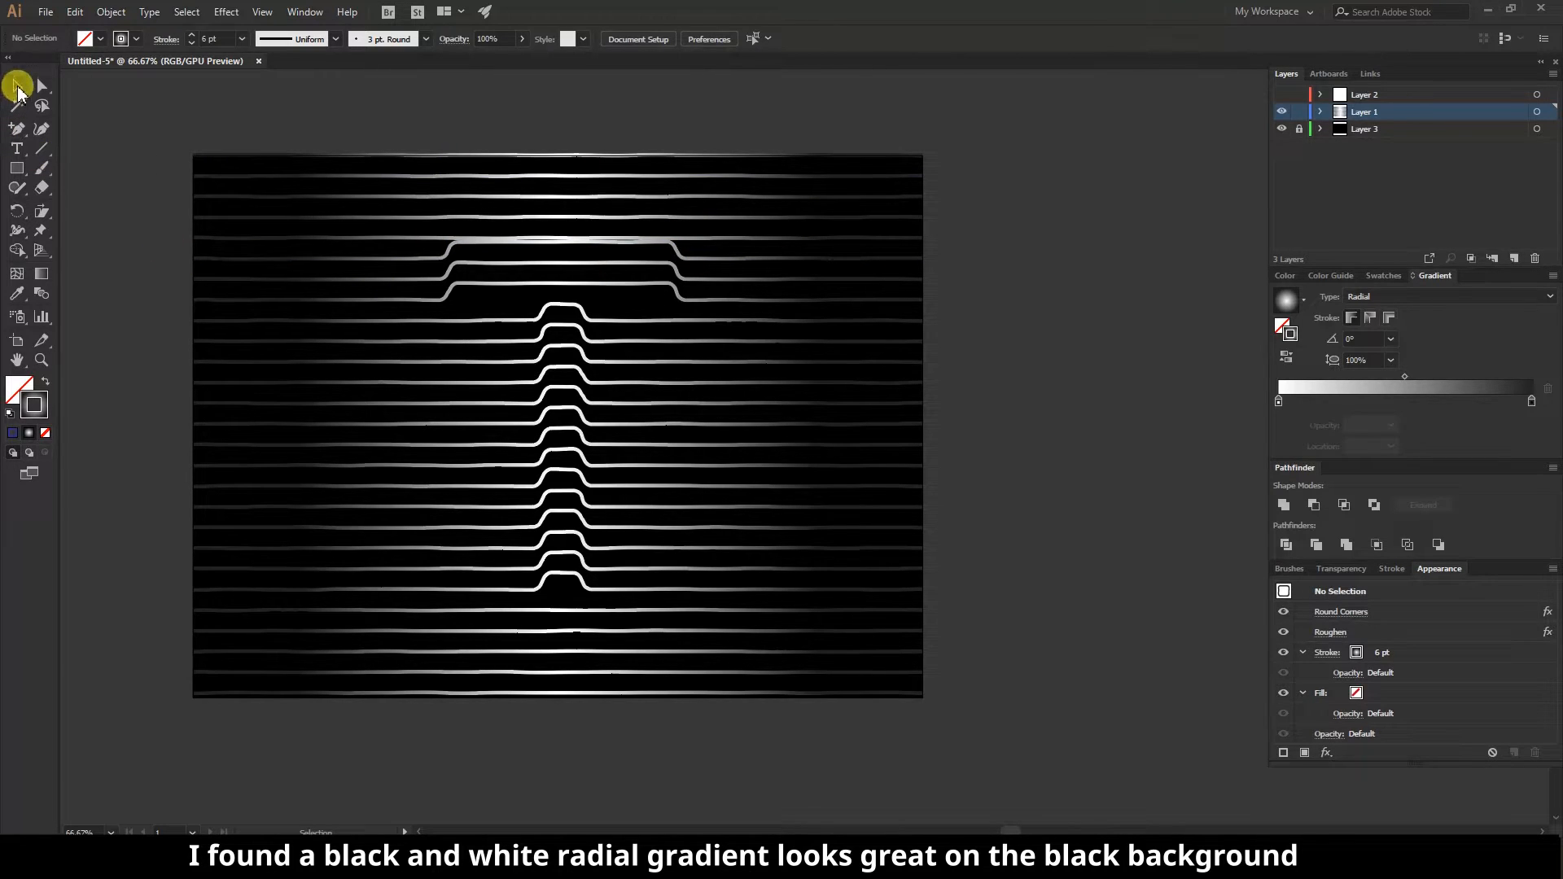
- Scale all Layer 1 lines horizontally about their center to about 1815 px wide, past both artboard edges, and deselect them
{"action": "left_click", "coordinate": [1537, 113]}
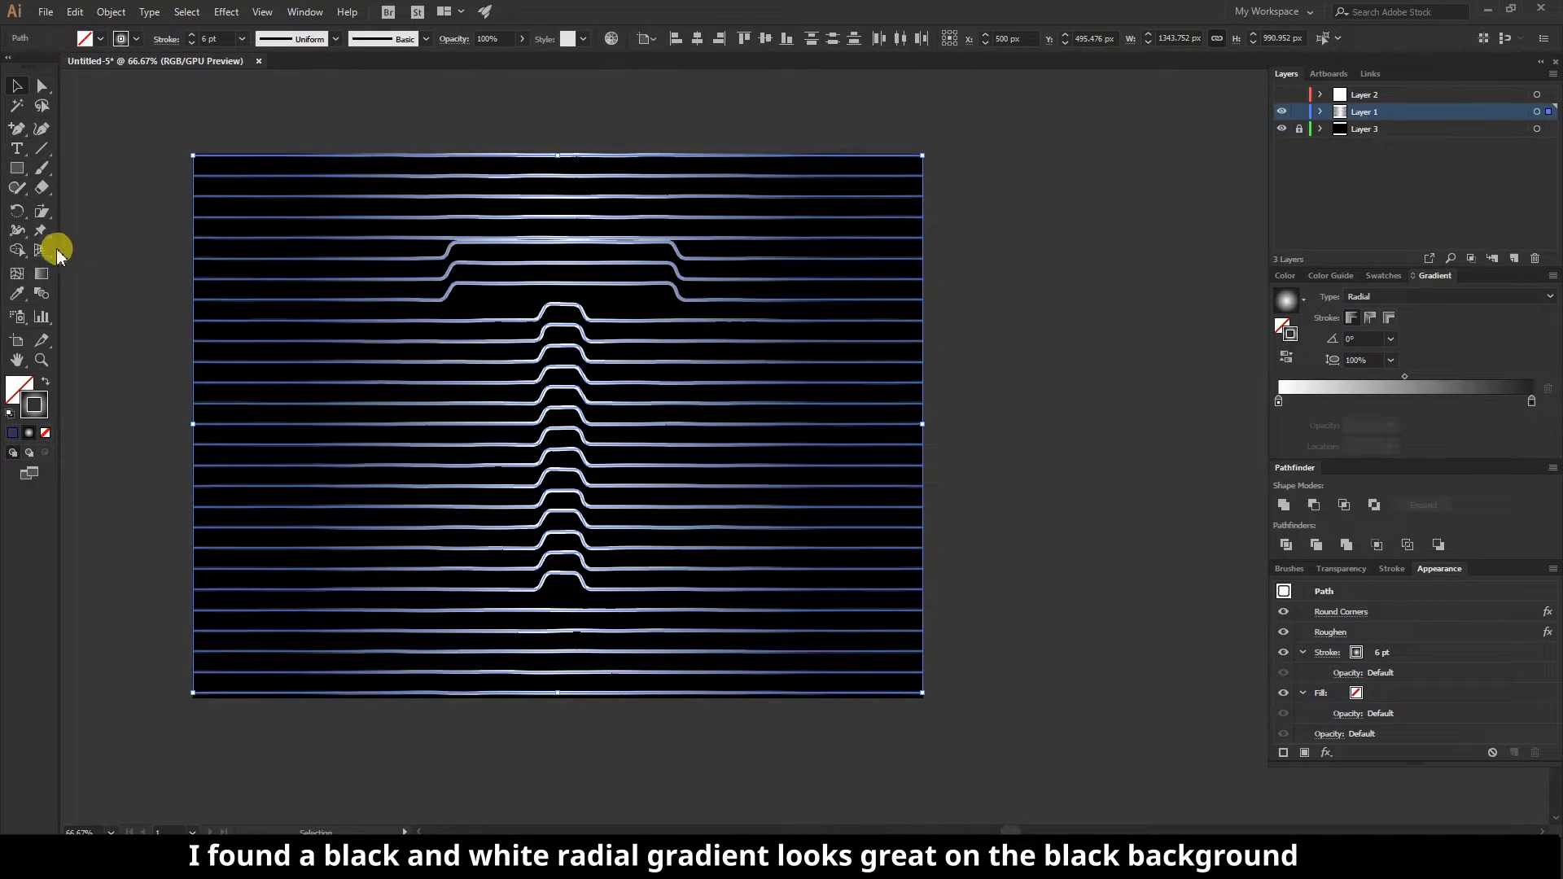
{"action": "left_click", "coordinate": [42, 210]}
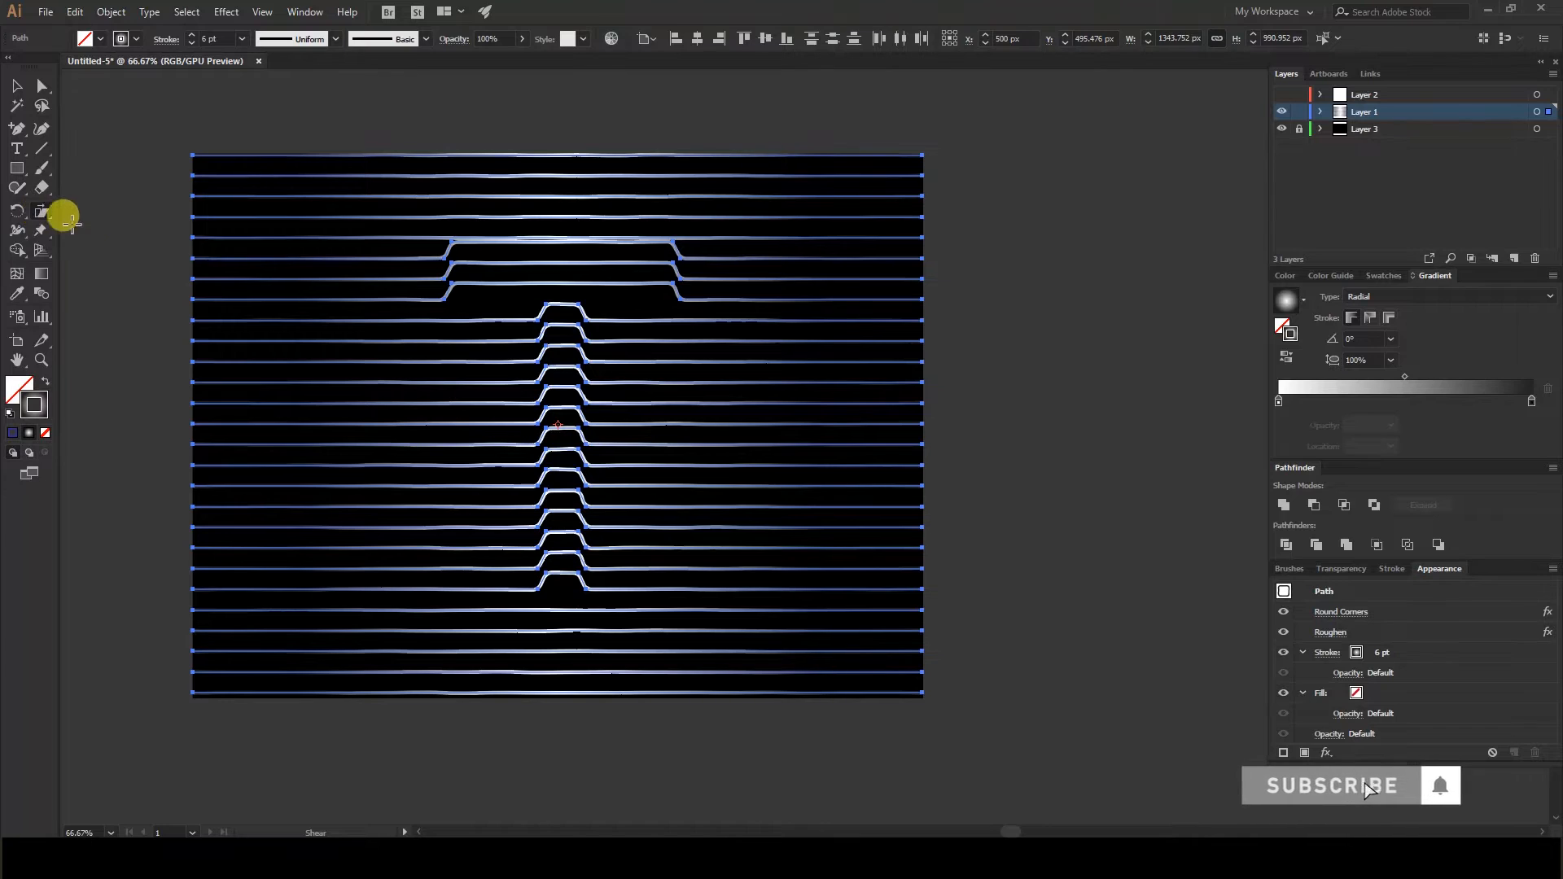
{"action": "left_click_drag", "start_coordinate": [41, 211], "coordinate": [82, 203]}
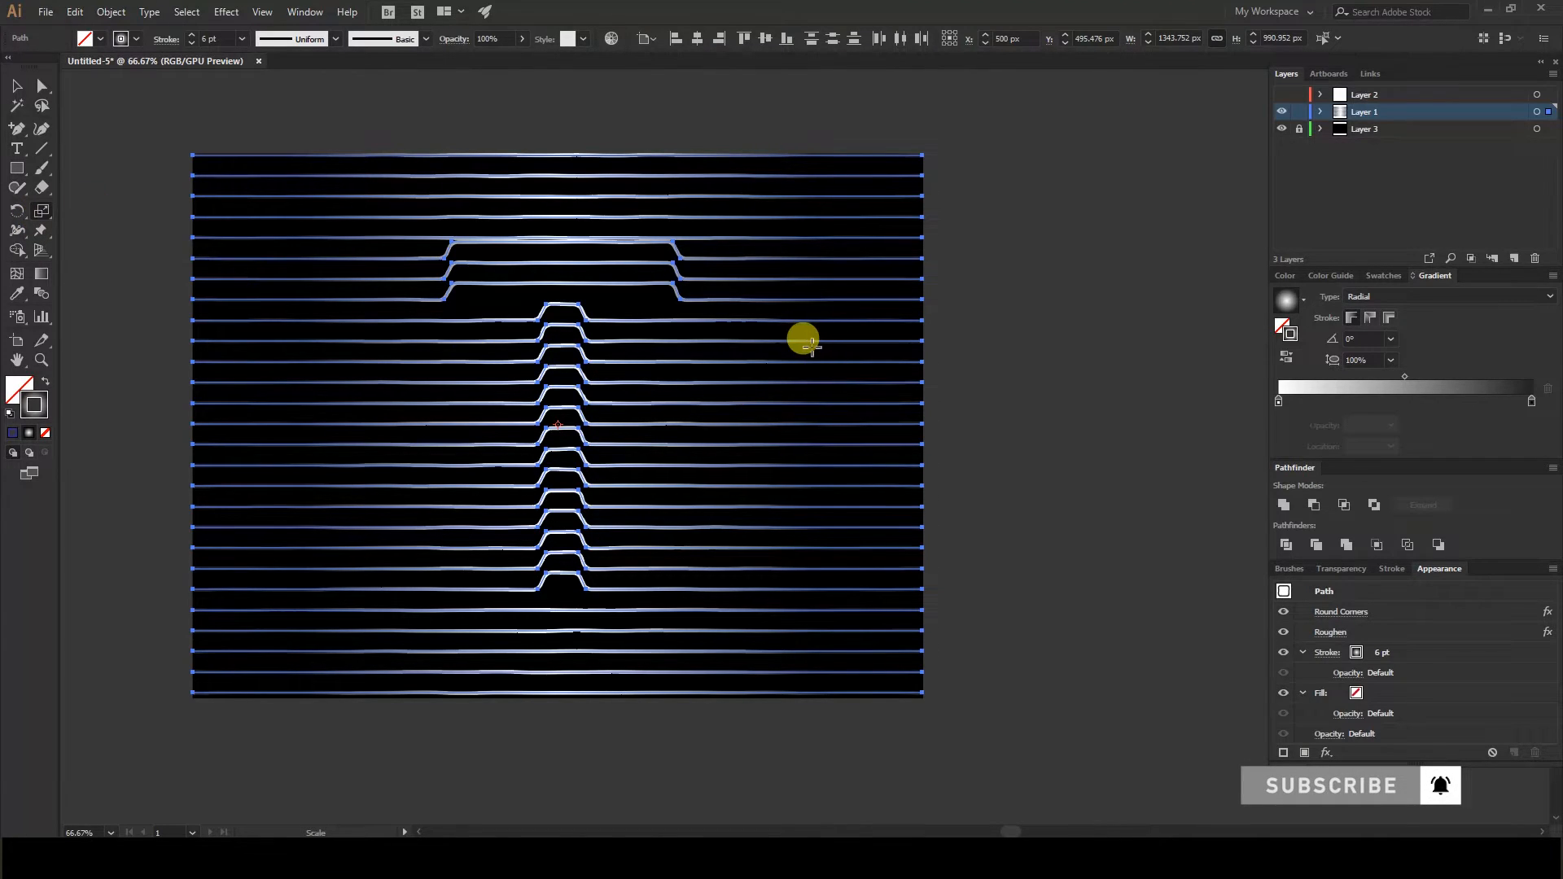
{"action": "left_click_drag", "start_coordinate": [813, 340], "coordinate": [871, 339]}
{"action": "left_click", "coordinate": [16, 85]}
{"action": "left_click", "coordinate": [288, 120]}
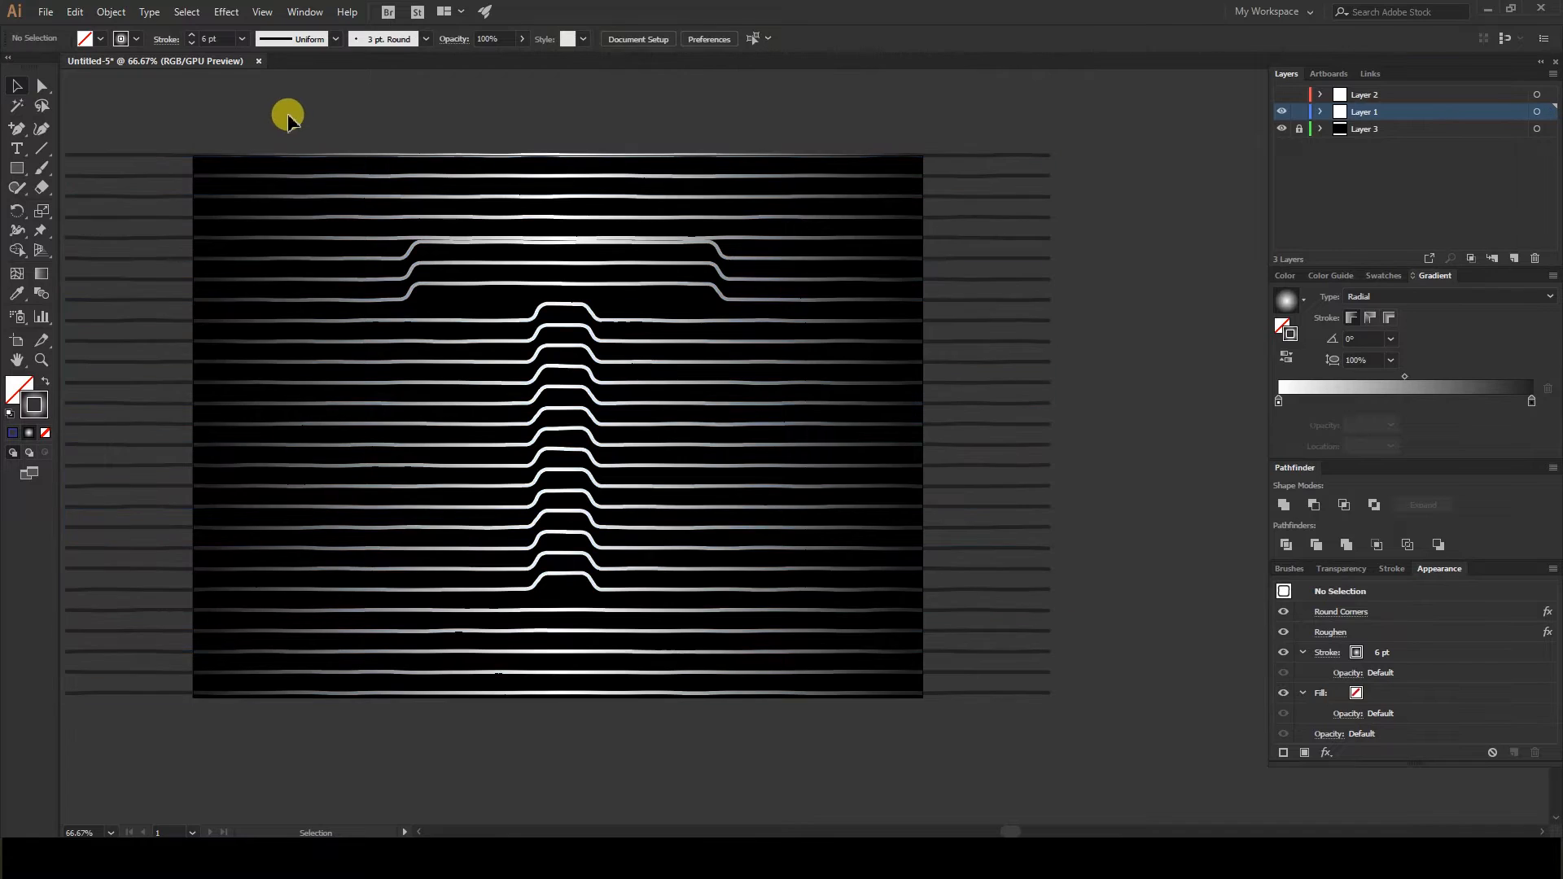
- Shear all Layer 1 lines horizontally about their center so the T leans left, widening the group to about 2207 px
{"action": "key", "text": "ctrl+minus"}
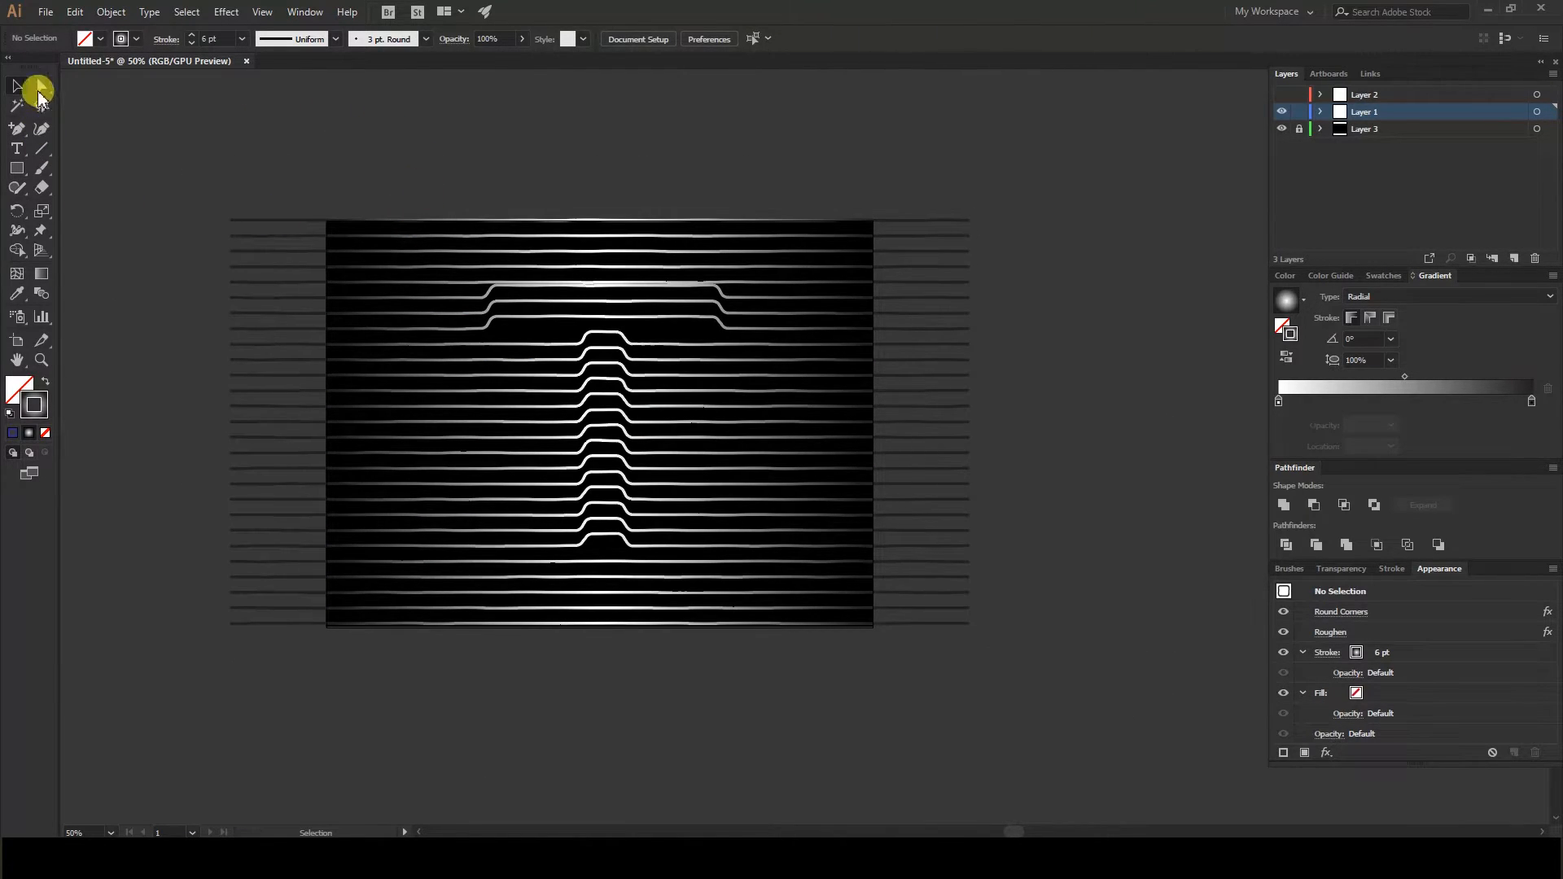
{"action": "left_click", "coordinate": [1537, 112]}
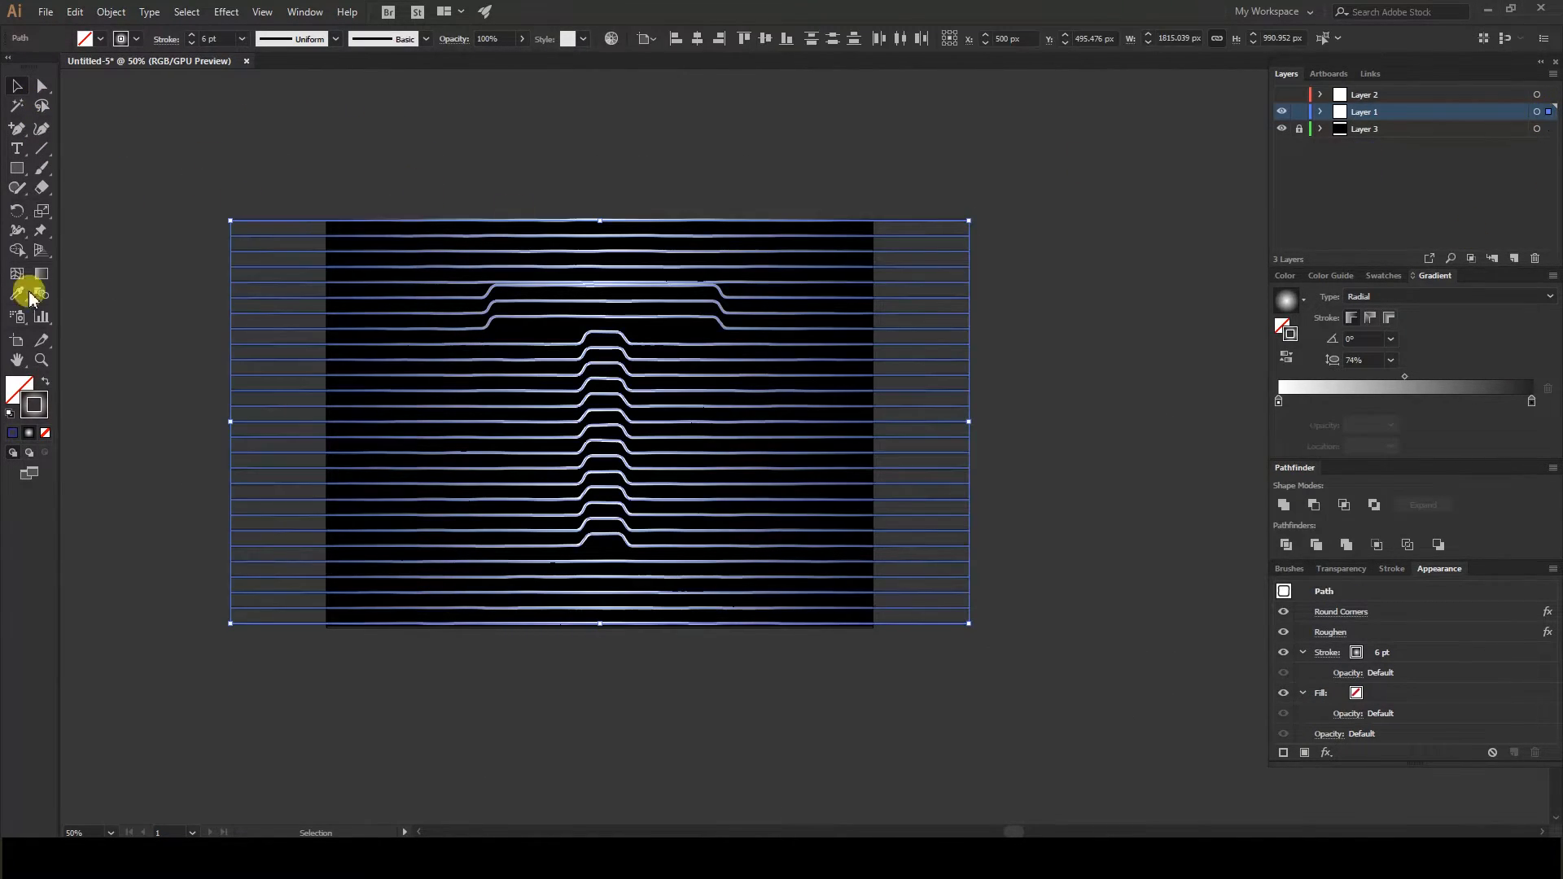
{"action": "left_click", "coordinate": [41, 210]}
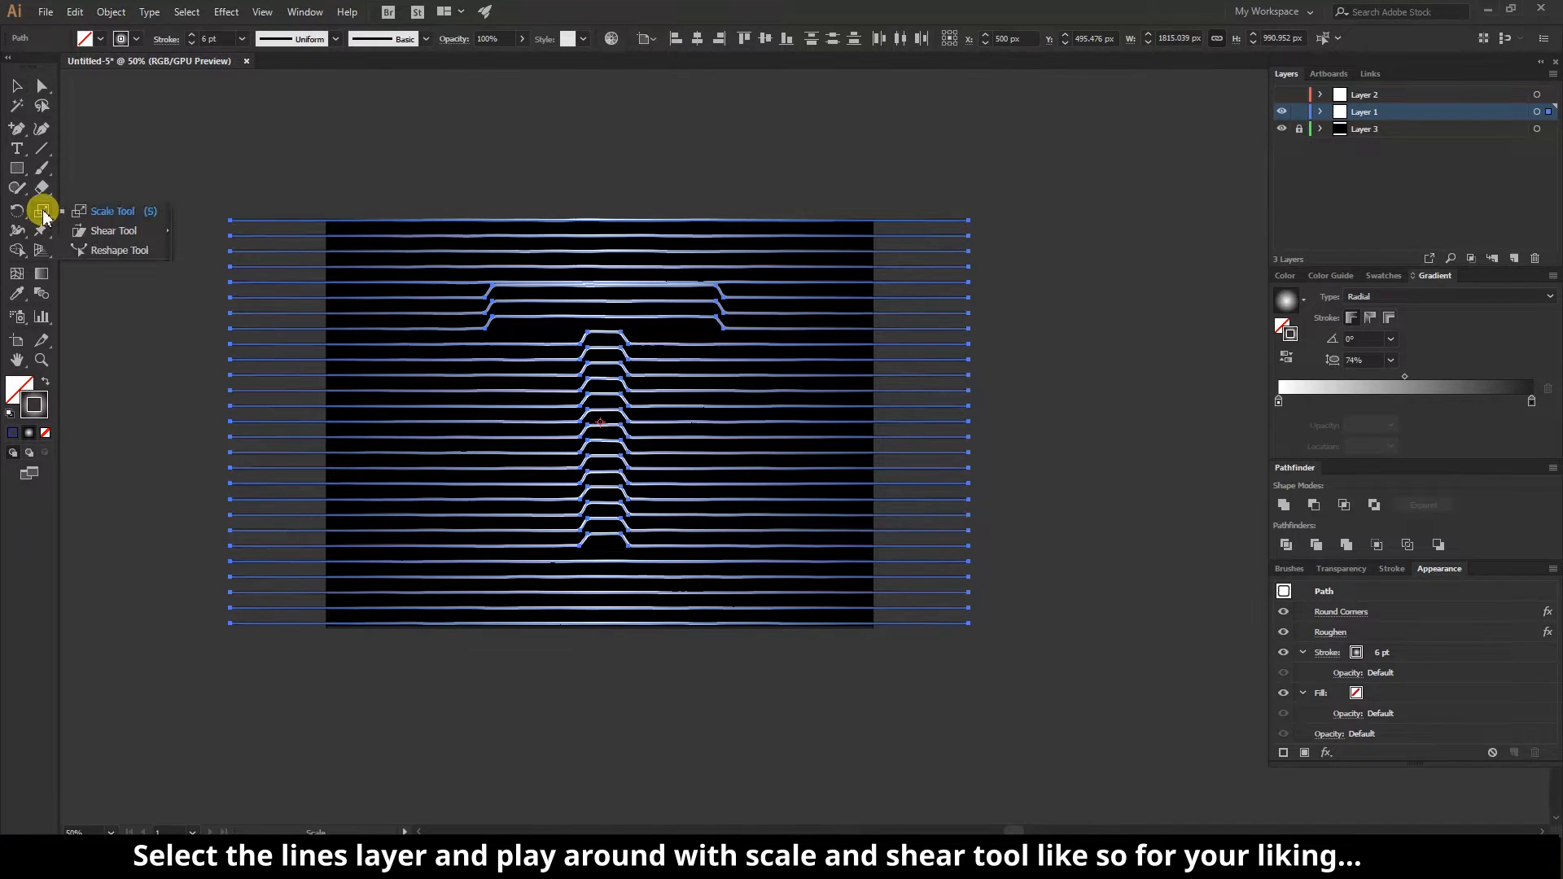
{"action": "left_click", "coordinate": [74, 236]}
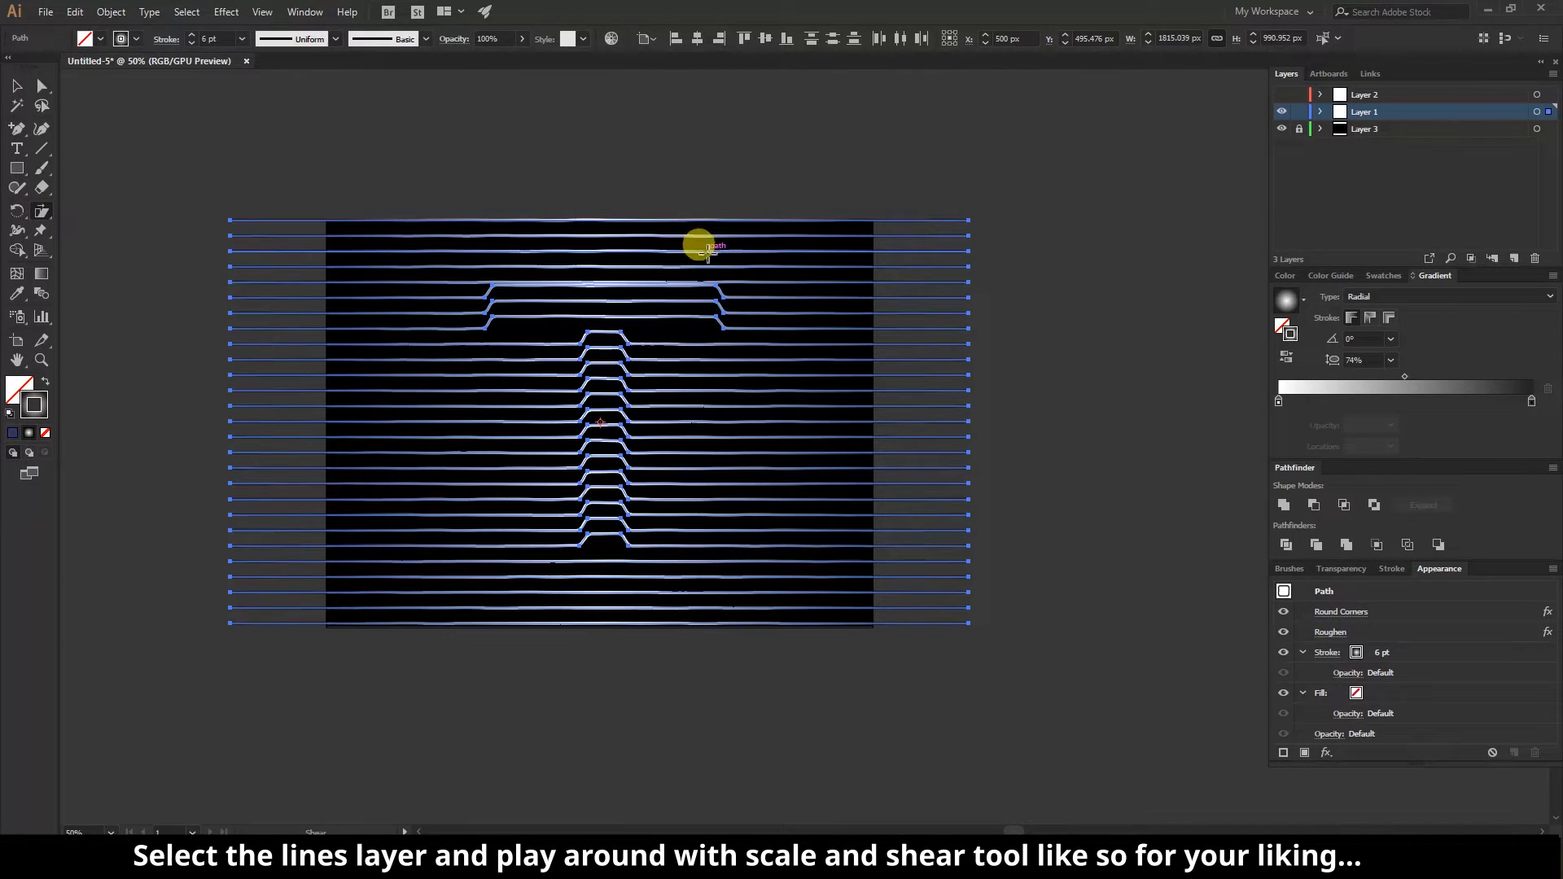
{"action": "left_click_drag", "start_coordinate": [706, 249], "coordinate": [639, 252]}
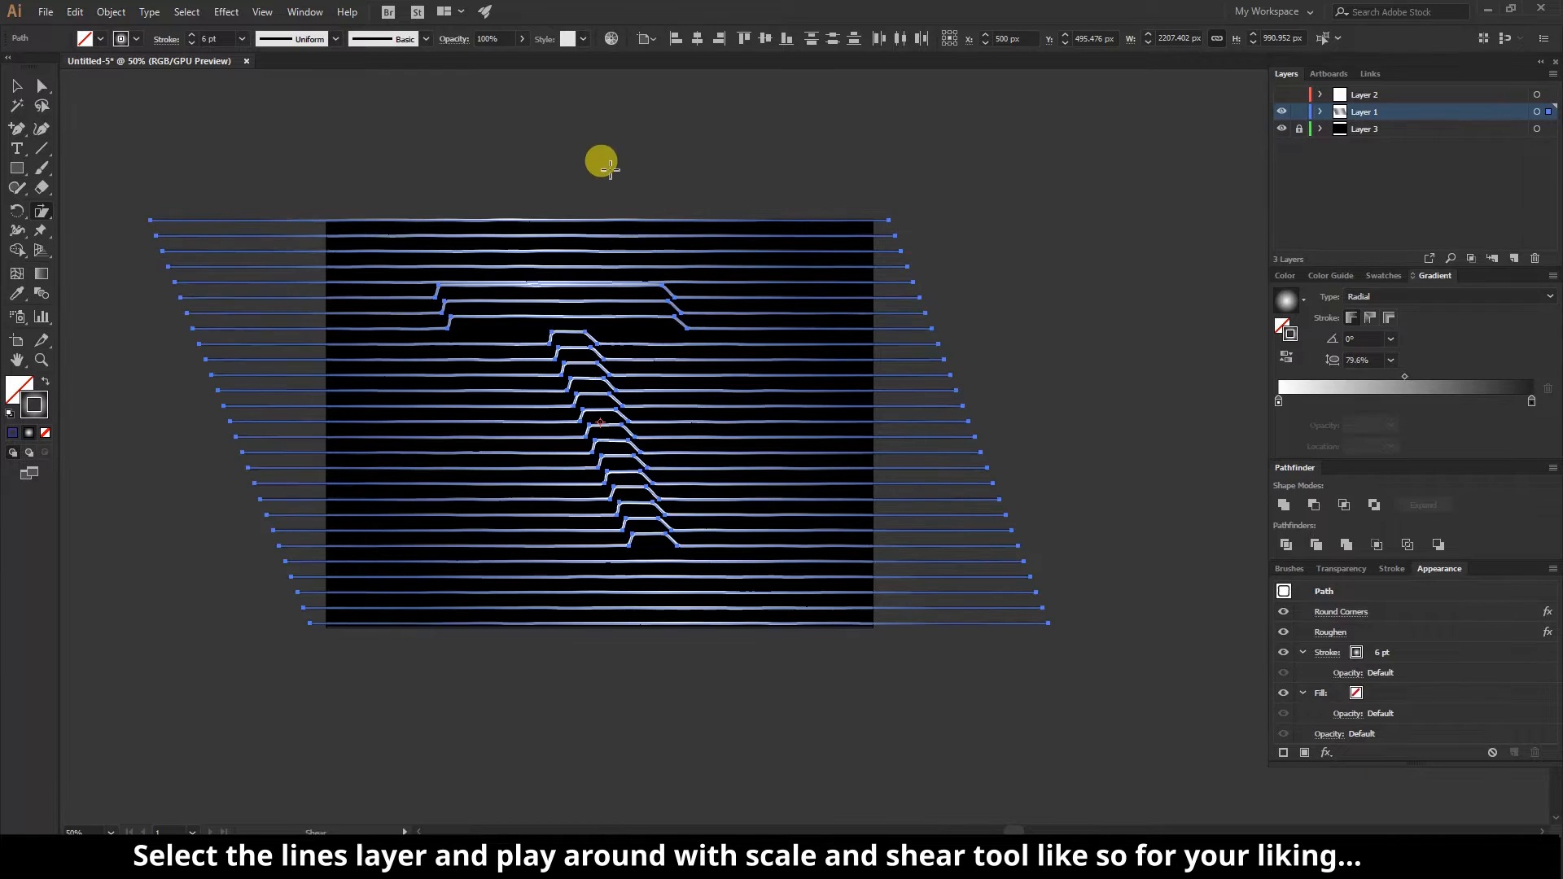
- Move all Layer 1 lines horizontally to the right by about 75 px and deselect them
{"action": "left_click", "coordinate": [21, 88]}
{"action": "left_click", "coordinate": [537, 223]}
{"action": "scroll", "coordinate": [537, 224], "scroll_direction": "up", "scroll_amount": 3}
{"action": "scroll", "coordinate": [533, 231], "scroll_direction": "down", "scroll_amount": 2}
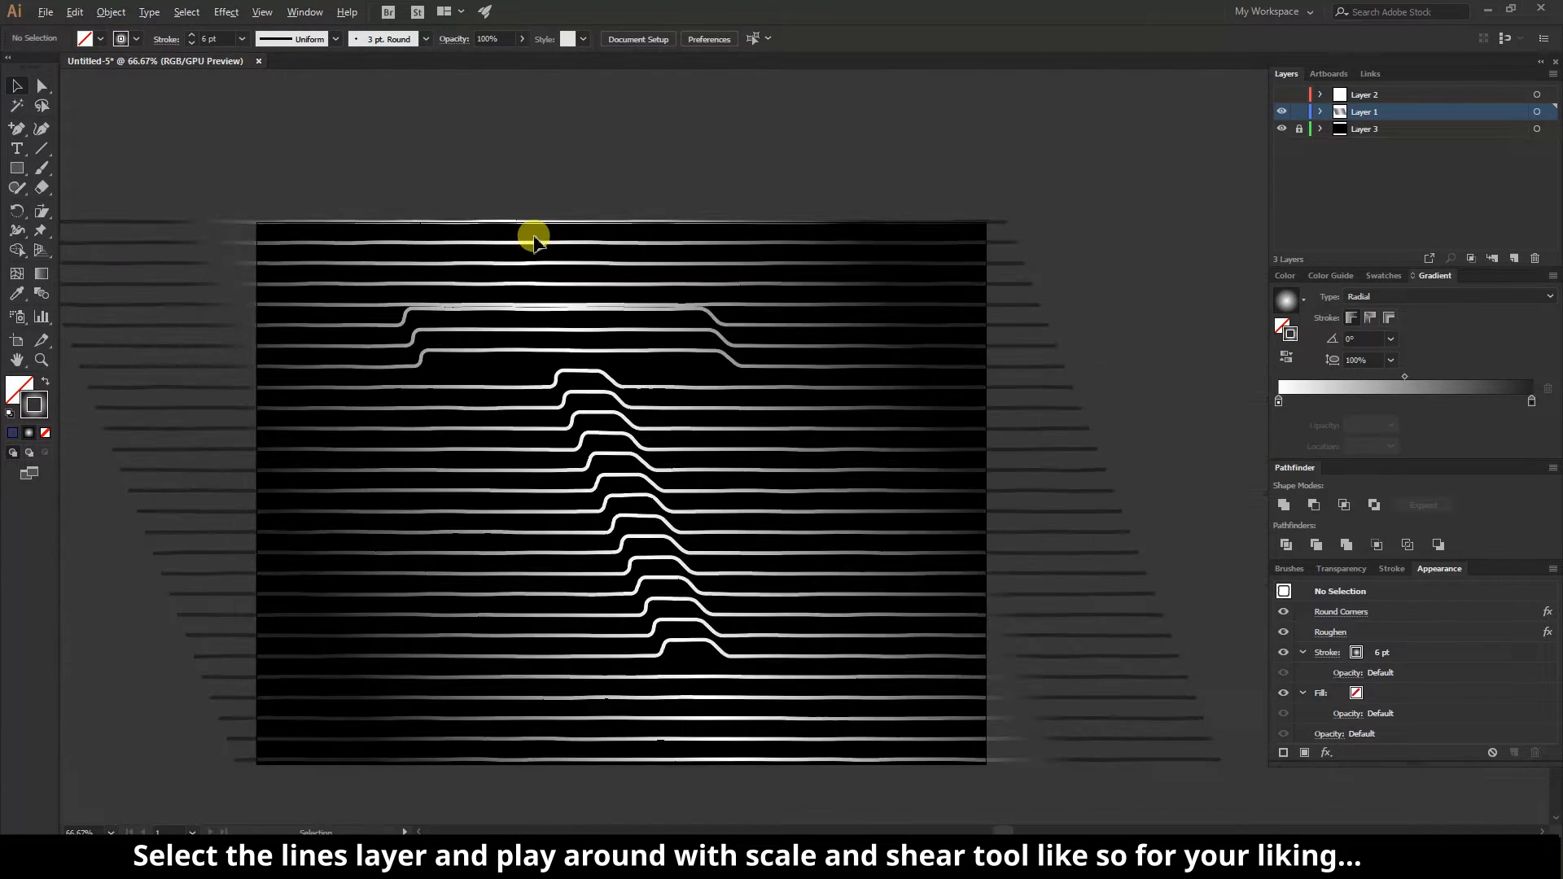
{"action": "scroll", "coordinate": [668, 326], "scroll_direction": "down", "scroll_amount": 2}
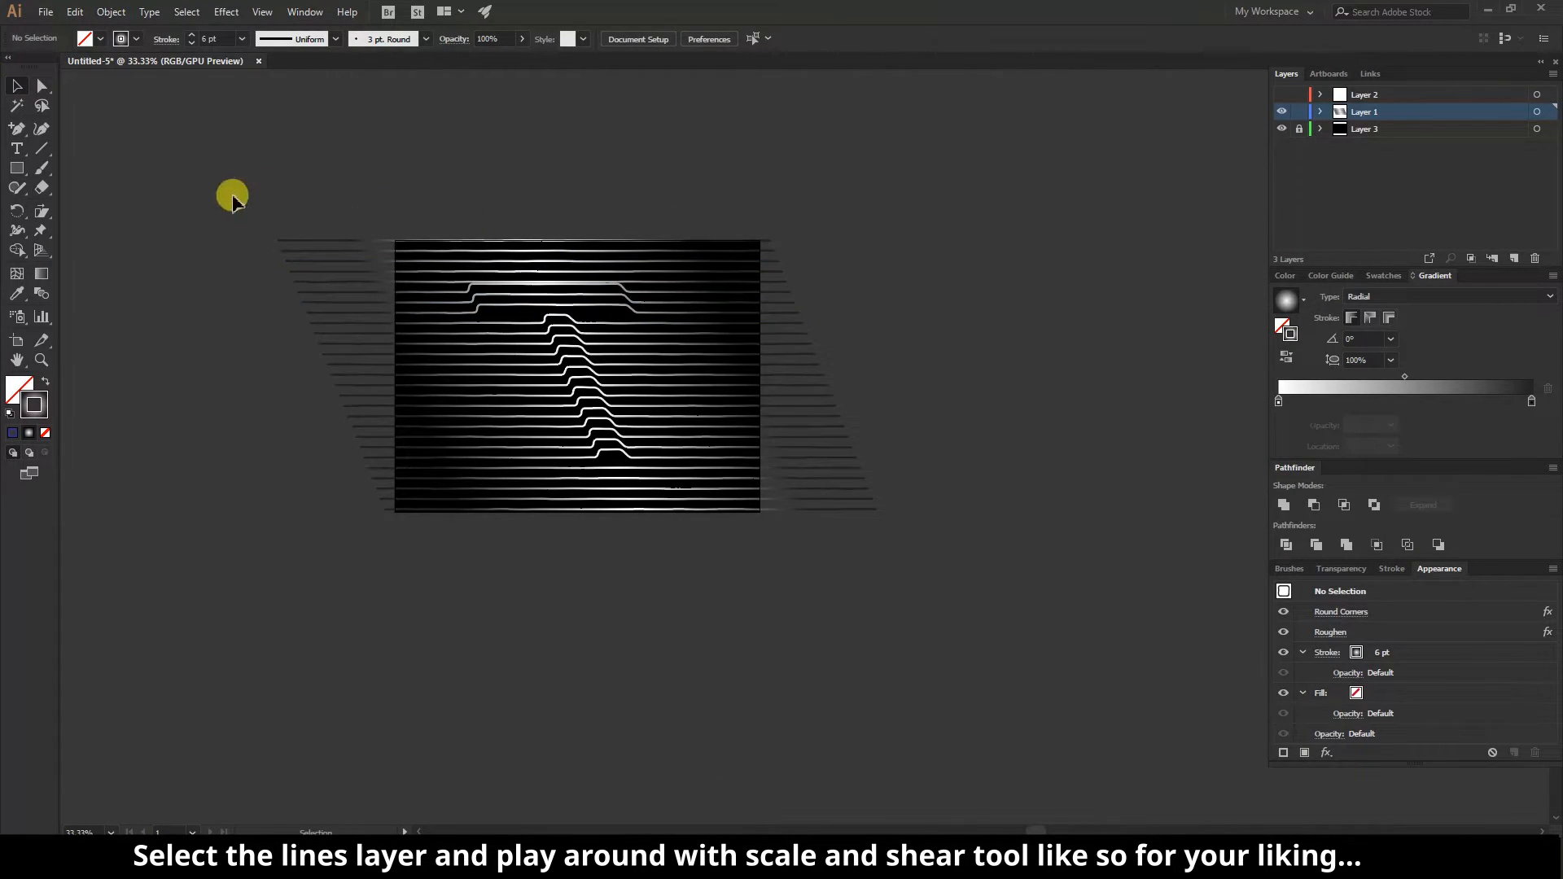
{"action": "scroll", "coordinate": [619, 269], "scroll_direction": "up", "scroll_amount": 1}
{"action": "left_click", "coordinate": [634, 270]}
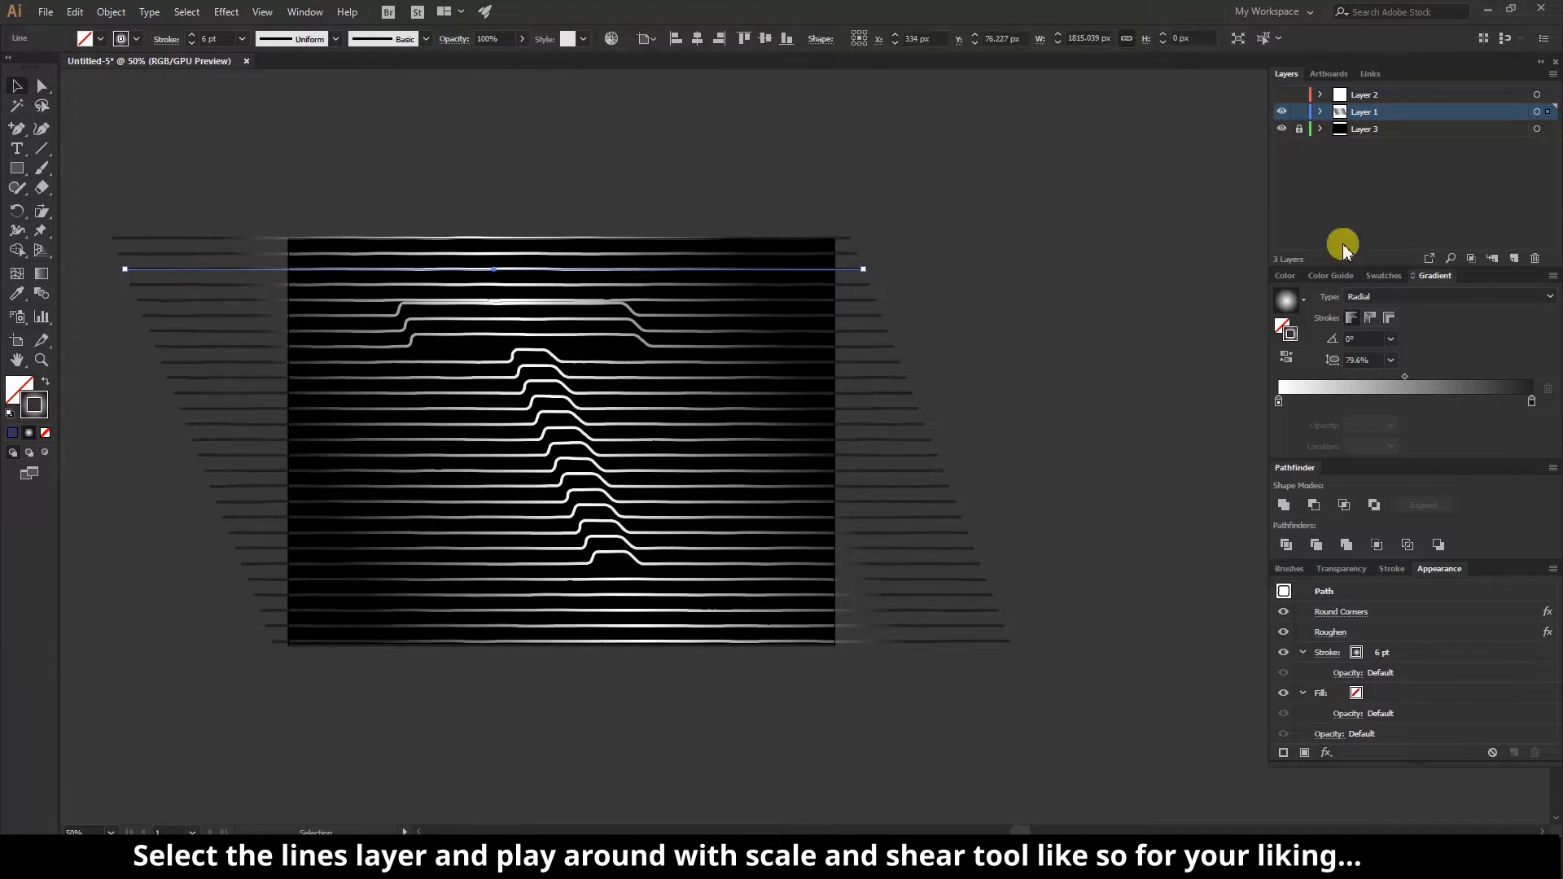
{"action": "left_click", "coordinate": [1539, 112]}
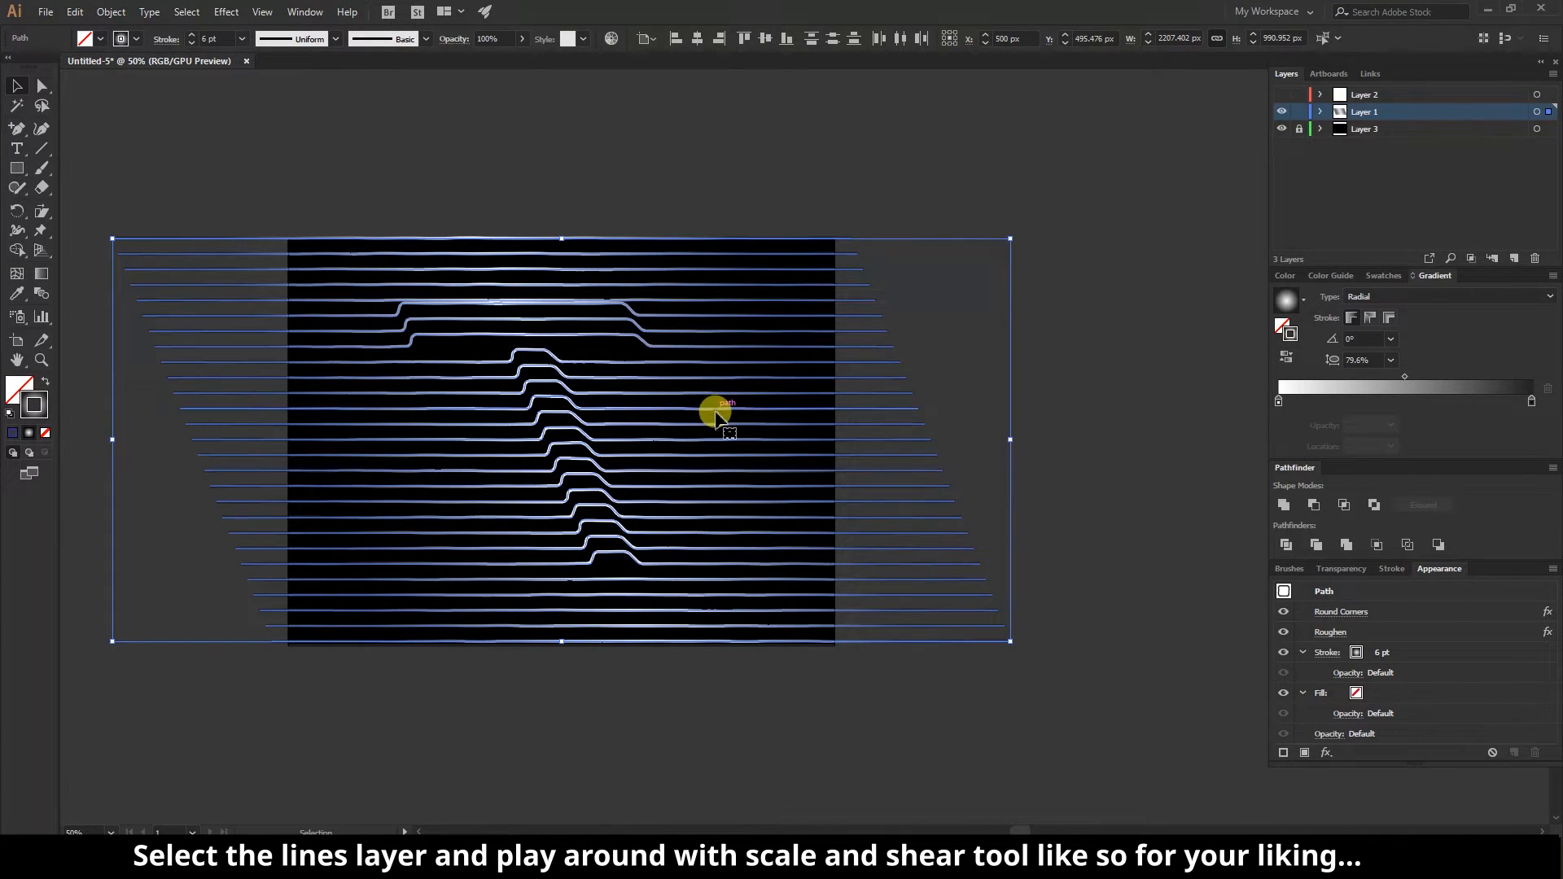
{"action": "left_click_drag", "start_coordinate": [715, 412], "coordinate": [744, 417]}
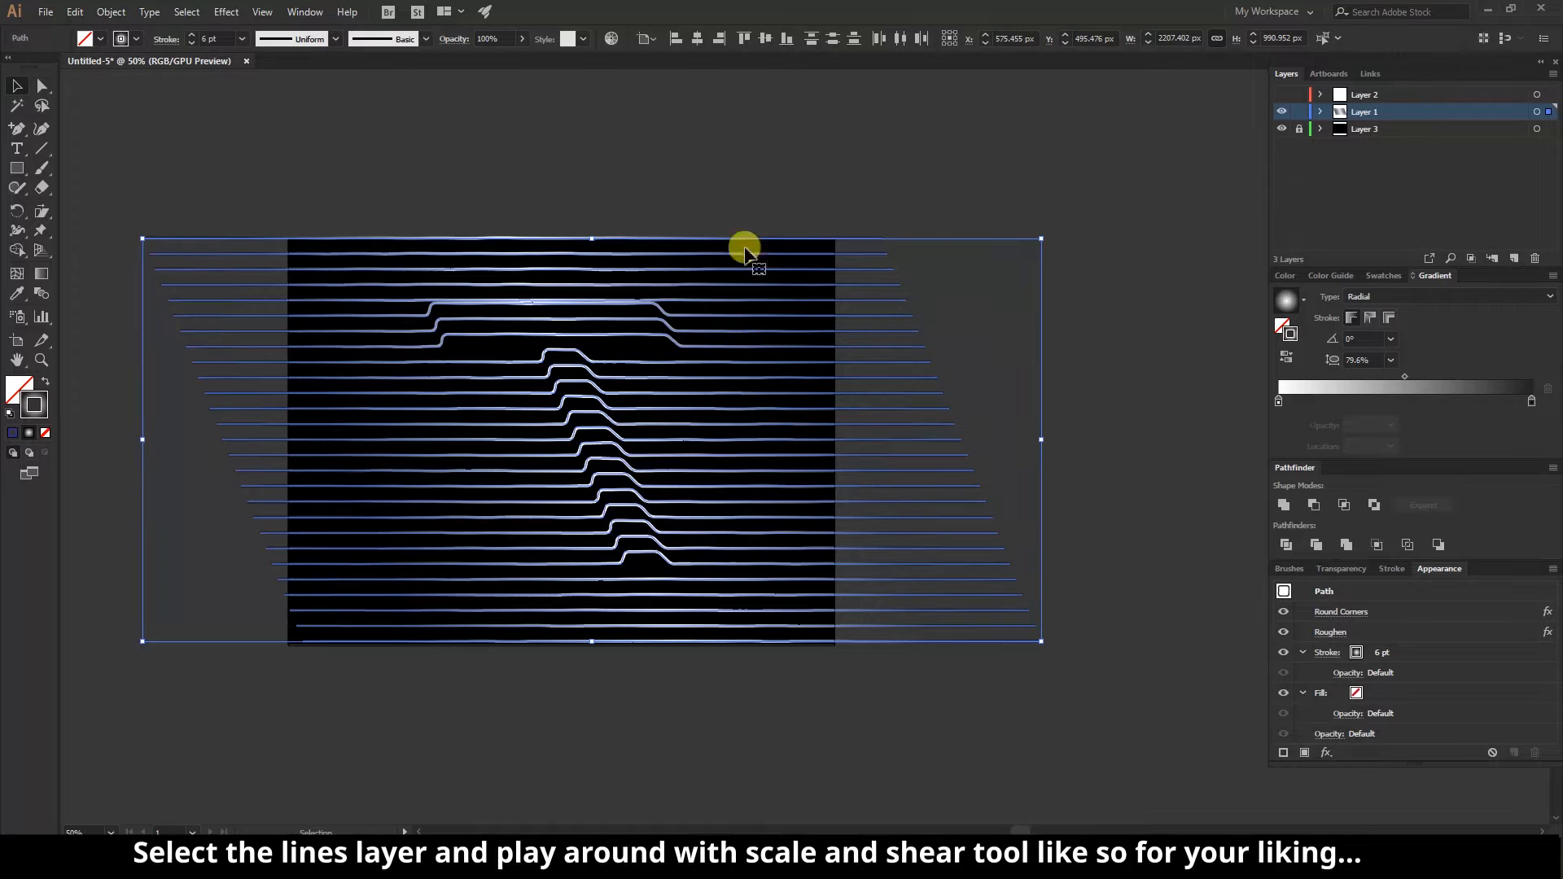
{"action": "left_click", "coordinate": [726, 209]}
- Try stroke gradient midpoints of about 39.5% and about 55.7% on all Layer 1 lines, deselecting them after each change
{"action": "left_click", "coordinate": [1536, 112]}
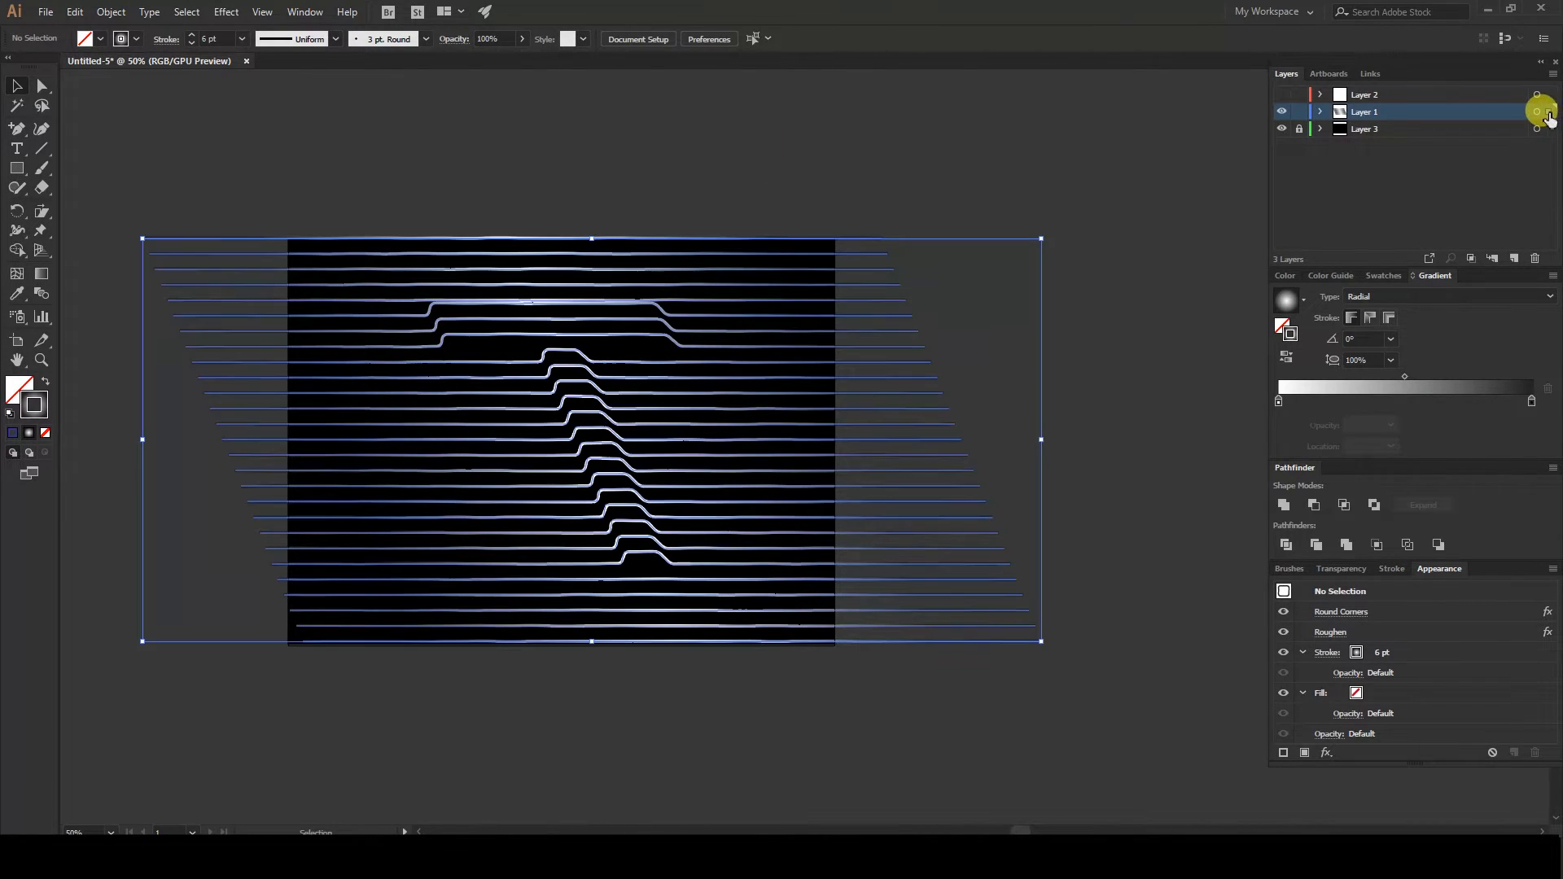
{"action": "left_click_drag", "start_coordinate": [1409, 379], "coordinate": [1381, 377]}
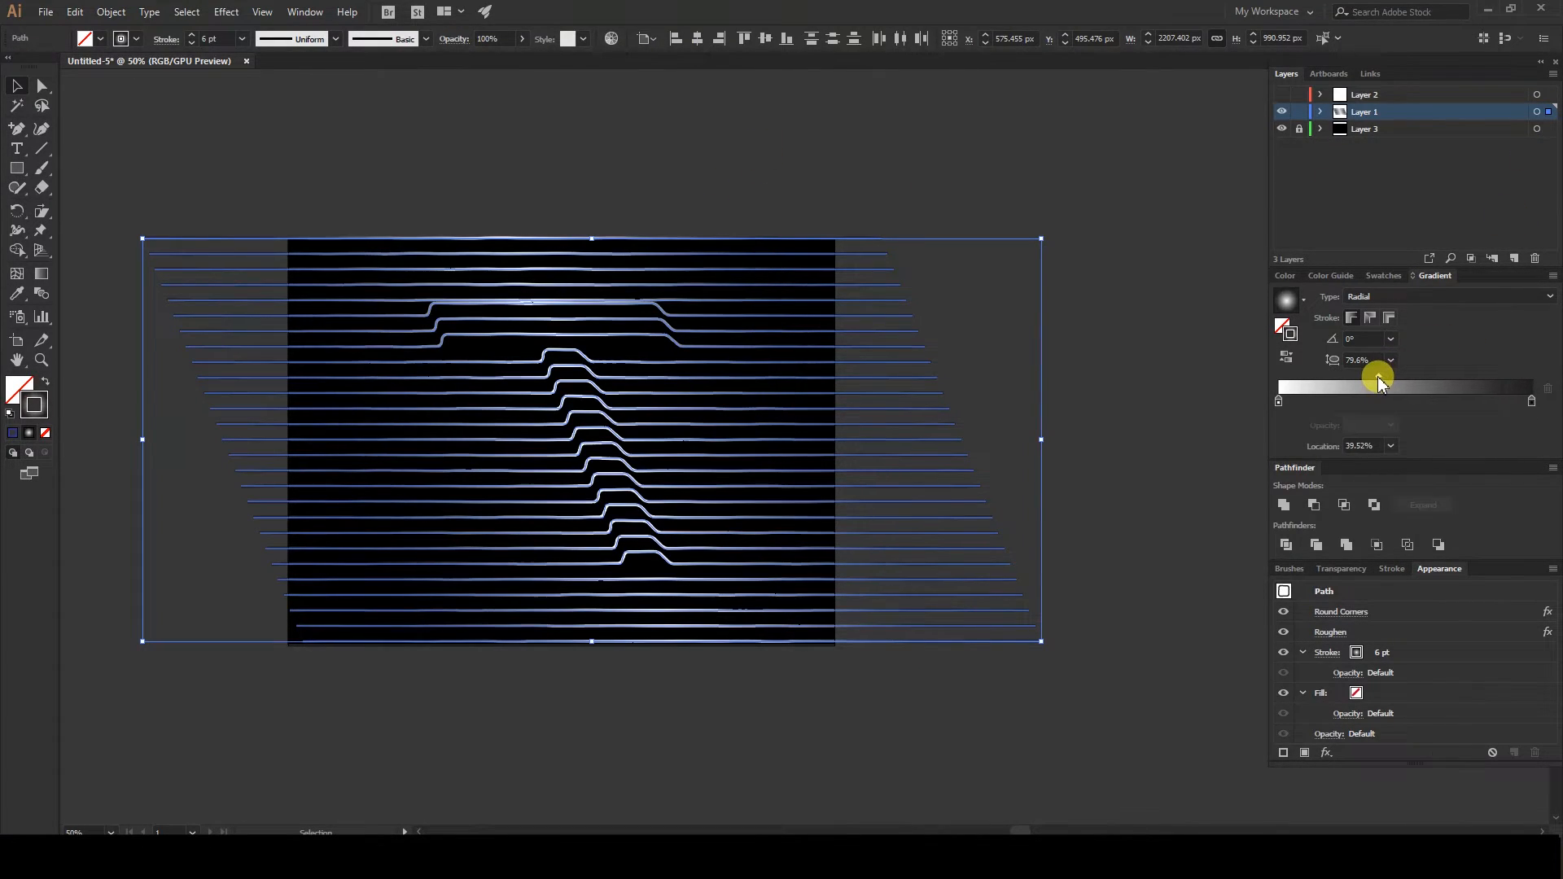
{"action": "left_click", "coordinate": [1144, 394]}
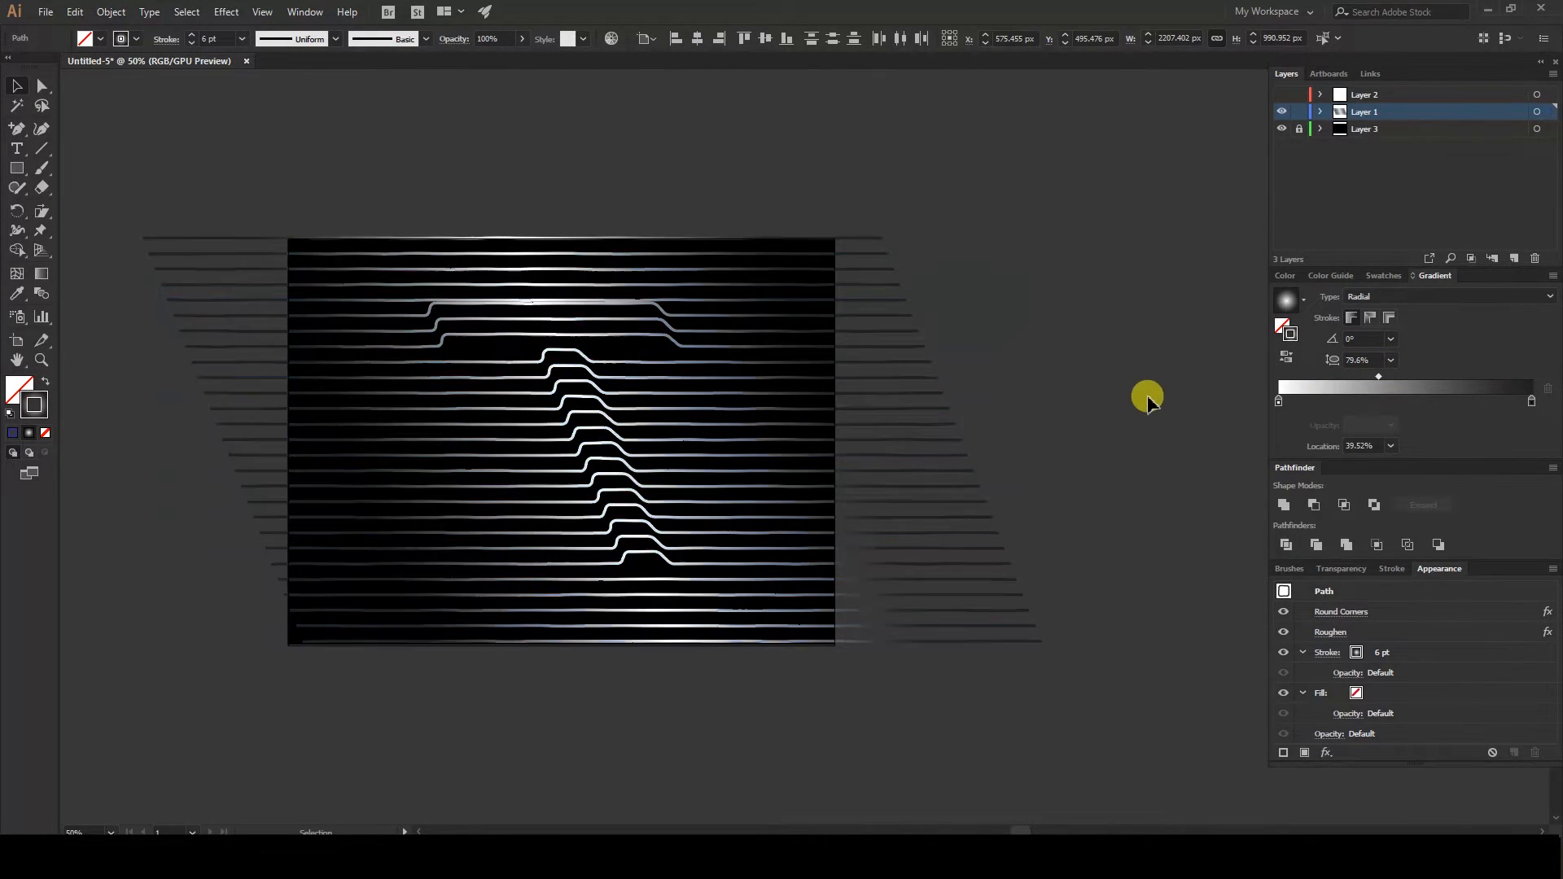
{"action": "left_click", "coordinate": [1538, 112]}
{"action": "left_click_drag", "start_coordinate": [1382, 378], "coordinate": [1420, 381]}
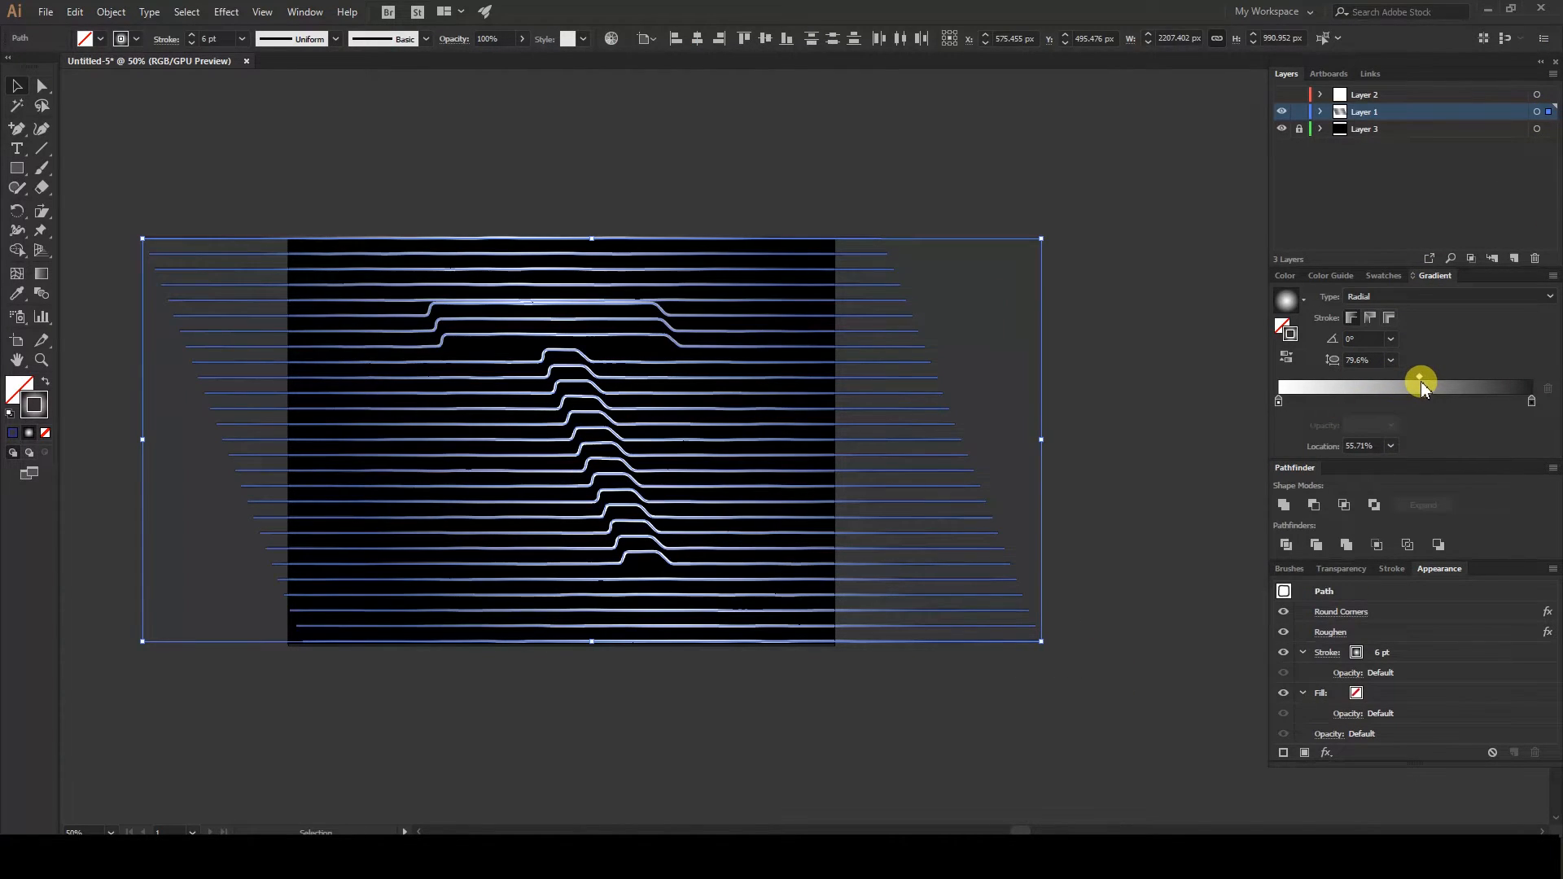
{"action": "left_click", "coordinate": [1116, 407]}
{"action": "scroll", "coordinate": [377, 339], "scroll_direction": "up", "scroll_amount": 2}
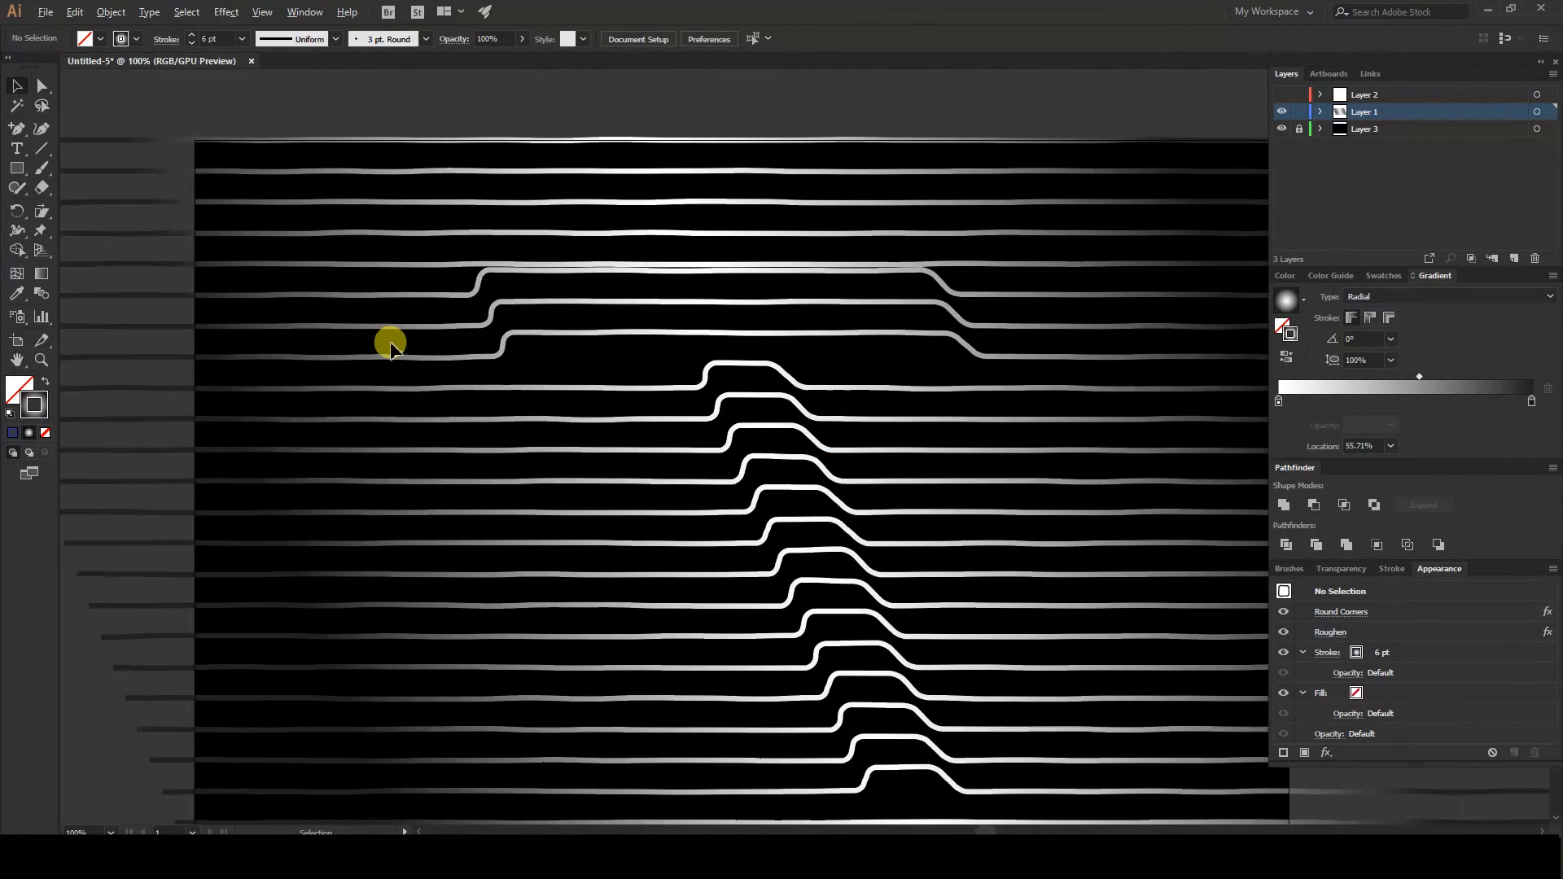
{"action": "scroll", "coordinate": [391, 339], "scroll_direction": "down", "scroll_amount": 2}
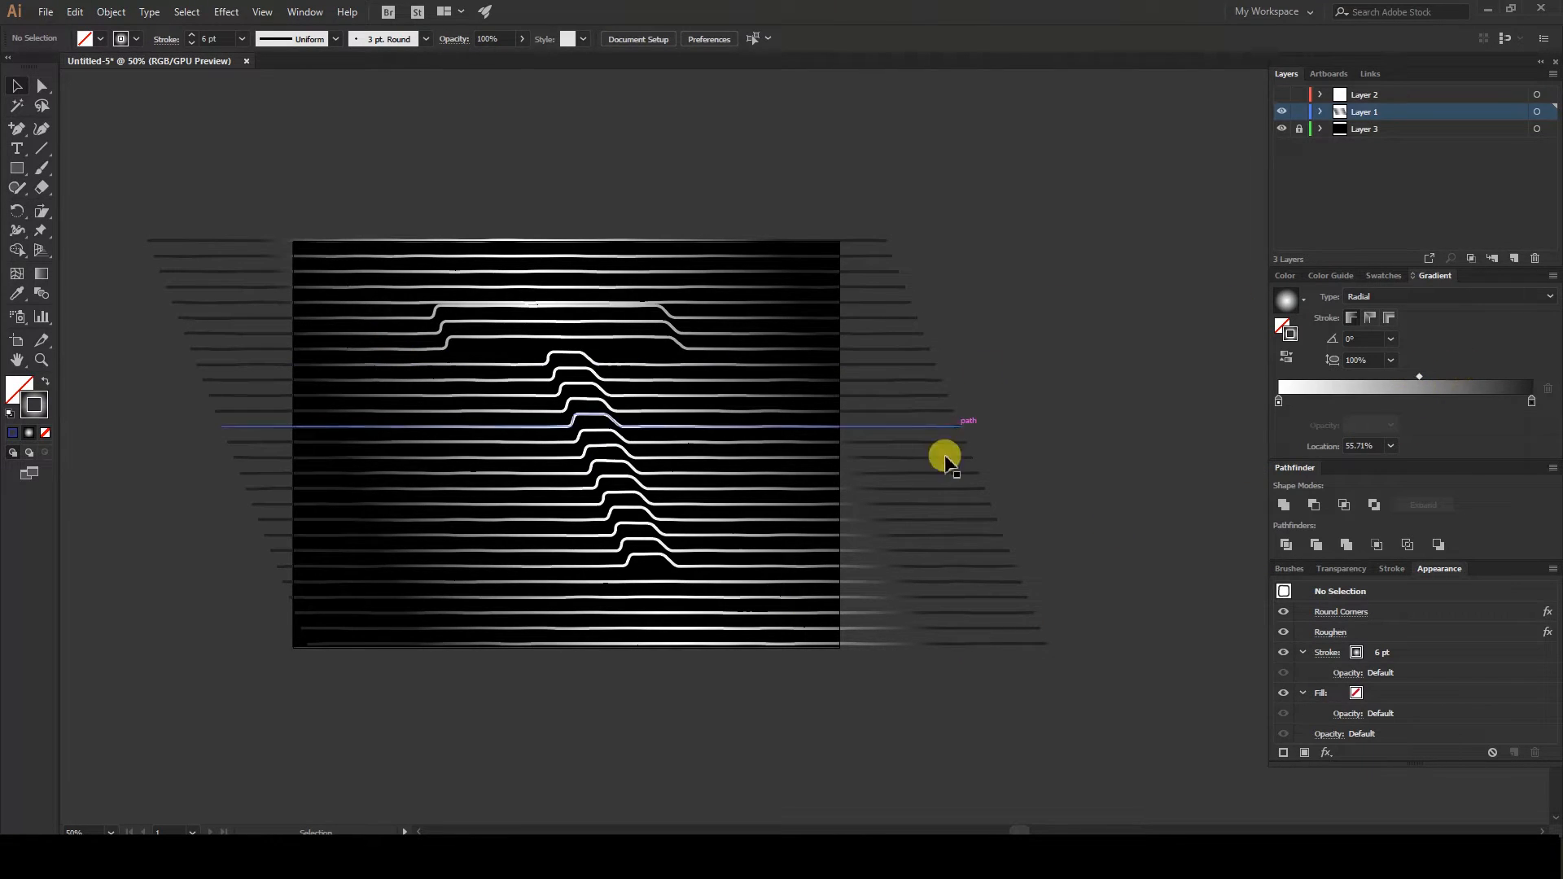
- Try scaling all Layer 1 lines slightly about their center with the Scale tool and deselect them
{"action": "left_click", "coordinate": [1537, 112]}
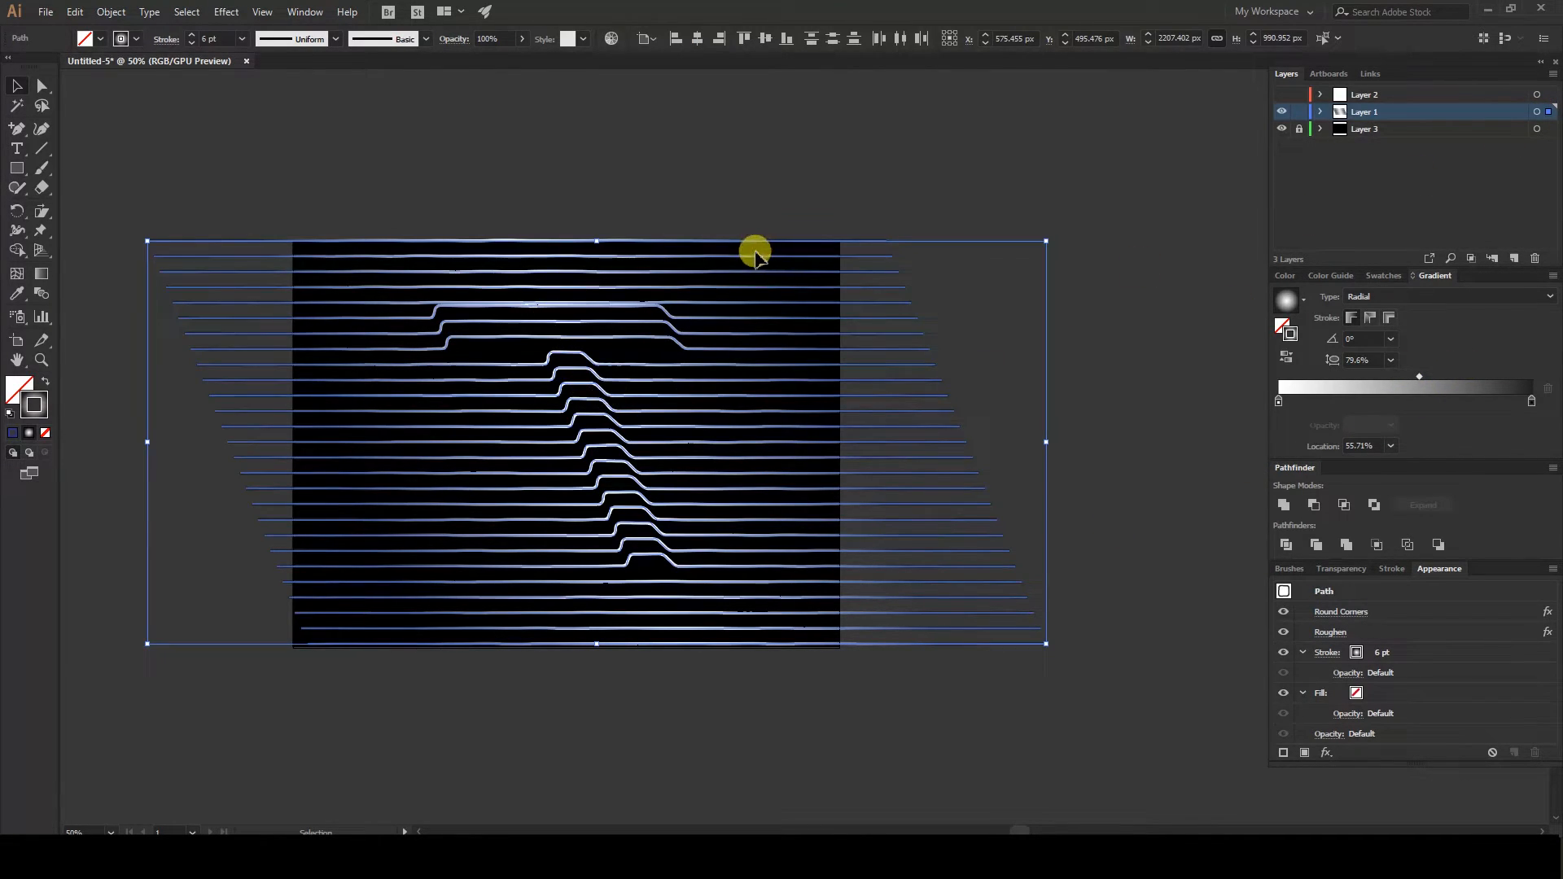
{"action": "left_click_drag", "start_coordinate": [42, 210], "coordinate": [104, 213]}
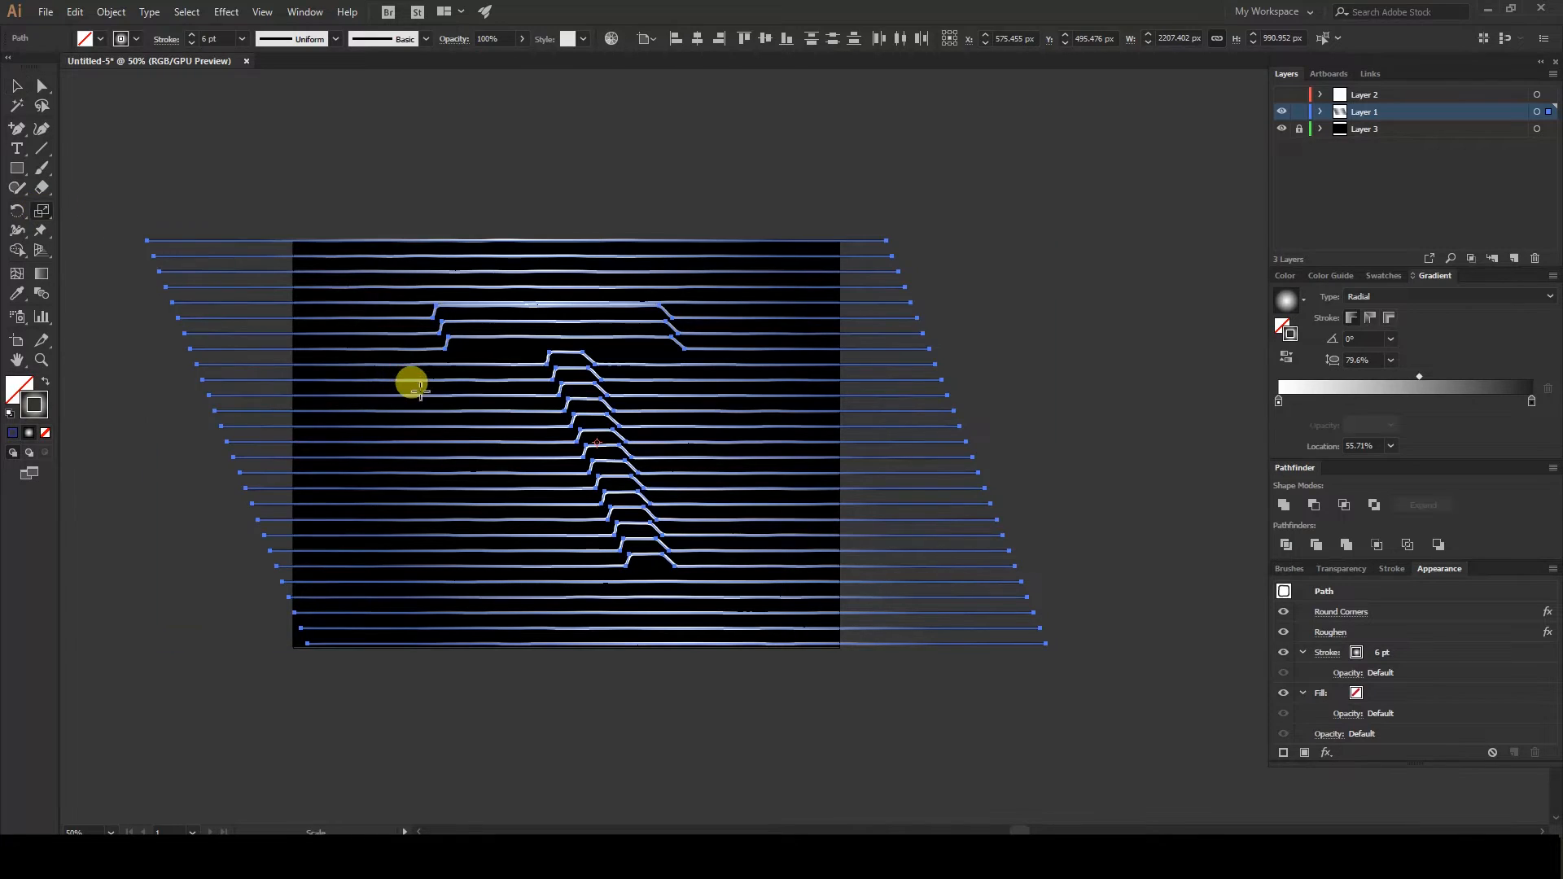
{"action": "left_click_drag", "start_coordinate": [430, 377], "coordinate": [407, 374]}
{"action": "left_click", "coordinate": [16, 86]}
{"action": "left_click", "coordinate": [391, 154]}
{"action": "key", "text": "ctrl+plus"}
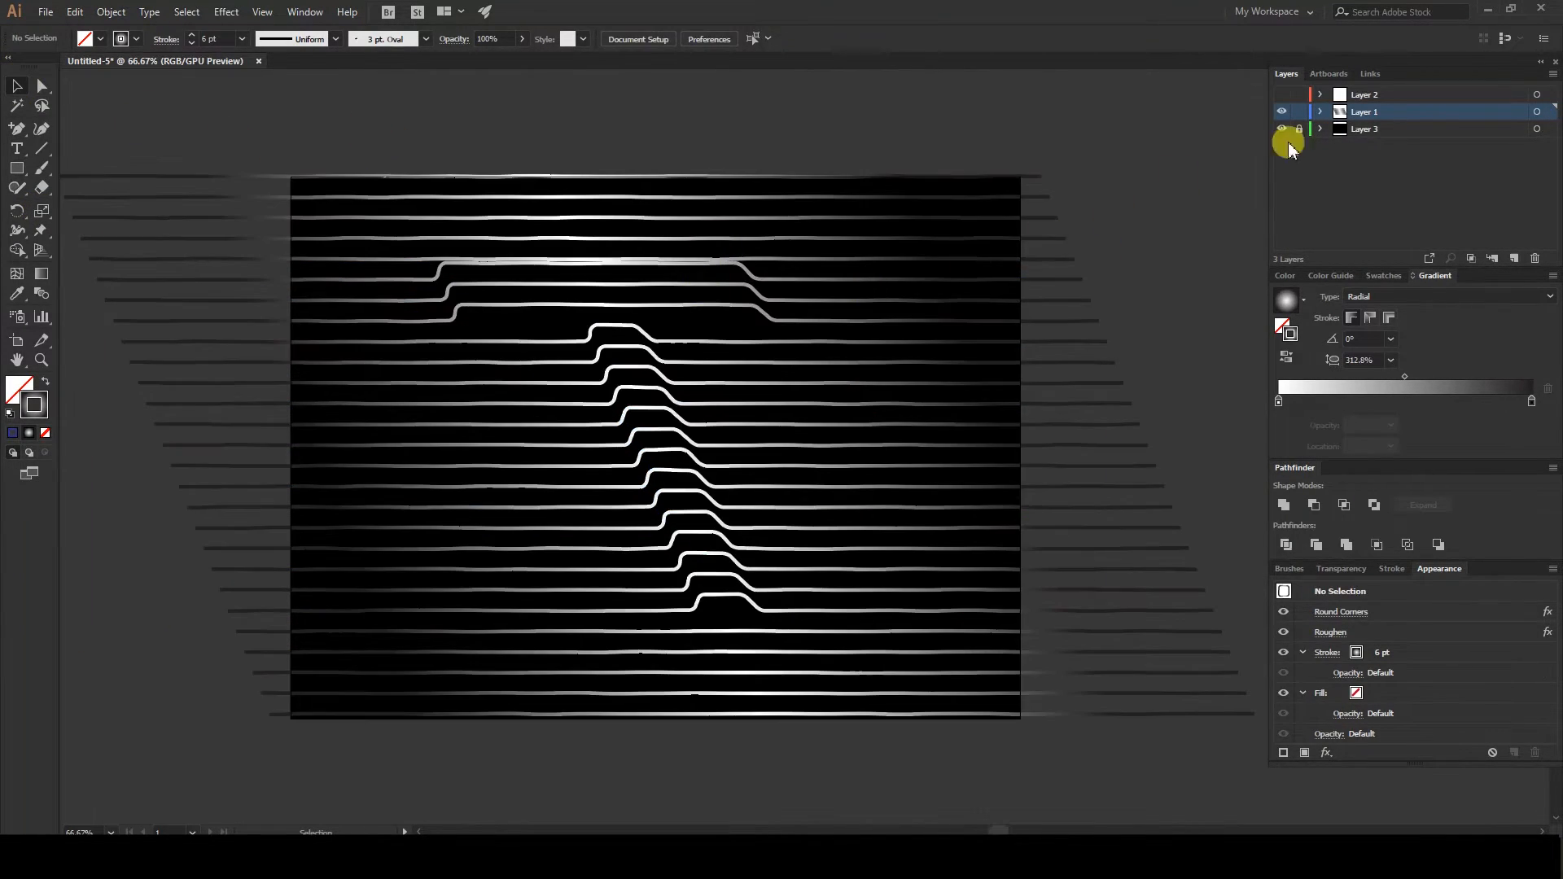
- Set the stroke weight of all Layer 1 lines to 5 pt and deselect them
{"action": "left_click", "coordinate": [1537, 113]}
{"action": "left_click", "coordinate": [242, 39]}
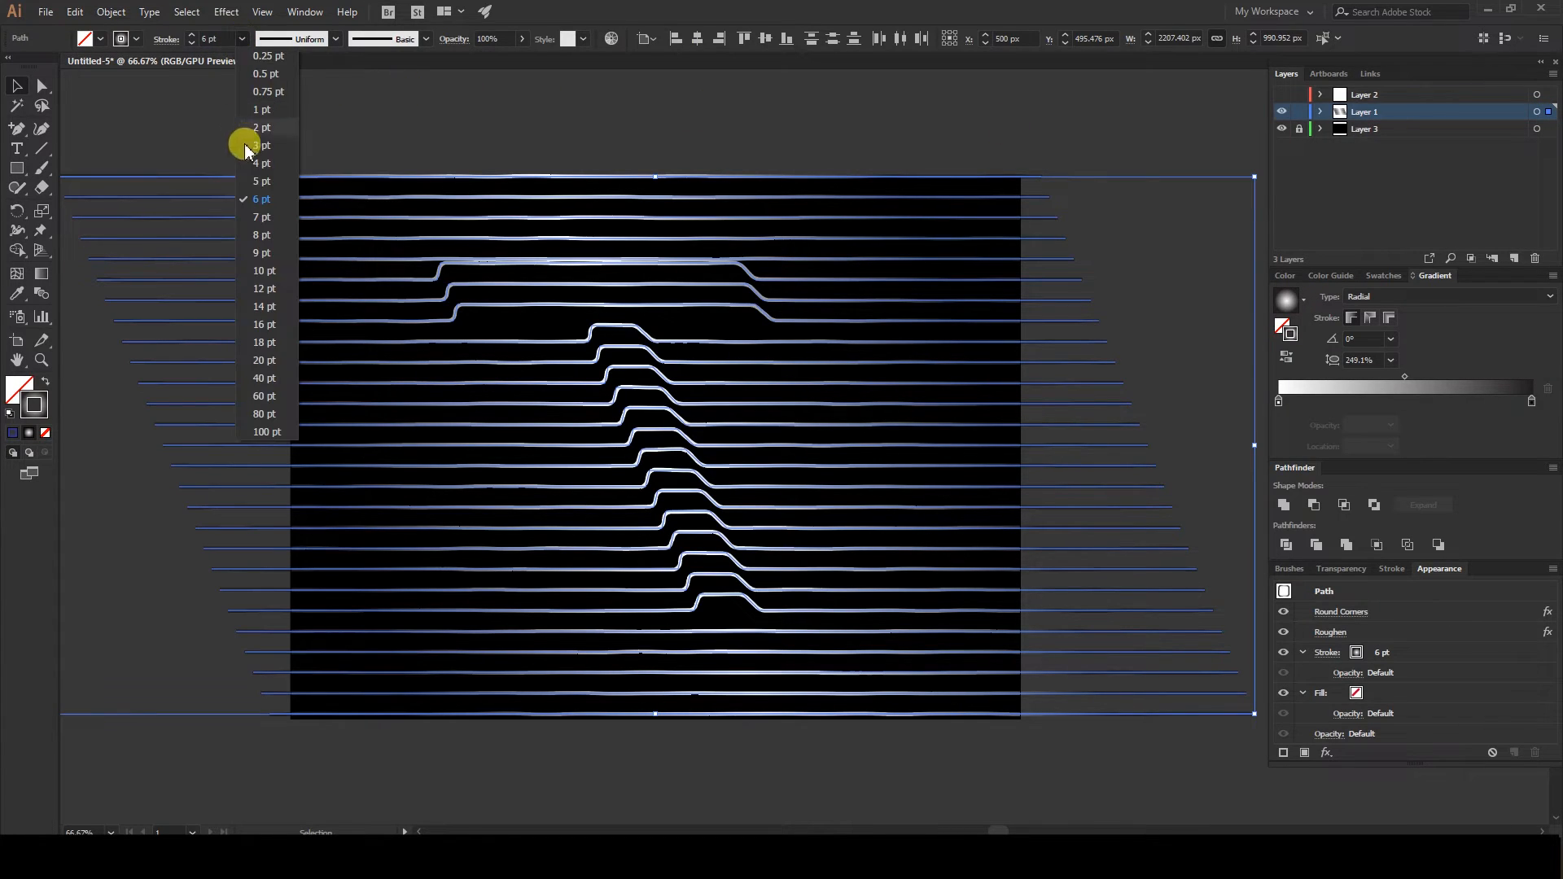
{"action": "left_click", "coordinate": [255, 184]}
{"action": "left_click", "coordinate": [489, 130]}
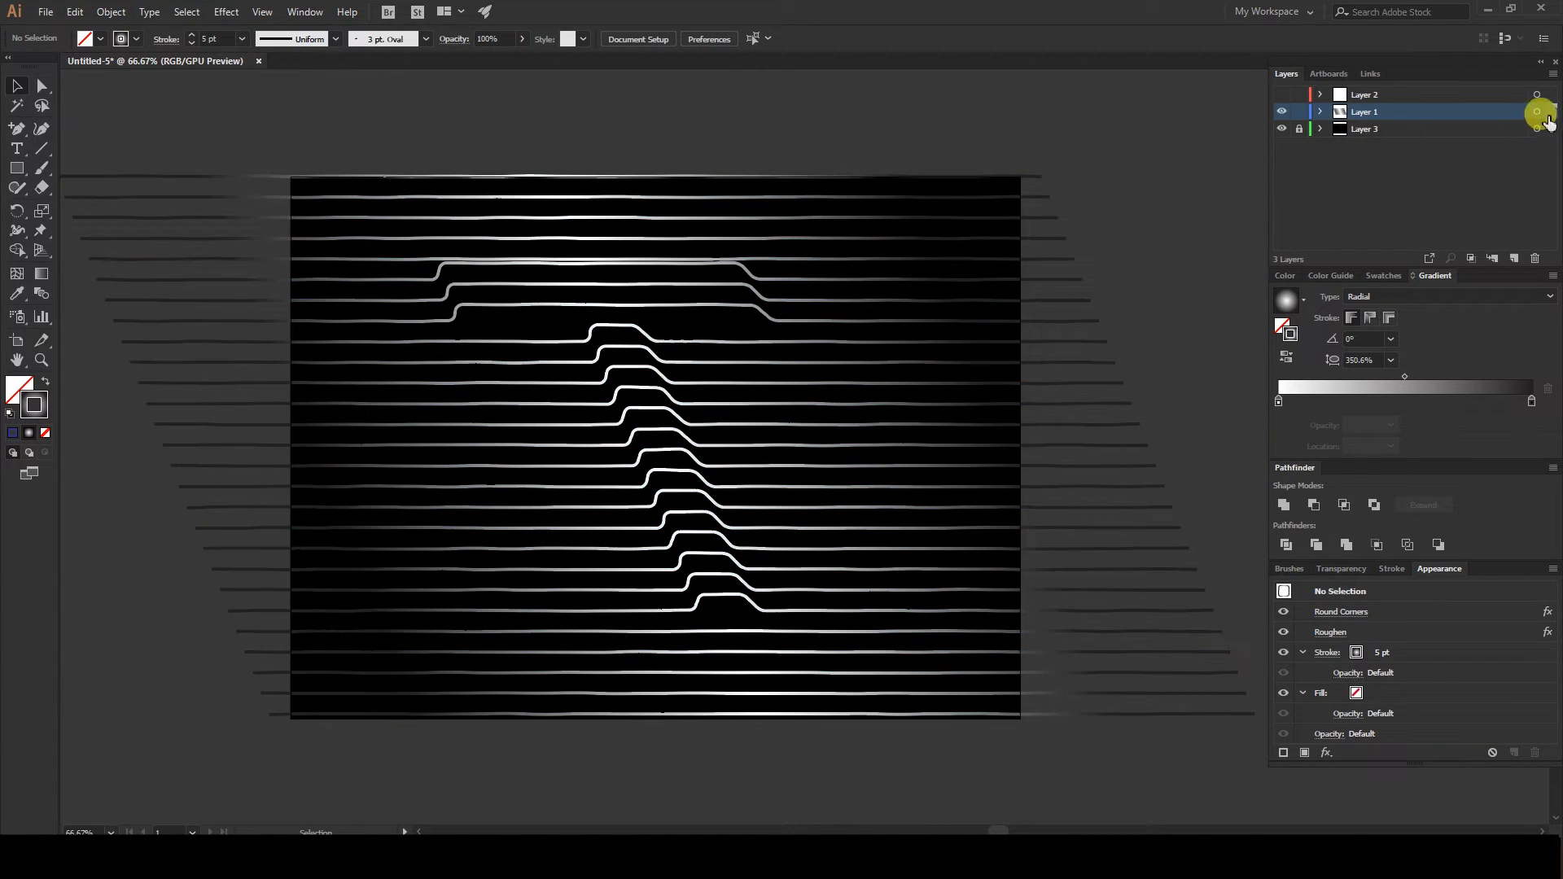
- Try a 2 pt stroke weight on all Layer 1 lines, then return the weight to 5 pt
{"action": "left_click", "coordinate": [1537, 111]}
{"action": "left_click", "coordinate": [242, 39]}
{"action": "left_click", "coordinate": [258, 132]}
{"action": "left_click", "coordinate": [273, 133]}
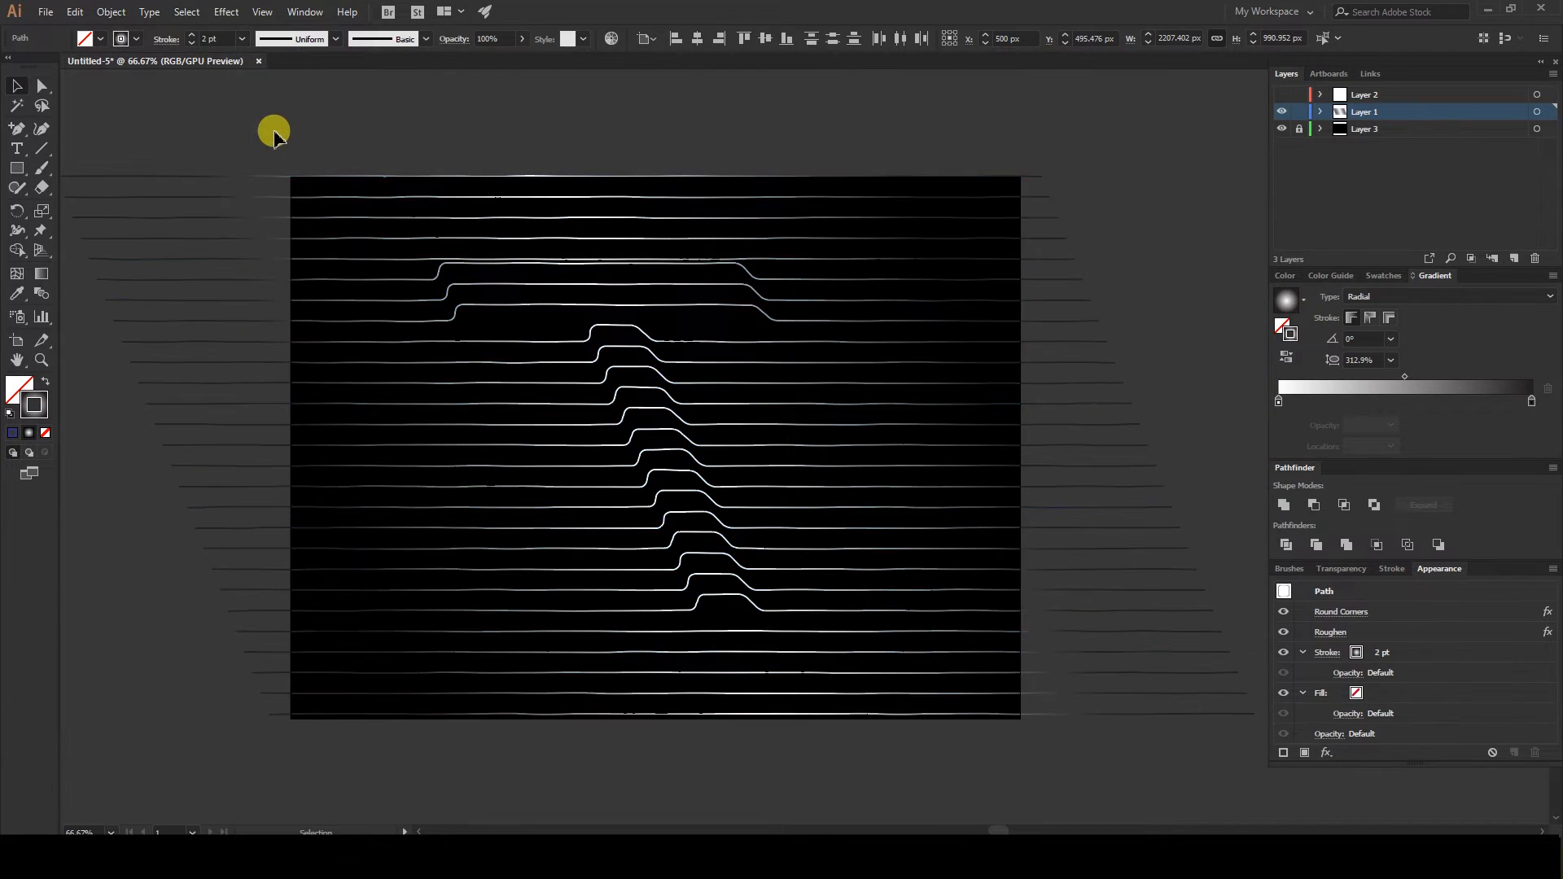
{"action": "scroll", "coordinate": [508, 308], "scroll_direction": "down", "scroll_amount": 1}
{"action": "scroll", "coordinate": [685, 182], "scroll_direction": "up", "scroll_amount": 1}
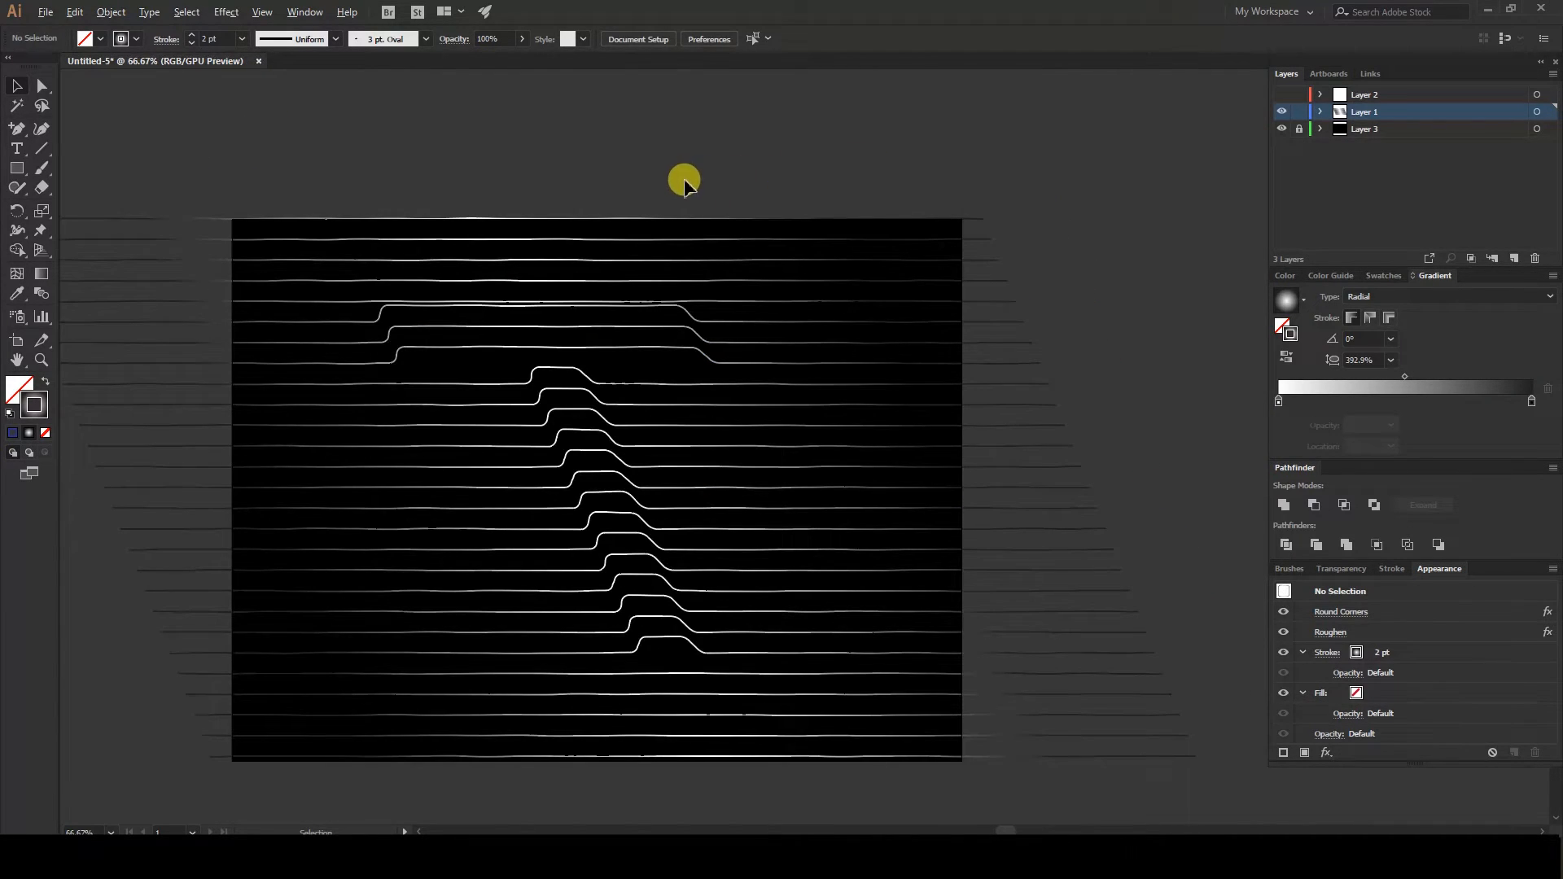
{"action": "left_click", "coordinate": [1537, 111]}
{"action": "left_click", "coordinate": [241, 39]}
{"action": "left_click", "coordinate": [270, 185]}
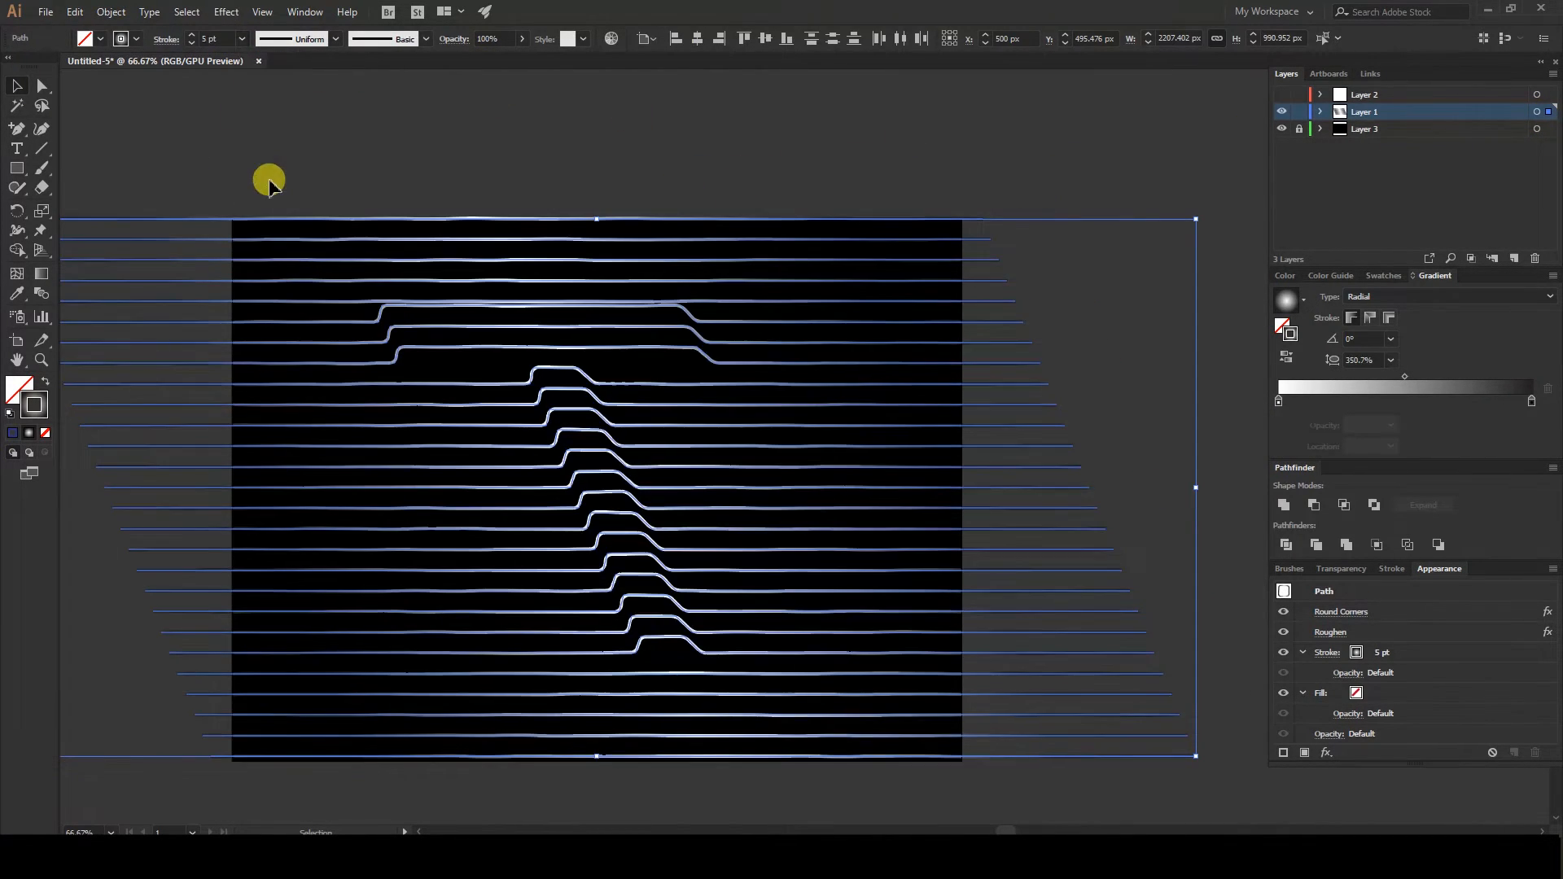
- Try the double-bulge and the half-dome variable width profiles on the strokes of all Layer 1 lines
{"action": "left_click", "coordinate": [335, 39]}
{"action": "left_click", "coordinate": [294, 122]}
{"action": "left_click", "coordinate": [322, 150]}
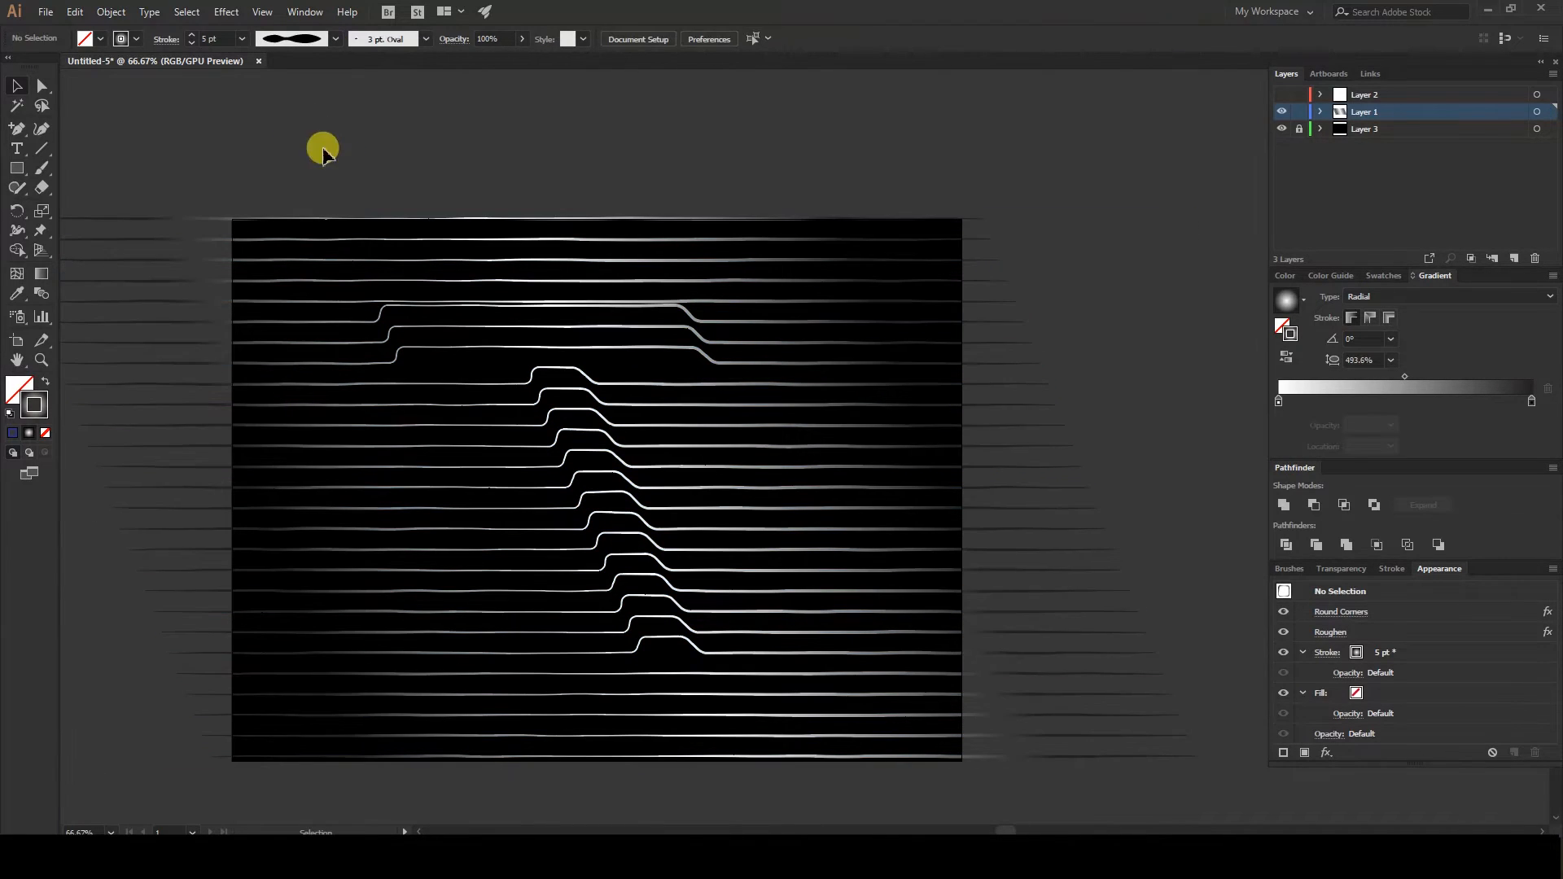
{"action": "left_click", "coordinate": [1547, 108]}
{"action": "left_click", "coordinate": [298, 38]}
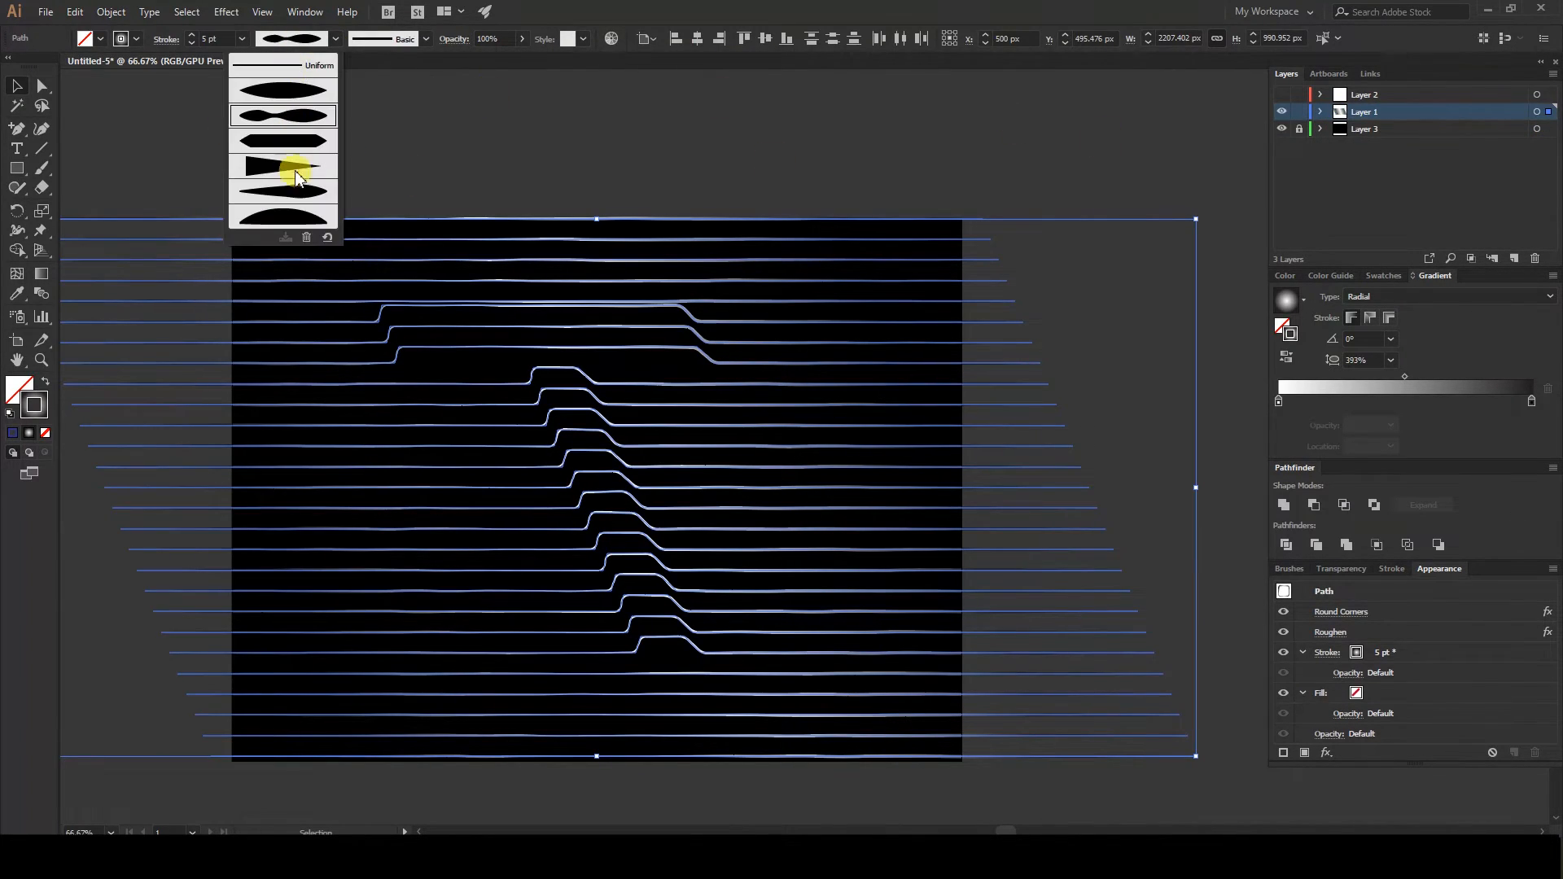
{"action": "left_click", "coordinate": [303, 166]}
{"action": "left_click", "coordinate": [773, 149]}
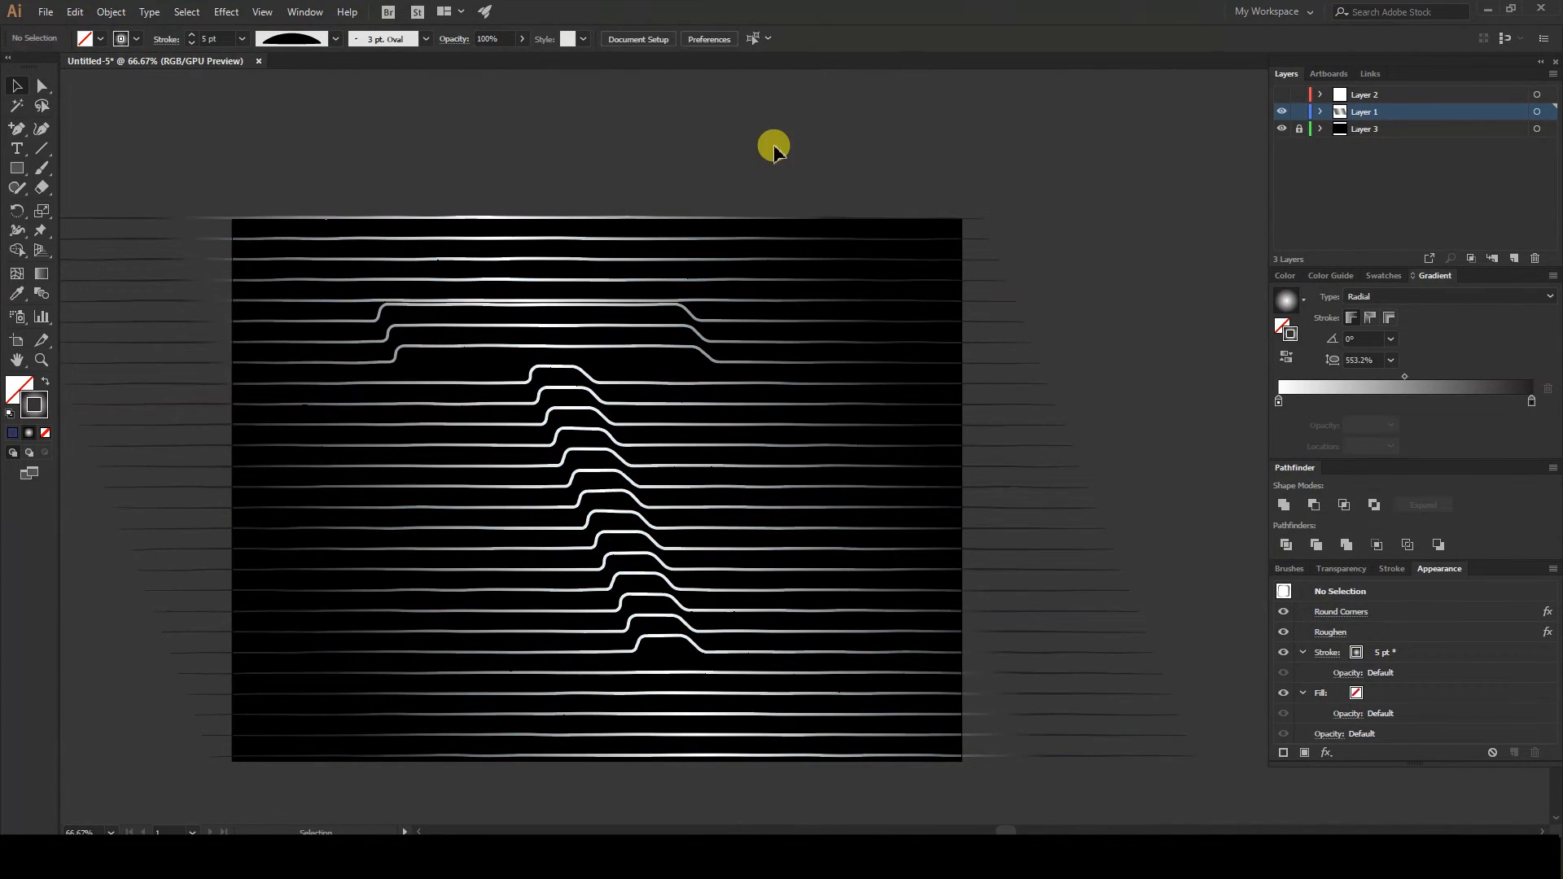
- Restore the Uniform width profile on the strokes of all Layer 1 lines and deselect them
{"action": "left_click", "coordinate": [1547, 111]}
{"action": "left_click", "coordinate": [297, 38]}
{"action": "left_click", "coordinate": [305, 81]}
{"action": "left_click", "coordinate": [566, 231]}
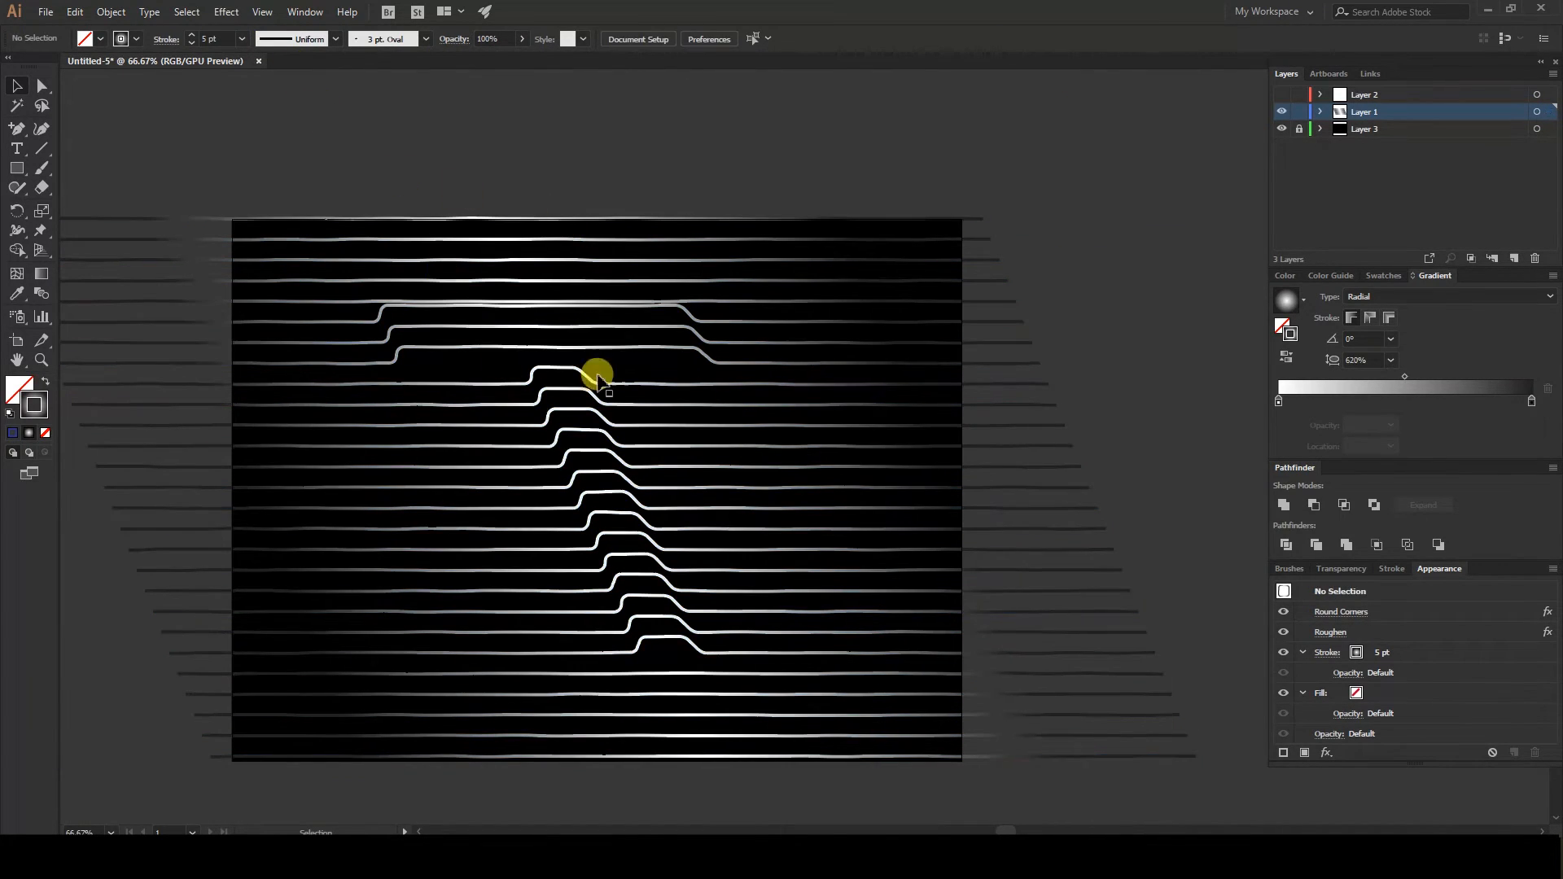
{"action": "scroll", "coordinate": [656, 296], "scroll_direction": "down", "scroll_amount": 2}
{"action": "left_click", "coordinate": [1327, 613]}
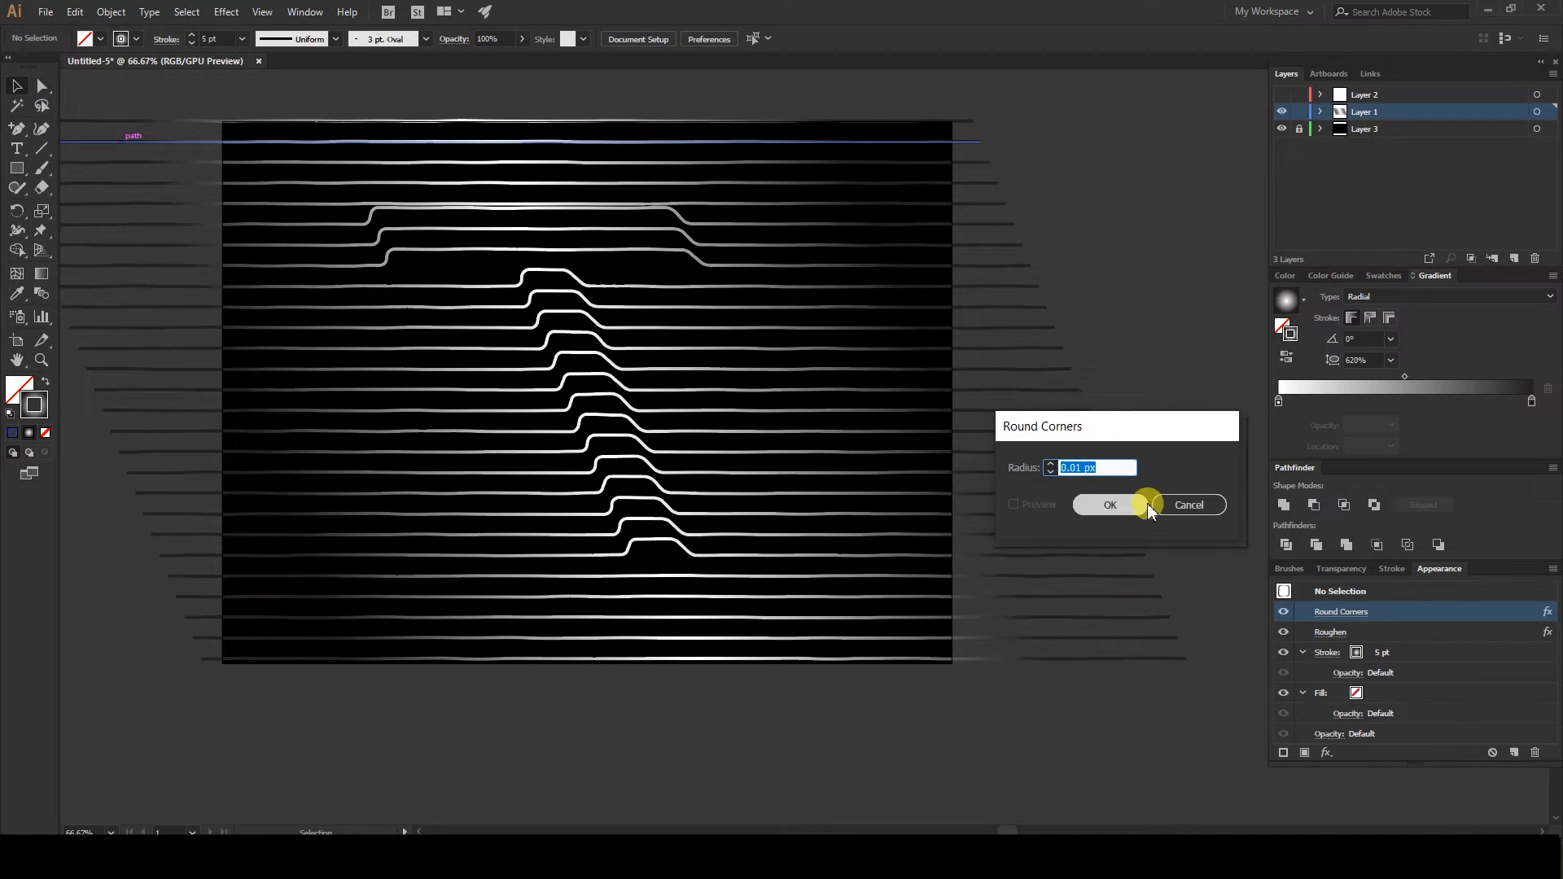
{"action": "left_click", "coordinate": [1109, 505]}
- Set the Round Corners effect radius of all Layer 1 lines to 33 px with the preview on, and deselect them
{"action": "left_click", "coordinate": [1536, 111]}
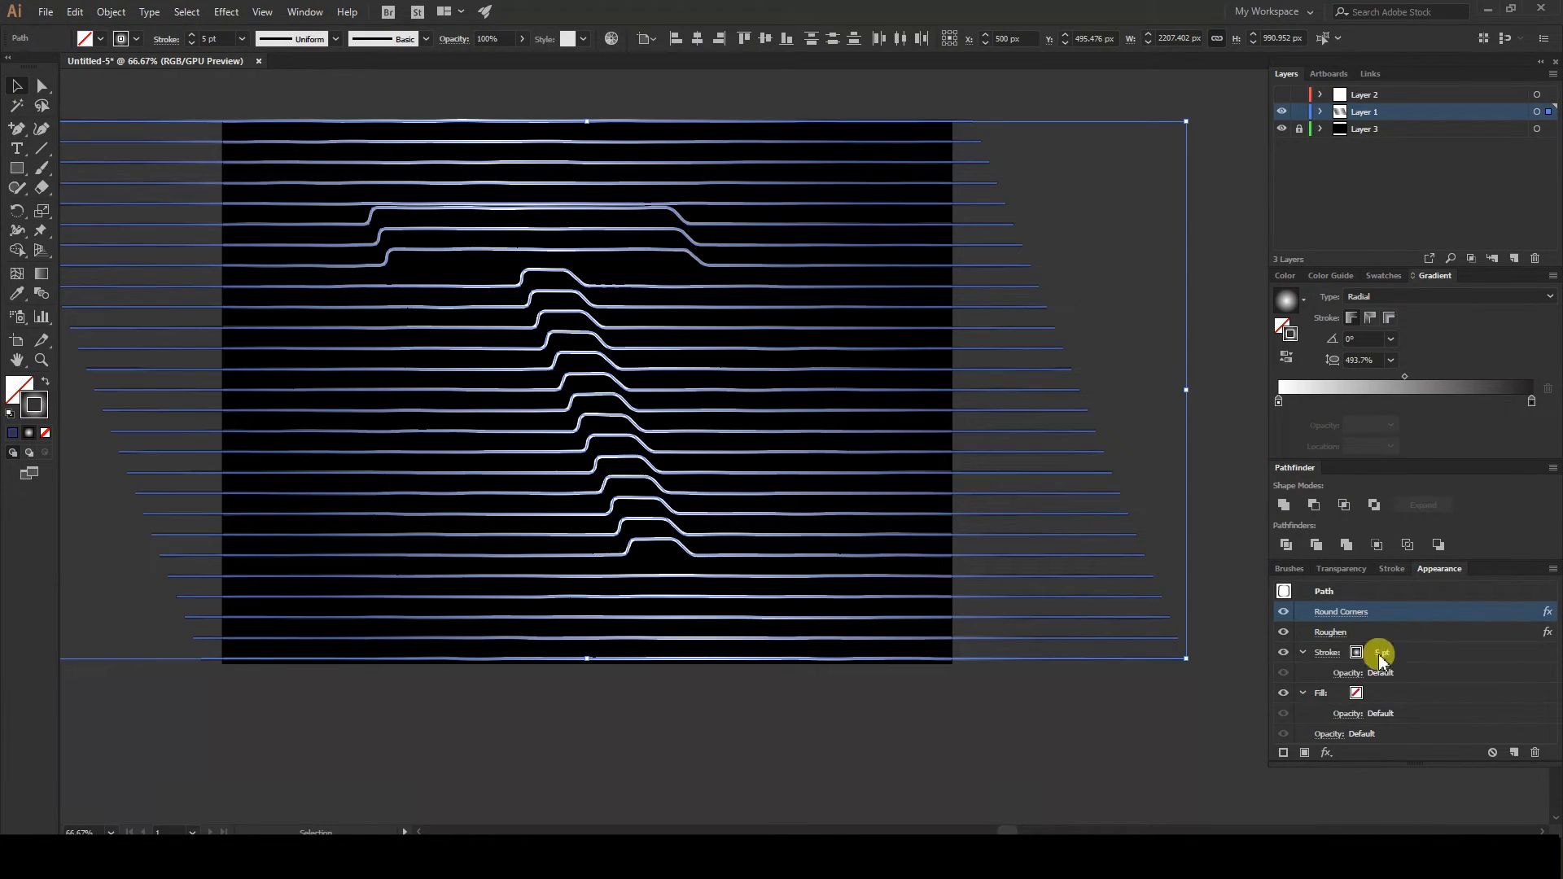
{"action": "left_click", "coordinate": [1326, 613]}
{"action": "left_click", "coordinate": [1036, 504]}
{"action": "left_click", "coordinate": [1119, 469]}
{"action": "key", "text": "Up"}
{"action": "key", "text": "Up"}
{"action": "key", "text": "Up"}
{"action": "key", "text": "Up"}
{"action": "key", "text": "Up"}
{"action": "key", "text": "Up"}
{"action": "key", "text": "Up"}
{"action": "key", "text": "Up"}
{"action": "key", "text": "Up"}
{"action": "key", "text": "Up"}
{"action": "key", "text": "Up"}
{"action": "key", "text": "Up"}
{"action": "key", "text": "Up"}
{"action": "key", "text": "Up"}
{"action": "key", "text": "Up"}
{"action": "key", "text": "Up"}
{"action": "key", "text": "Up"}
{"action": "key", "text": "Up"}
{"action": "key", "text": "Up"}
{"action": "key", "text": "Up"}
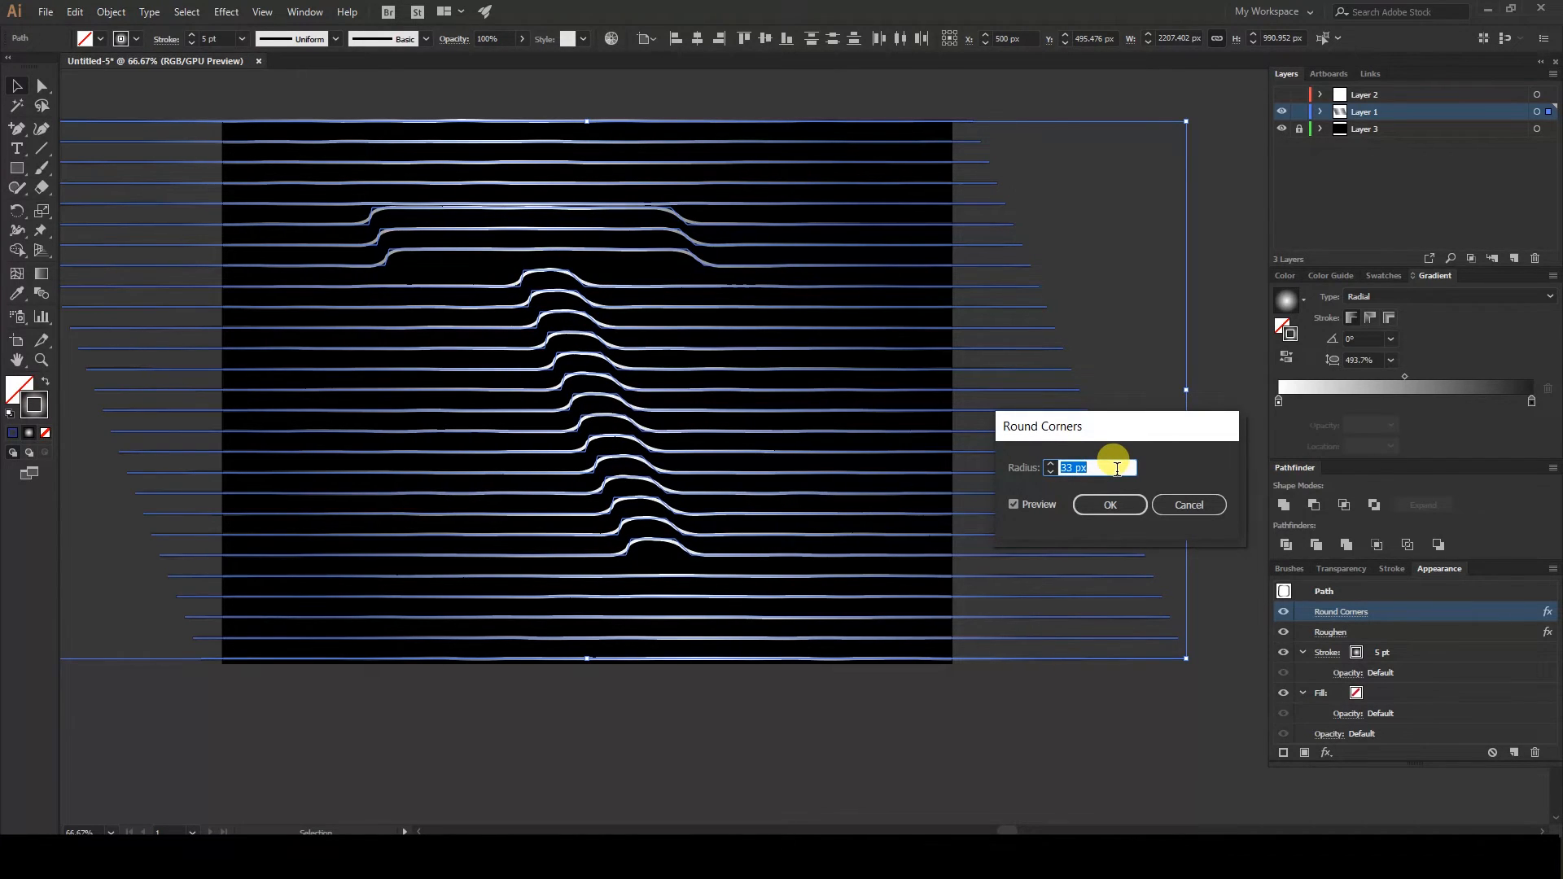
{"action": "left_click", "coordinate": [1107, 505]}
{"action": "left_click", "coordinate": [1084, 711]}
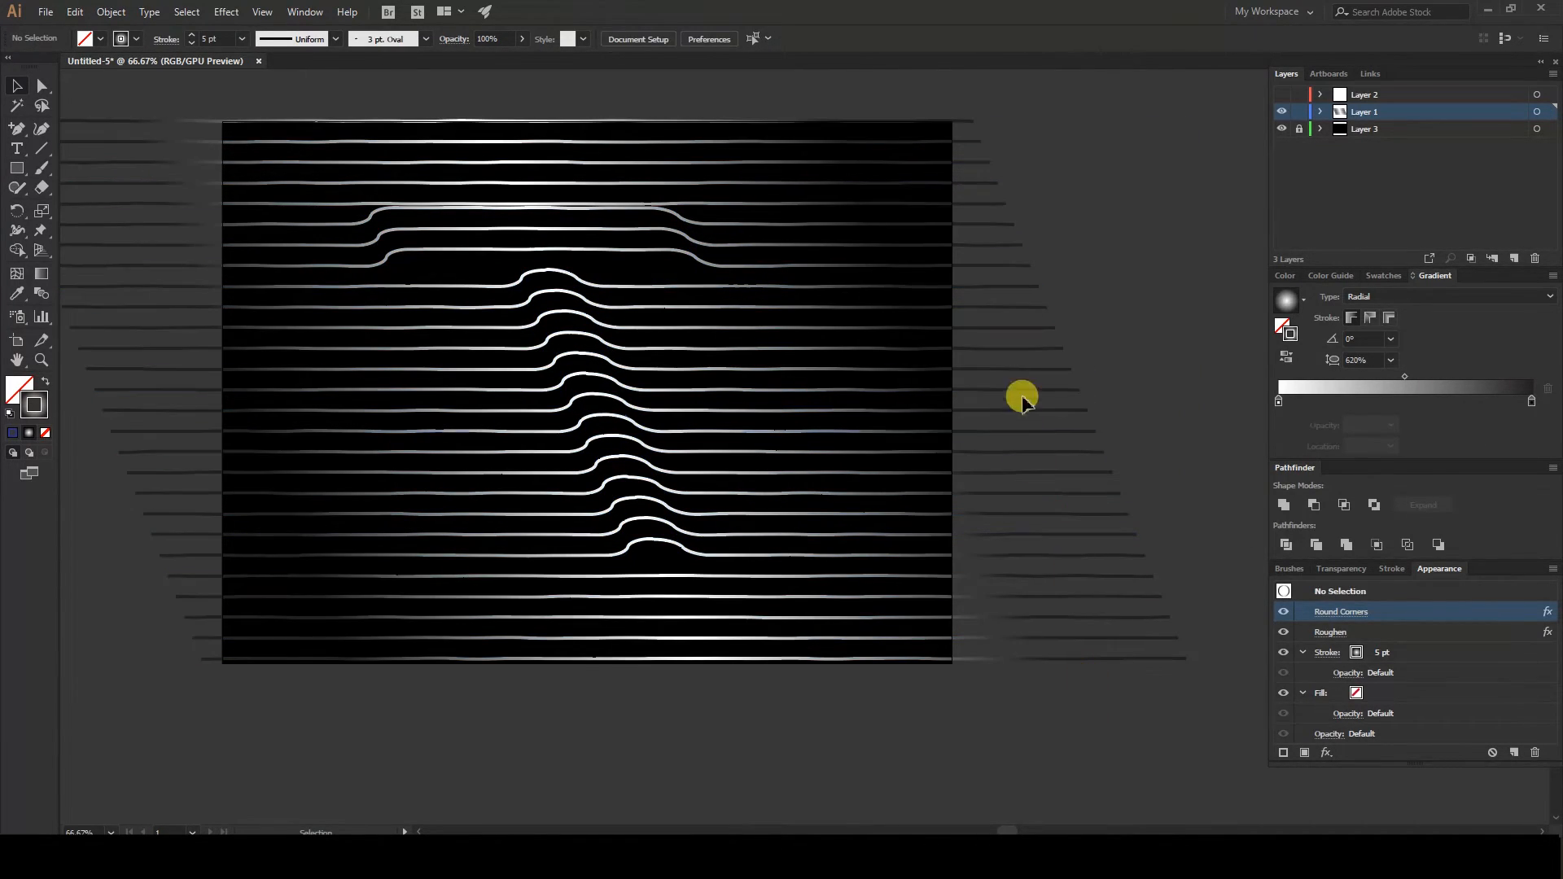
- Switch the Roughen effect off for all Layer 1 lines to compare the look, then switch it back on
{"action": "left_click", "coordinate": [1330, 633]}
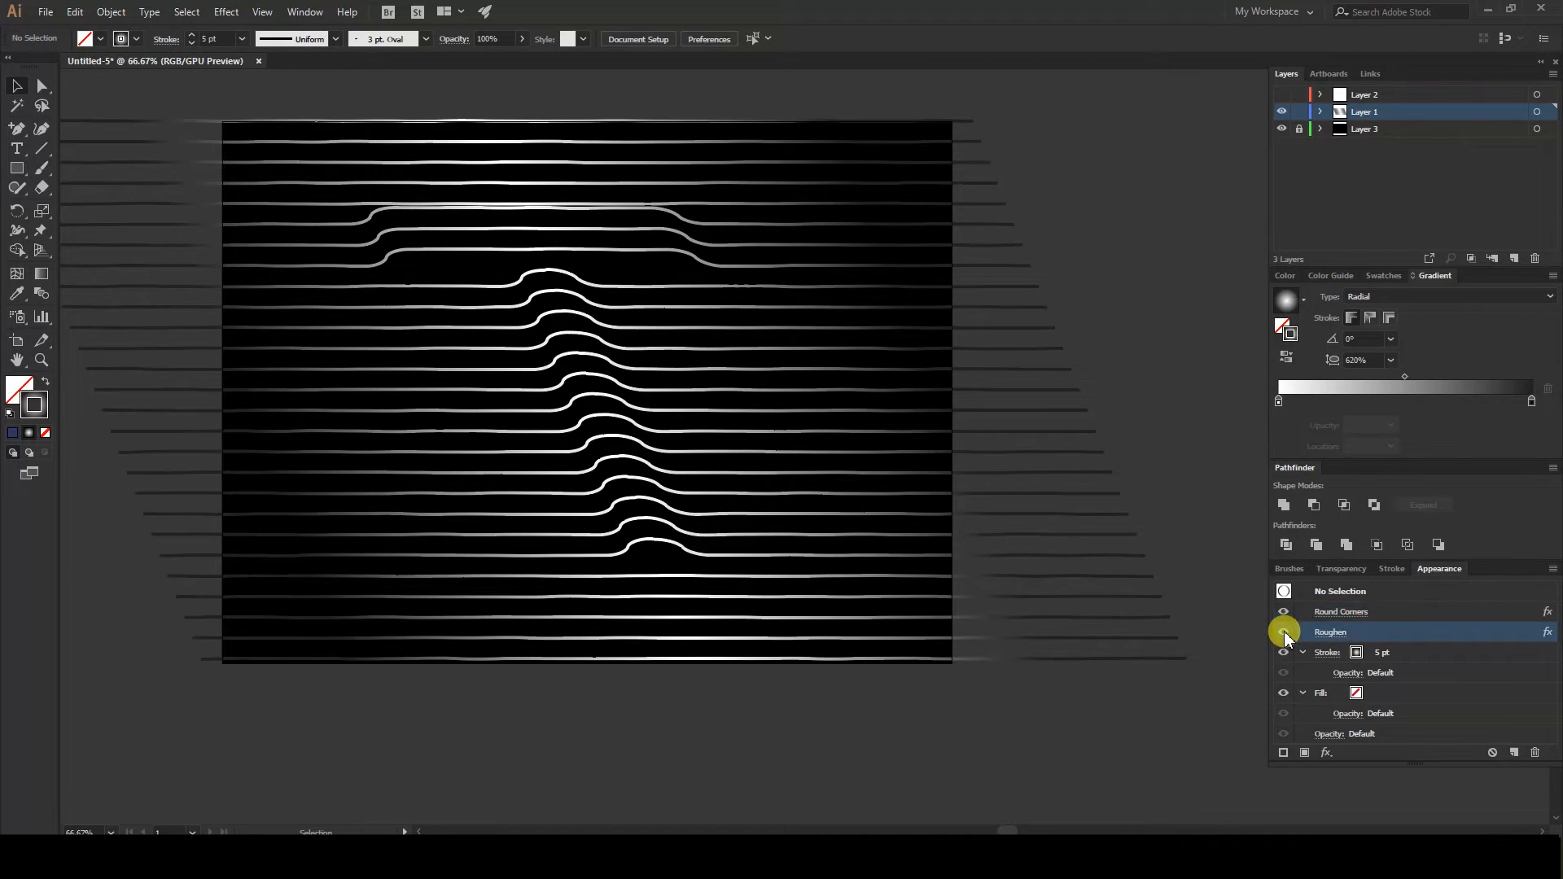
{"action": "left_click", "coordinate": [1536, 112]}
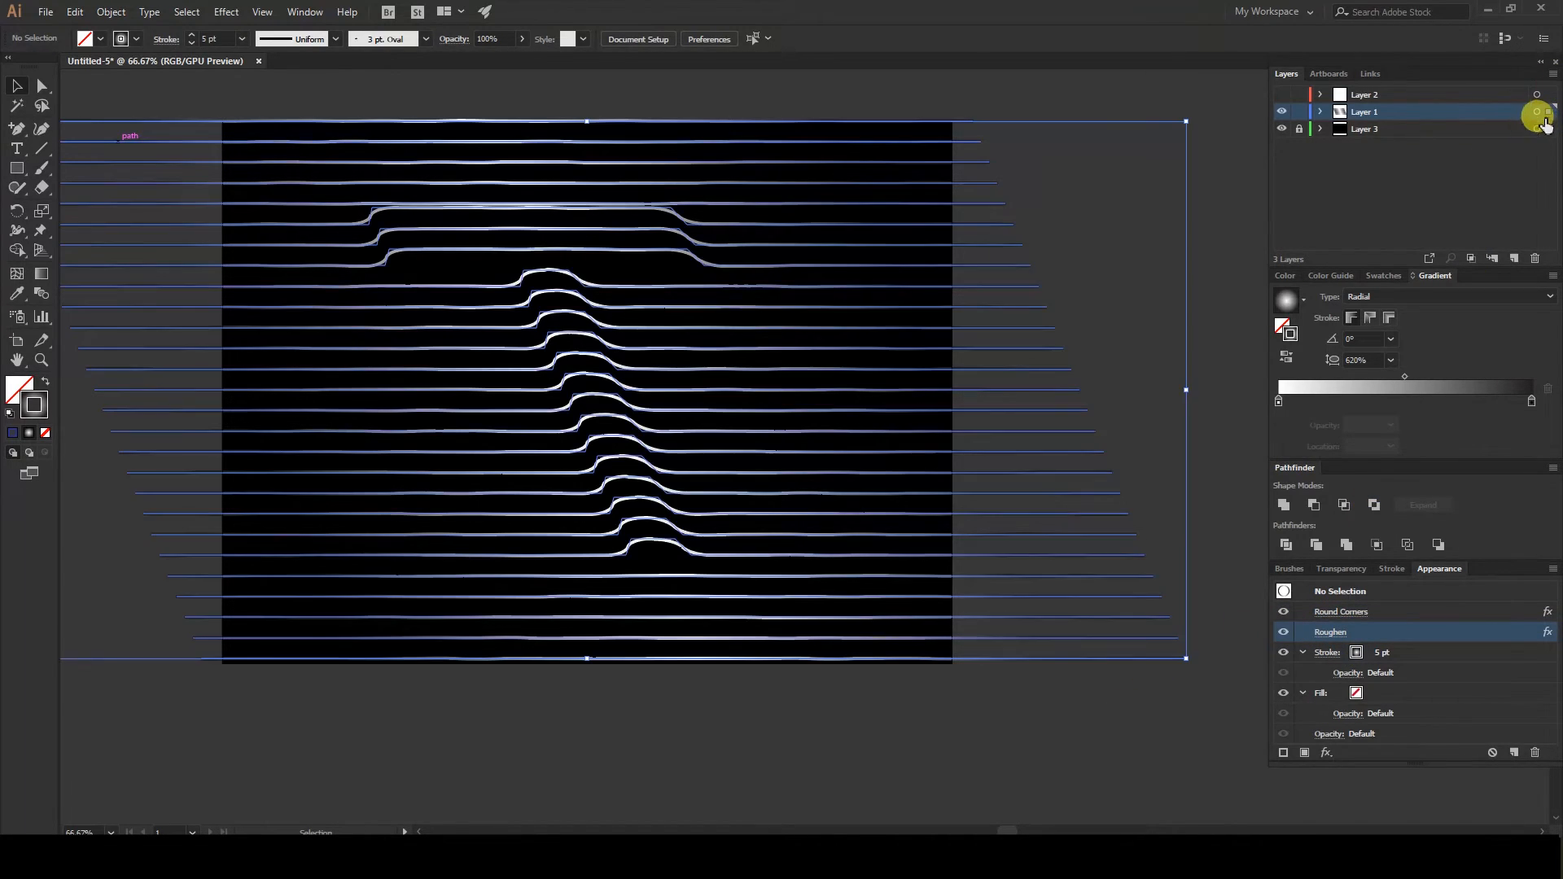
{"action": "left_click", "coordinate": [1284, 632]}
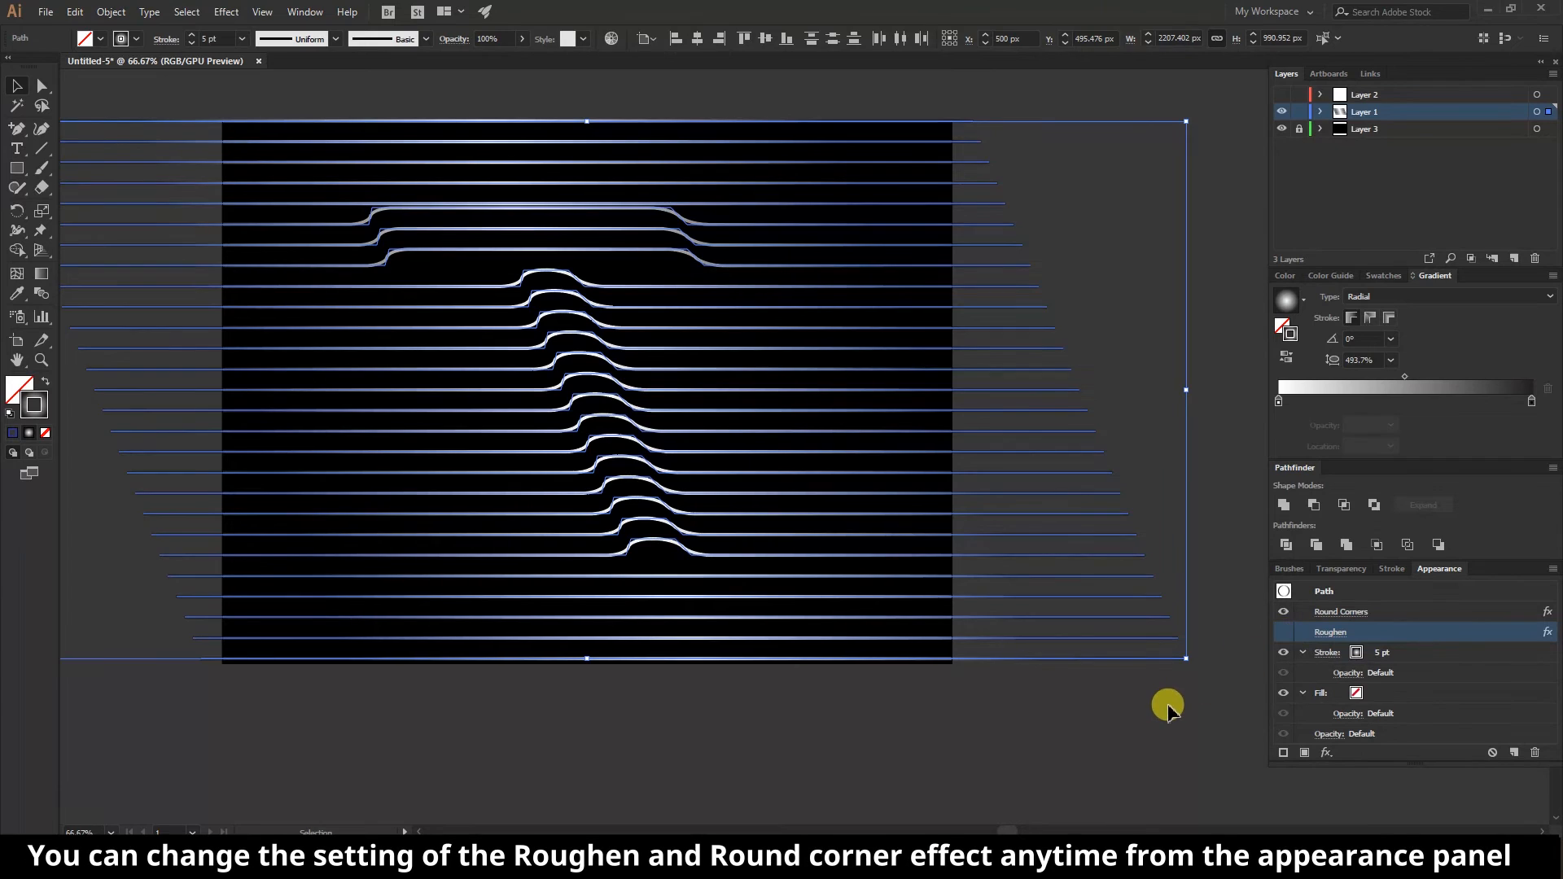
{"action": "left_click", "coordinate": [1169, 708]}
{"action": "left_click", "coordinate": [1541, 112]}
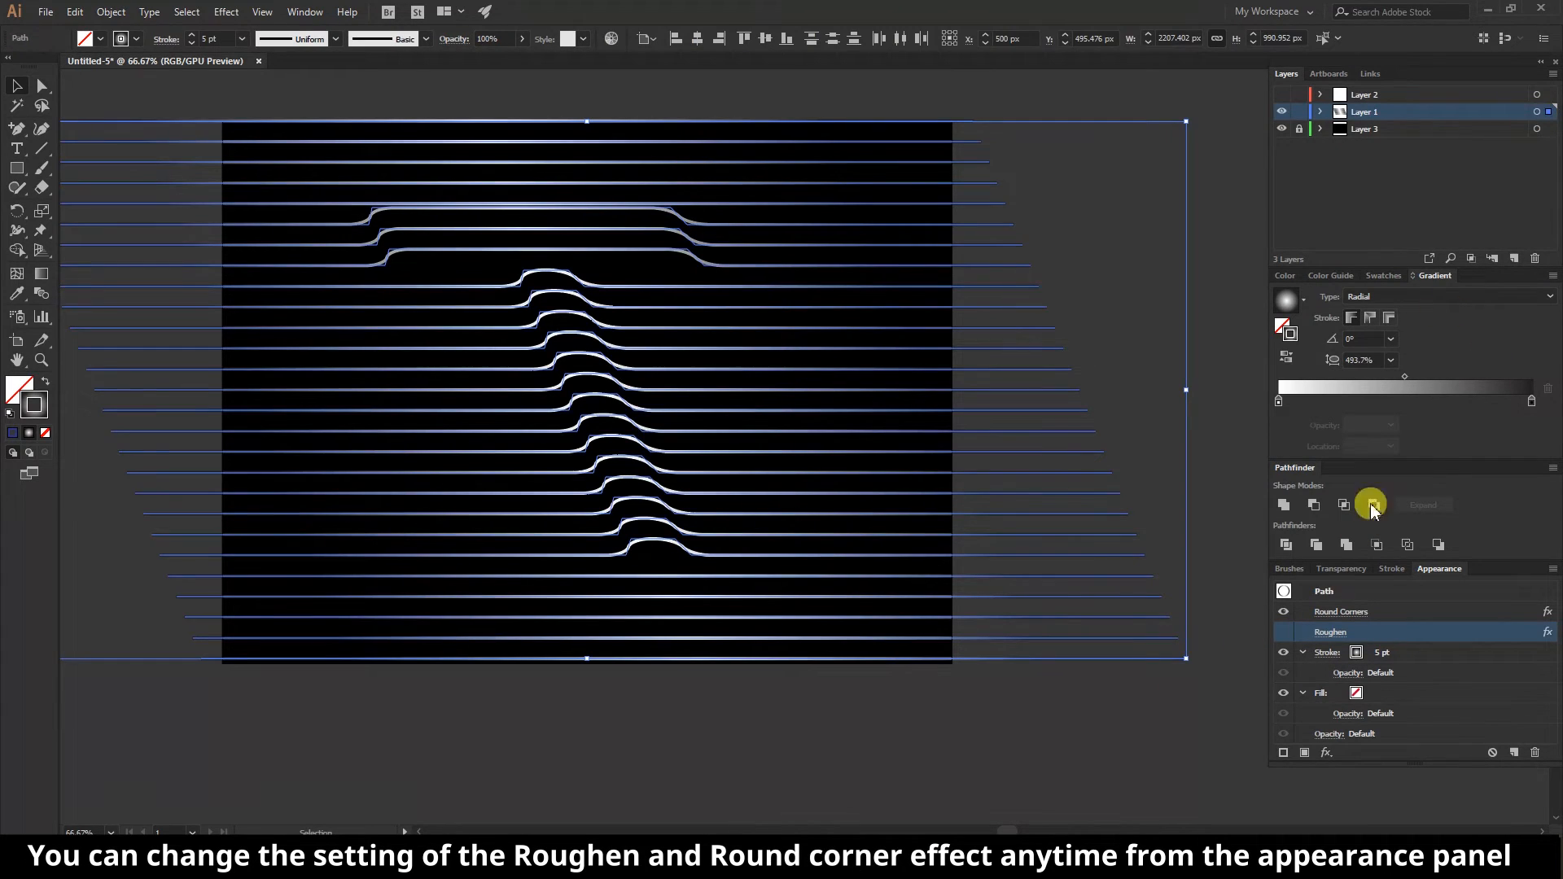
{"action": "left_click", "coordinate": [1285, 633]}
- Edit the Roughen effect of all Layer 1 lines with the preview on, trying absolute sizes of 8 px and 5 px
{"action": "left_click", "coordinate": [1331, 634]}
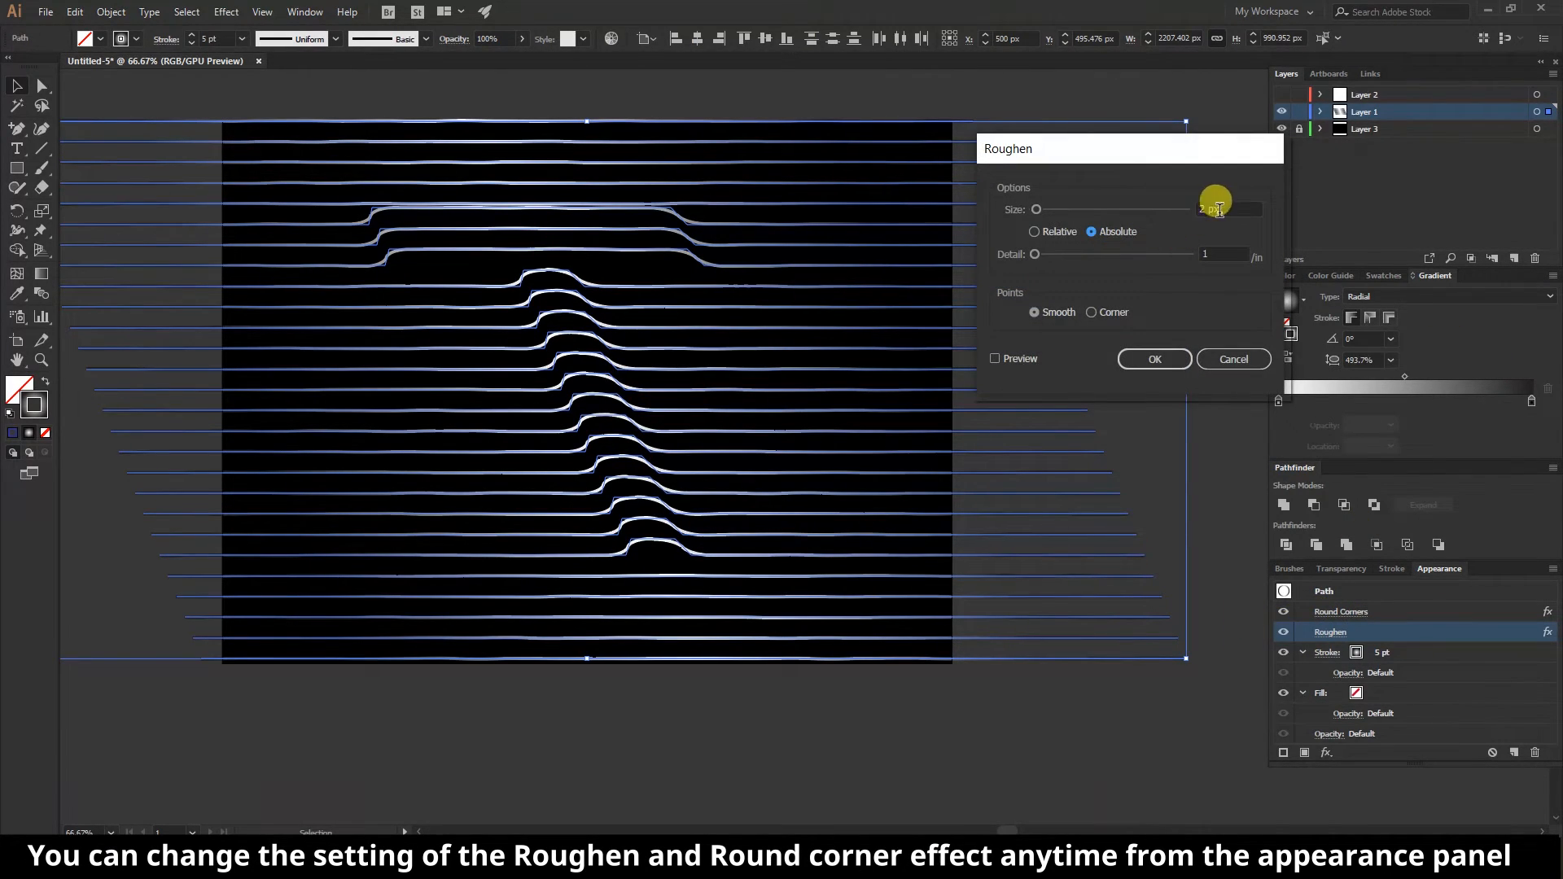
{"action": "left_click", "coordinate": [1013, 360]}
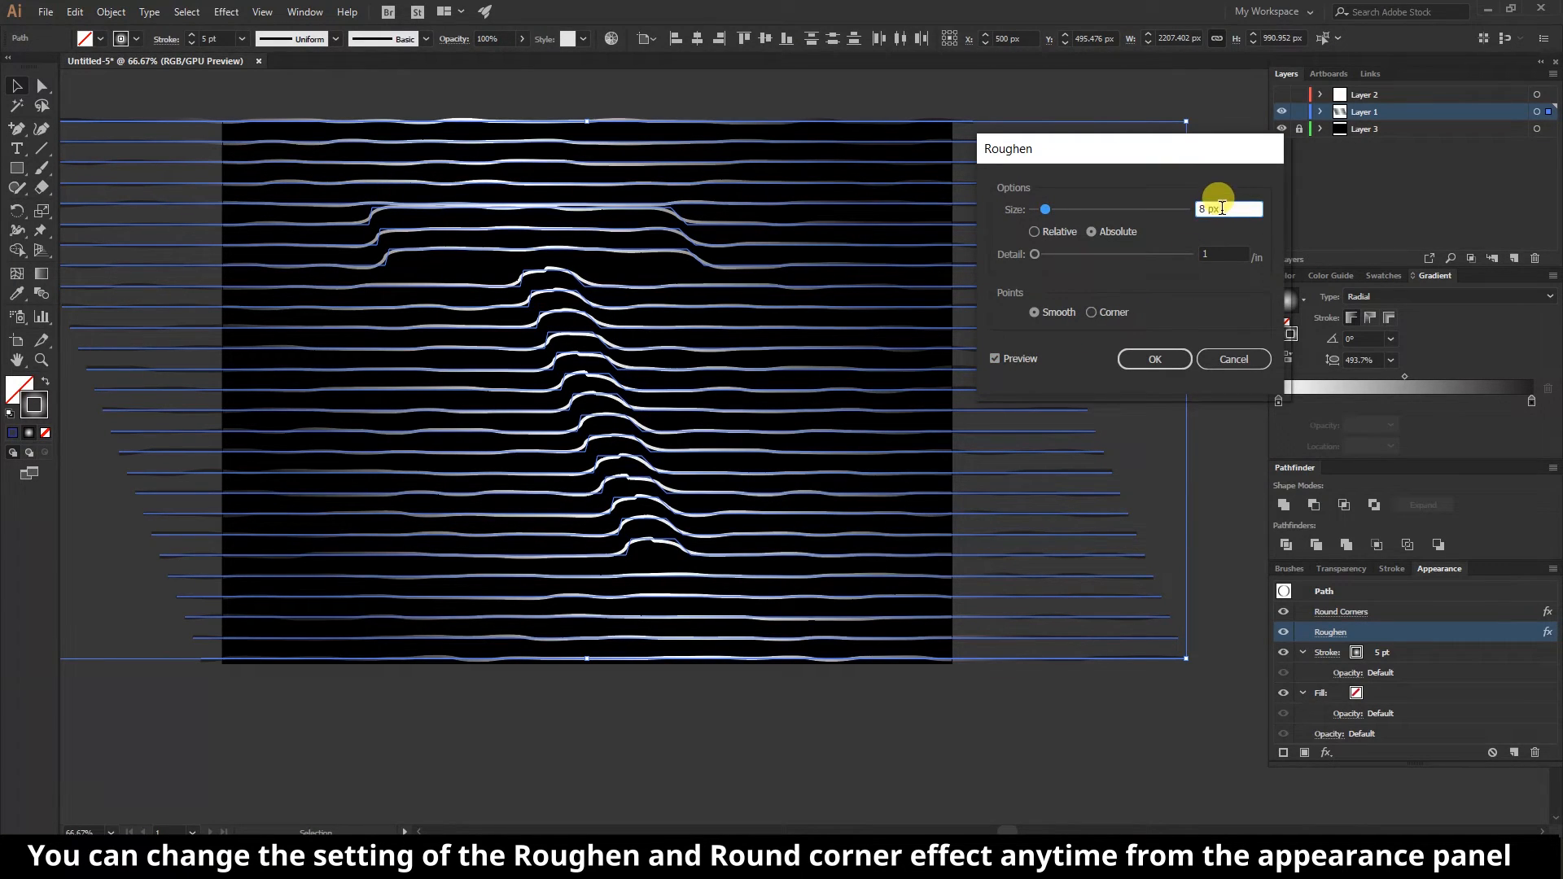
{"action": "key", "text": "Down"}
{"action": "key", "text": "Down"}
{"action": "key", "text": "Down"}
- Try Roughen details of 4 and 2 per inch and an absolute size of 0 px on all Layer 1 lines, apply the effect and deselect them
{"action": "left_click", "coordinate": [1219, 253]}
{"action": "key", "text": "Up"}
{"action": "key", "text": "Up"}
{"action": "key", "text": "Up"}
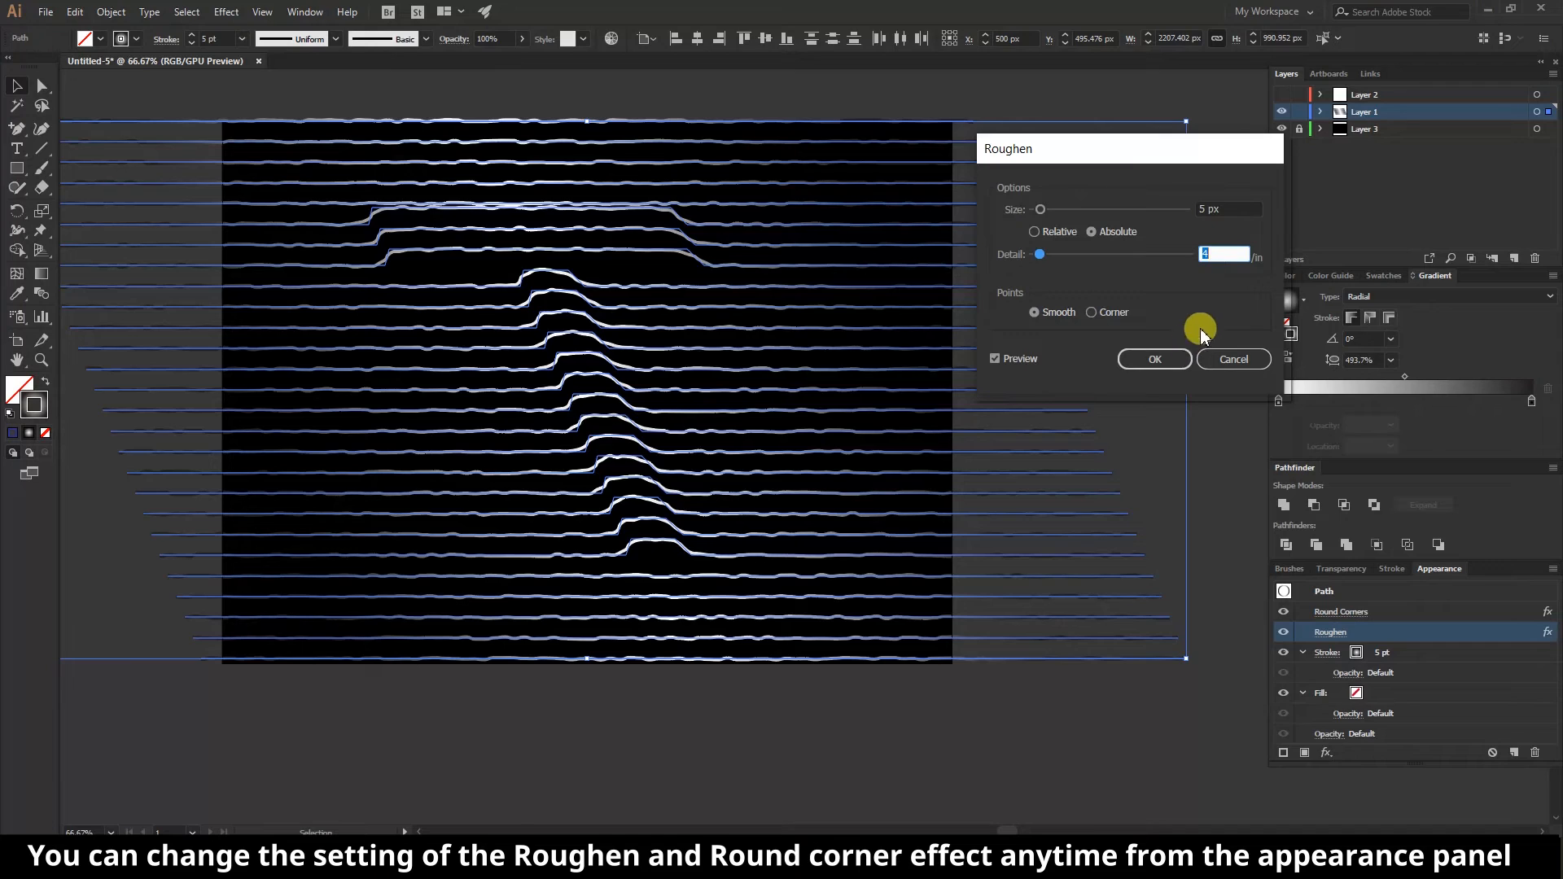
{"action": "key", "text": "Down"}
{"action": "key", "text": "Down"}
{"action": "type", "text": "1"}
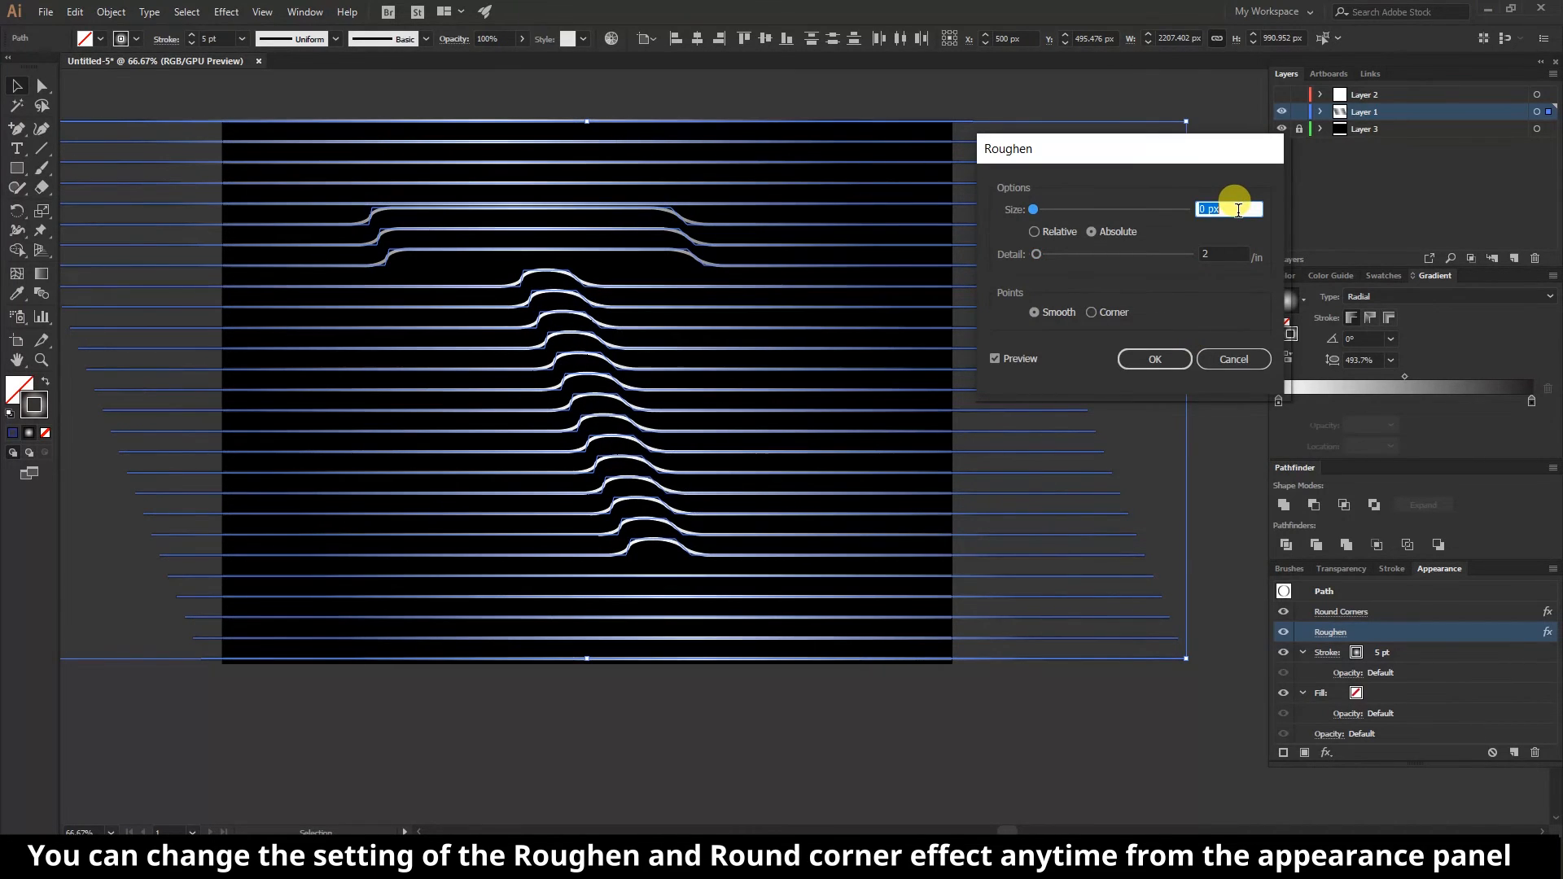
{"action": "left_click", "coordinate": [1154, 359]}
{"action": "left_click", "coordinate": [1058, 464]}
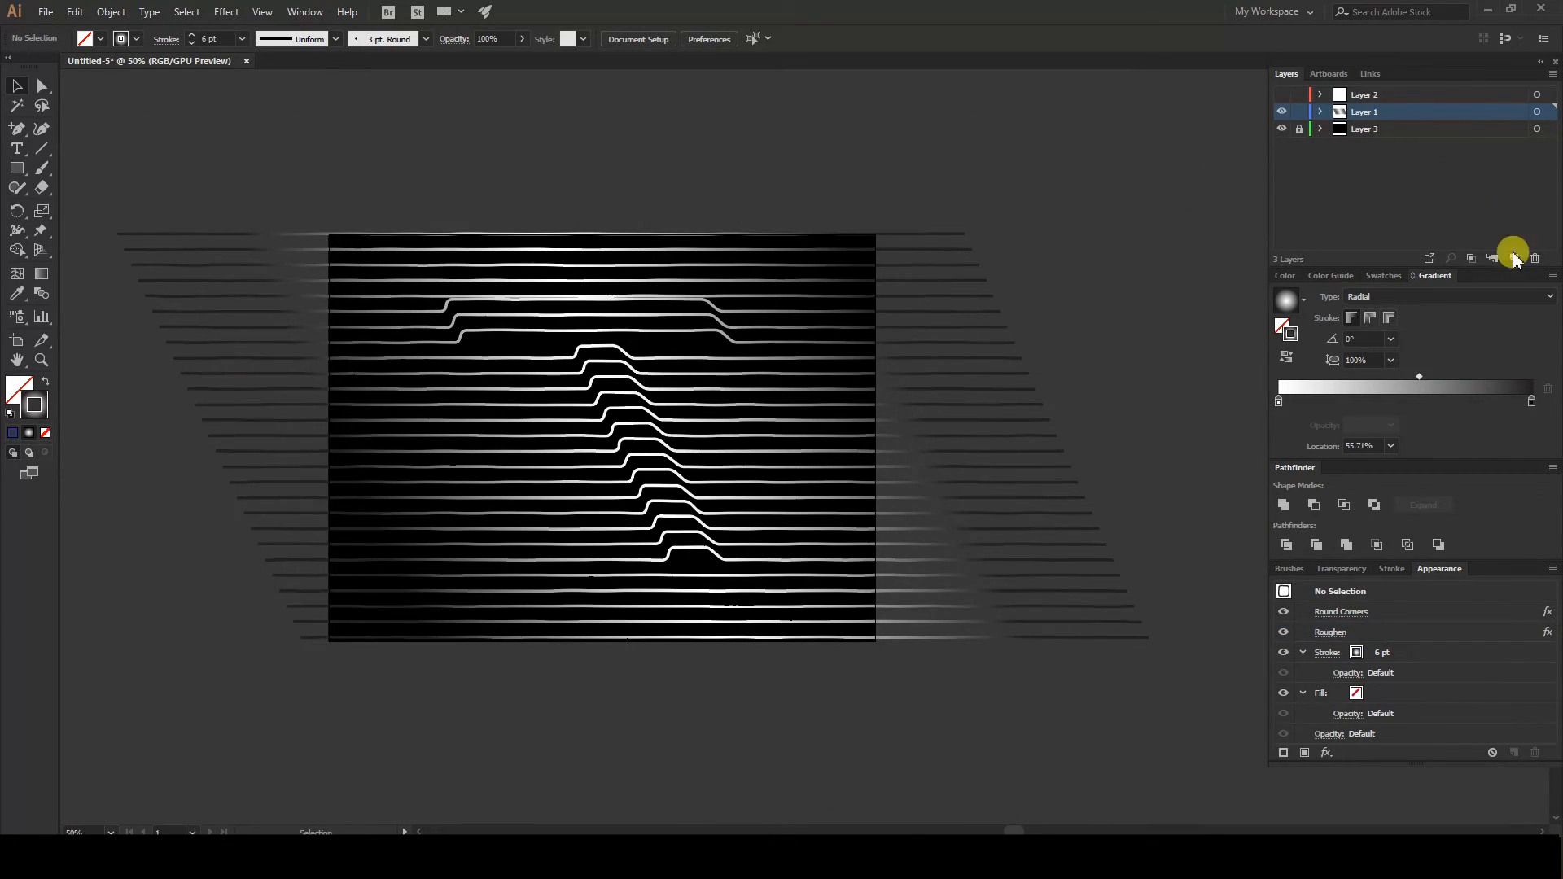
- Add a new layer above Layer 1 and draw a rectangle about 1344 × 1000 px on it, covering the whole artboard
{"action": "left_click", "coordinate": [1513, 258]}
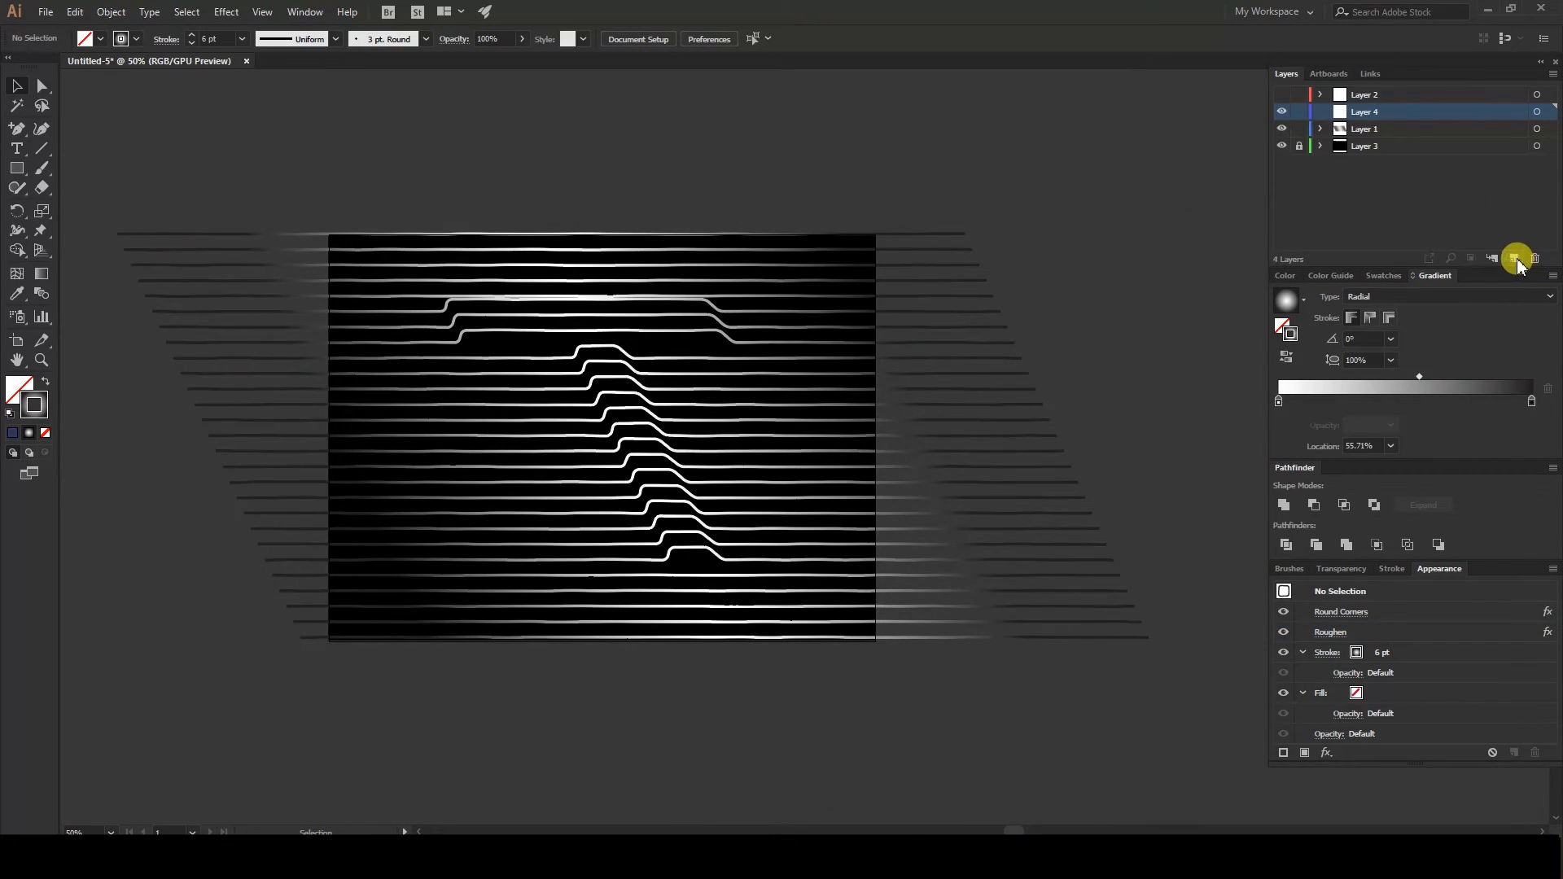
{"action": "left_click", "coordinate": [17, 167]}
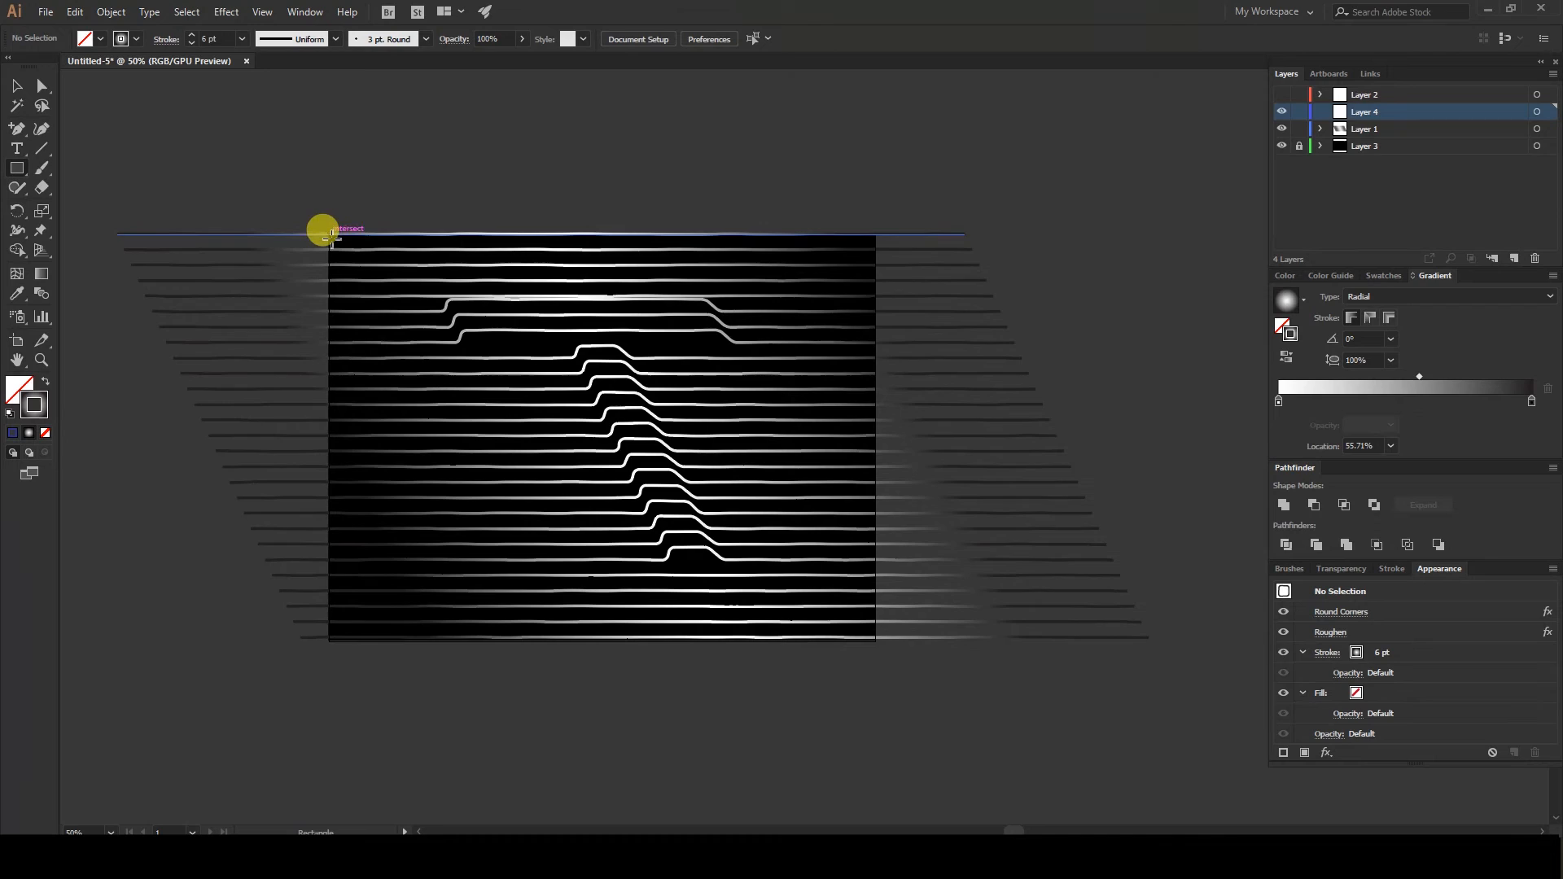
{"action": "left_click_drag", "start_coordinate": [332, 237], "coordinate": [875, 641]}
- Swap the rectangle's fill and stroke so it has no stroke, and set its fill to solid black
{"action": "left_click", "coordinate": [46, 382]}
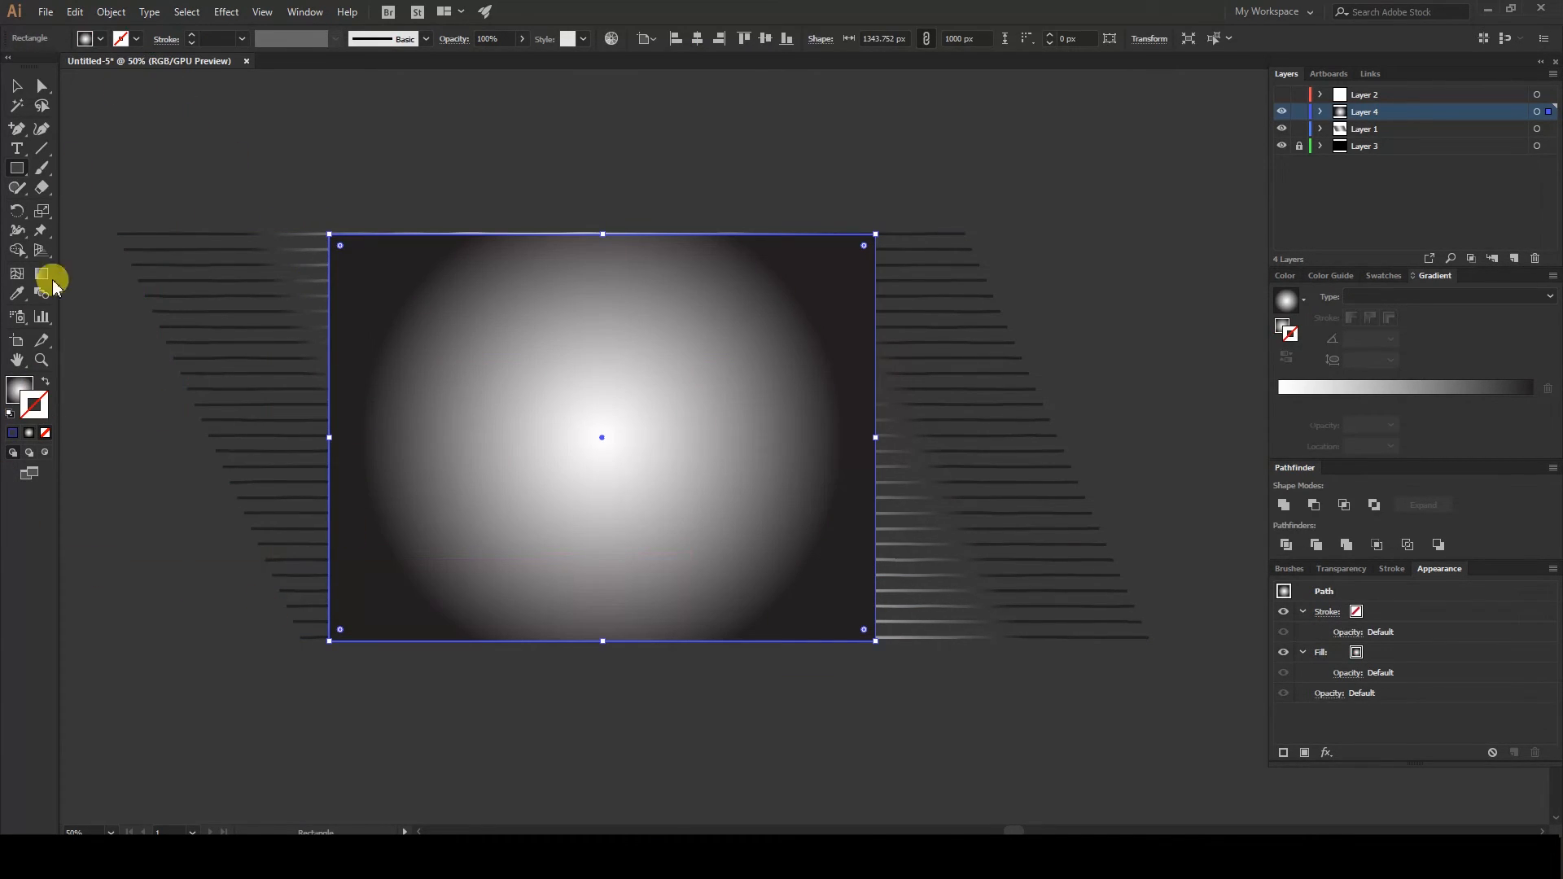
{"action": "left_click", "coordinate": [100, 38]}
{"action": "left_click", "coordinate": [45, 66]}
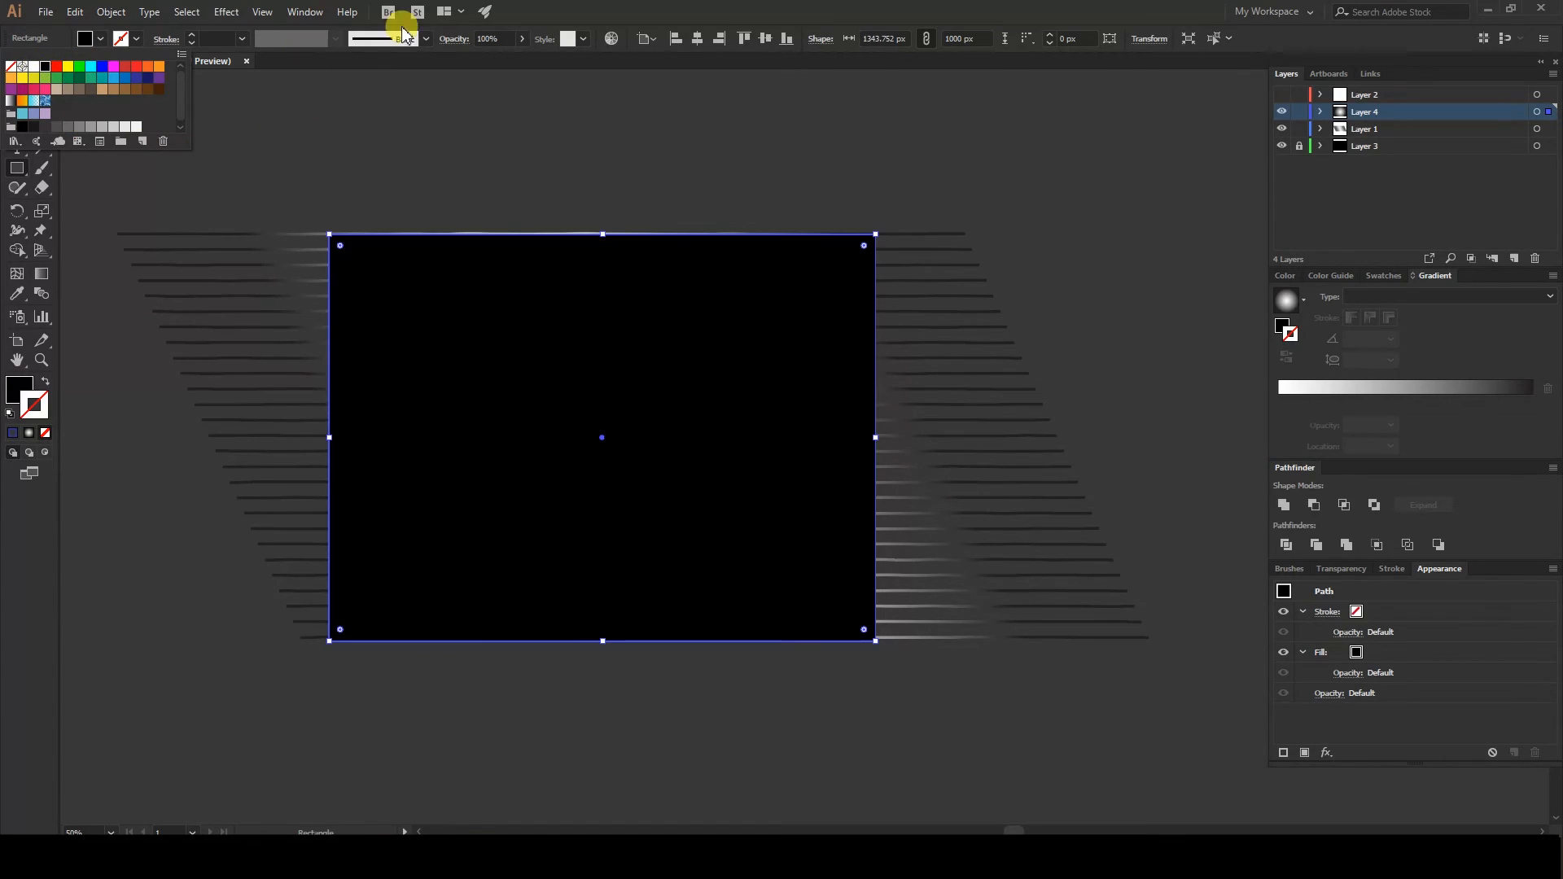
{"action": "key", "text": "Escape"}
- Make a clipping mask from the artboard-sized black rectangle and all the letter lines, and deselect the artwork
{"action": "left_click", "coordinate": [19, 96]}
{"action": "left_click_drag", "start_coordinate": [276, 175], "coordinate": [1131, 751]}
{"action": "right_click", "coordinate": [787, 429]}
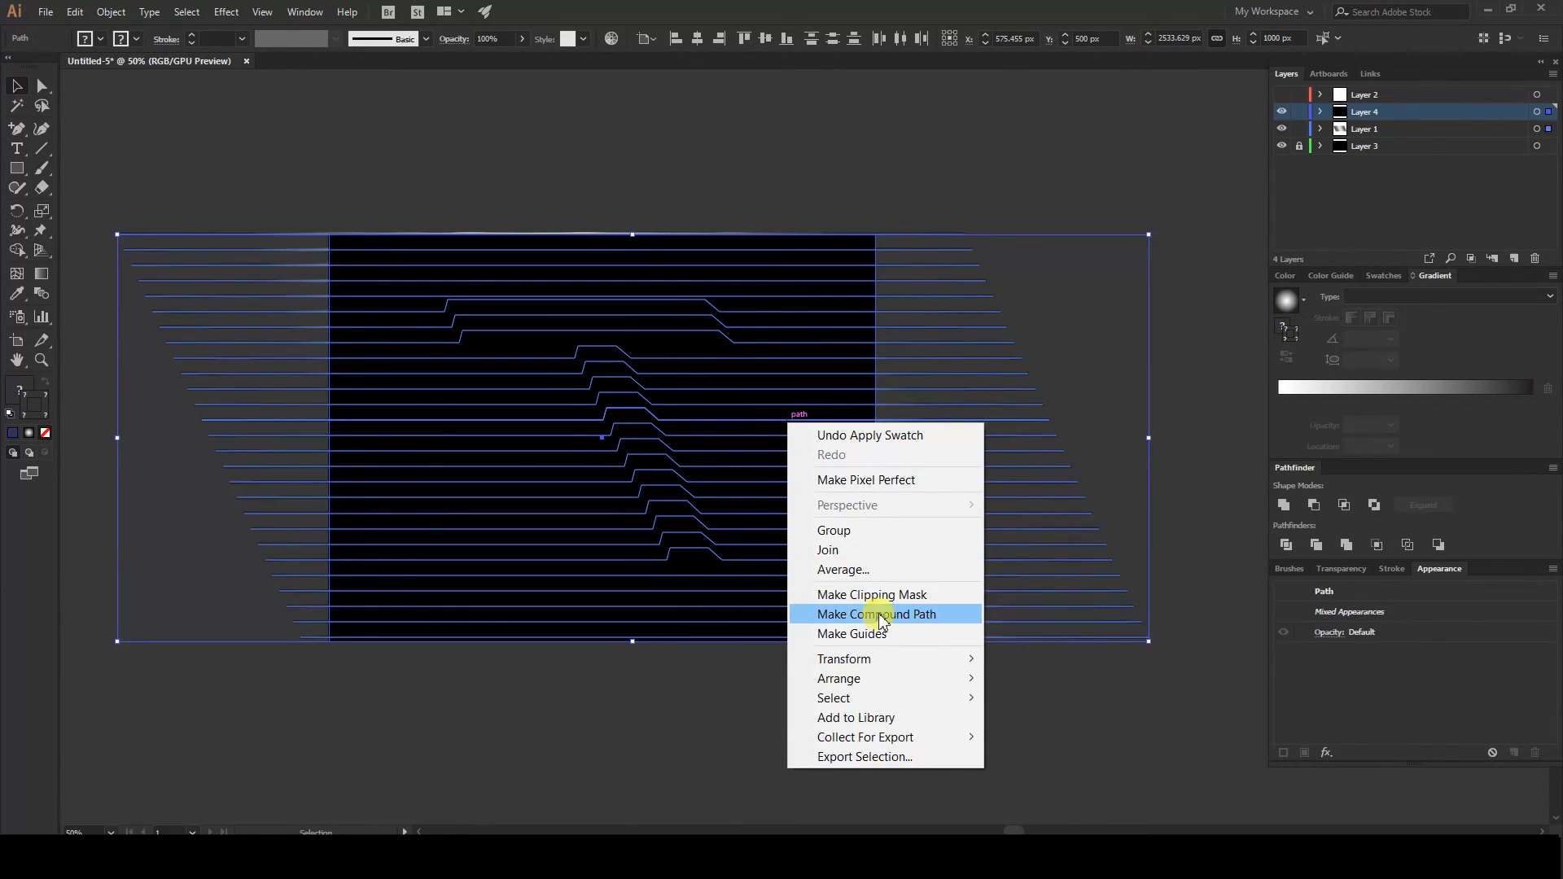
{"action": "left_click", "coordinate": [884, 594]}
{"action": "left_click", "coordinate": [236, 185]}
{"action": "scroll", "coordinate": [639, 317], "scroll_direction": "up", "scroll_amount": 2}
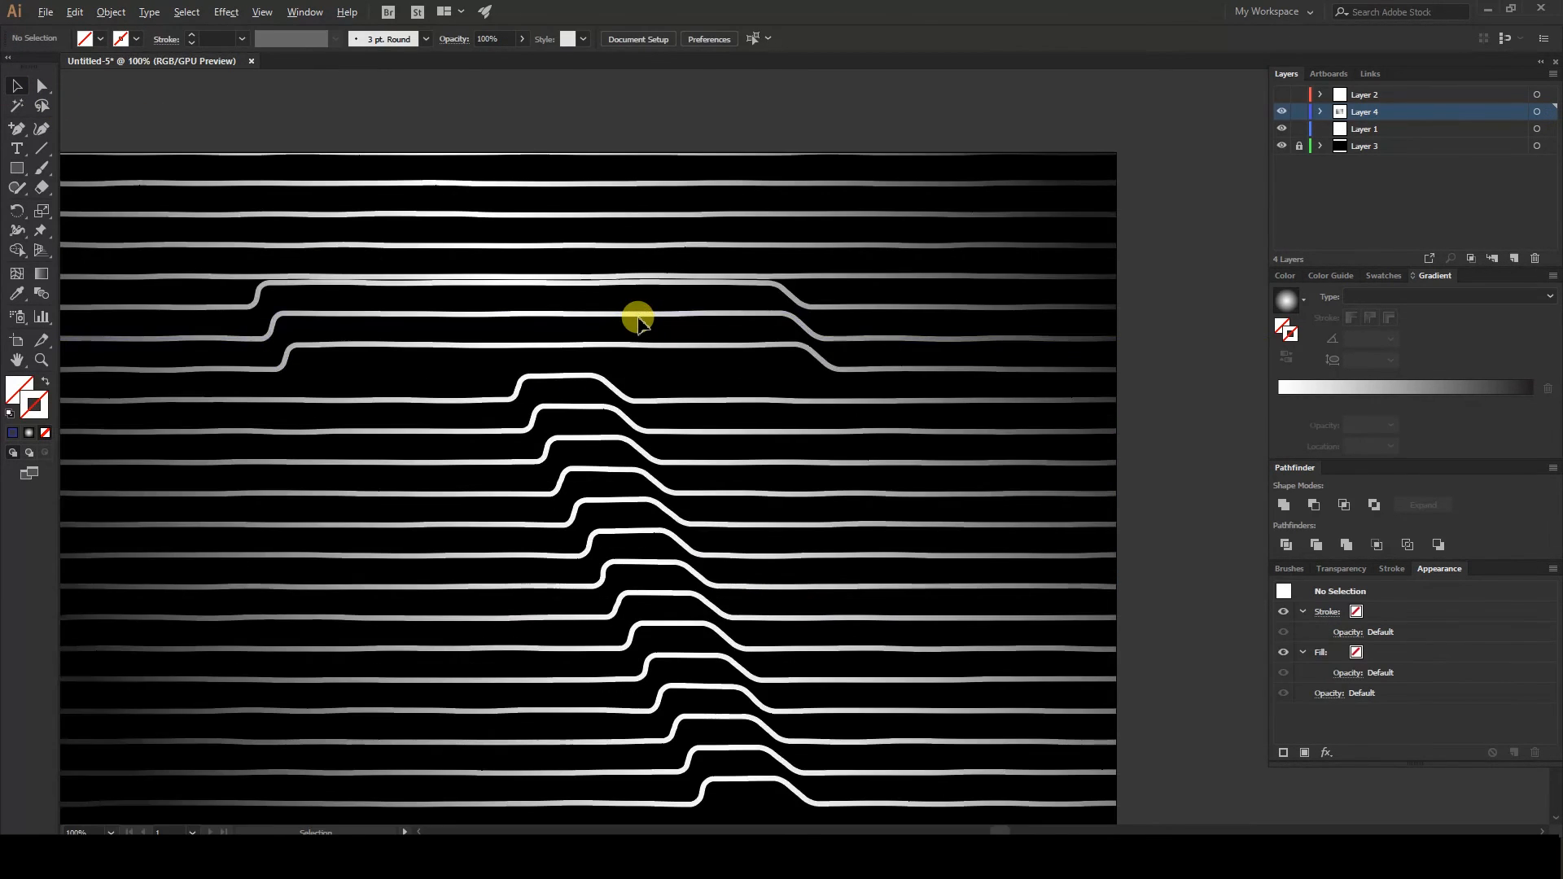
{"action": "scroll", "coordinate": [638, 303], "scroll_direction": "down", "scroll_amount": 1}
{"action": "scroll", "coordinate": [625, 332], "scroll_direction": "down", "scroll_amount": 1}
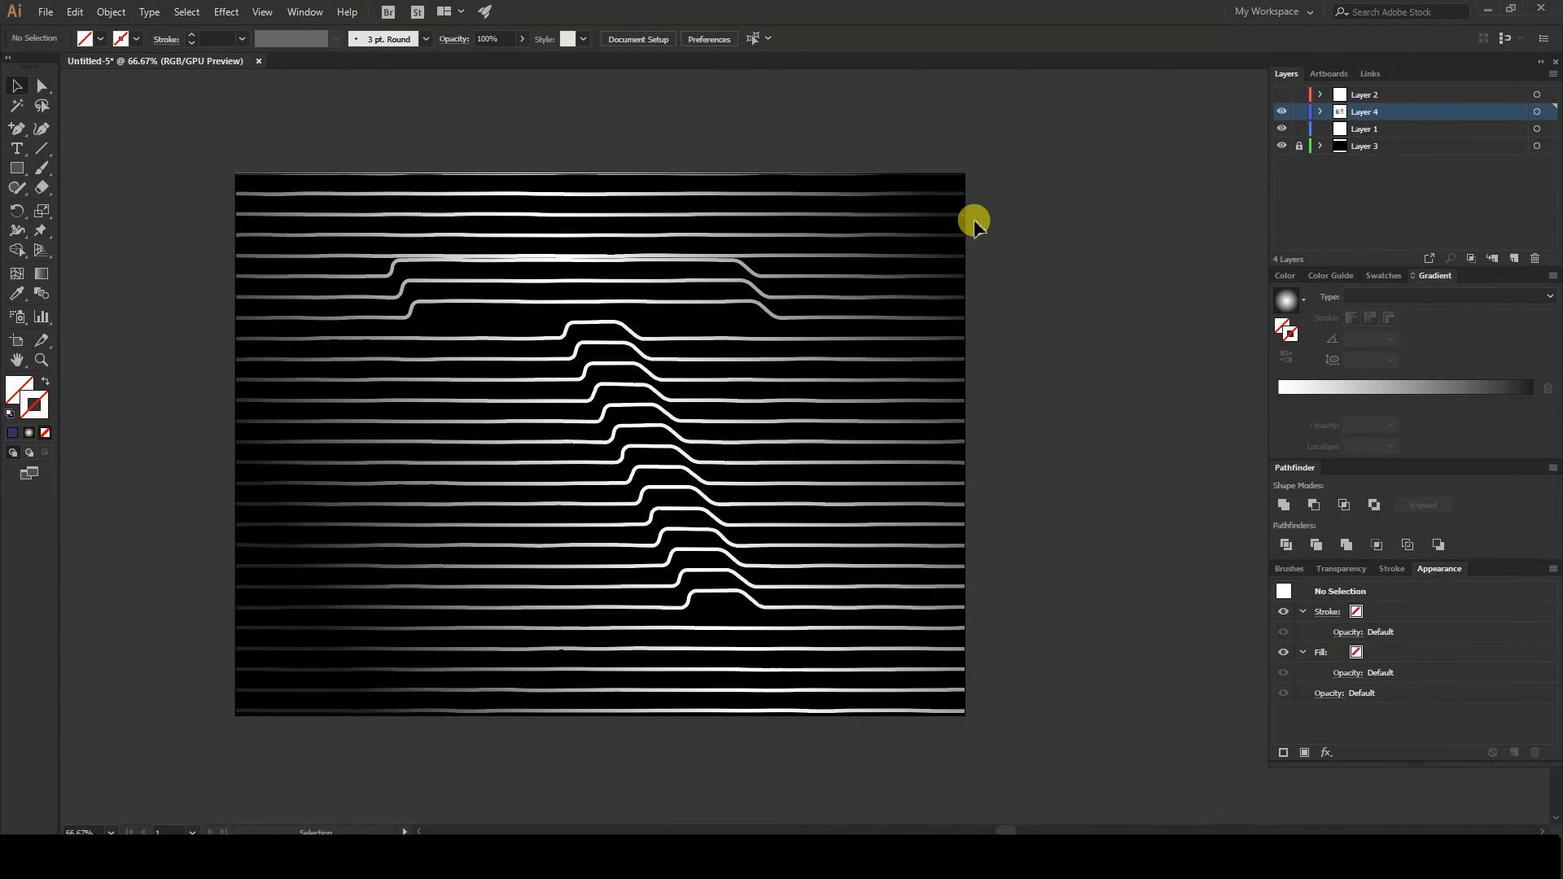